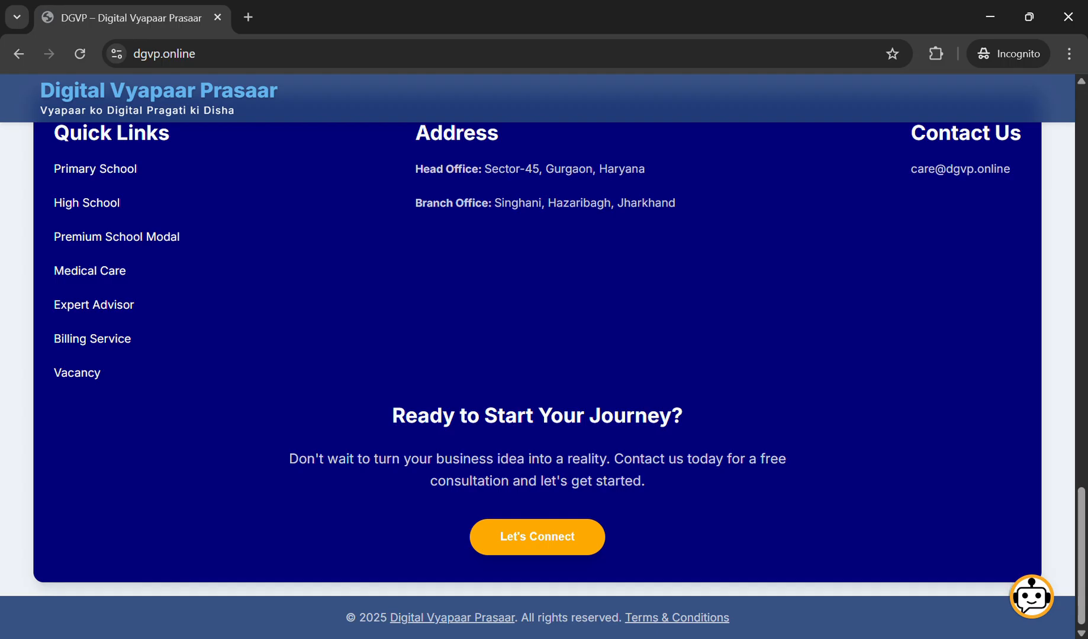
Step: Open the Billing Service quick link from the DGVP website footer in a new tab
click(538, 537)
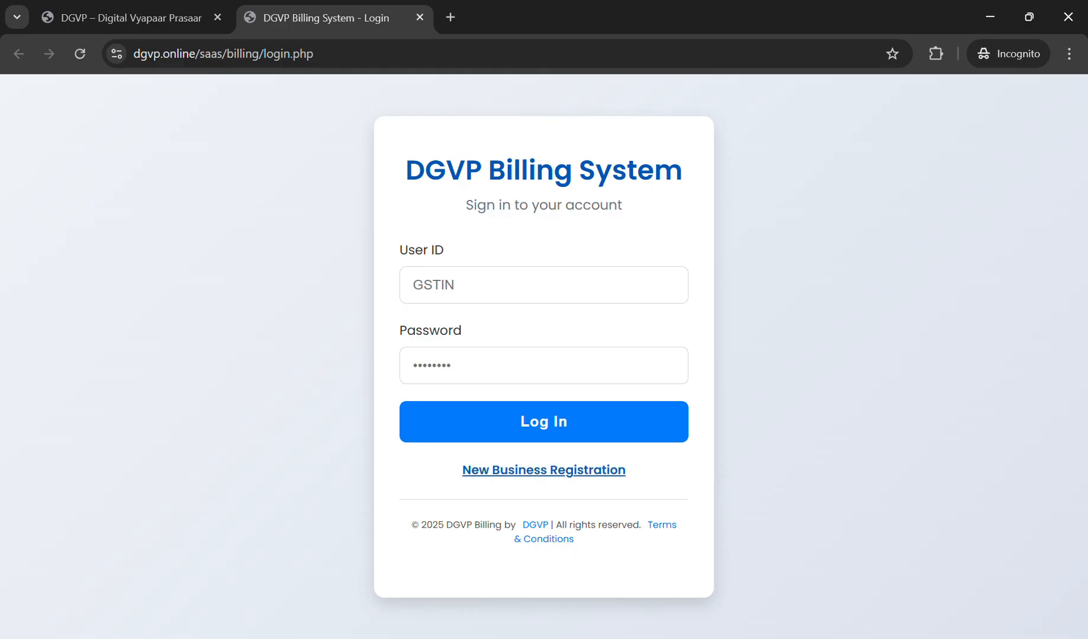
Step: Start a new business registration and enter the business's GSTIN
click(544, 470)
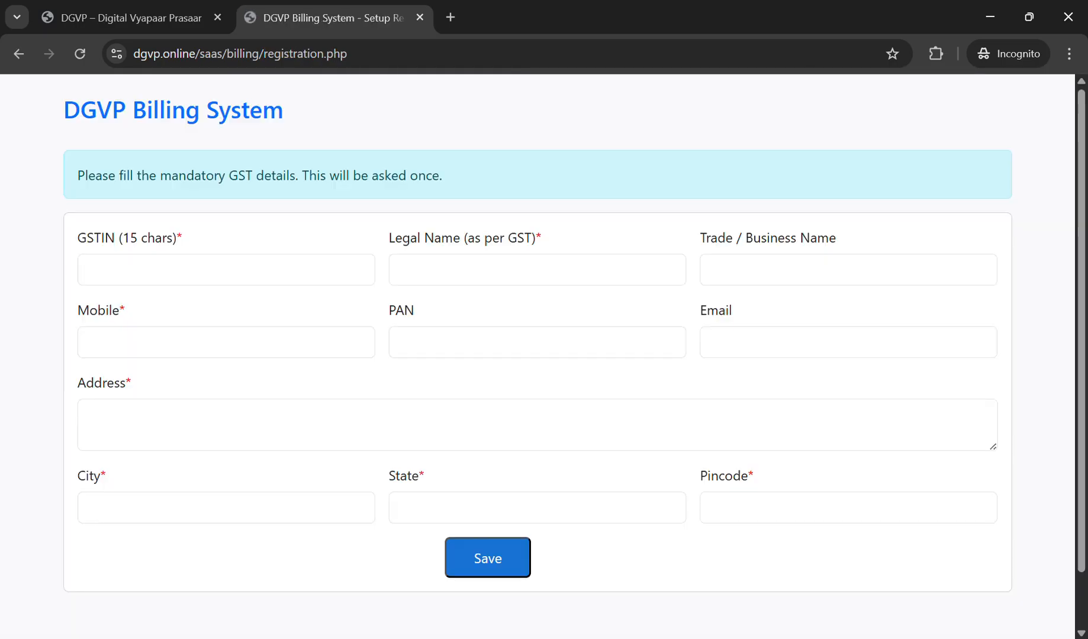
click(226, 270)
text(20)
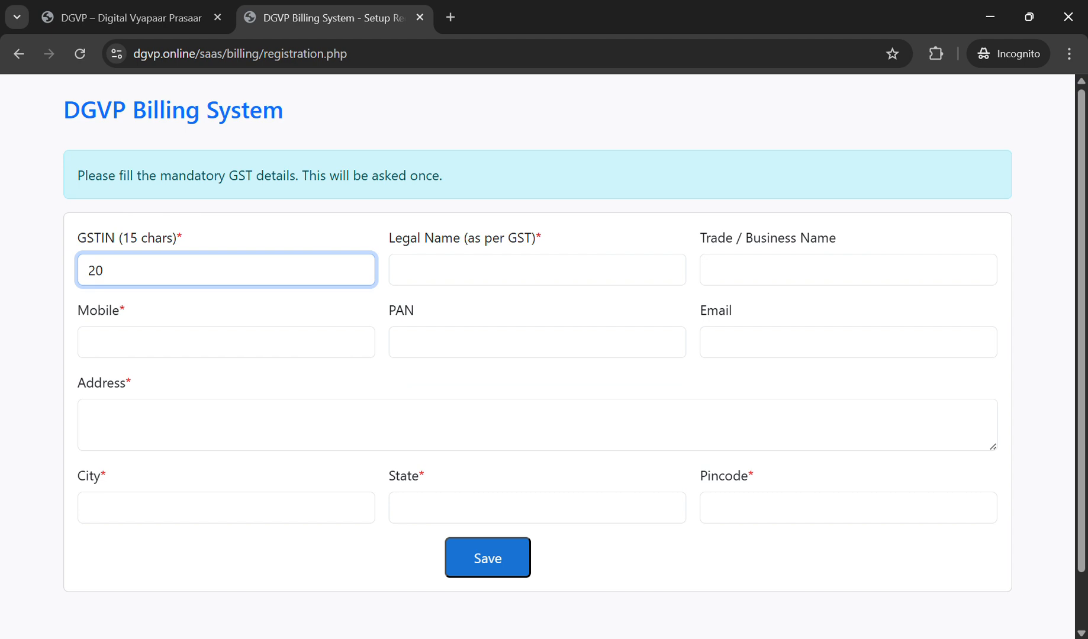
text(TTTTT1111T)
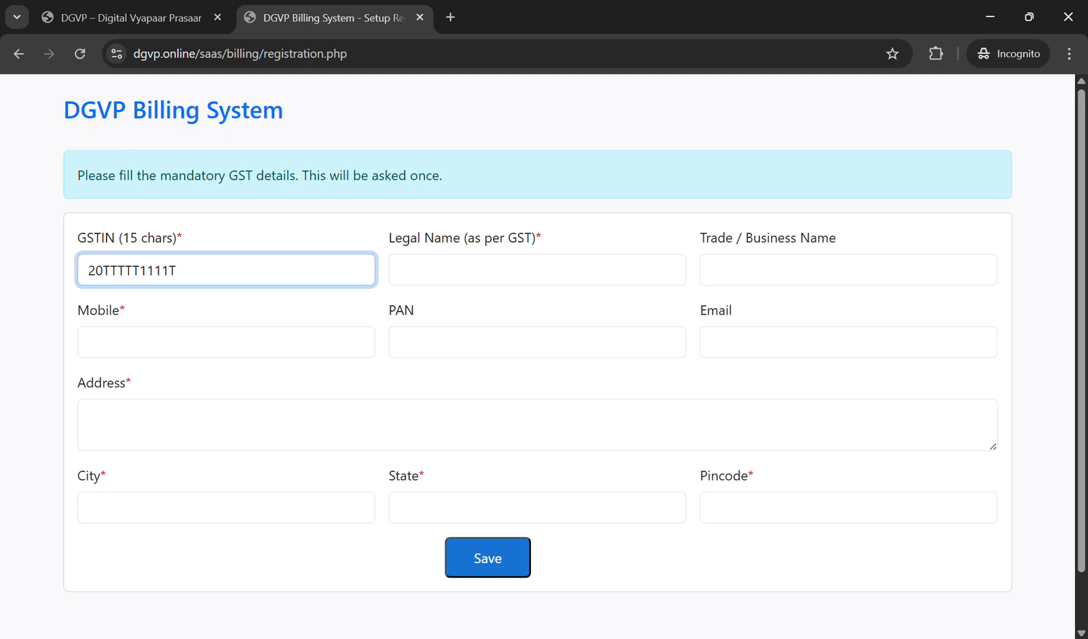
text(111)
Step: Set the legal name to Super Buzz and copy it into the trade name
key(Tab)
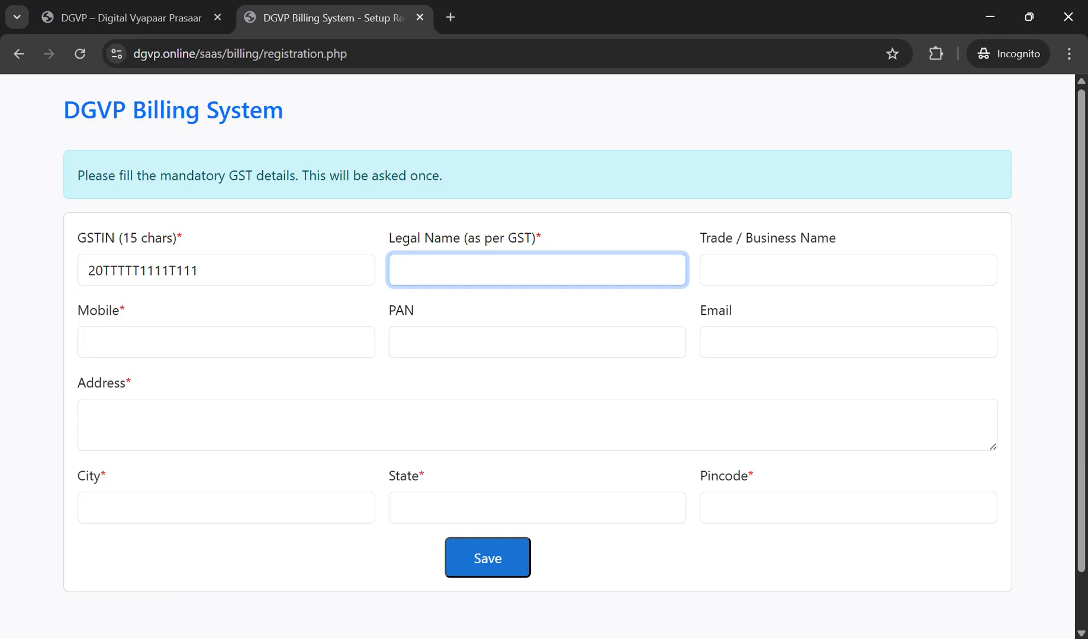
text(Super Buzz)
key(ctrl+a)
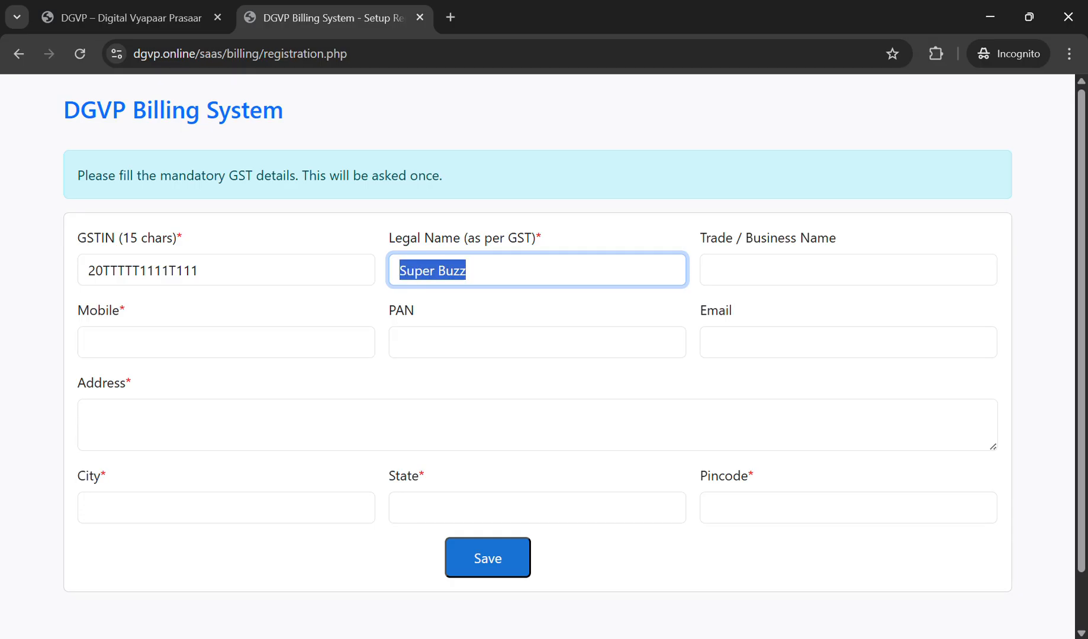
key(ctrl+c)
key(Tab)
key(ctrl+v)
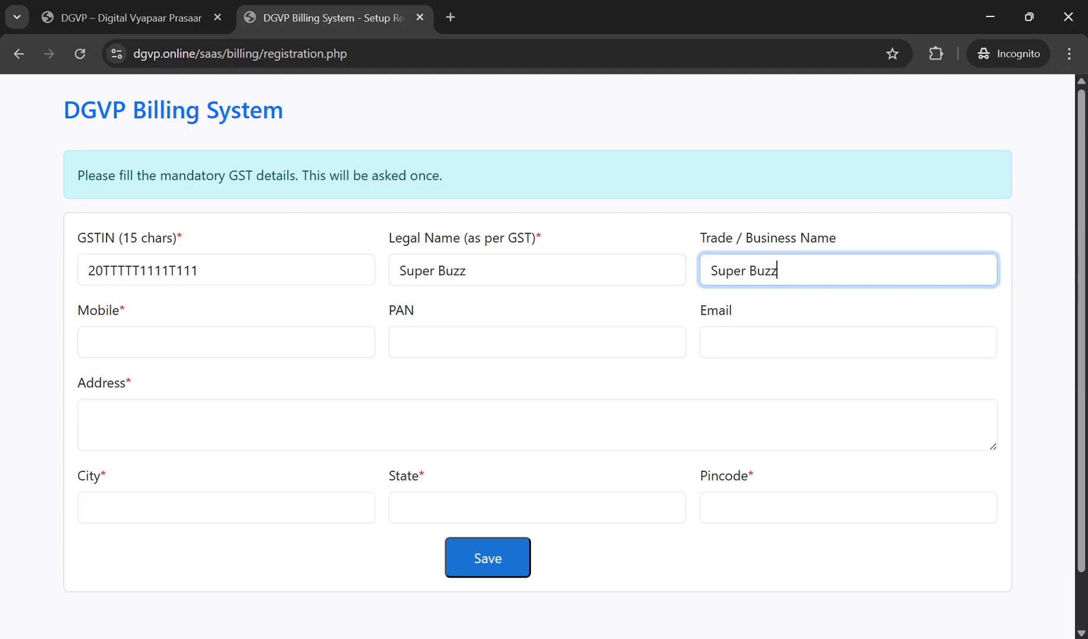
drag(699, 237, 837, 237)
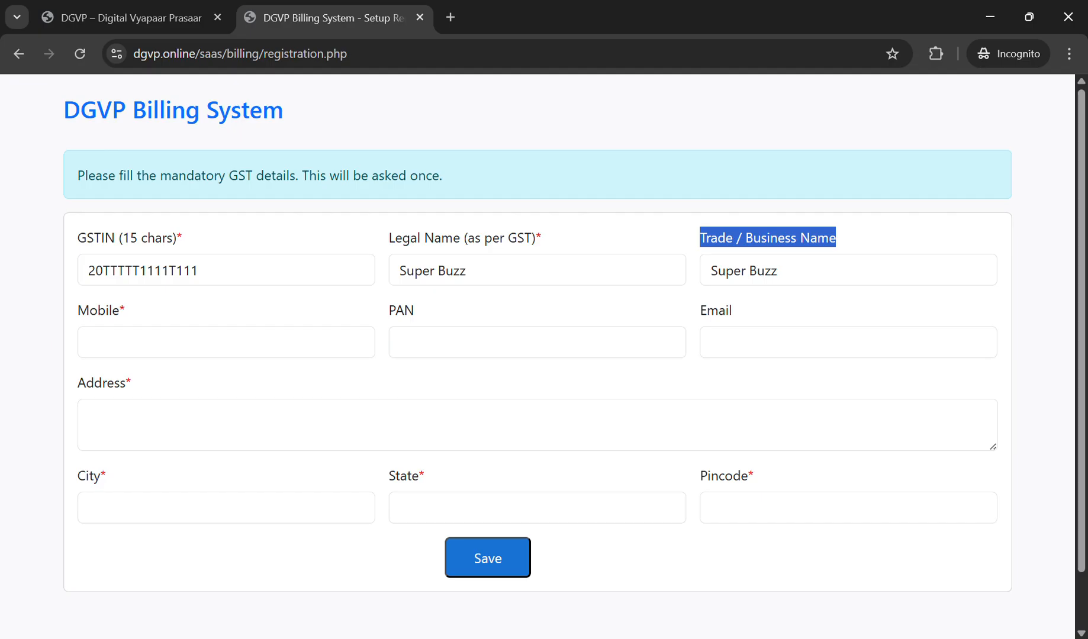
Step: Enter the business mobile number and PAN, correcting the mistyped PAN characters
click(226, 342)
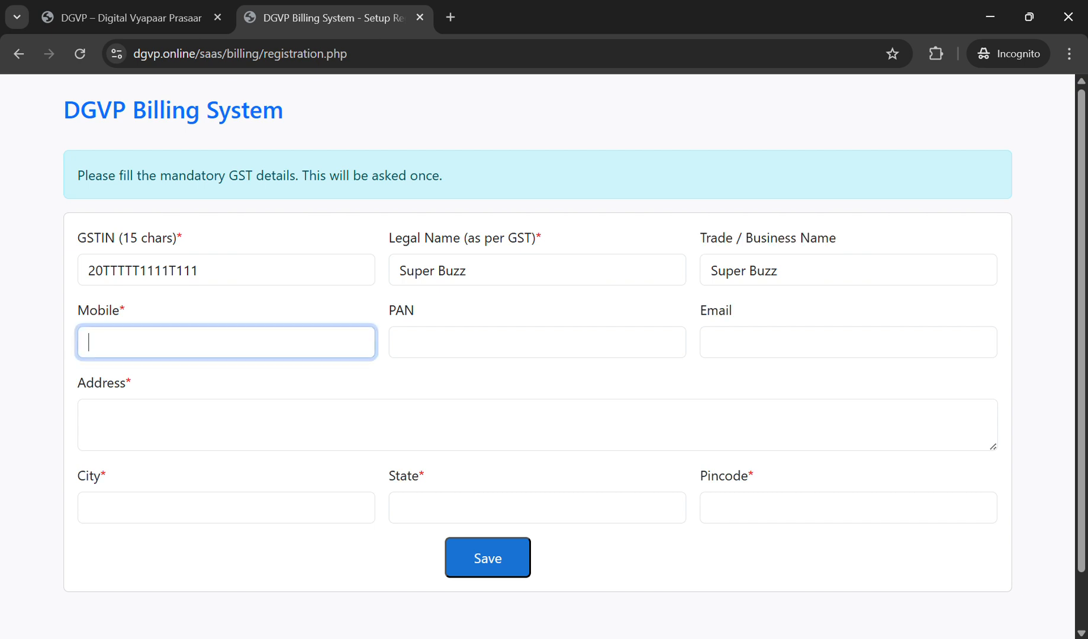
text(9876543210)
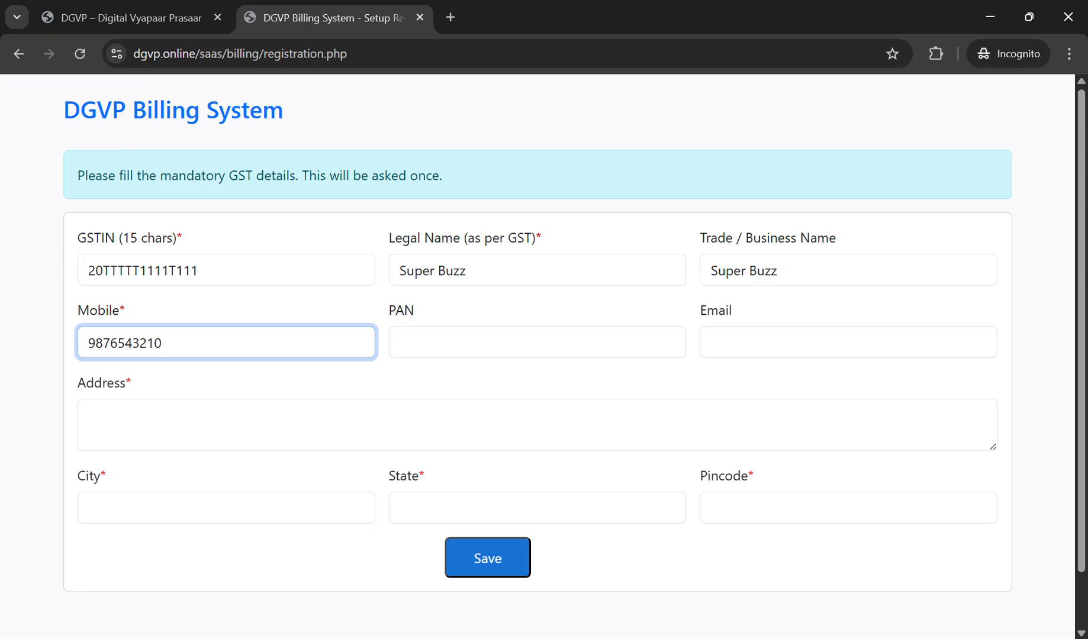
key(shift+Left)
key(shift+Left)
key(shift+Left)
key(shift+Left)
click(401, 343)
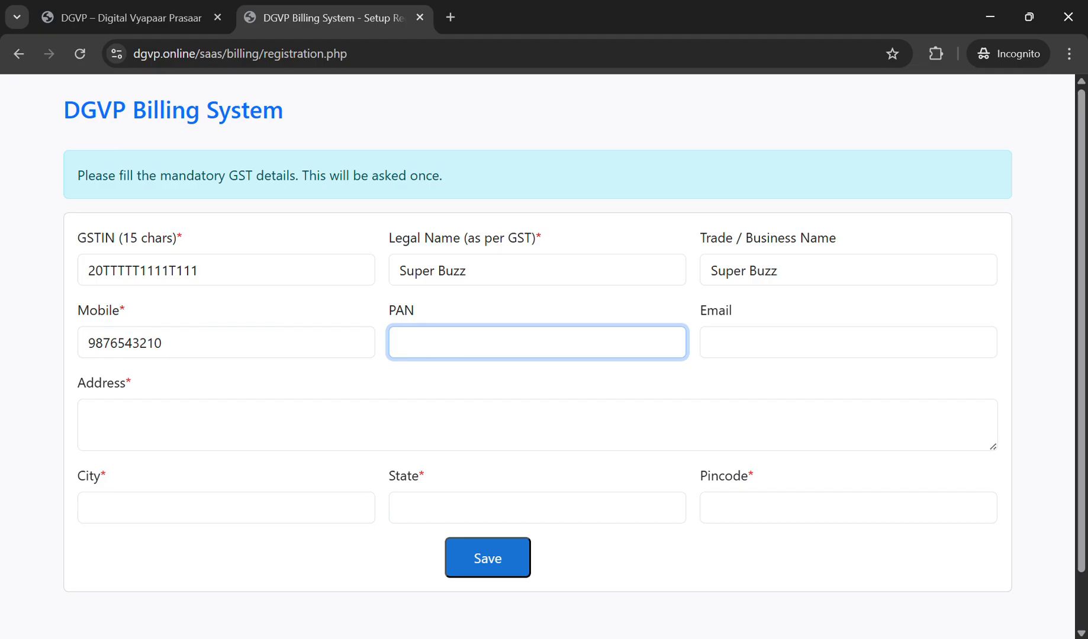
text(PPPPPP)
text(])
key(BackSpace)
key(BackSpace)
text(00)
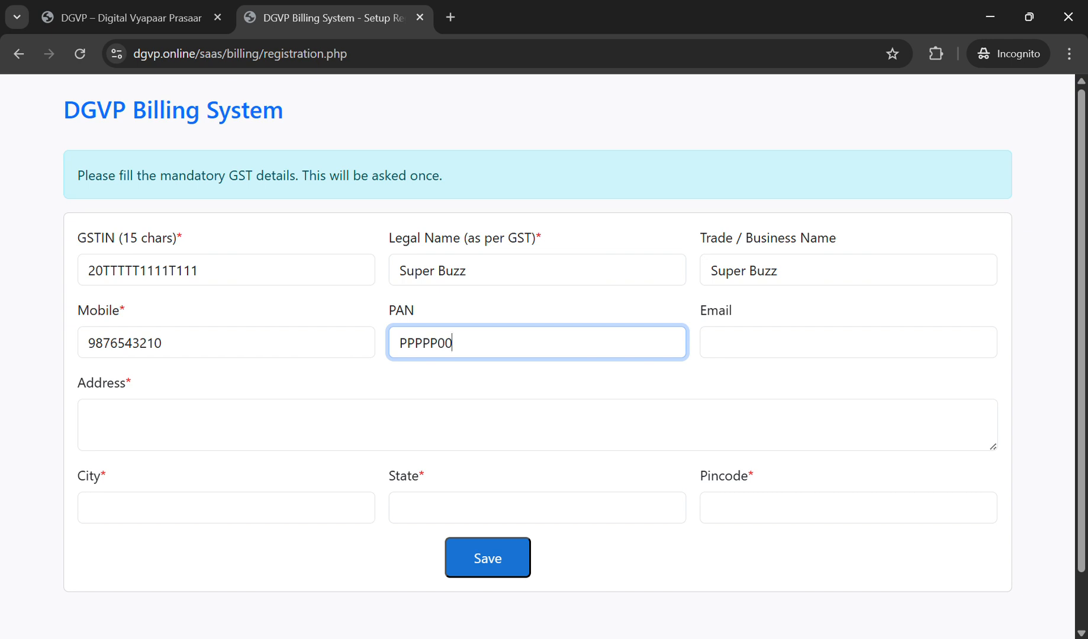
text(000)
key(BackSpace)
text(P)
Step: Fill in the email, address, city, state and pincode, then save the registration
key(Tab)
text(test)
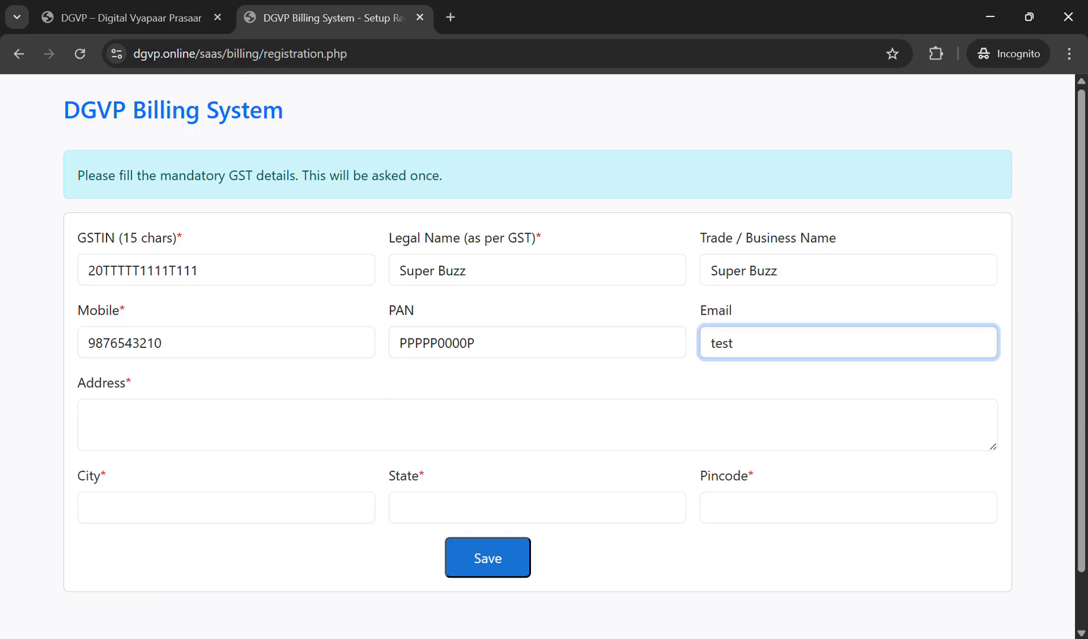
text(@tes)
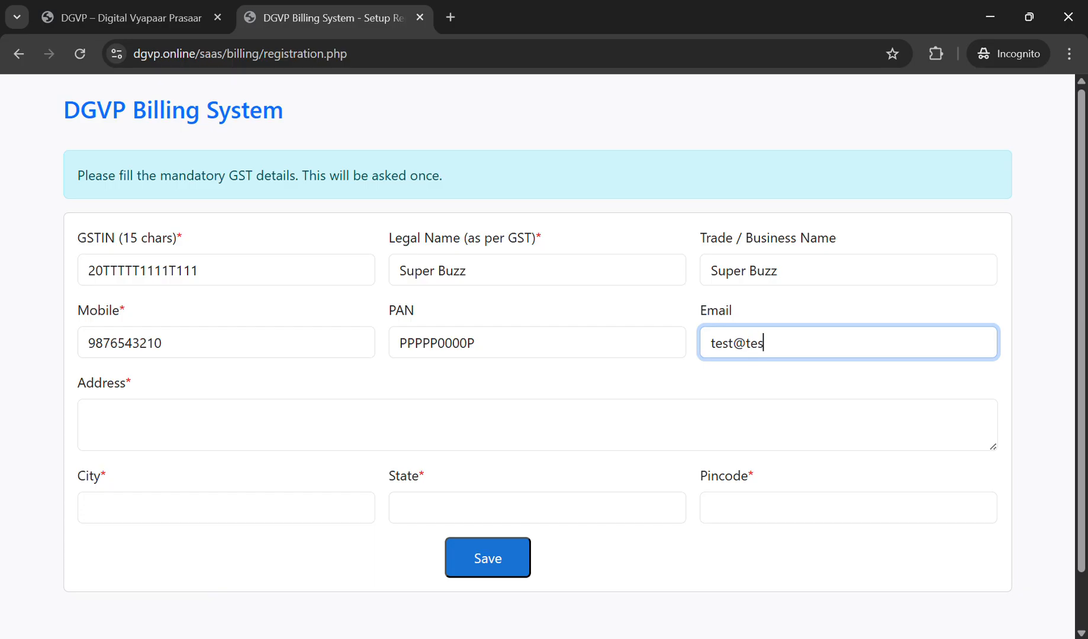
text(t.com)
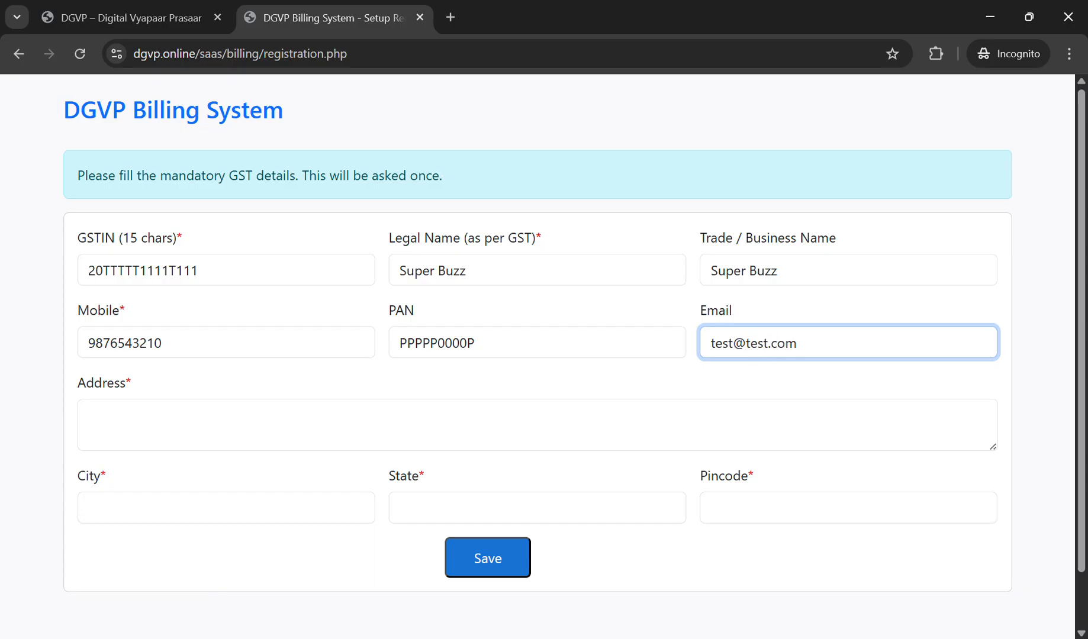
key(Tab)
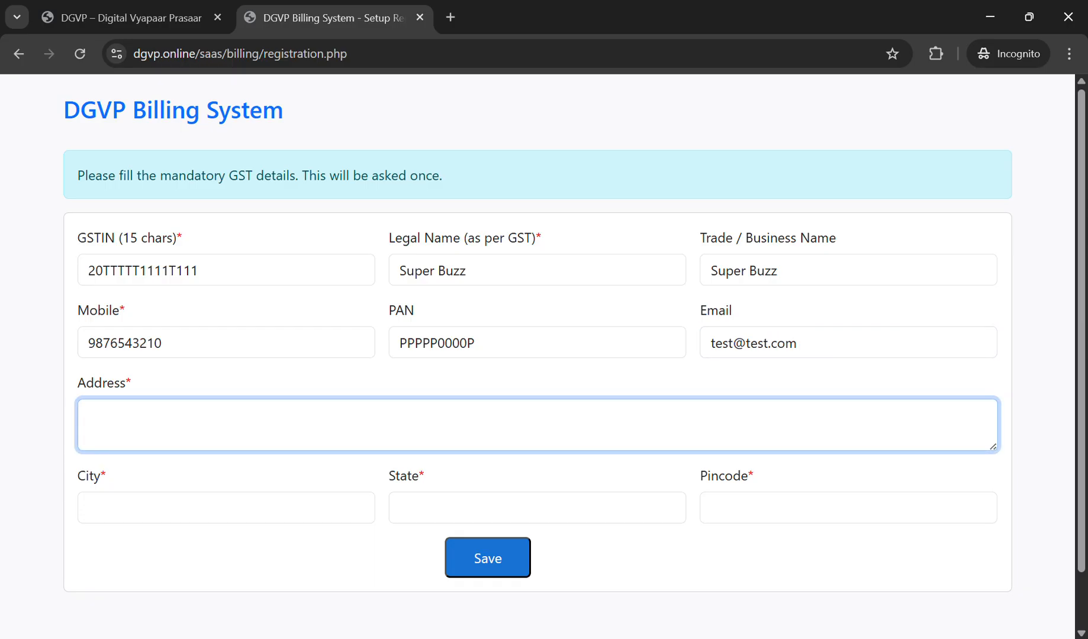
text(Bada)
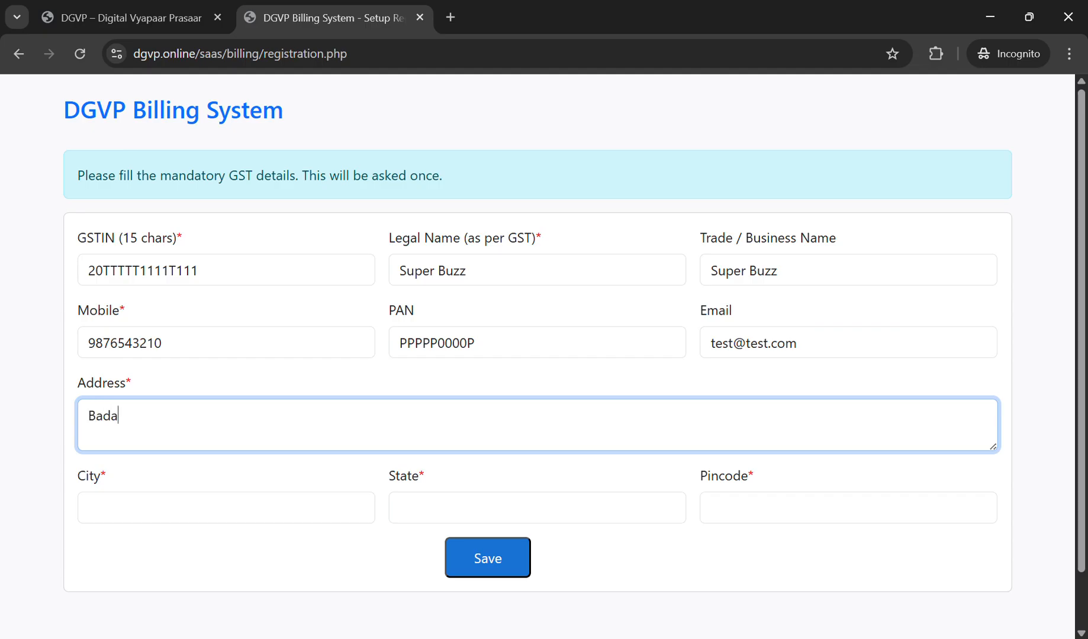
text( Talaab, )
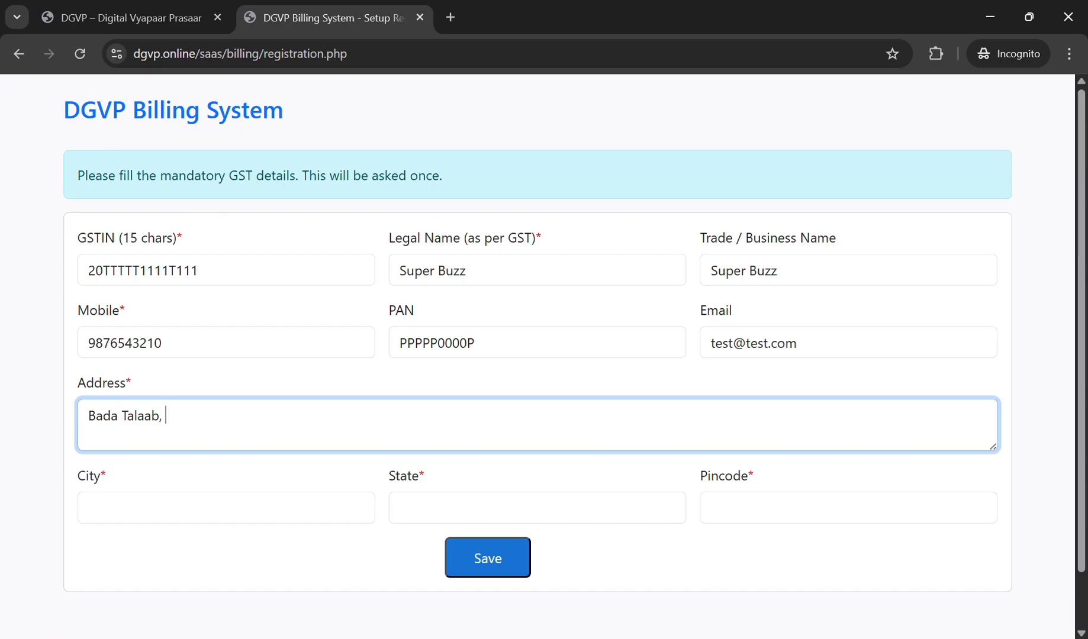
text(Albert Ekka Chowk)
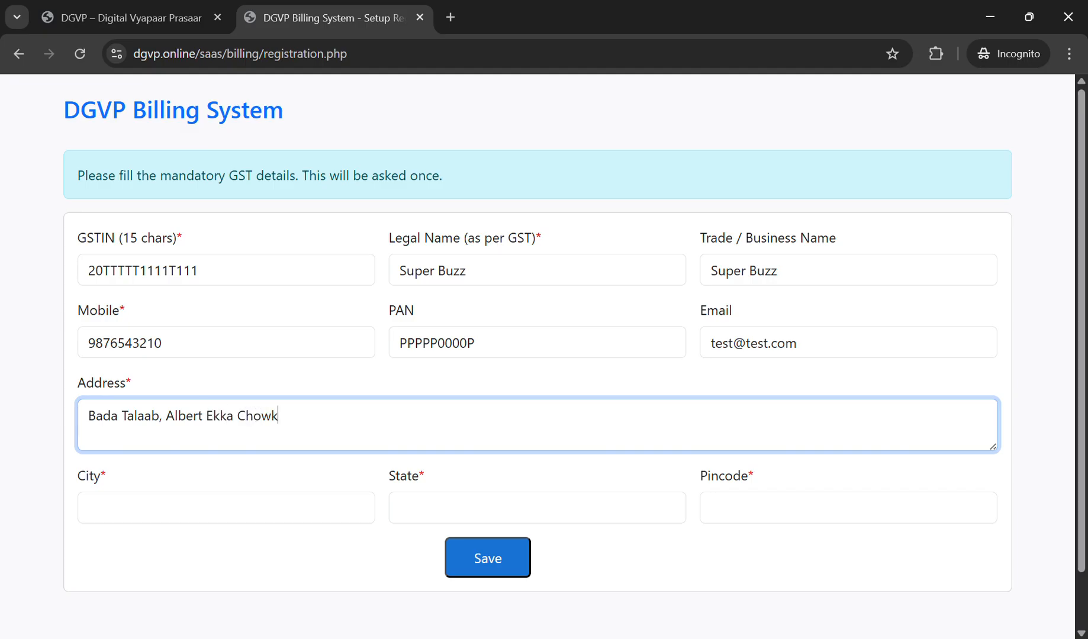
key(Tab)
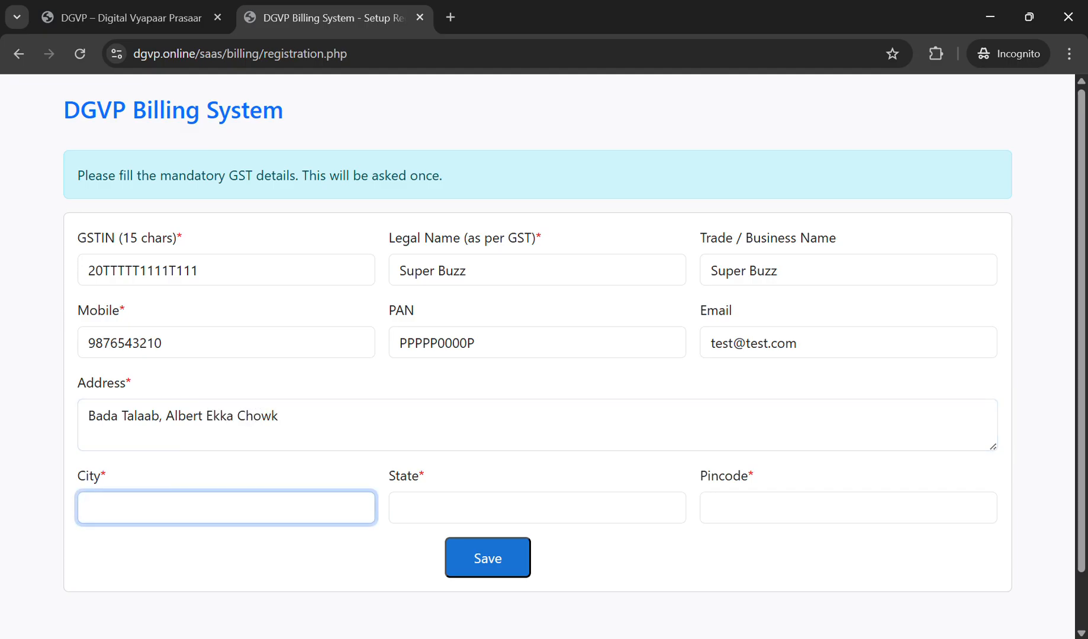
text(Ranchi)
key(Tab)
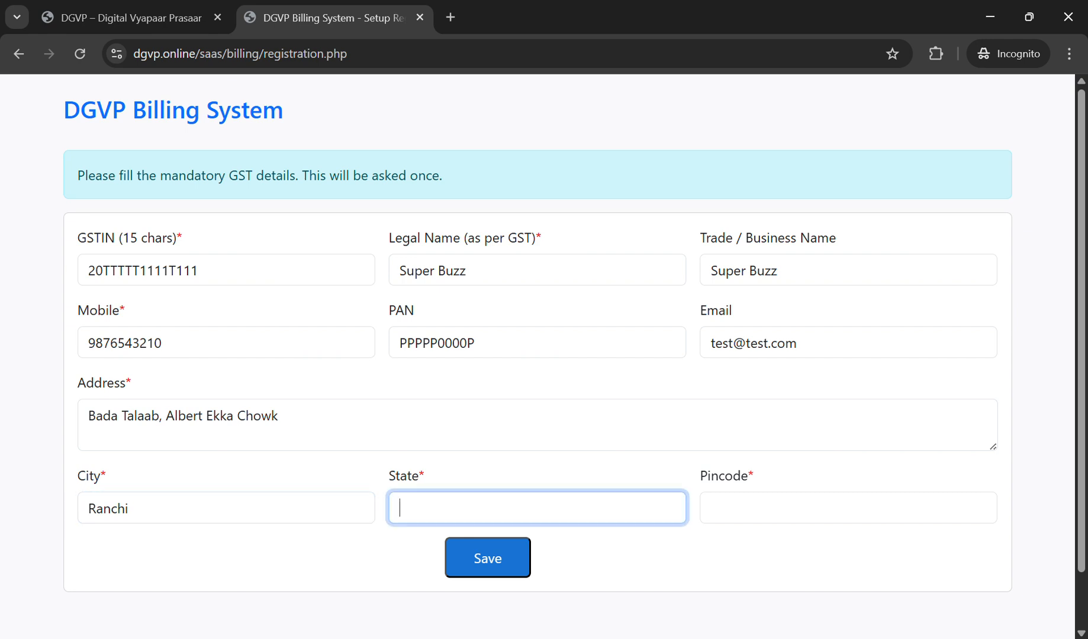
text(Jharkhand)
key(Tab)
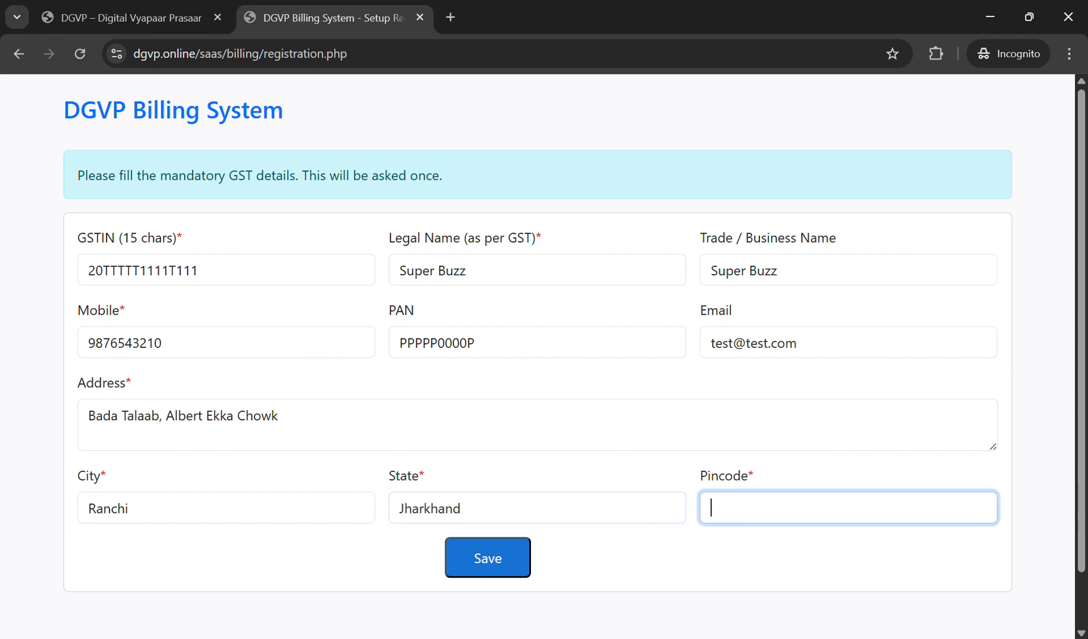
text(834001)
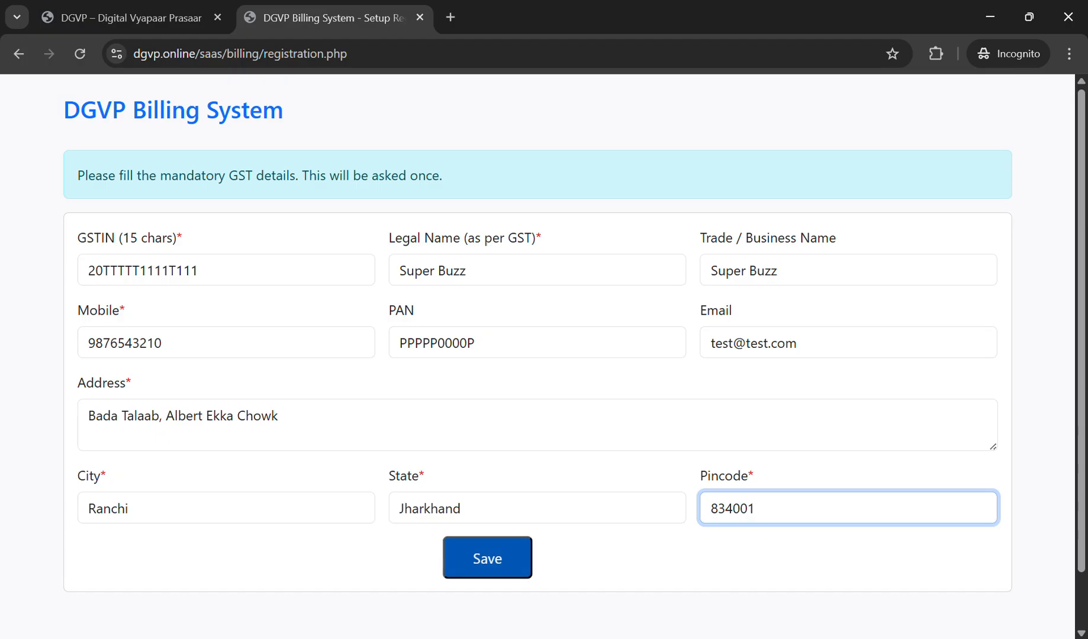
click(487, 558)
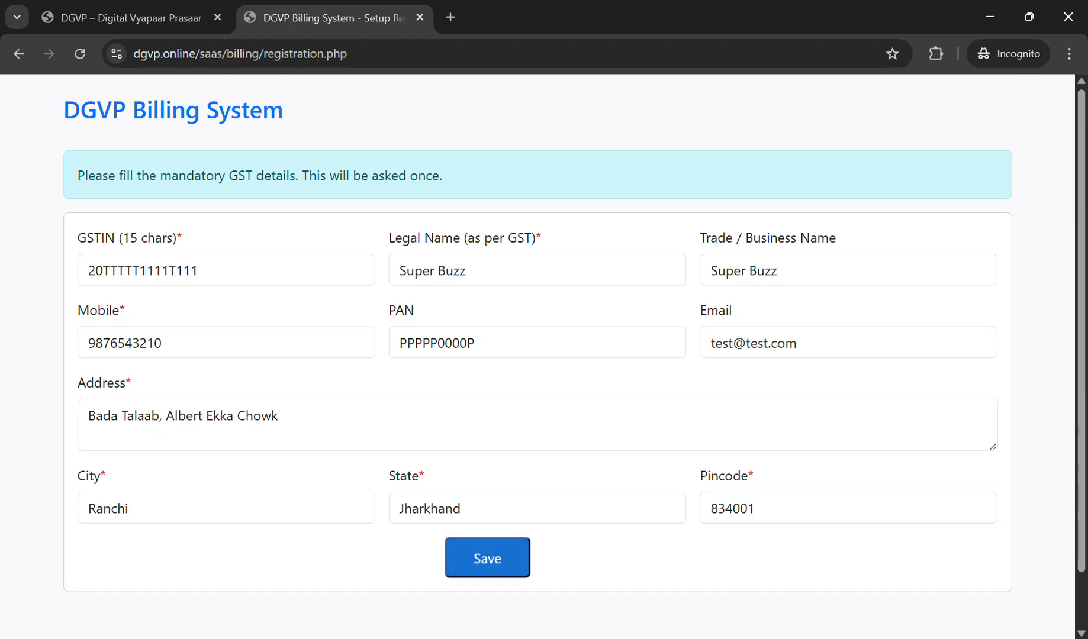
Step: Replace the rejected GSTIN's digit groups with new ones and save the registration again
scroll(487, 559, down, 1)
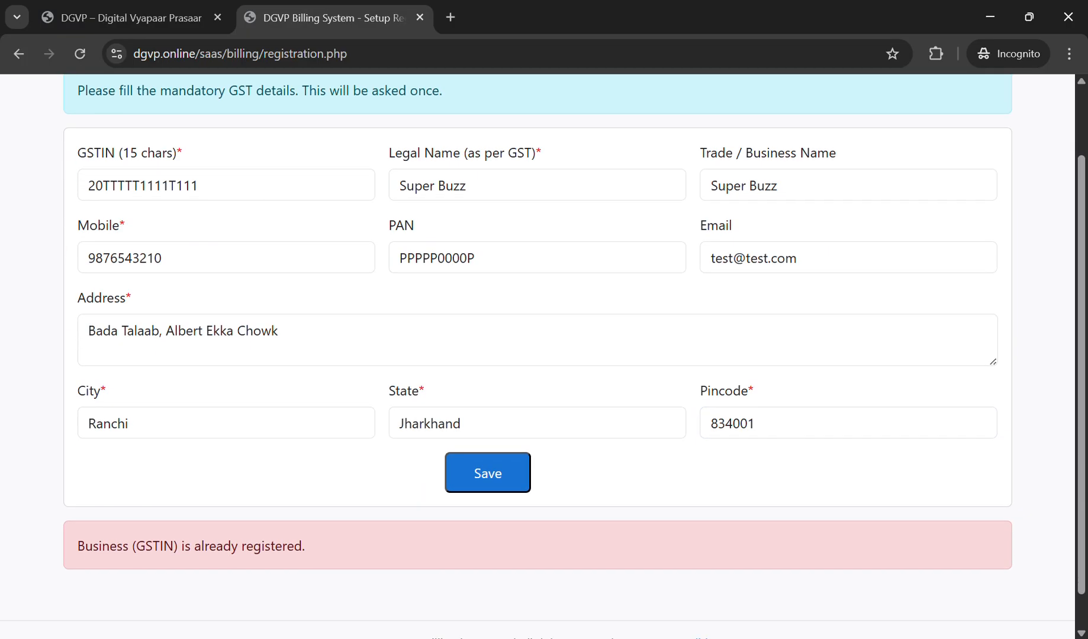
drag(196, 226, 284, 298)
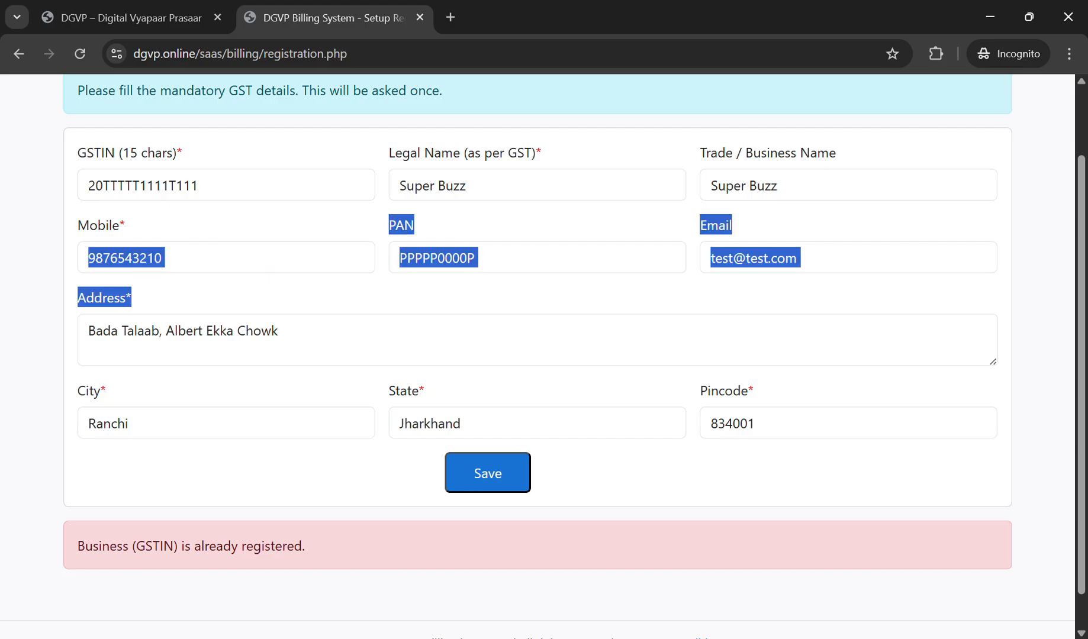
click(216, 186)
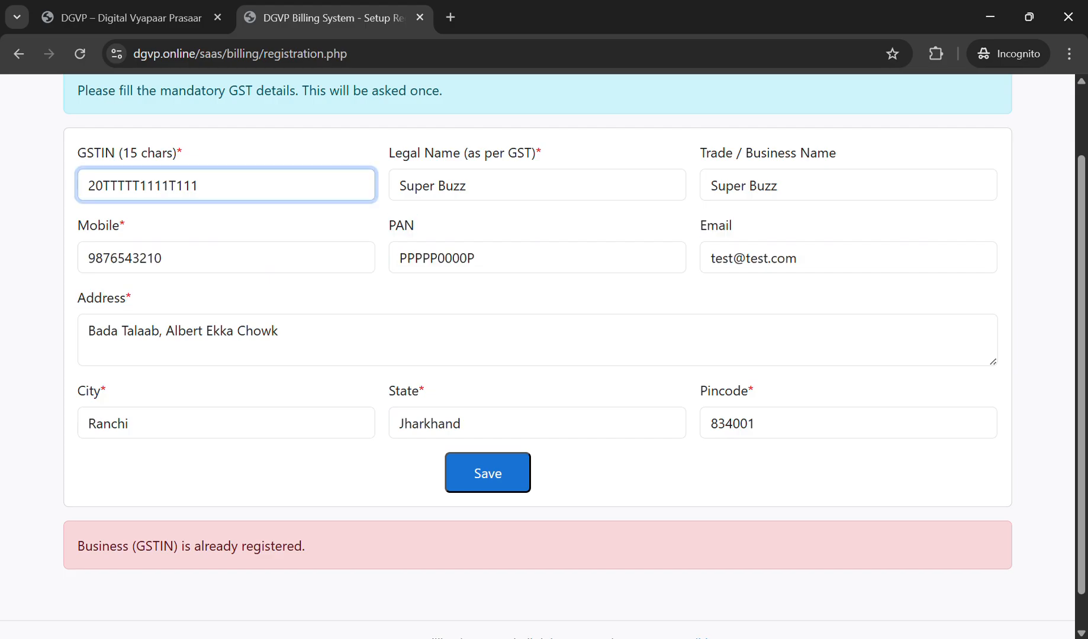
key(Left)
key(Left)
key(Left)
key(BackSpace)
key(BackSpace)
key(BackSpace)
key(BackSpace)
text(2222)
key(BackSpace)
key(BackSpace)
key(BackSpace)
text(222)
click(488, 473)
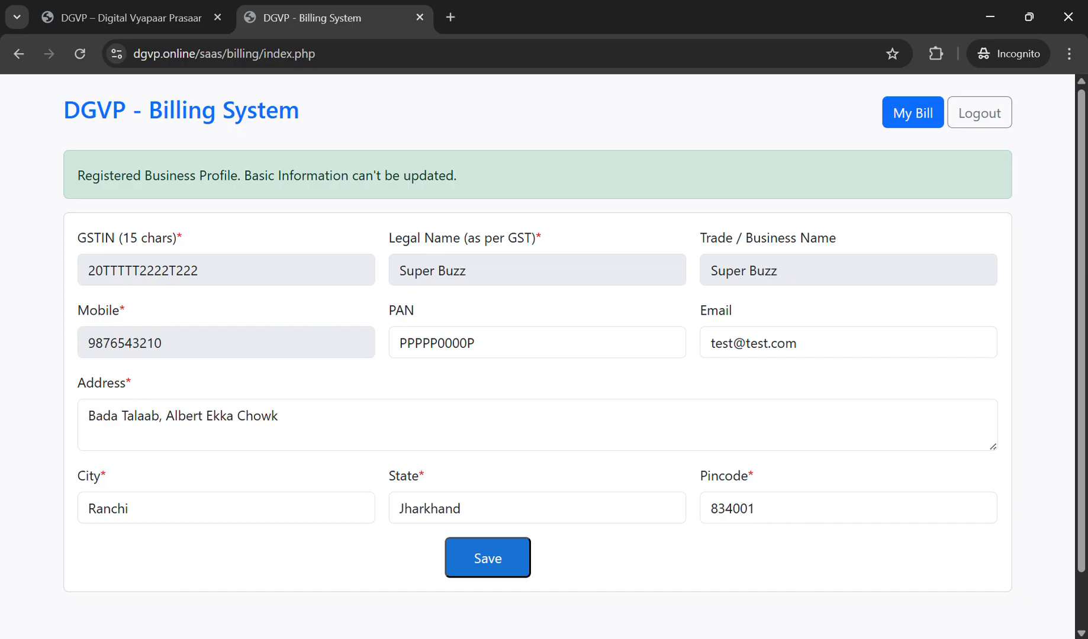
Step: Prefix the business address with 'Near', save the profile, and log out
click(166, 416)
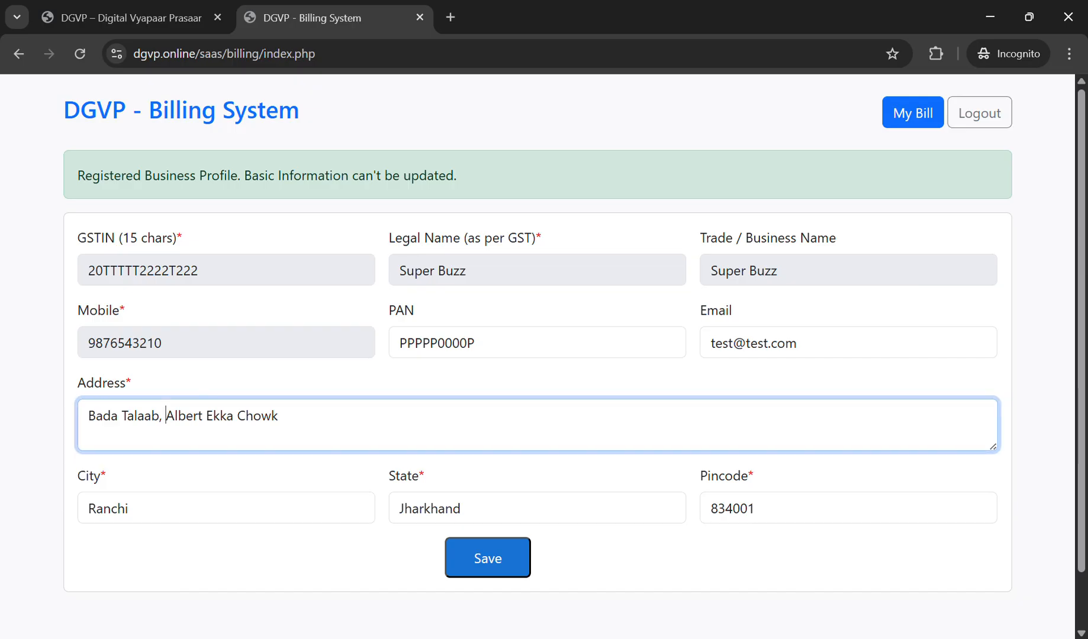
text(Near)
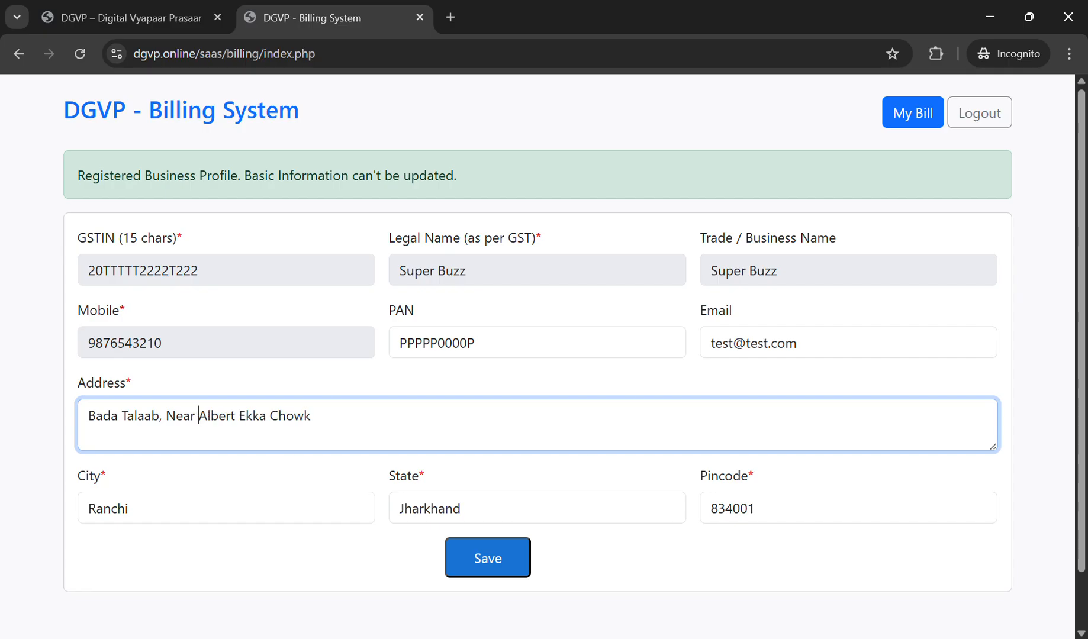
click(487, 558)
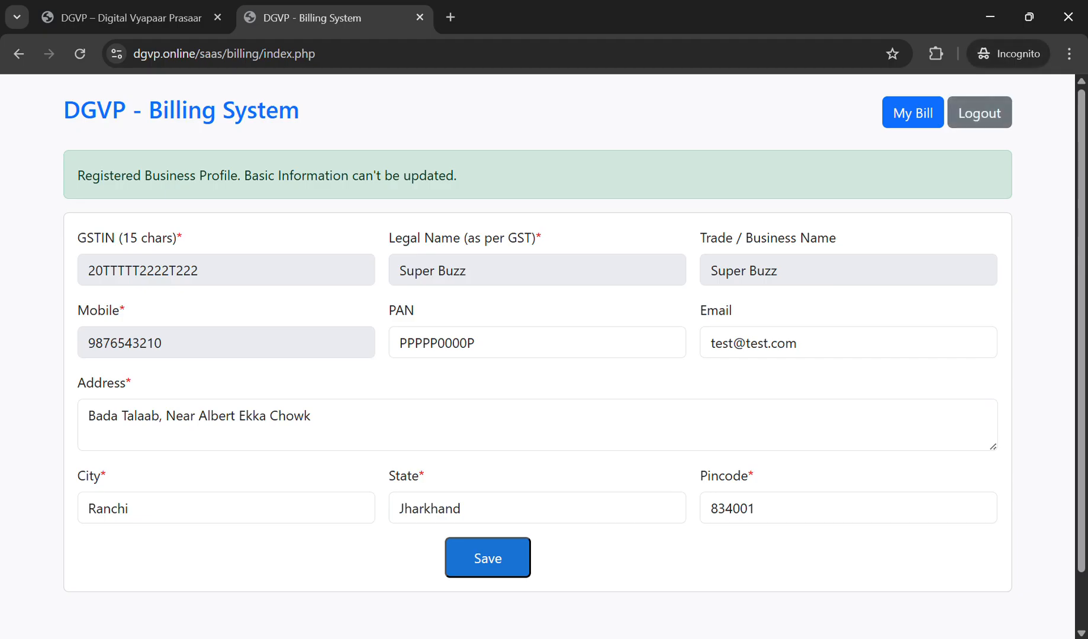
click(979, 113)
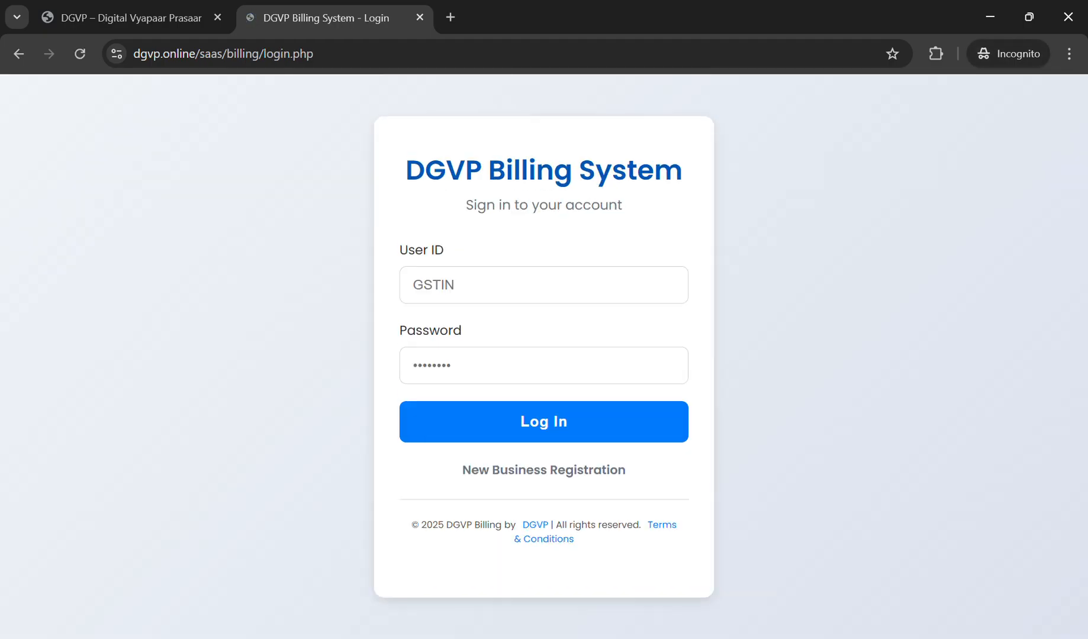
Step: Log back in using the business GSTIN as user ID and its password
click(544, 285)
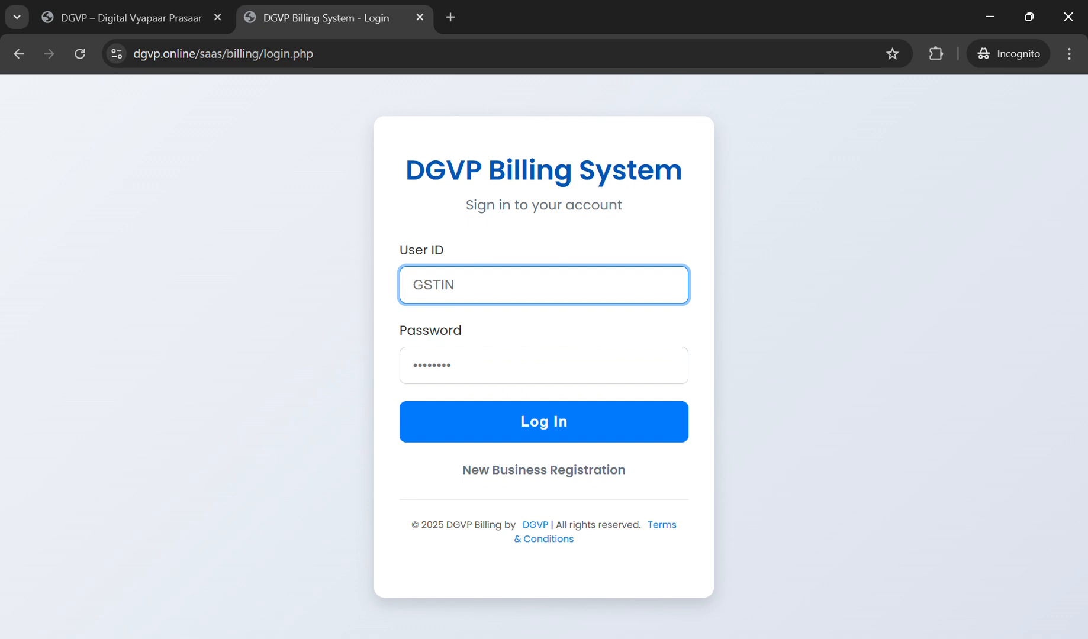
text(20TTTTT2222TT)
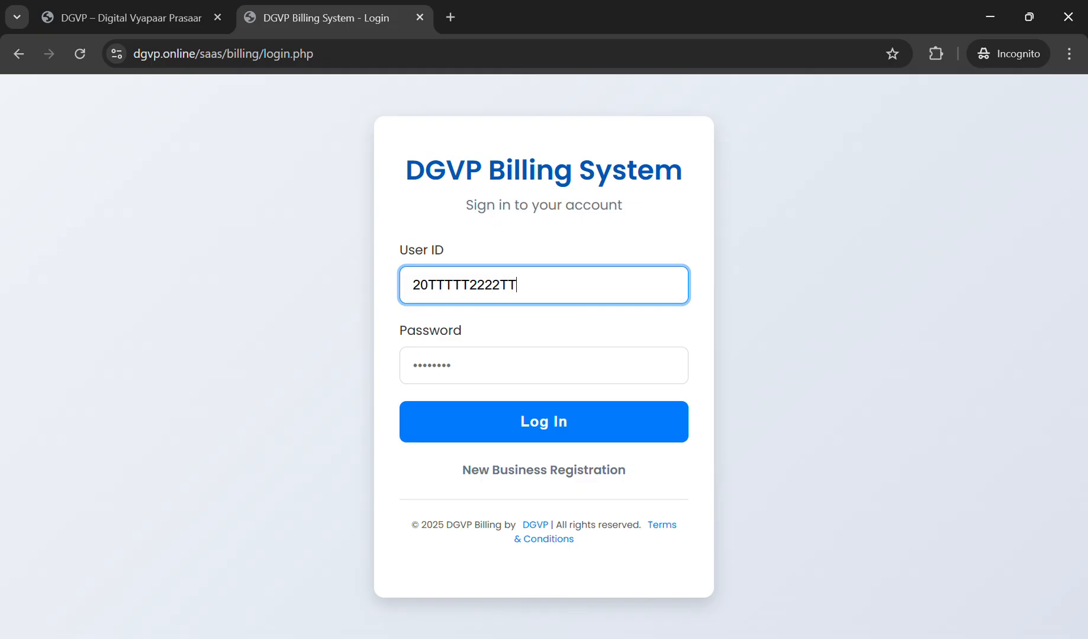
key(BackSpace)
text(222)
key(Tab)
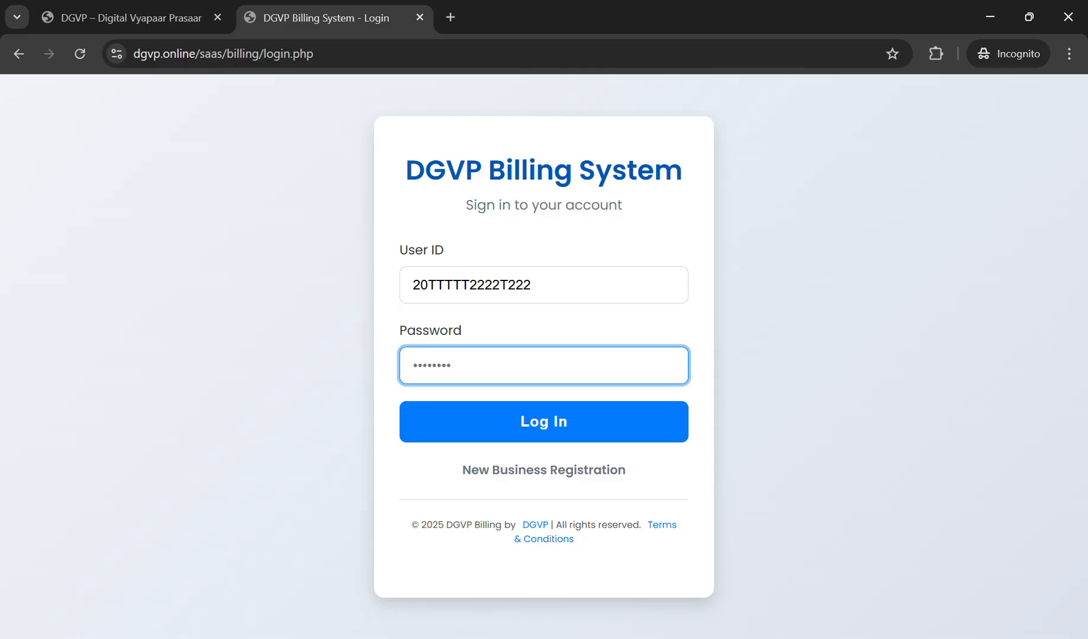
text(111111)
key(Return)
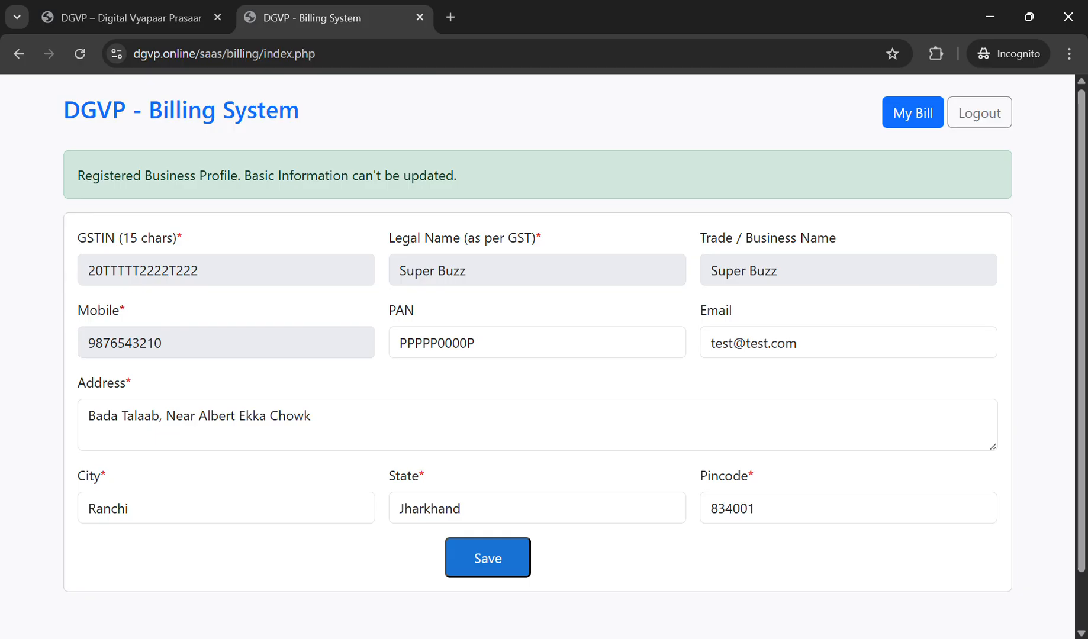
Step: Check the Items List, Inventory Stock and Trader List pages, then choose Purchase on My Bill
click(144, 416)
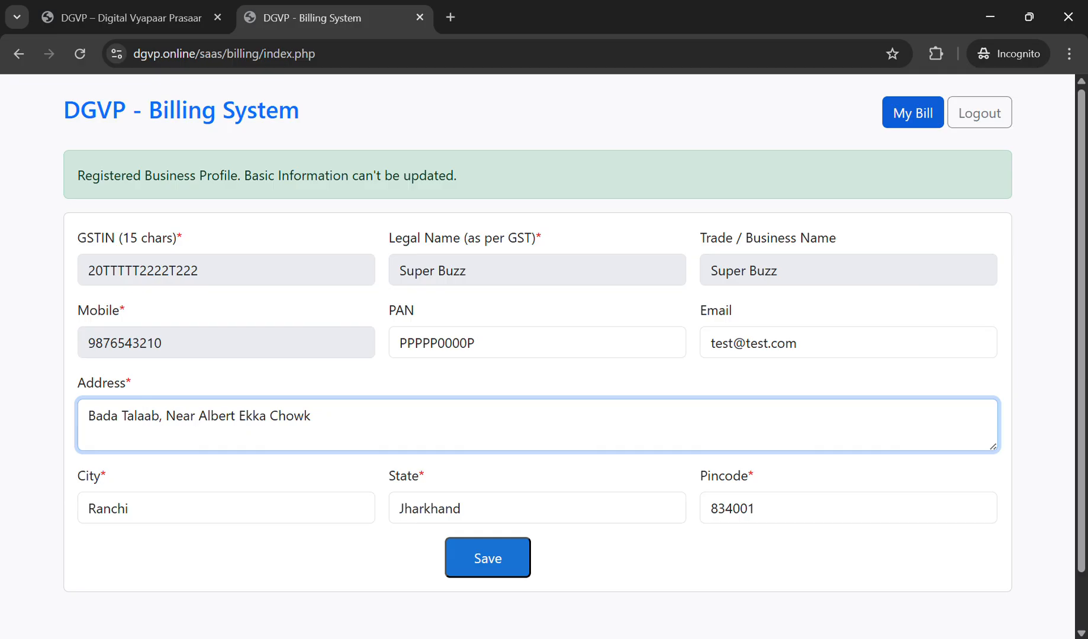
click(913, 112)
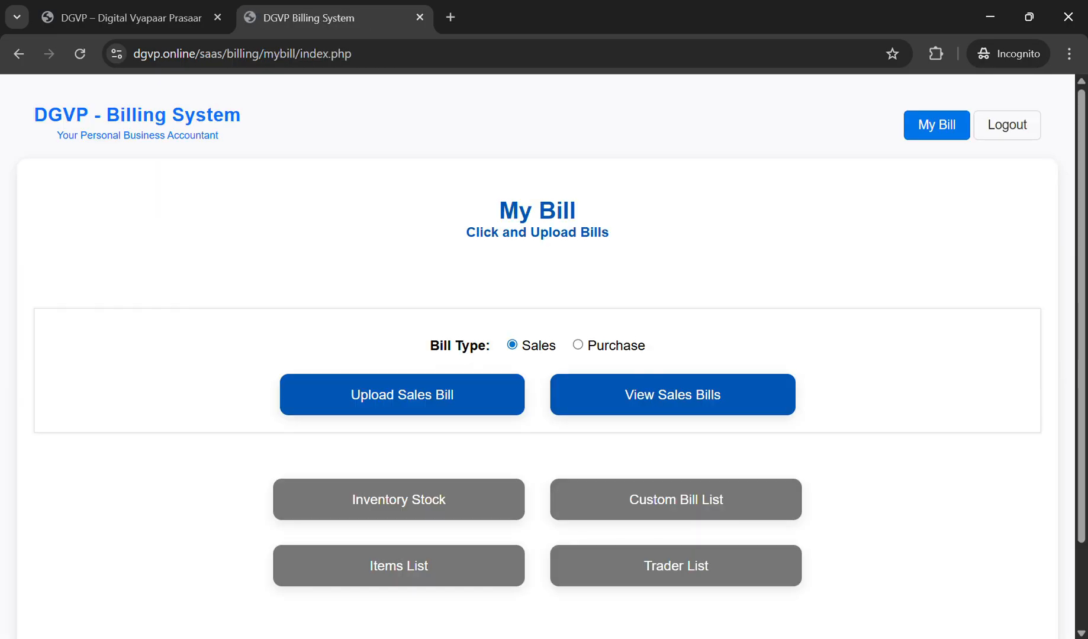
click(398, 564)
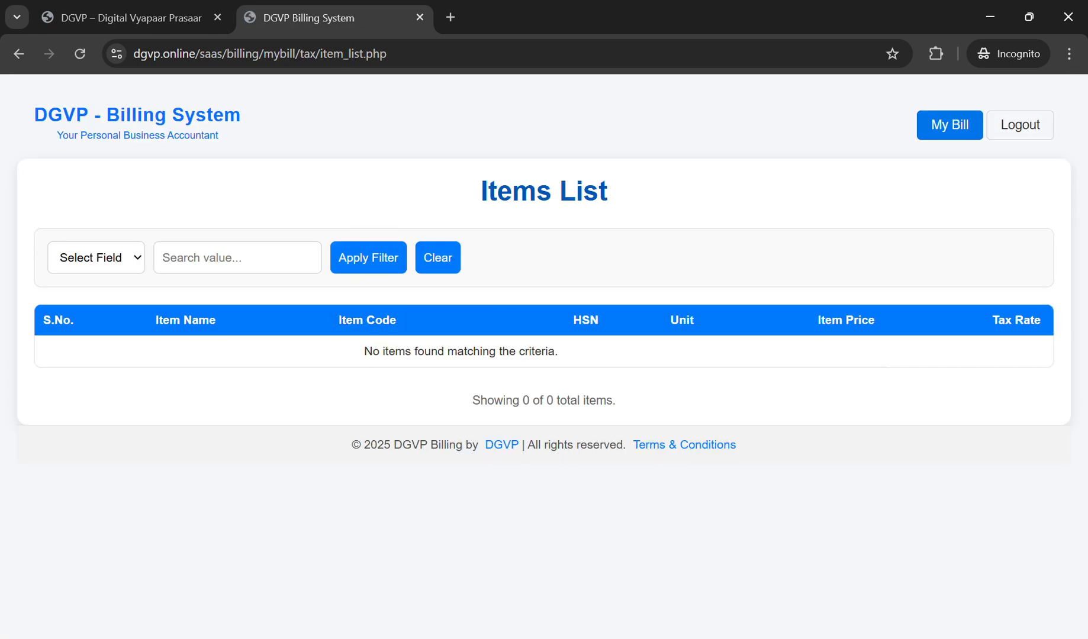
click(949, 125)
click(398, 498)
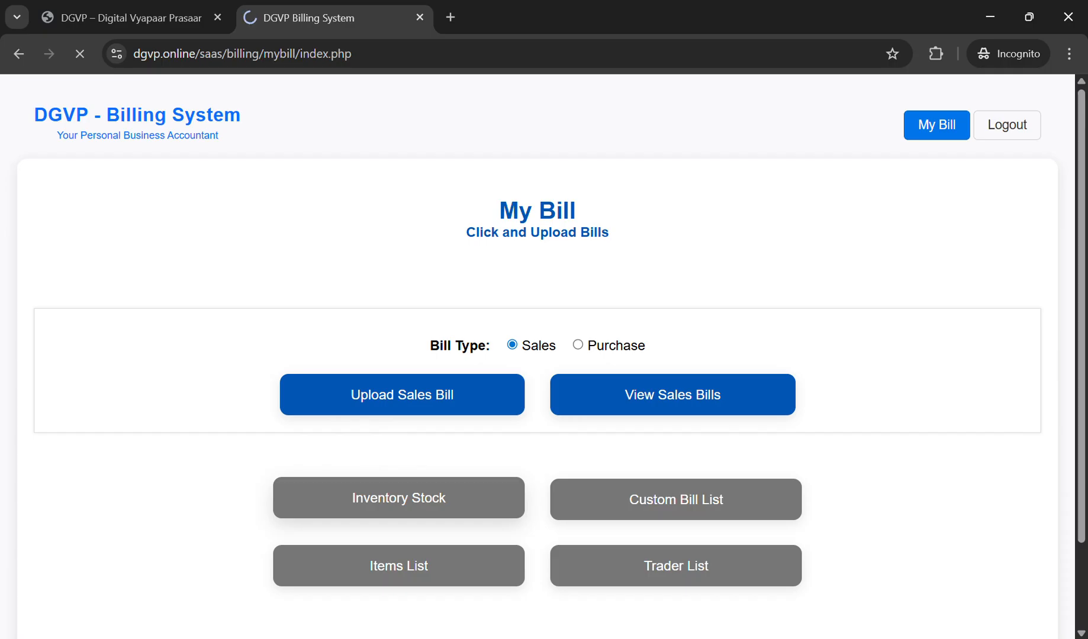
click(950, 125)
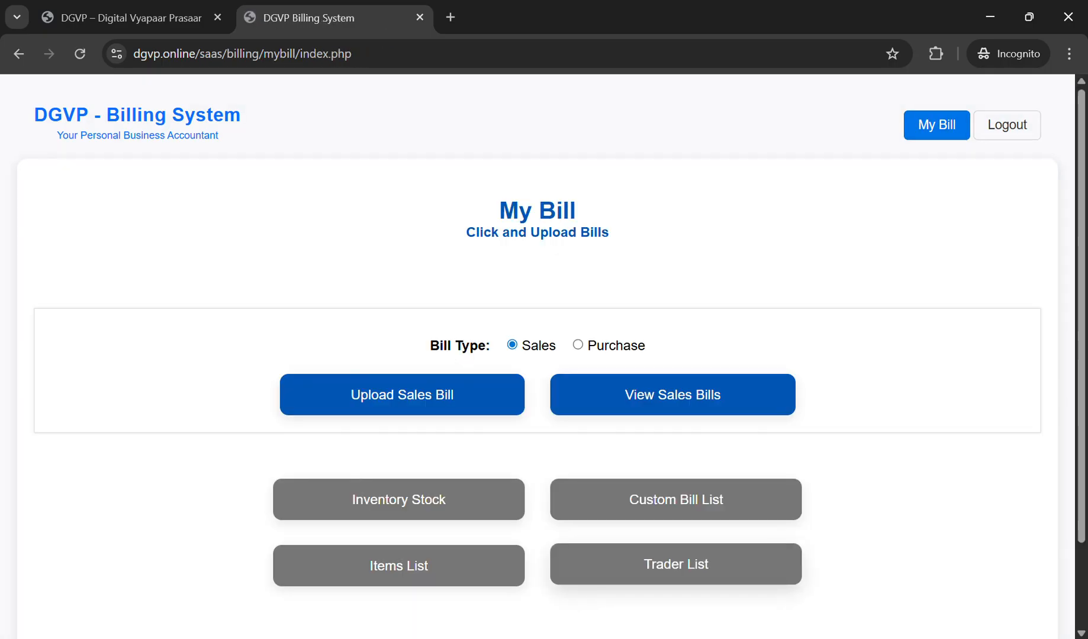
click(676, 564)
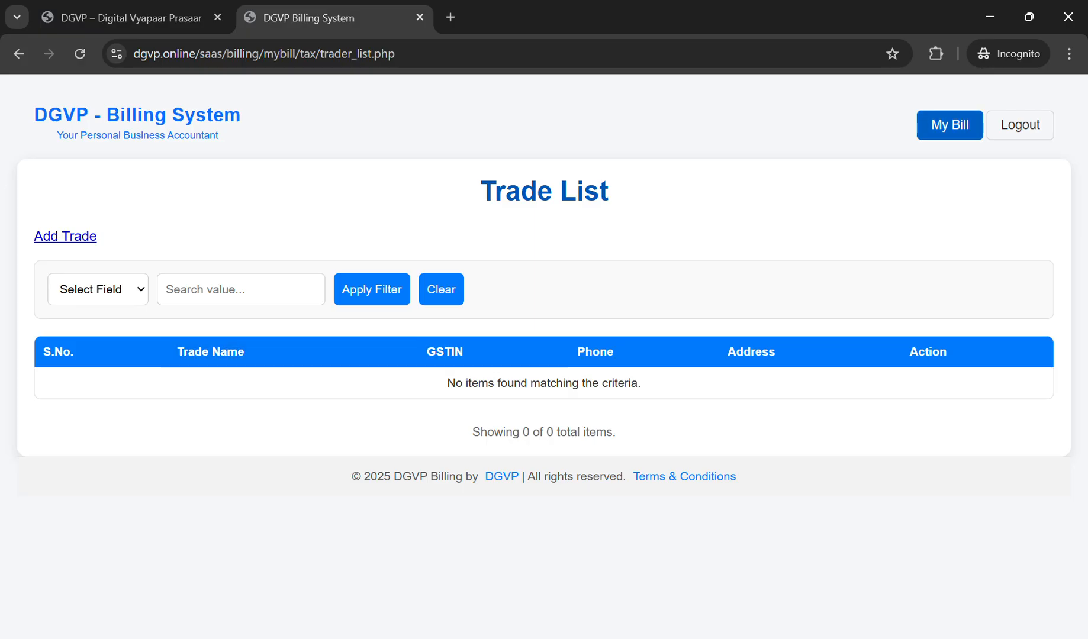
click(950, 125)
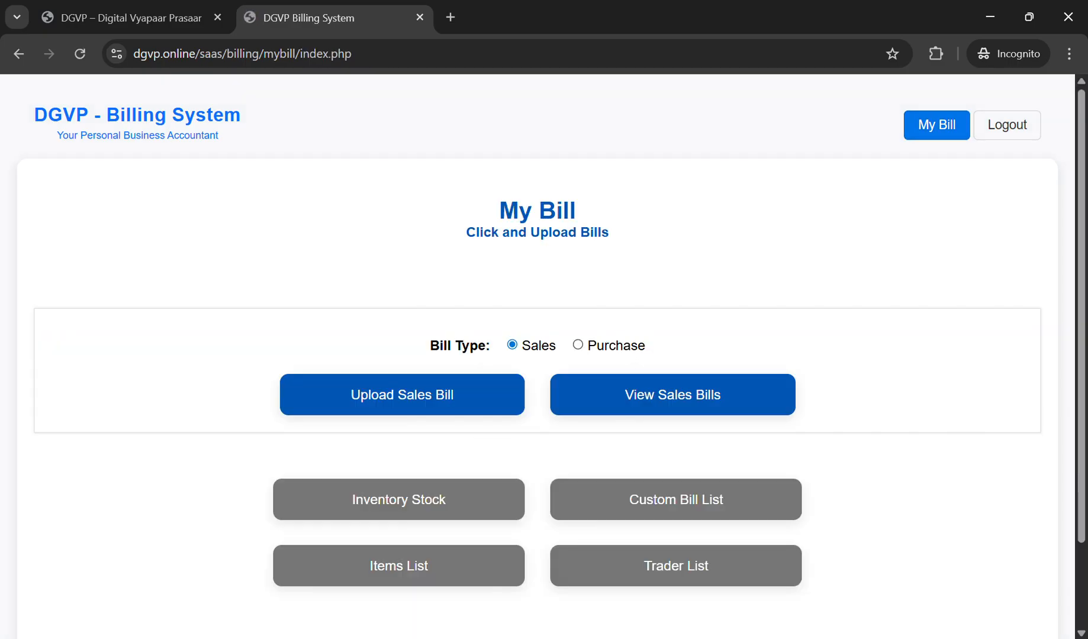
click(578, 345)
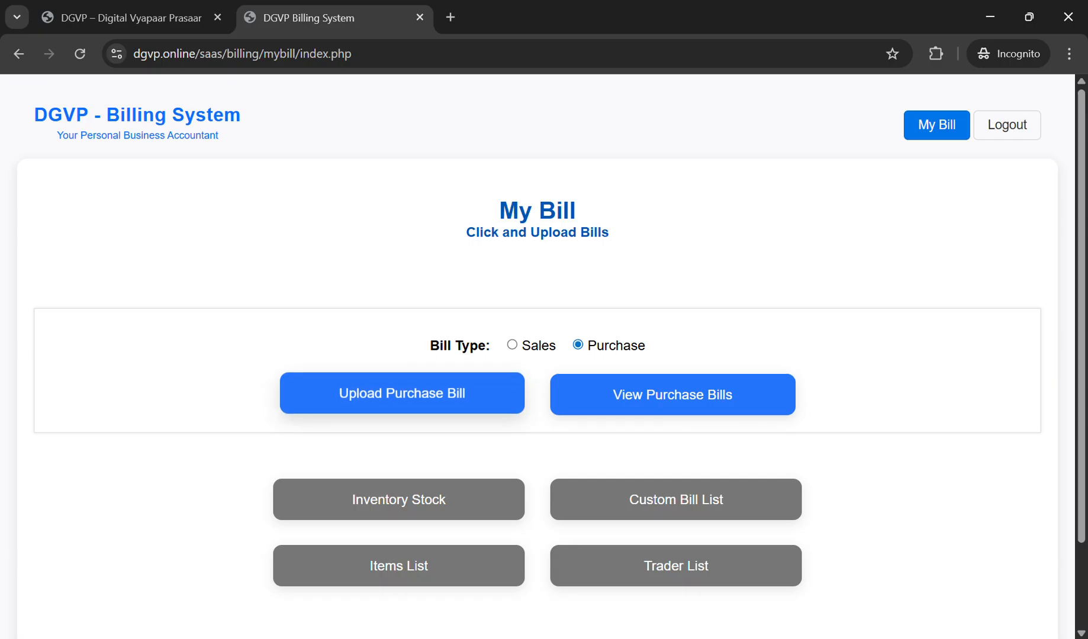
Step: Select bill_laptop.jpg and bill_parts.jpg as purchase bills and final-submit the upload
click(402, 393)
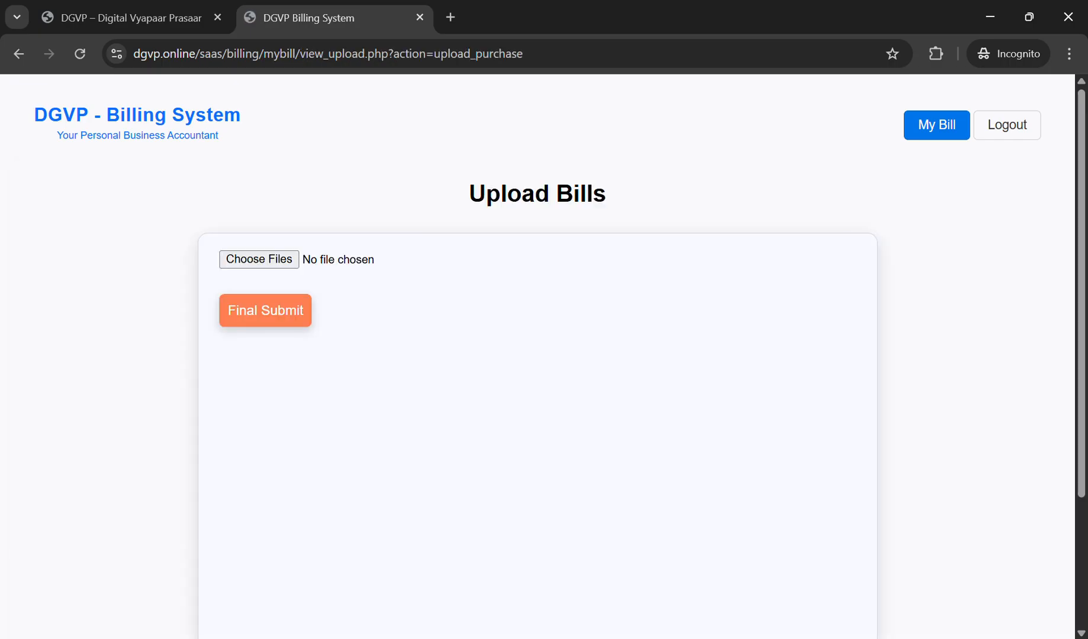
click(259, 259)
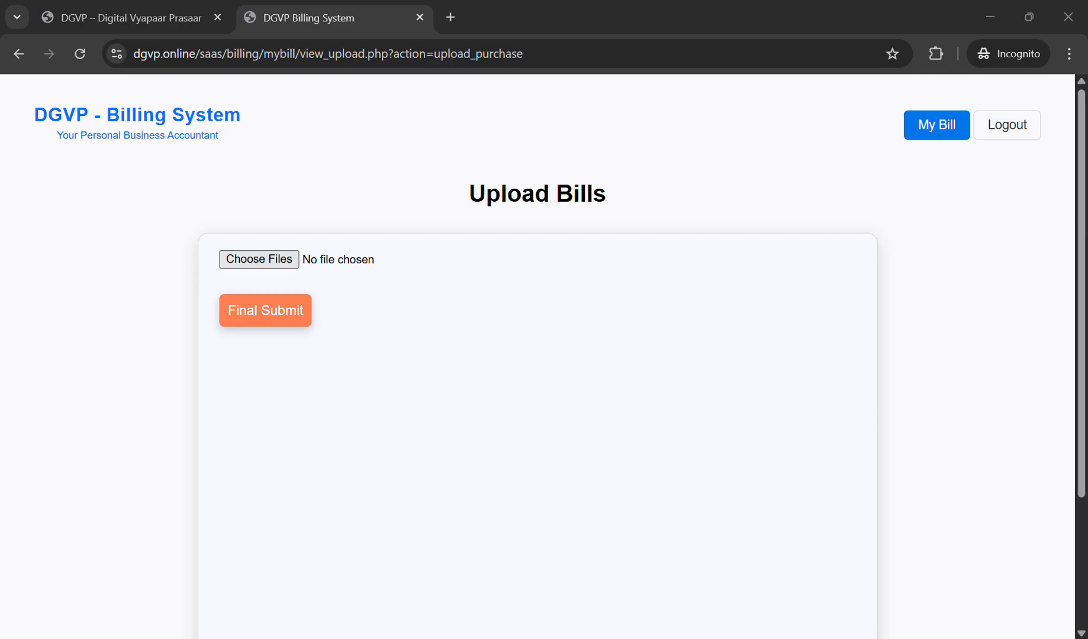
key(Return)
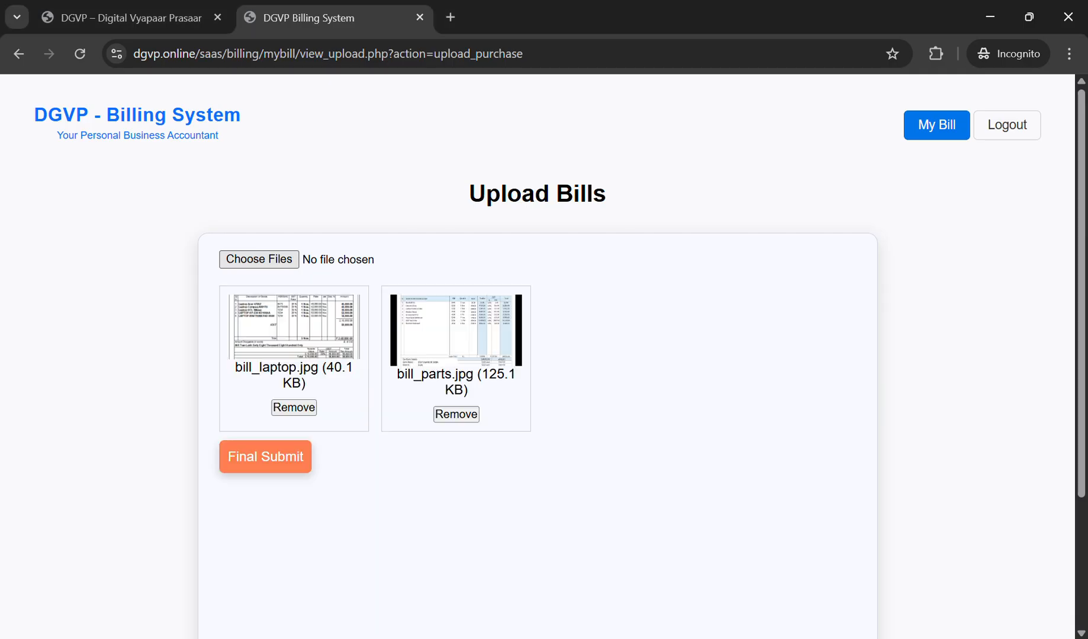
click(266, 456)
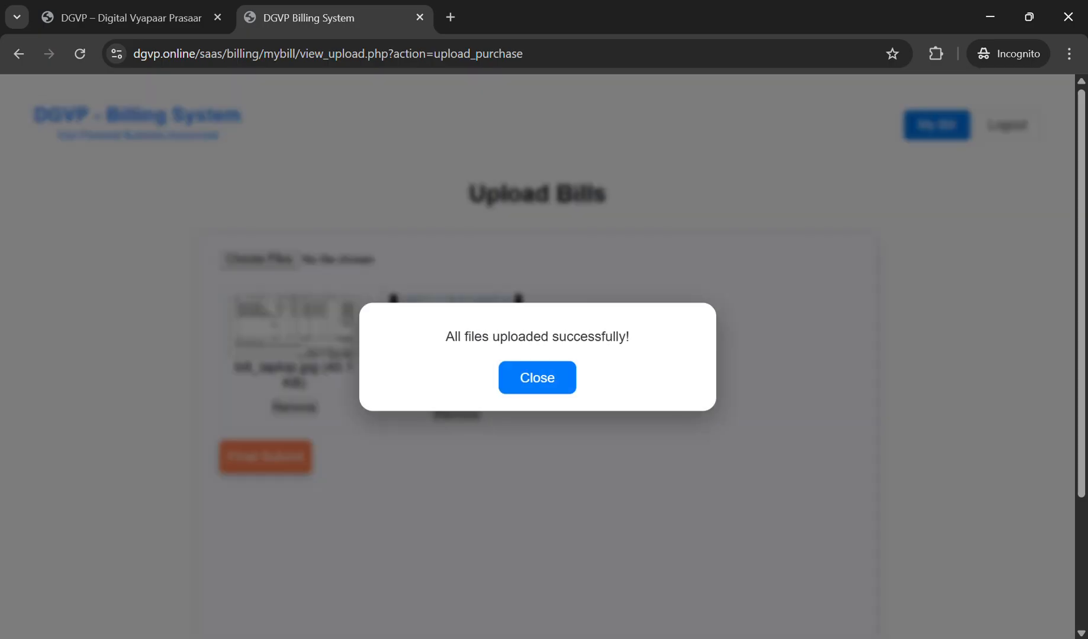
Step: Dismiss the upload message, list the purchase bills, and enlarge bill_laptop.jpg
click(536, 377)
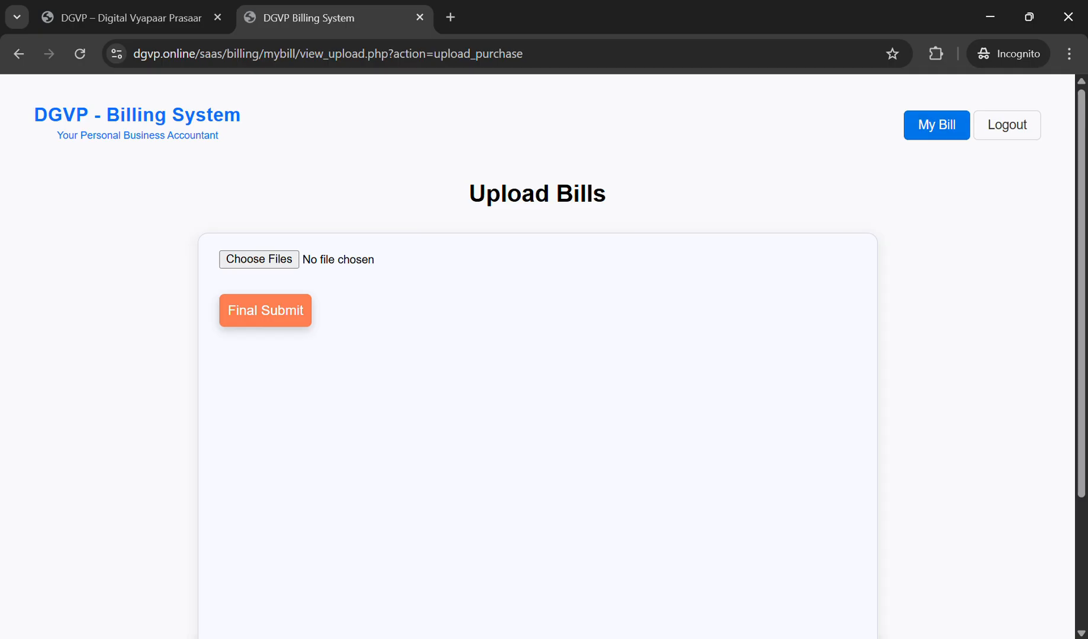
click(936, 124)
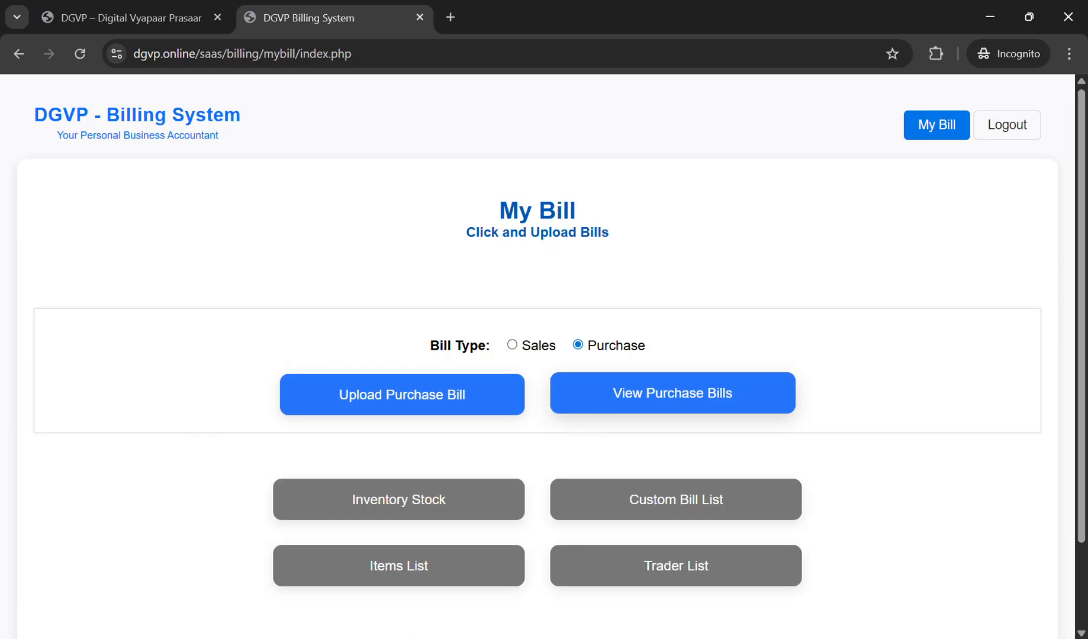
click(673, 393)
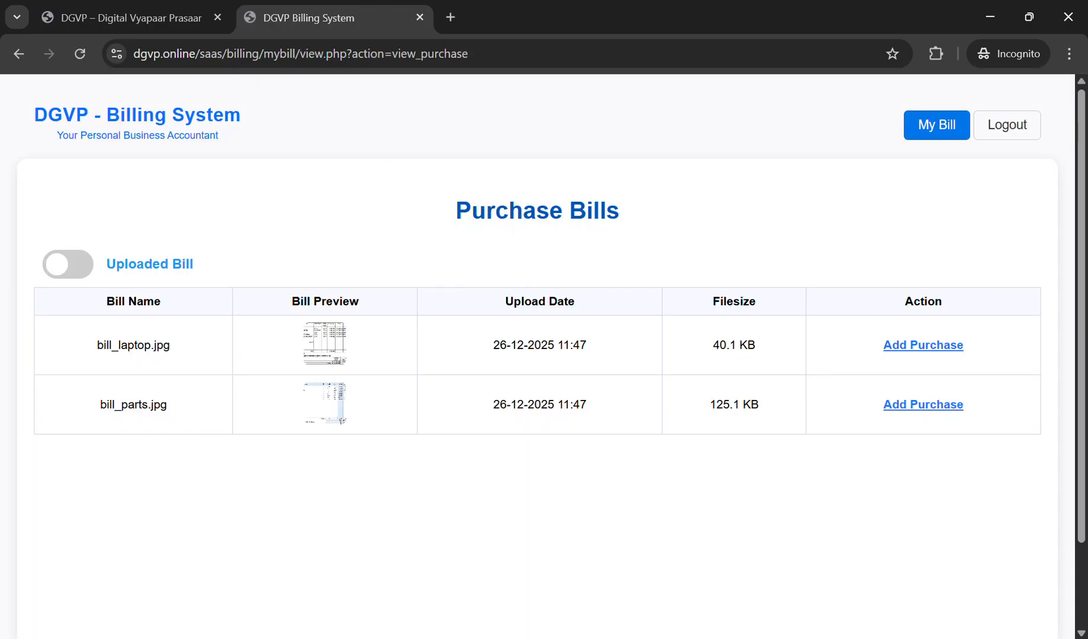
click(325, 344)
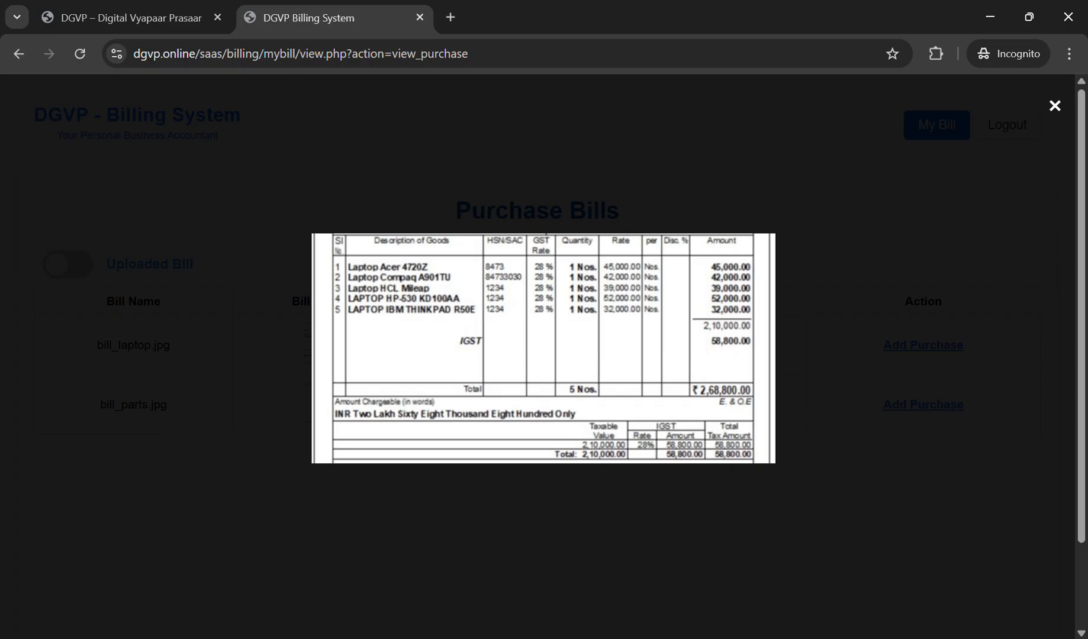
Step: Inspect the enlarged bill_parts.jpg and then bill_laptop.jpg, closing each view afterwards
key(Escape)
click(325, 404)
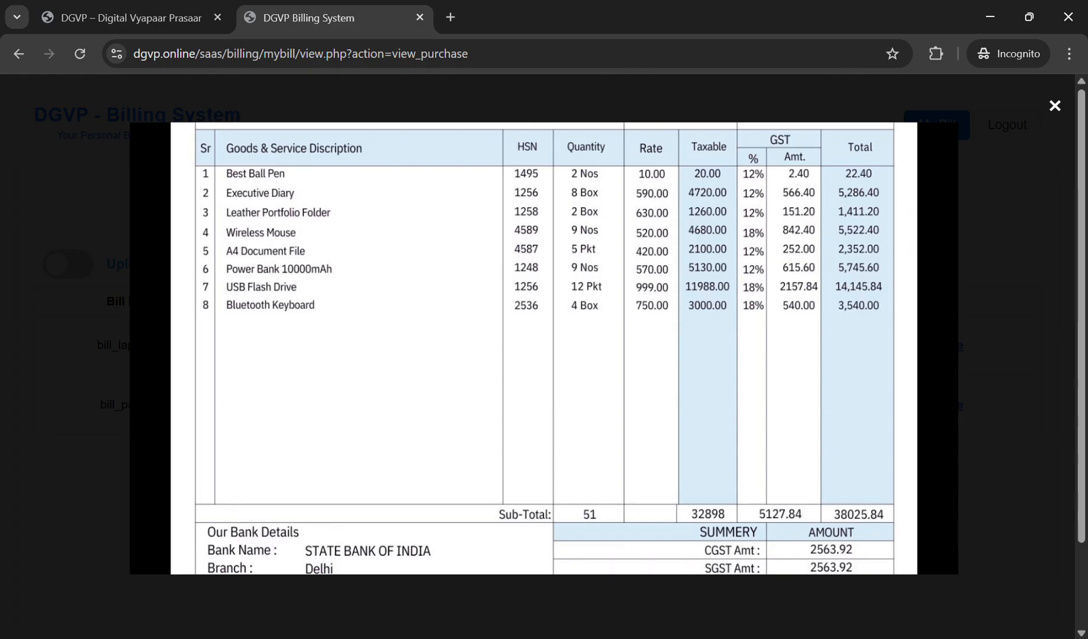
key(Escape)
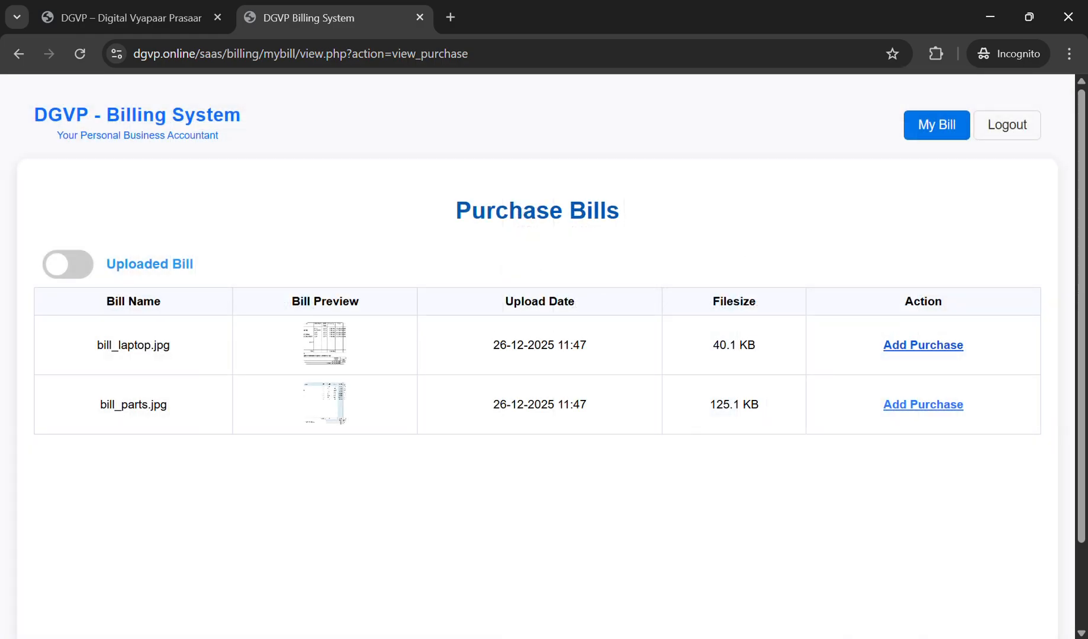
click(324, 344)
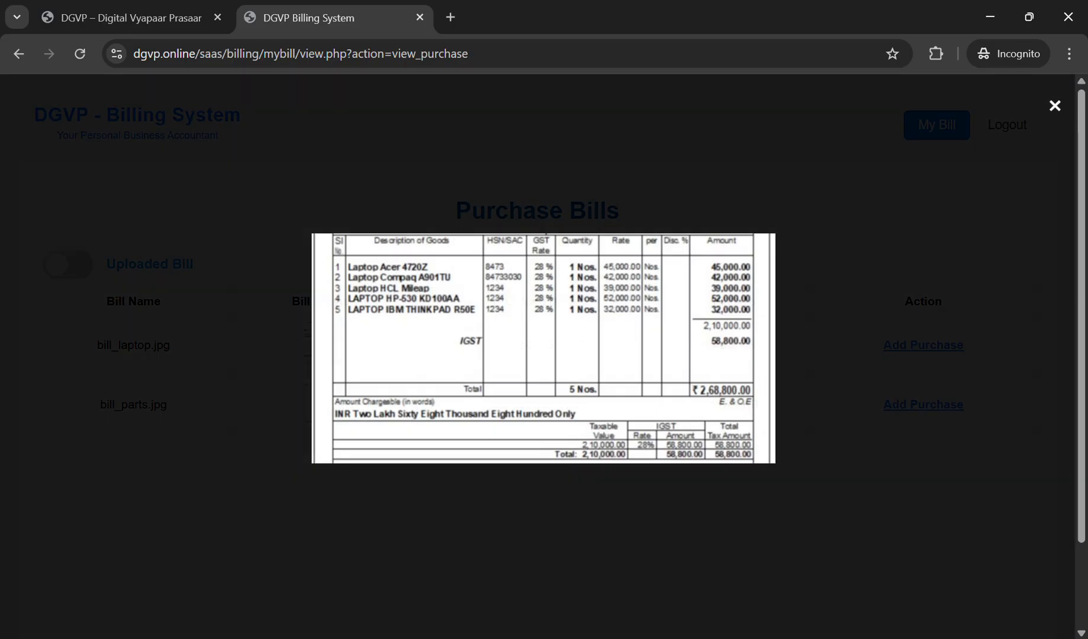
key(Escape)
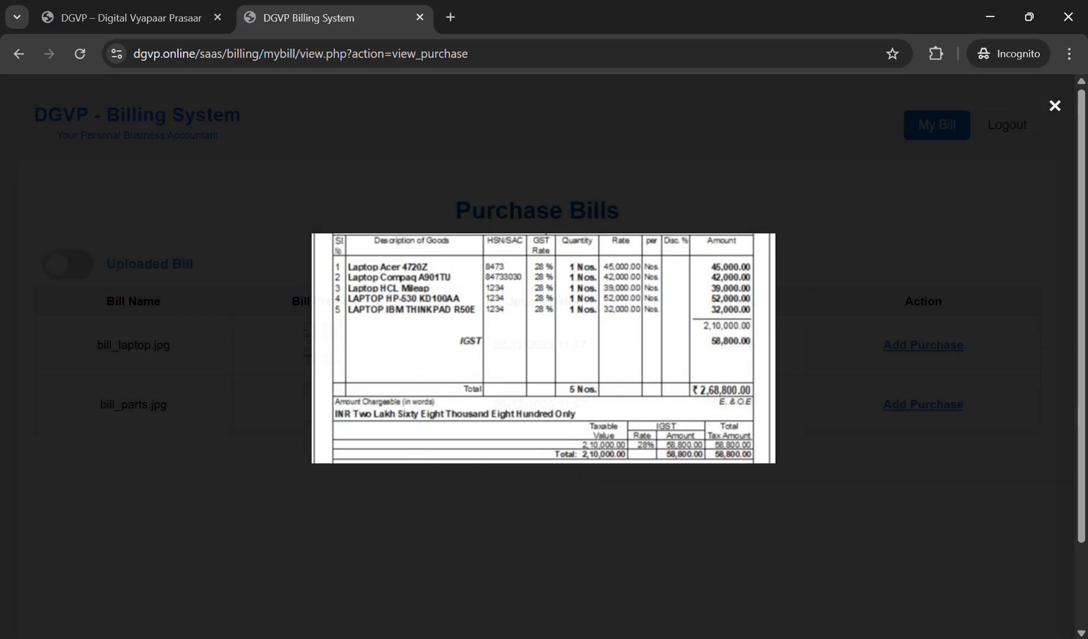
Step: Crop bill_laptop.jpg down to its item table and compress the marked area
click(923, 345)
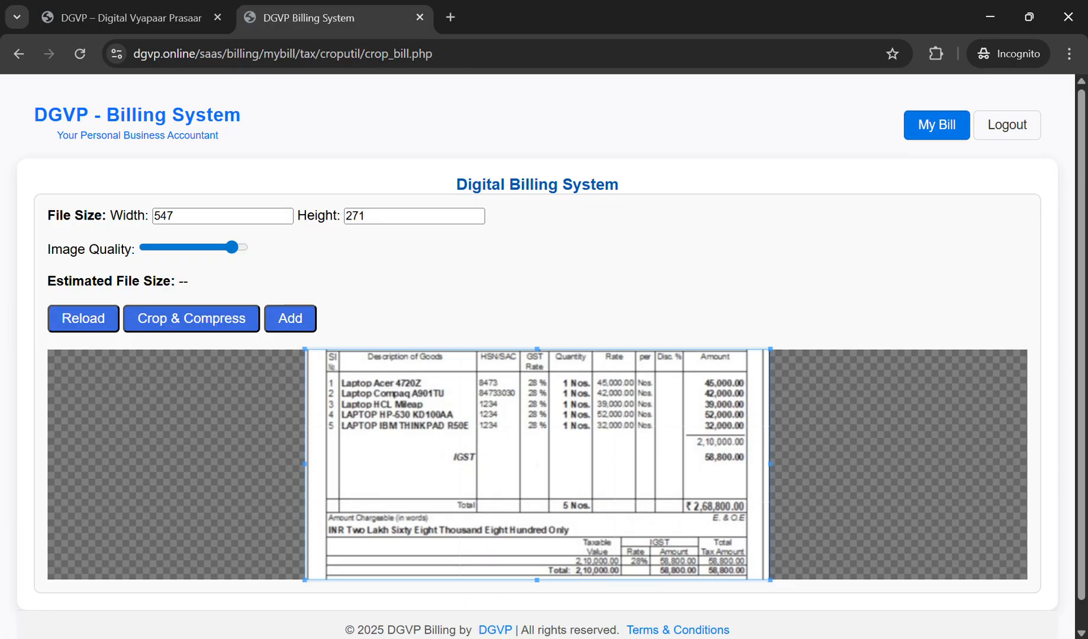
scroll(544, 361, down, 1)
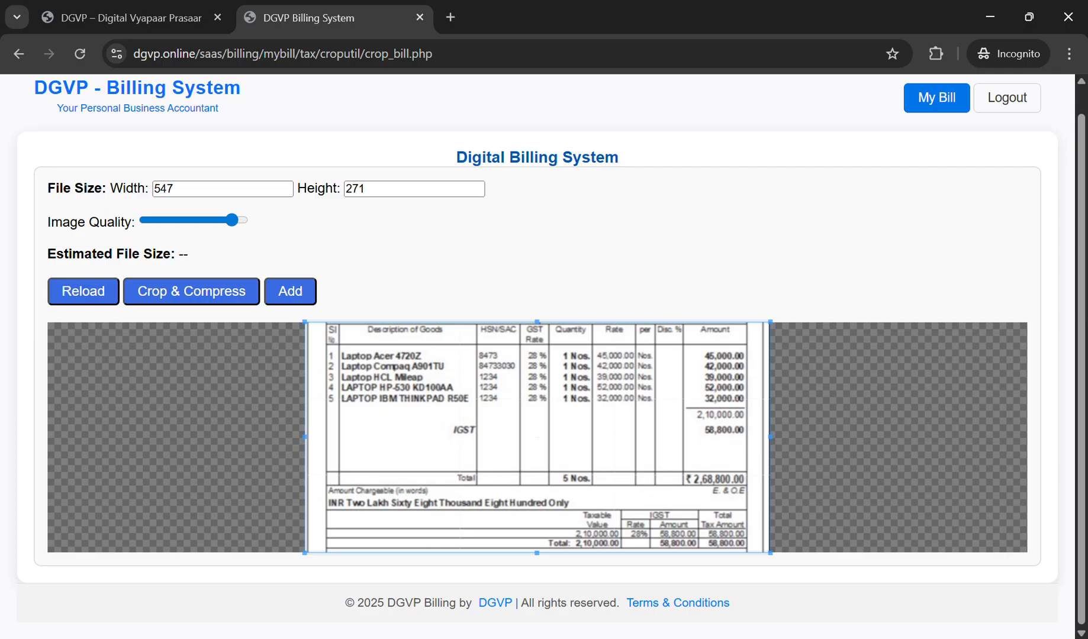
drag(305, 437, 326, 436)
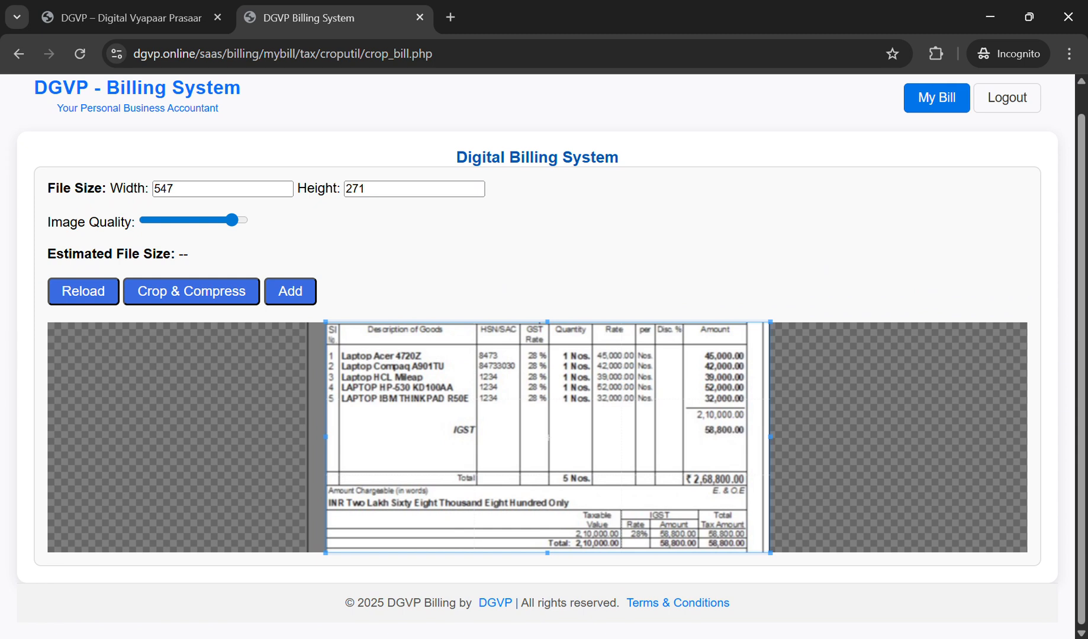
drag(547, 554, 547, 408)
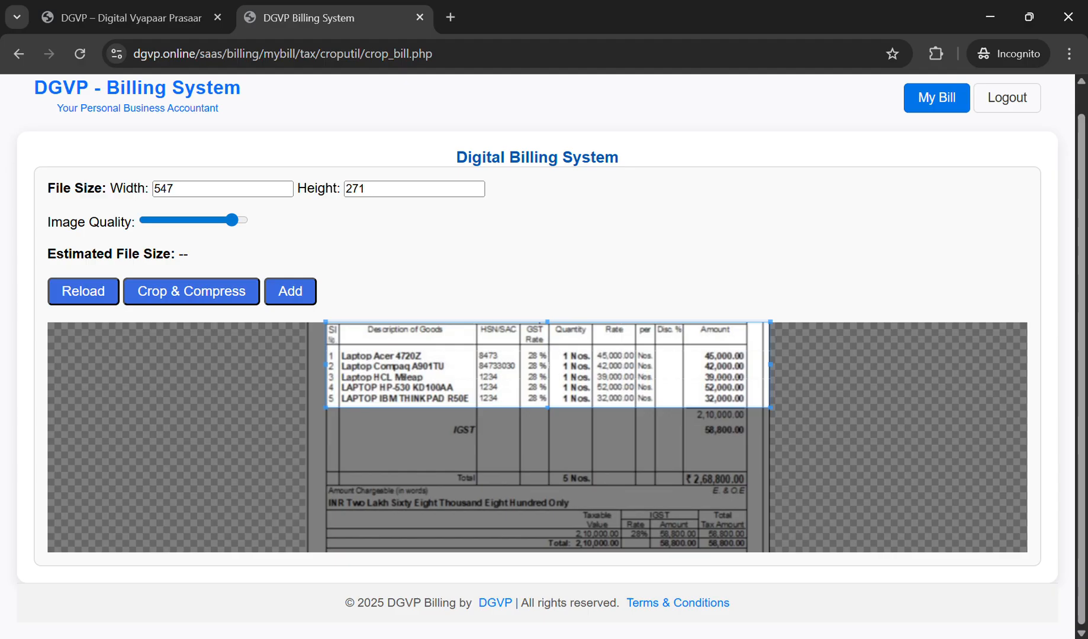
drag(770, 365, 747, 364)
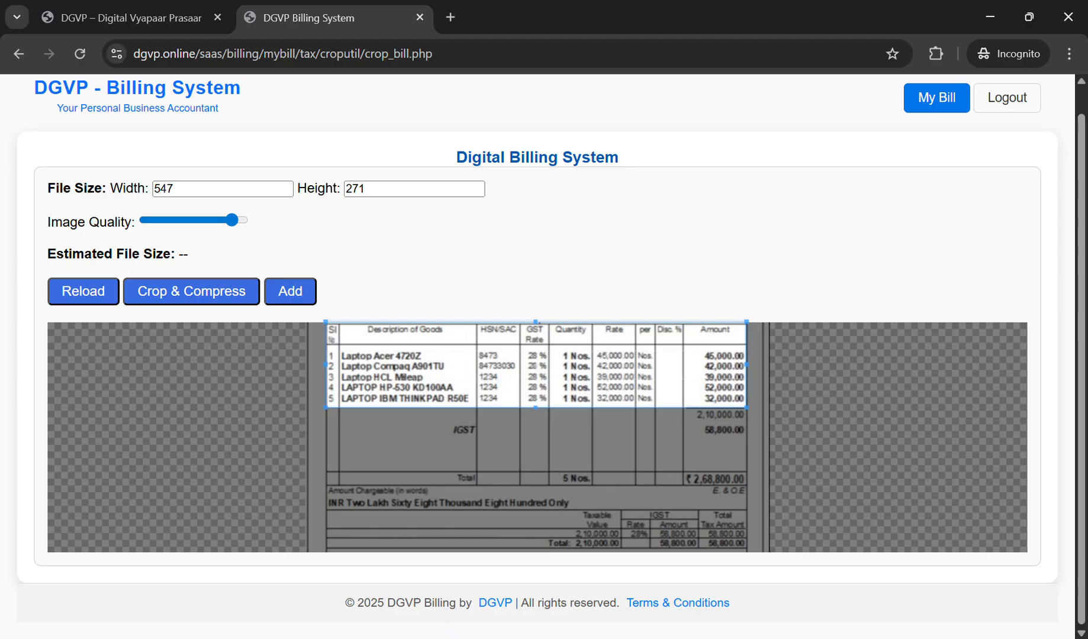
click(191, 291)
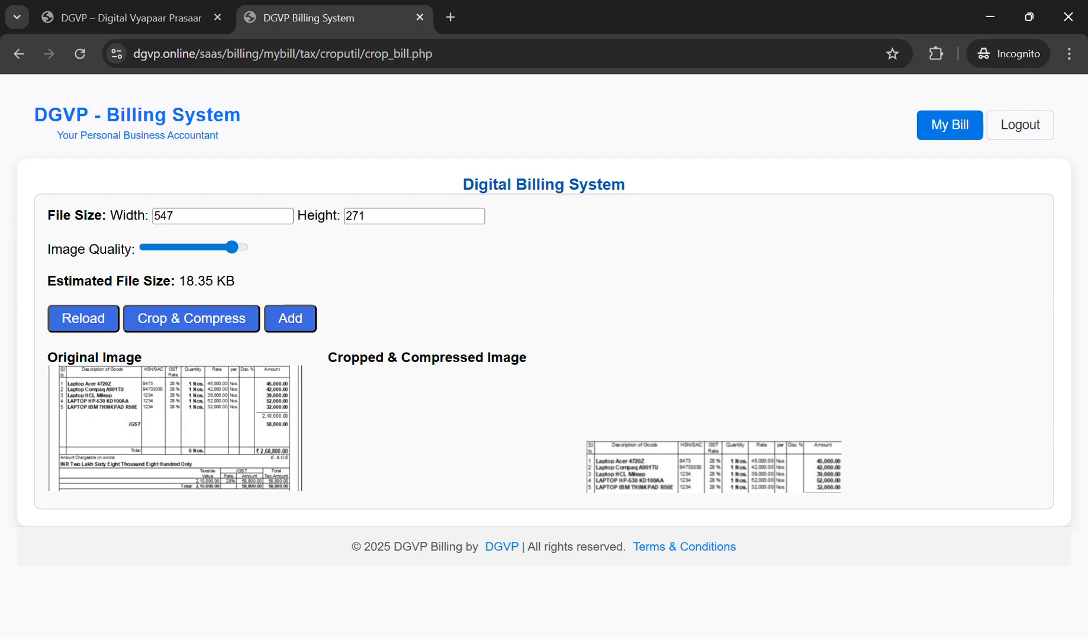
Step: Resize the laptop bill crop to 900×500, recompress it, and add it
double_click(164, 216)
text(900)
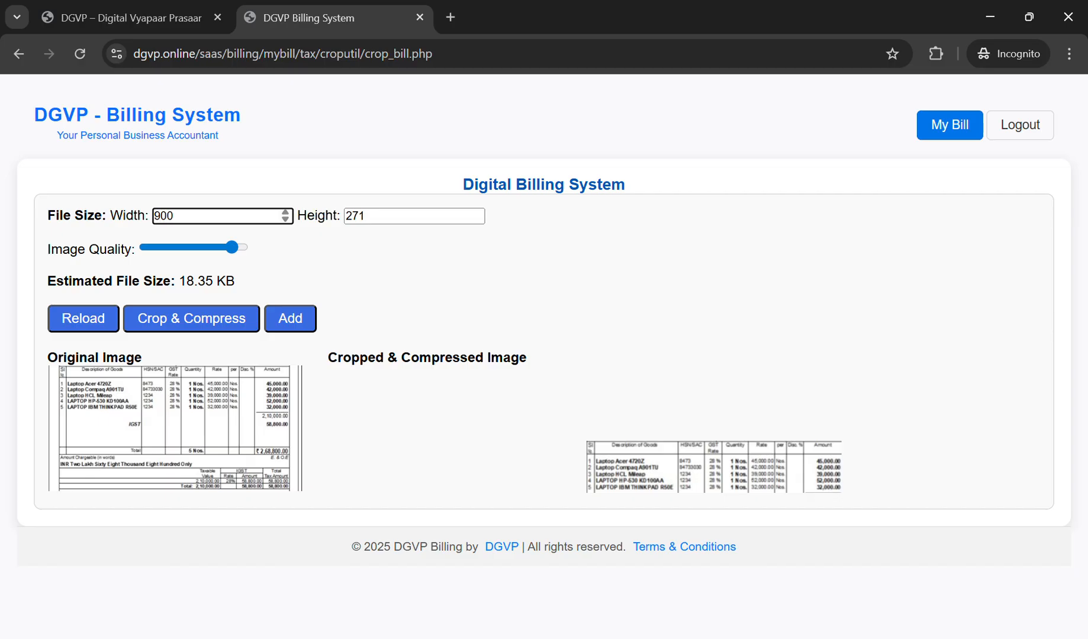
key(Tab)
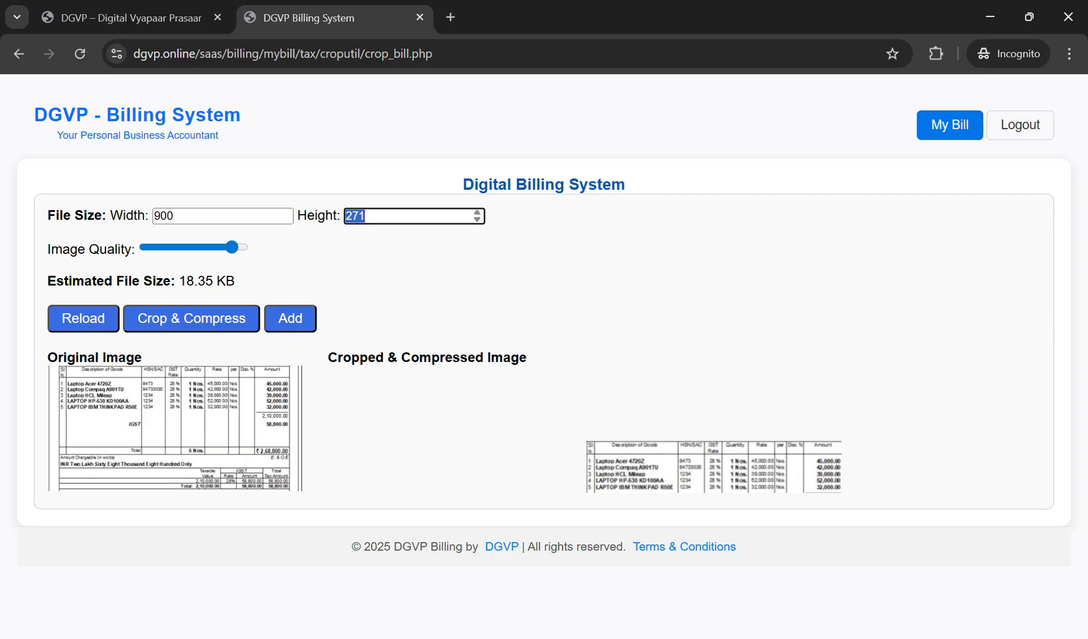
text(500)
click(192, 318)
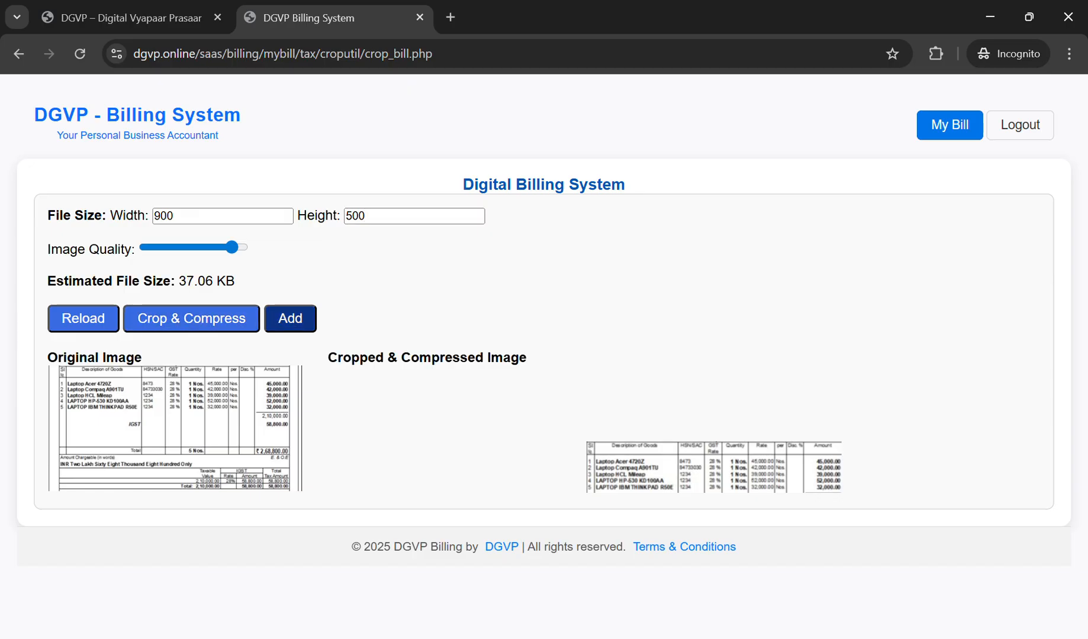
click(290, 319)
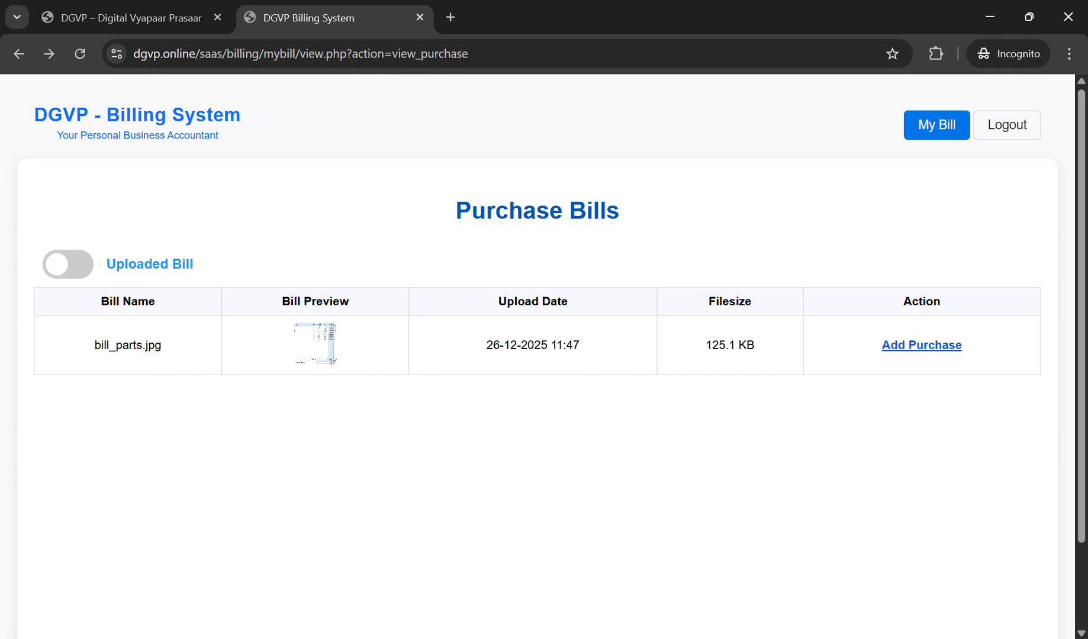
Step: Fit the crop box of bill_parts.jpg around its eight item rows and table borders
click(922, 345)
scroll(543, 355, down, 2)
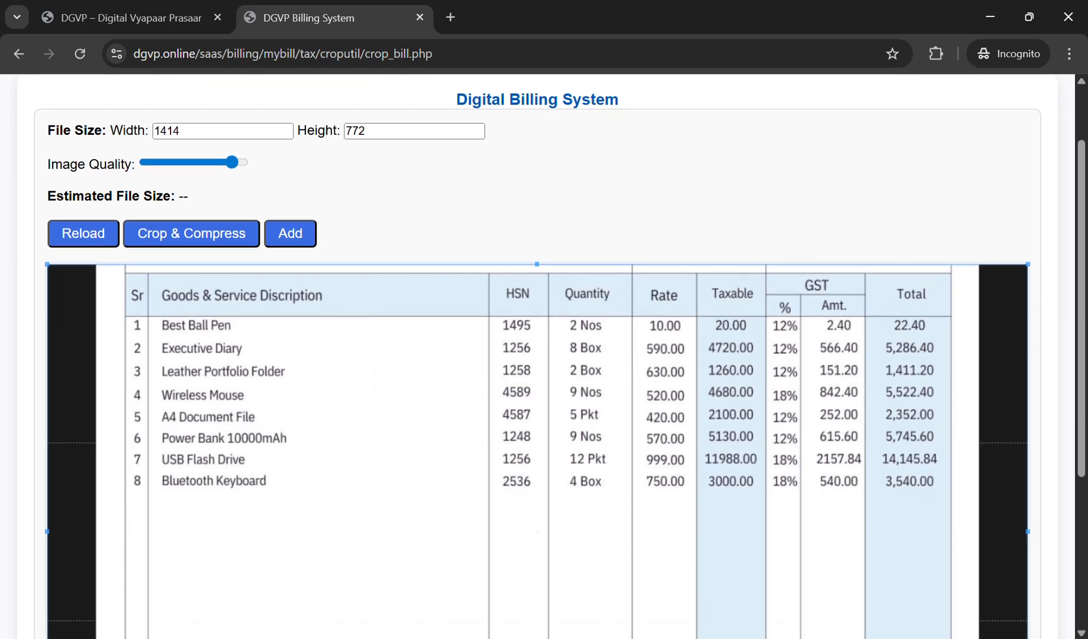
drag(537, 265, 537, 274)
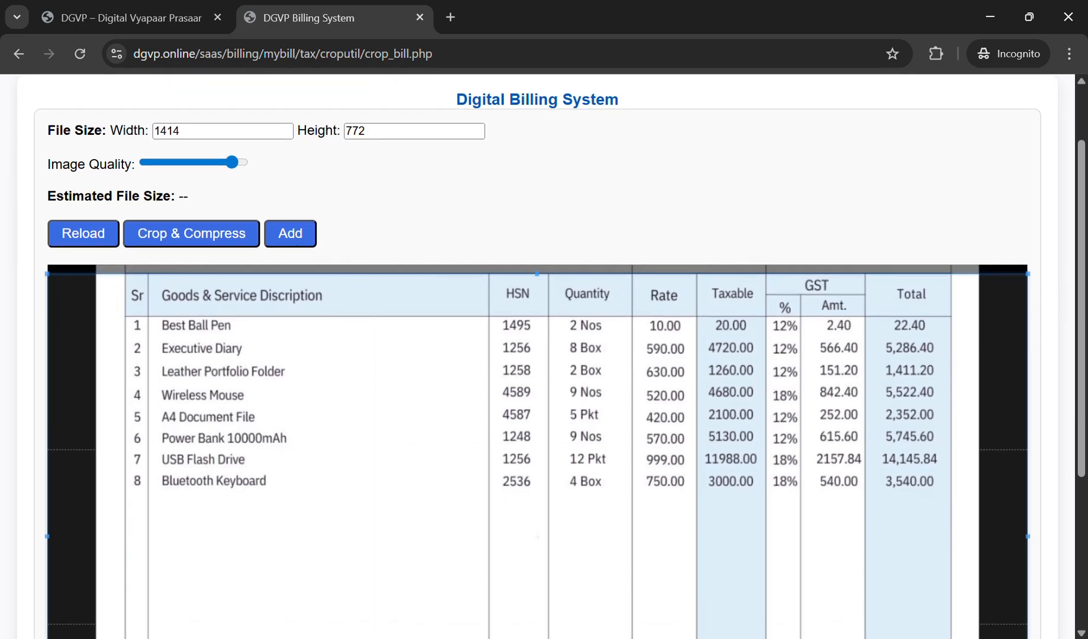
scroll(537, 356, down, 4)
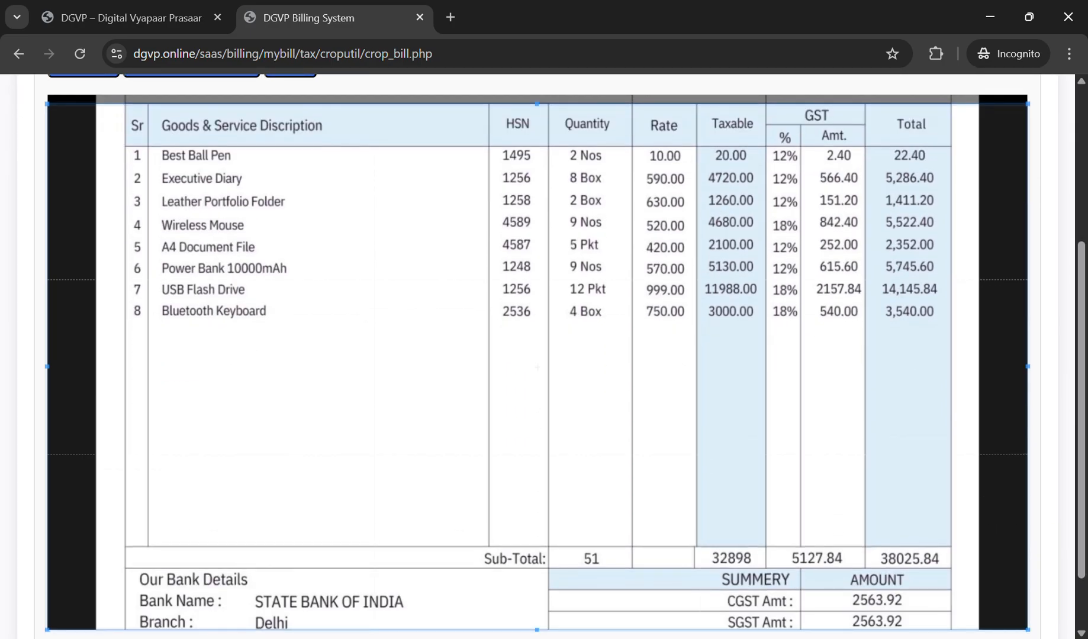
drag(47, 367, 125, 367)
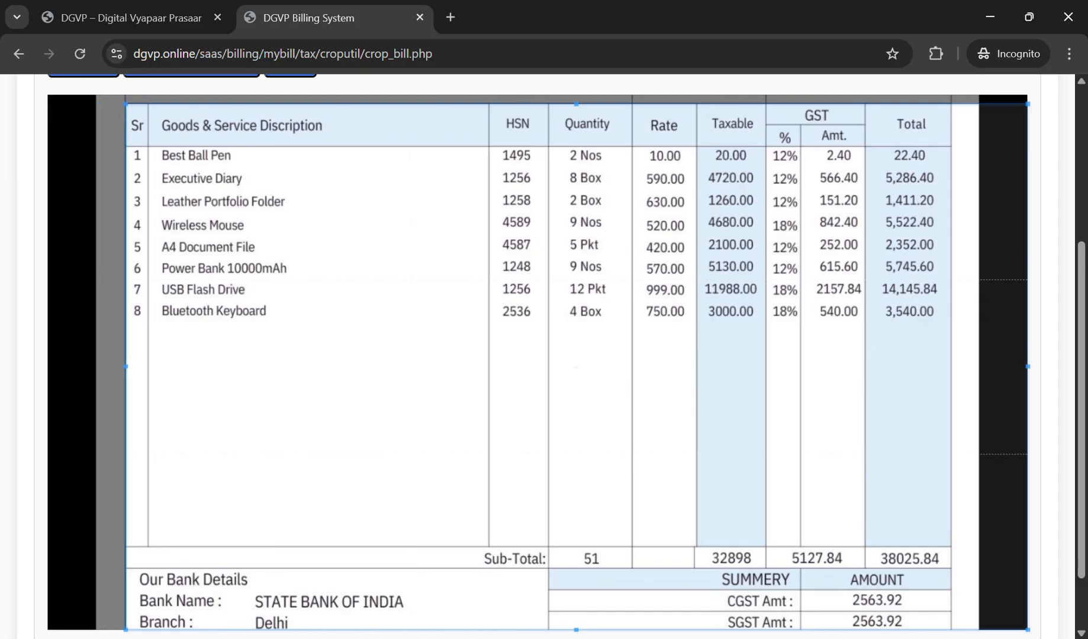
scroll(576, 592, down, 2)
drag(576, 553, 576, 244)
scroll(576, 243, up, 6)
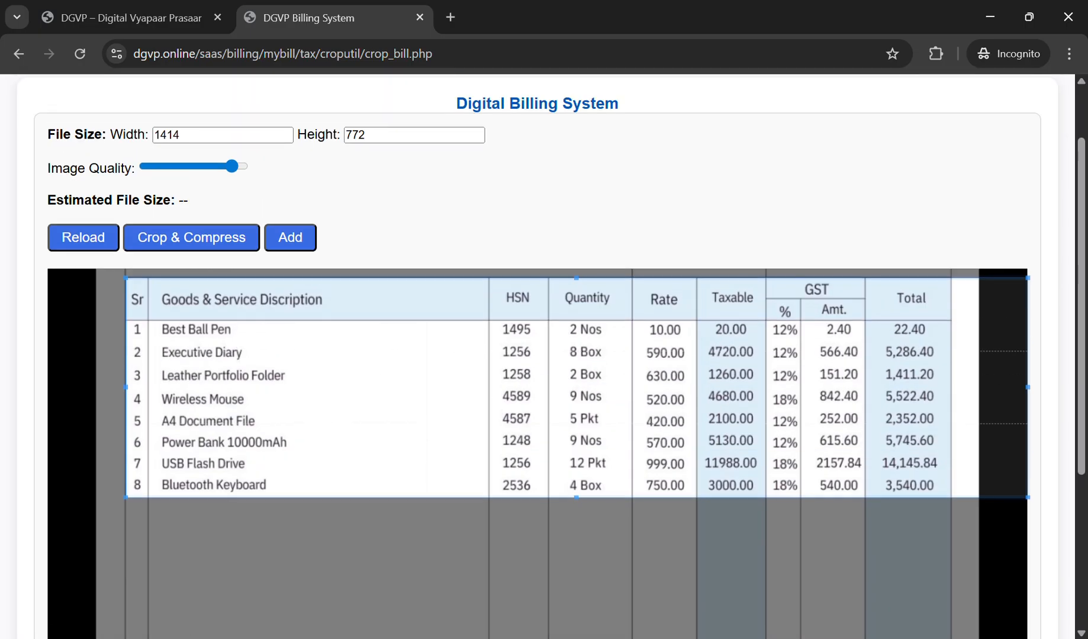
drag(1028, 390, 951, 391)
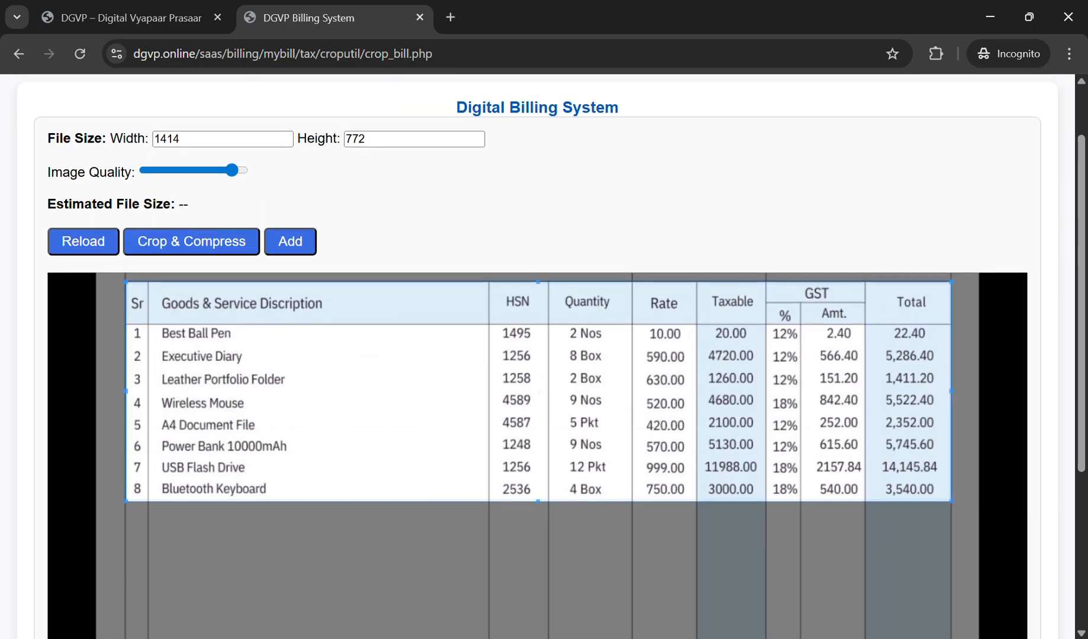
Step: Set the parts bill crop to 900×700 and compress it
drag(190, 139, 153, 139)
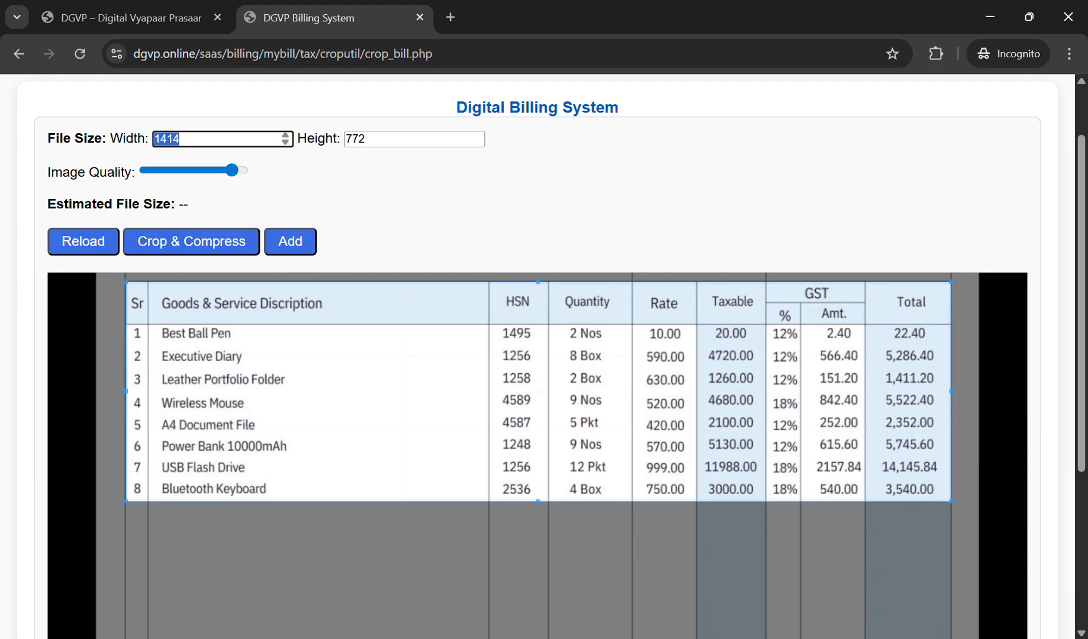
text(900)
key(Tab)
text(7)
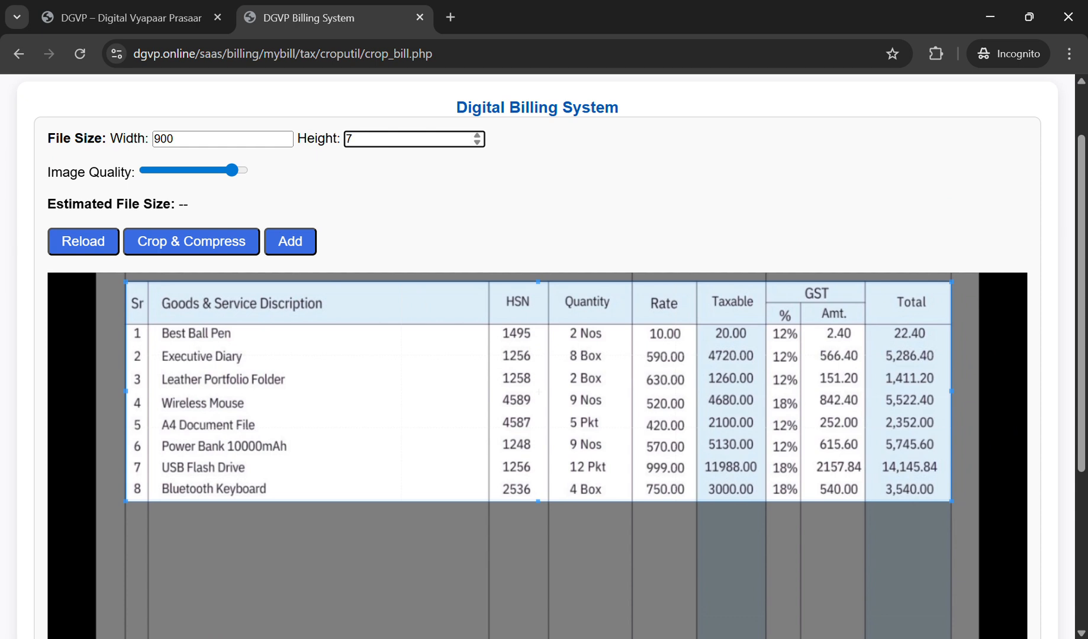
key(BackSpace)
text(700)
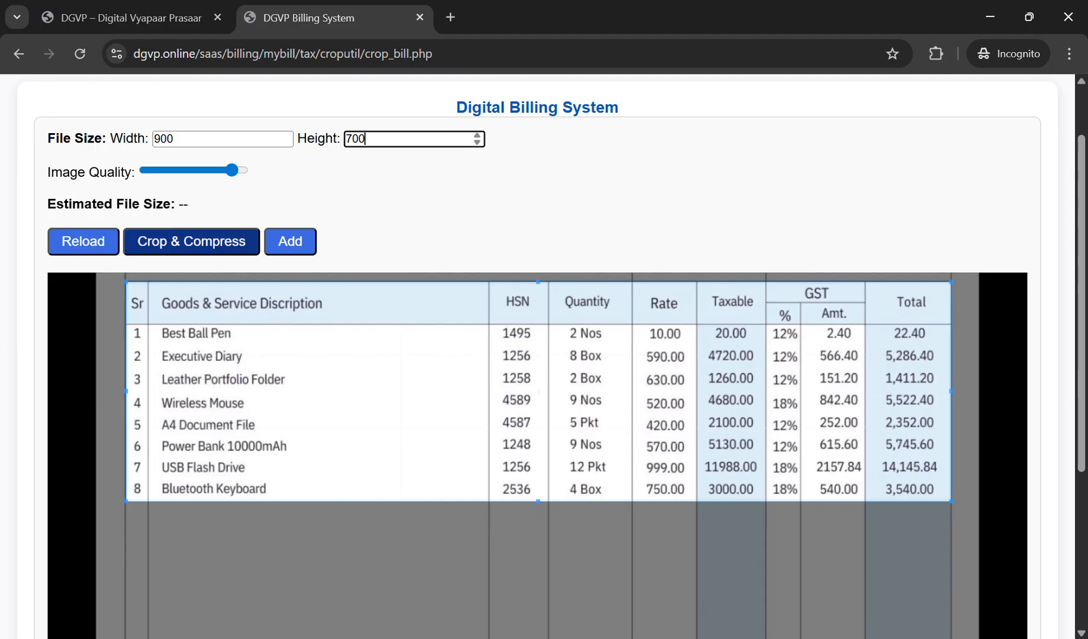
click(191, 241)
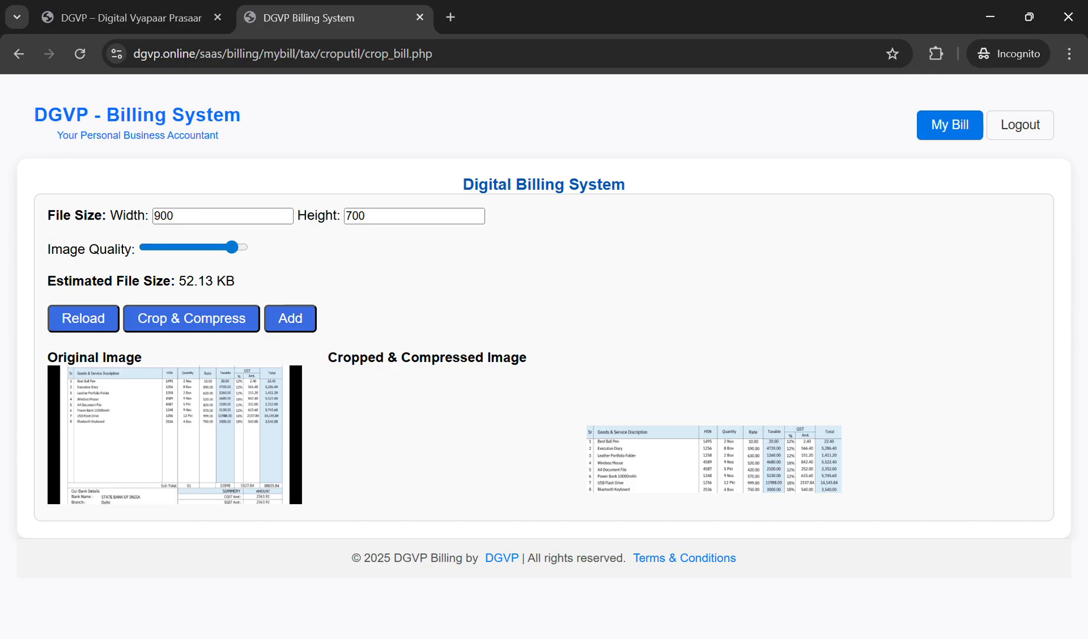
Step: Add the parts bill, show completed bills, and open the laptop bill's image and digital bill
click(291, 318)
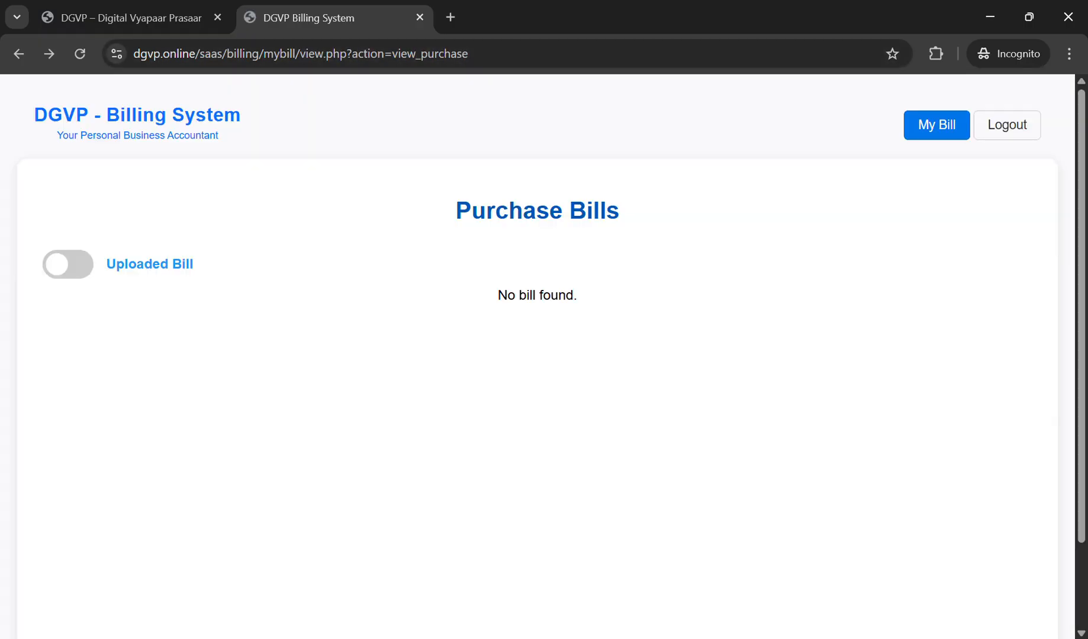
click(68, 264)
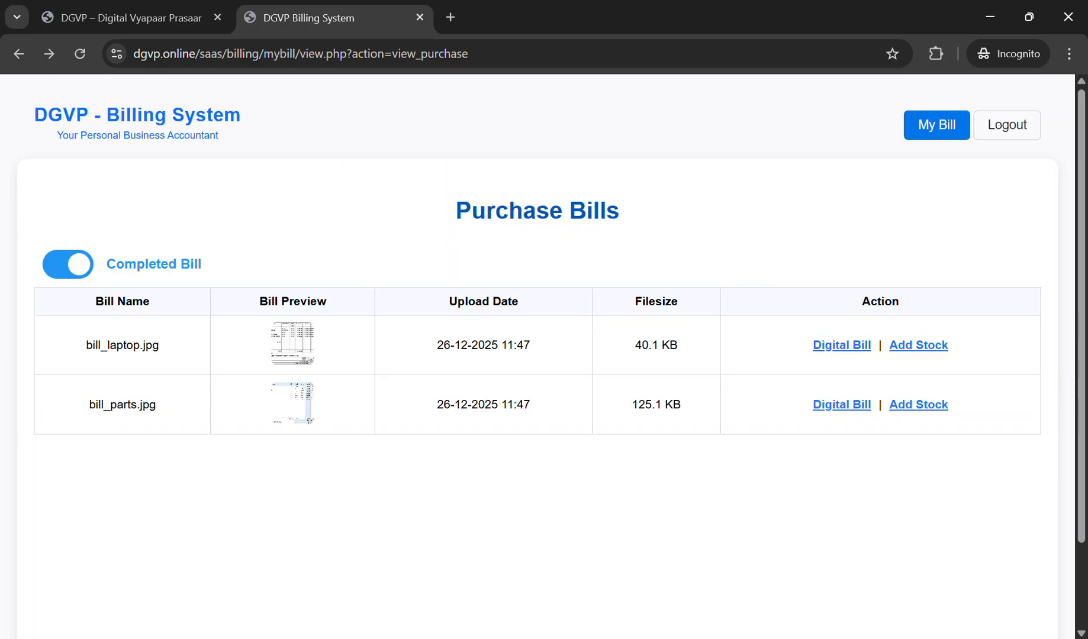
middle_click(292, 344)
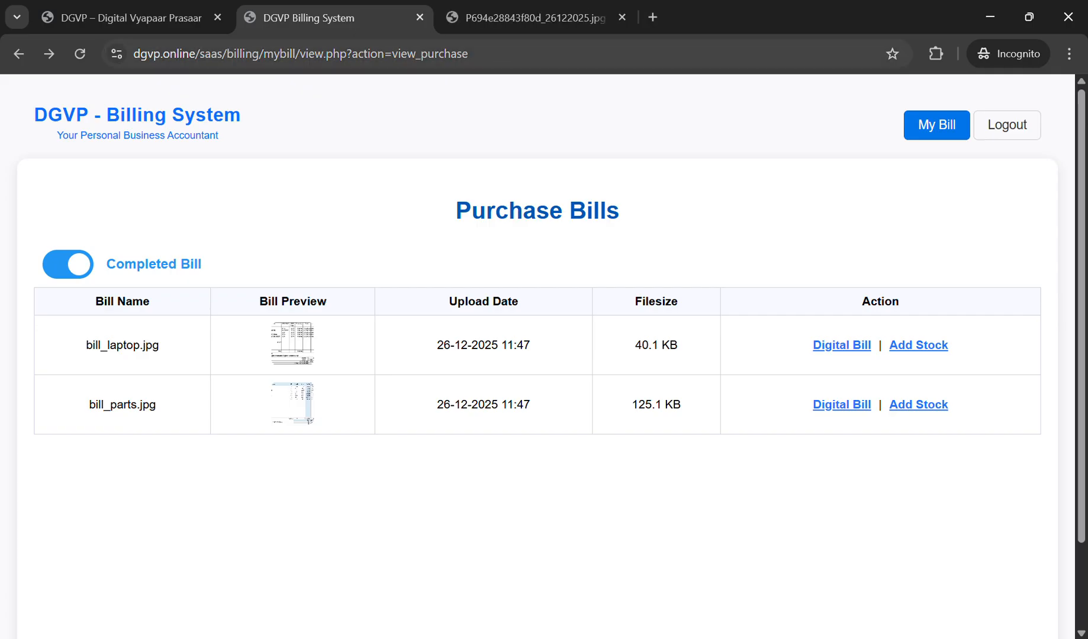
click(534, 17)
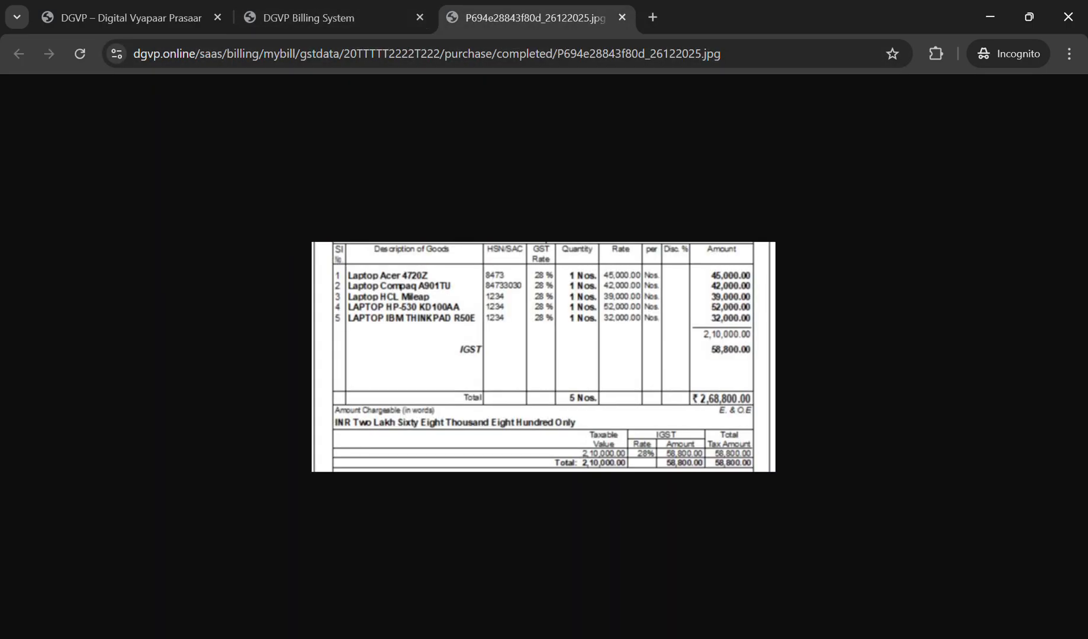
click(335, 17)
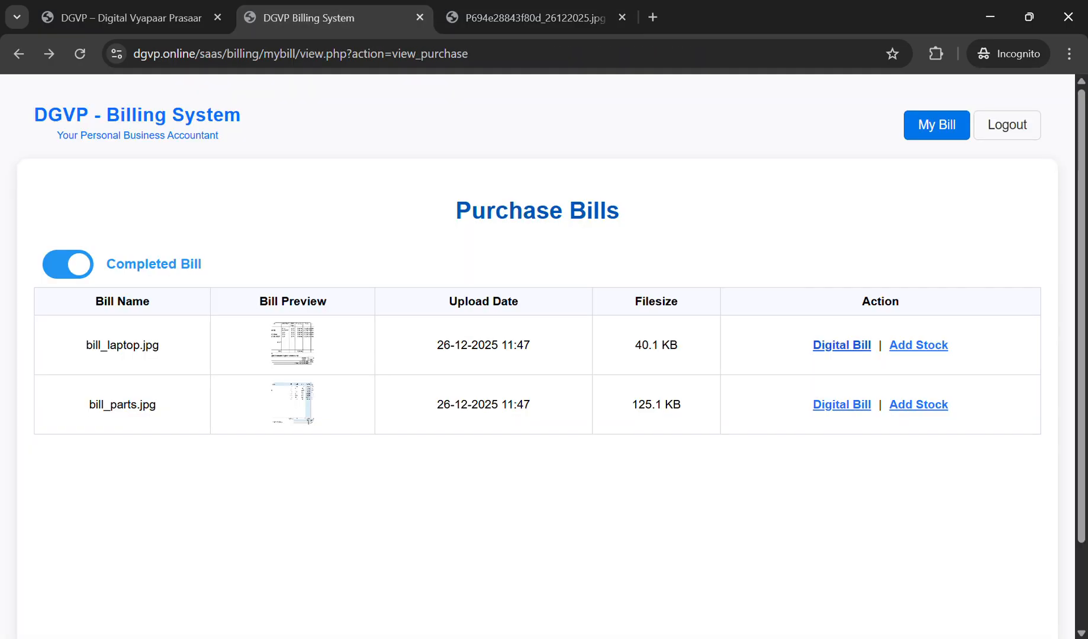
click(842, 345)
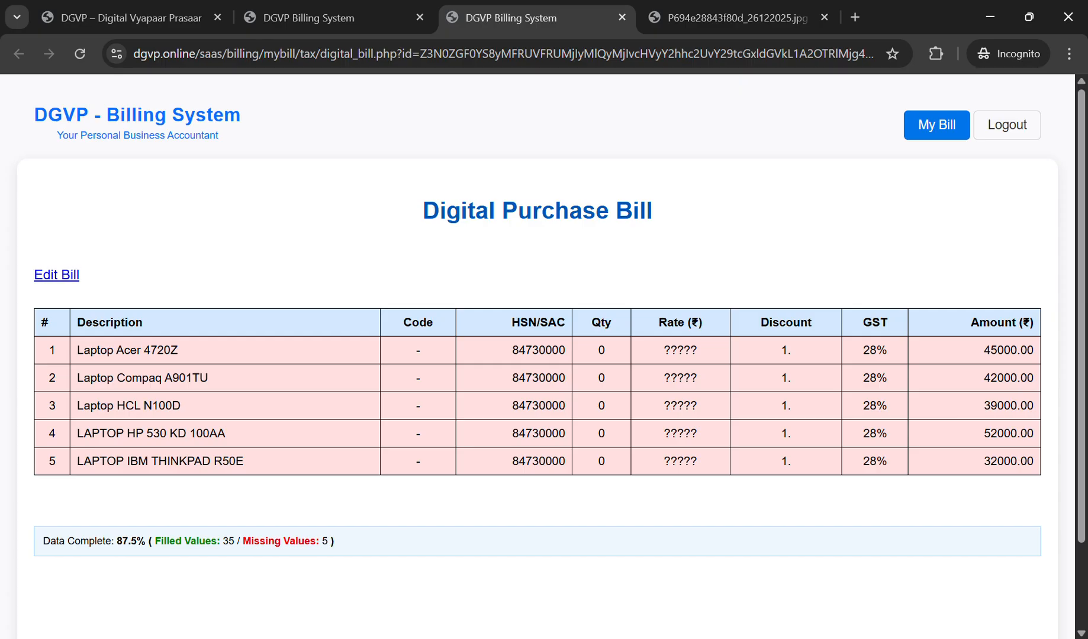
Step: Compare the laptop bill's five extracted laptops with the original image, then open it for editing
key(ctrl+Tab)
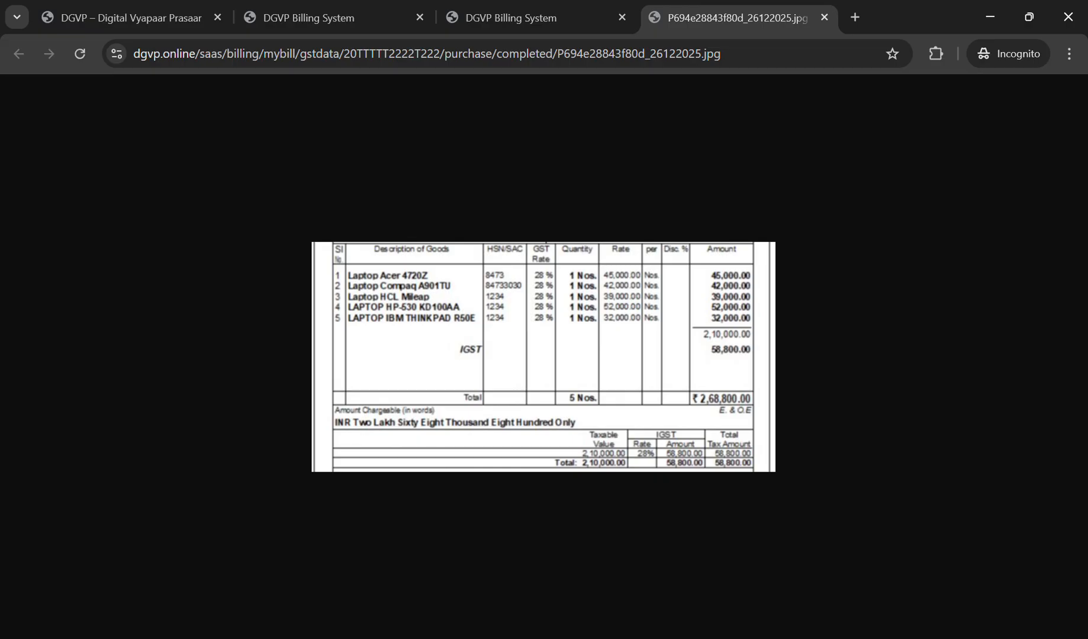
click(510, 18)
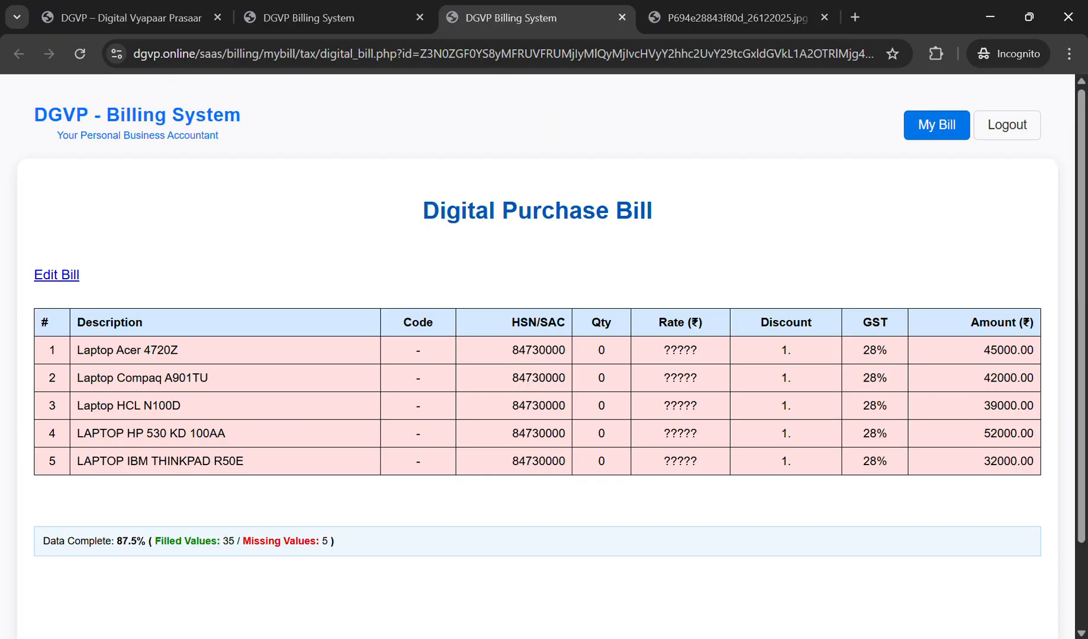
click(729, 18)
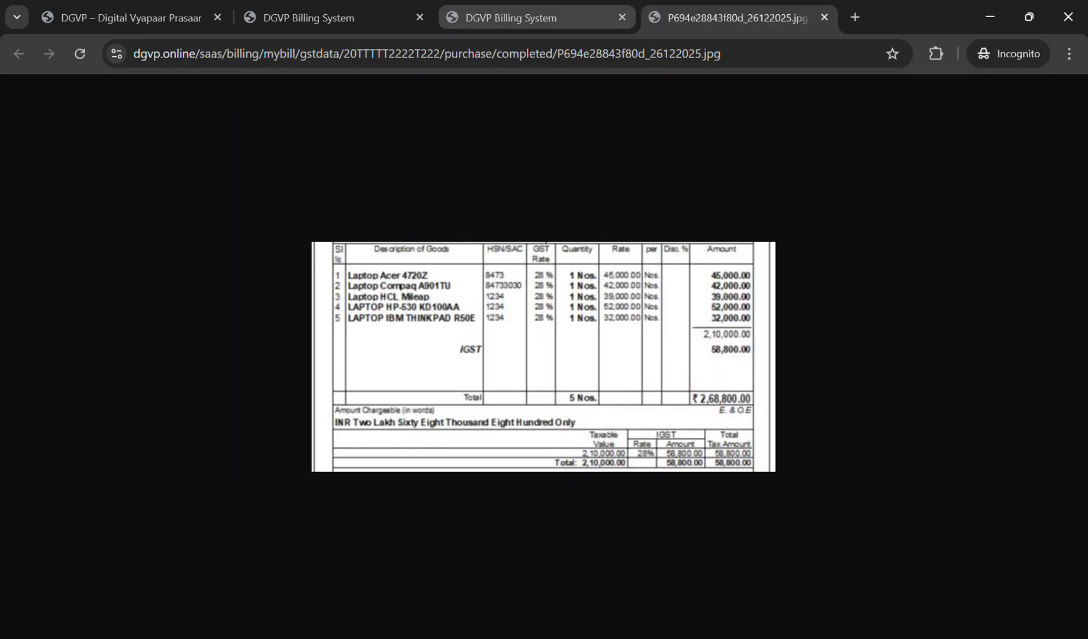
click(511, 18)
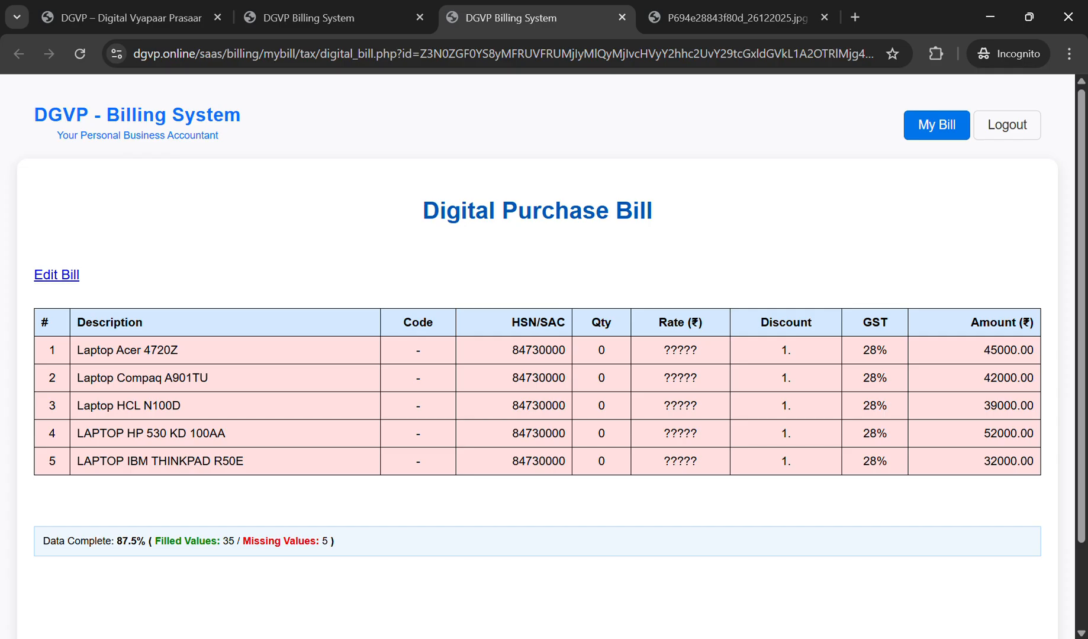
click(728, 18)
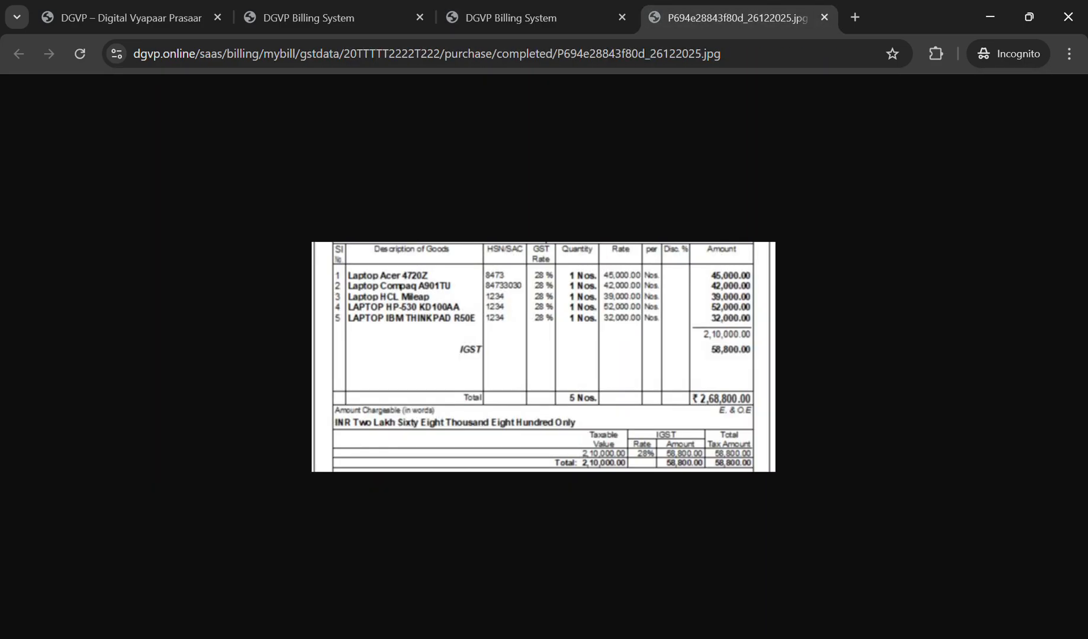
click(510, 18)
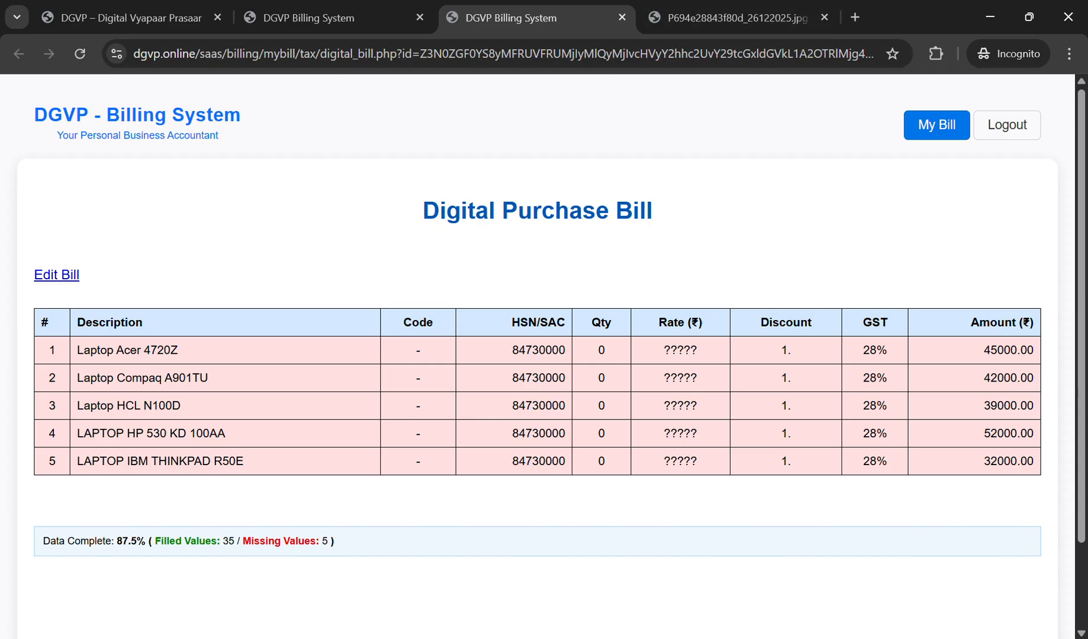
click(57, 275)
Step: Check the Items Record's gstcategory and discount column titles against the bill image
scroll(537, 355, down, 8)
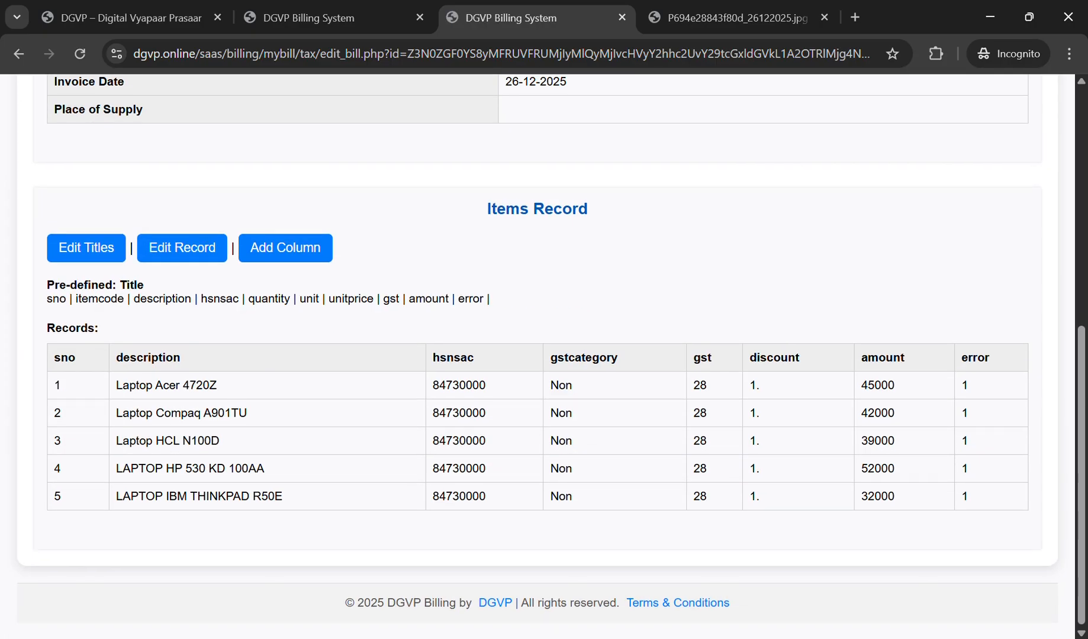
click(711, 18)
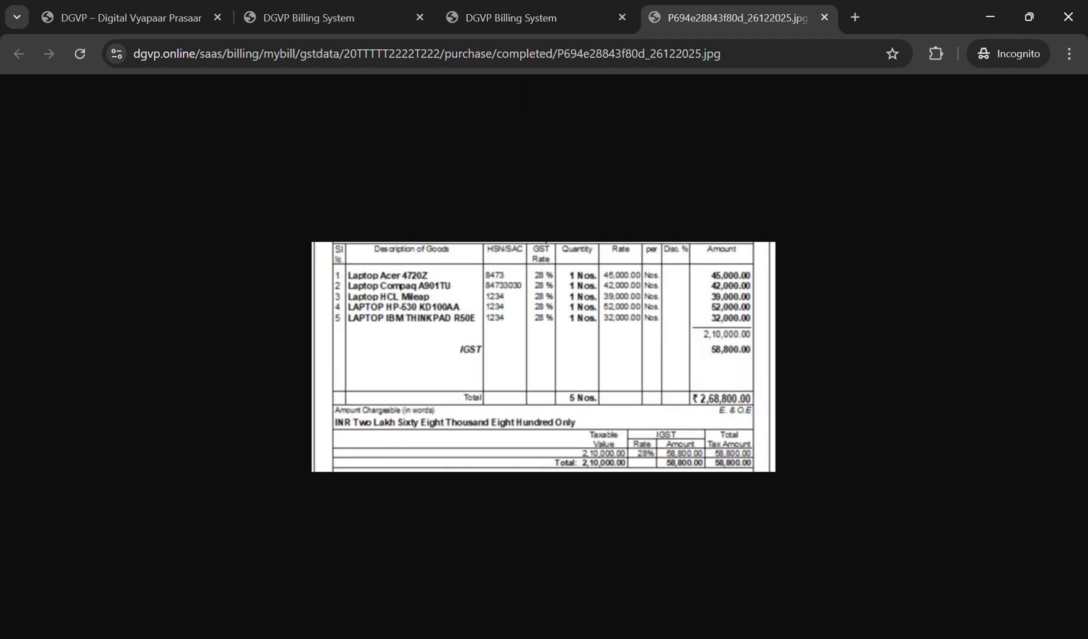
click(521, 18)
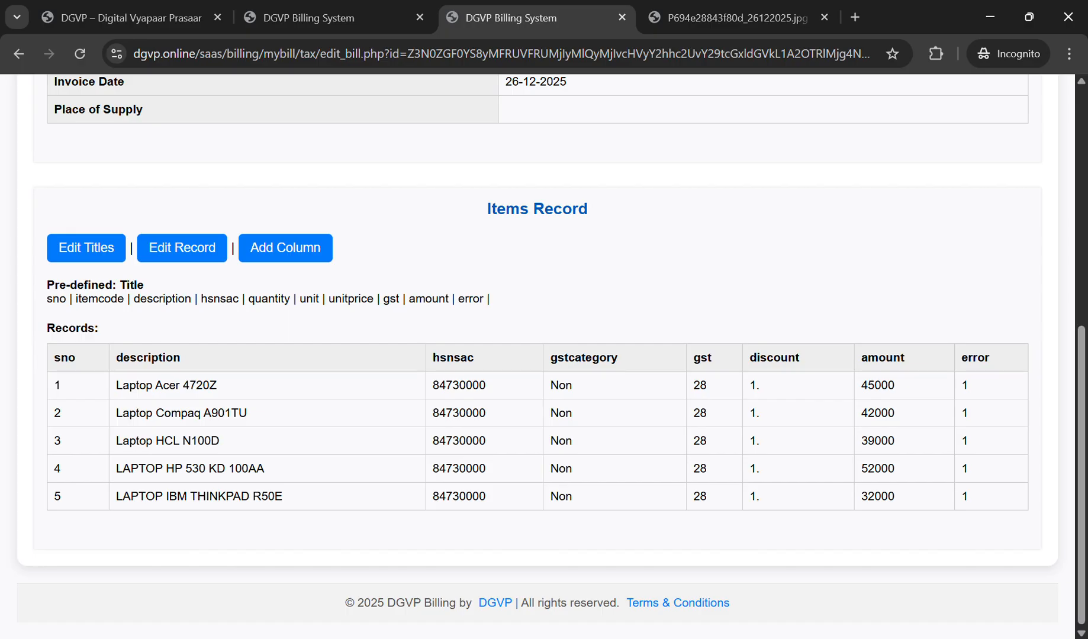
double_click(583, 358)
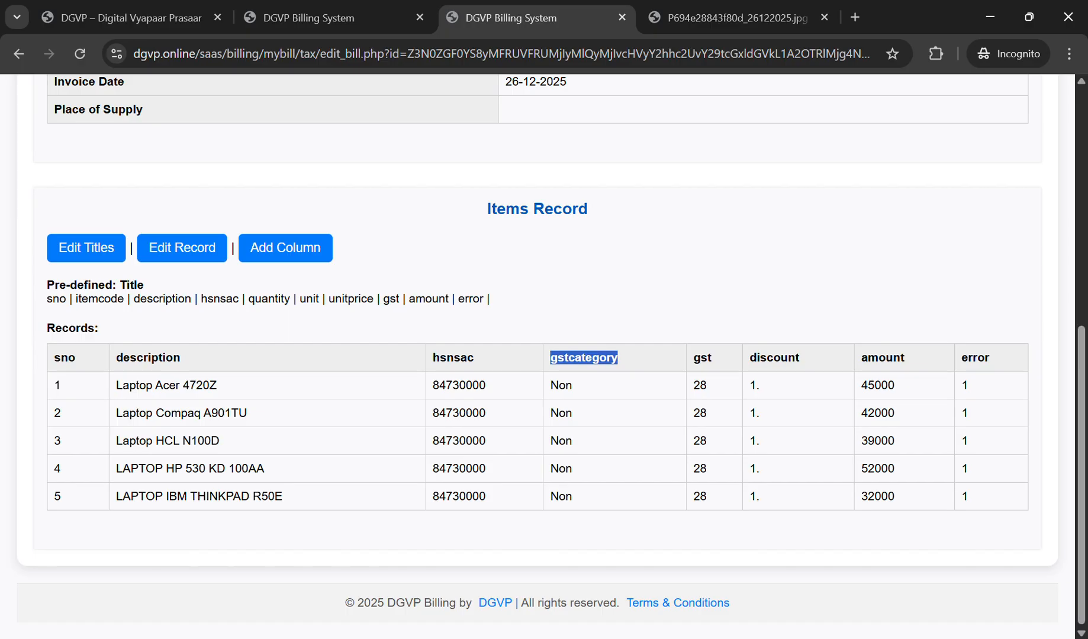
double_click(310, 299)
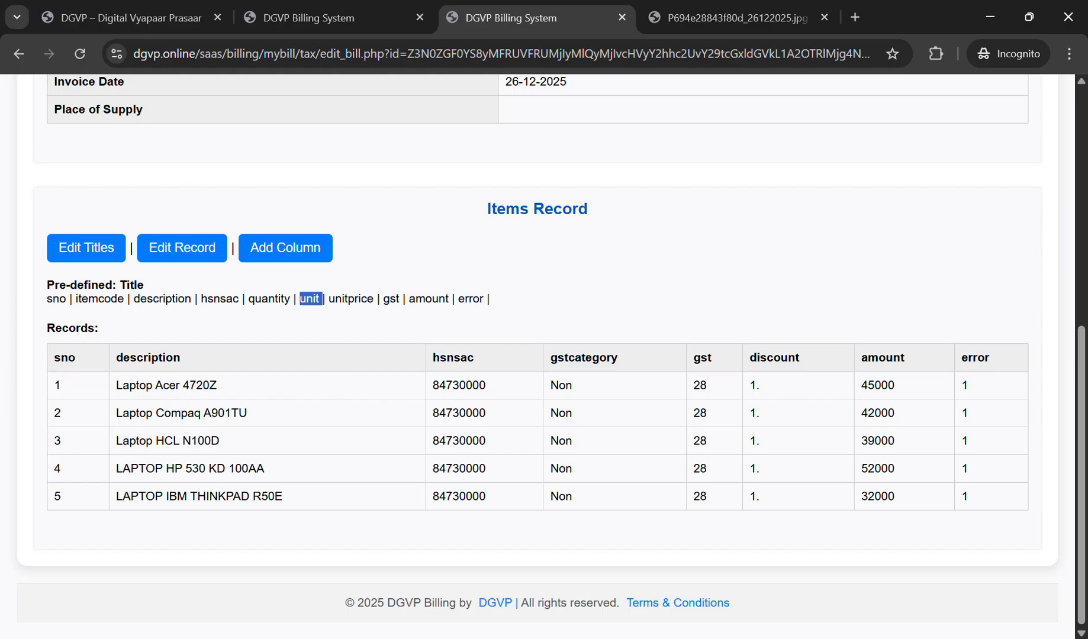
click(737, 18)
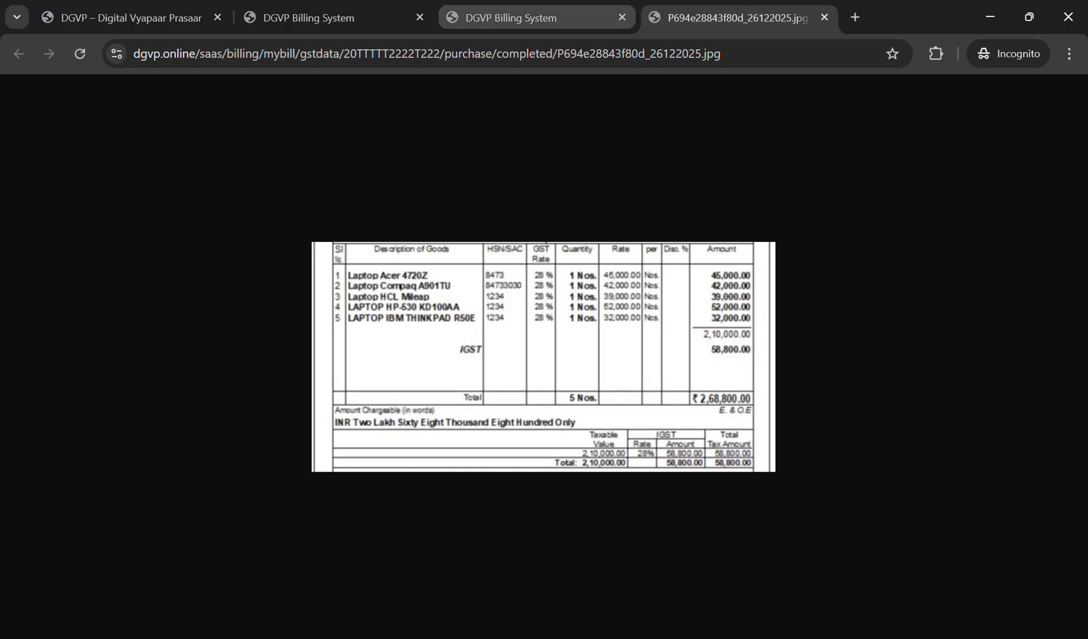
click(511, 18)
drag(750, 358, 800, 359)
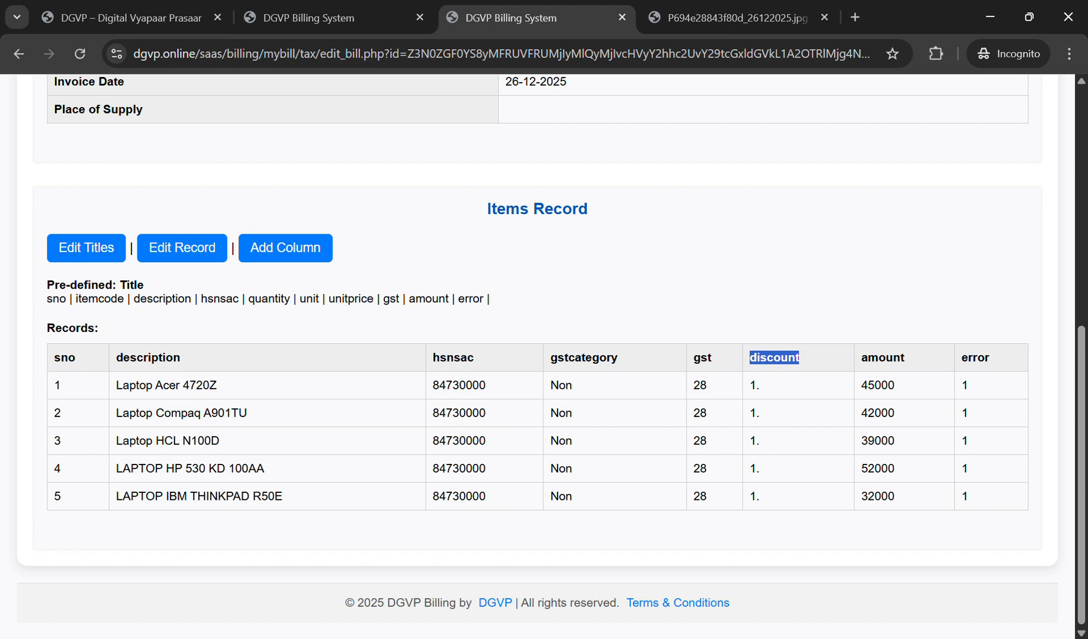
drag(550, 358, 618, 358)
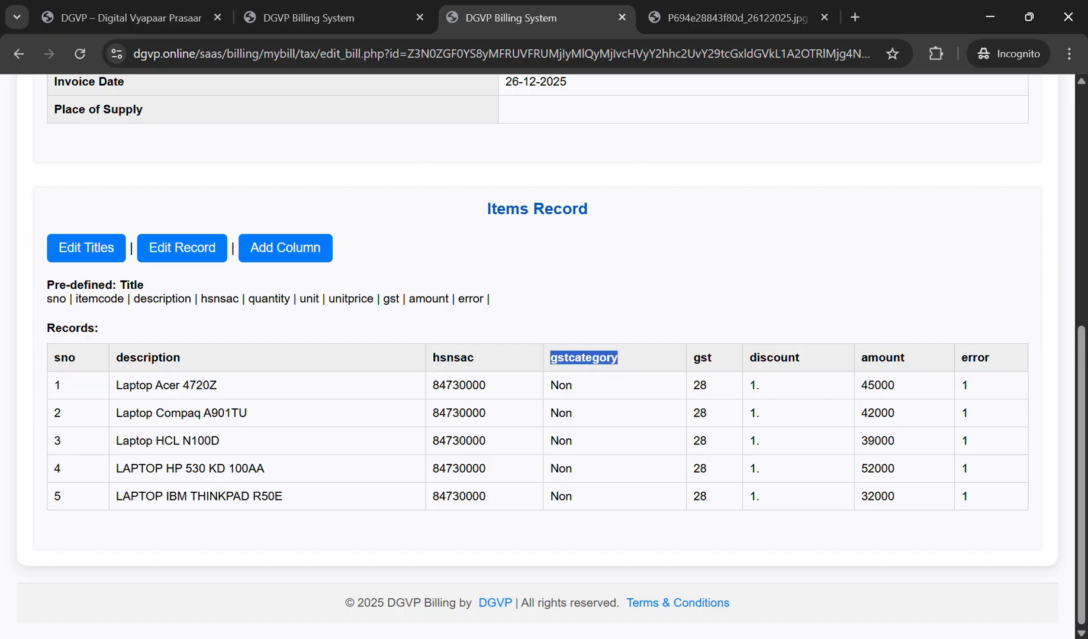
drag(750, 357, 799, 358)
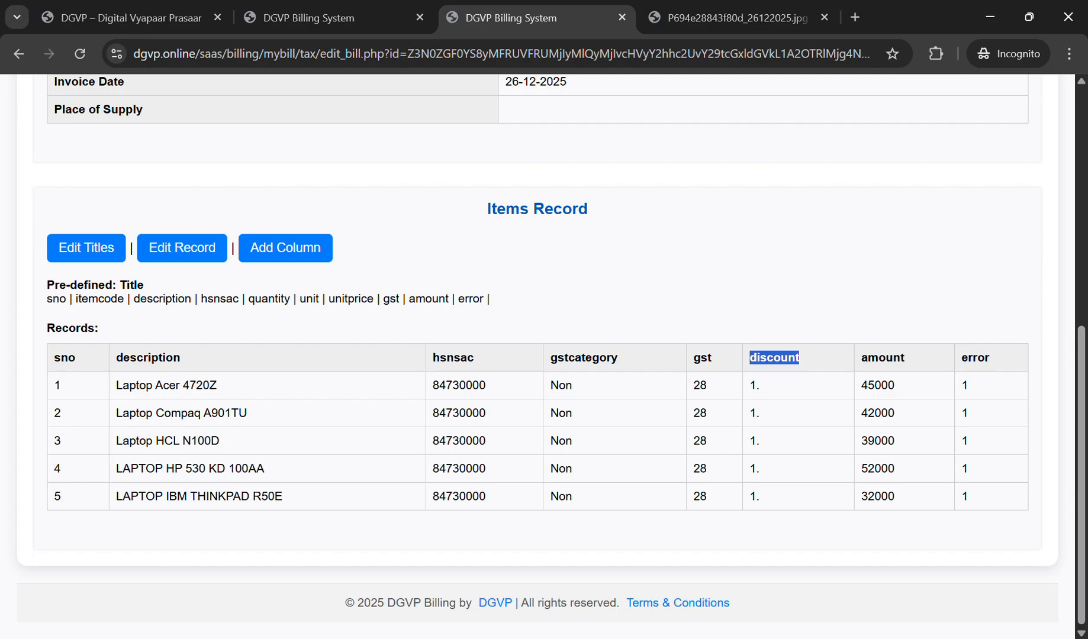
Step: Retitle gstcategory to 'unit' and discount to 'quantity', and save the titles
click(86, 247)
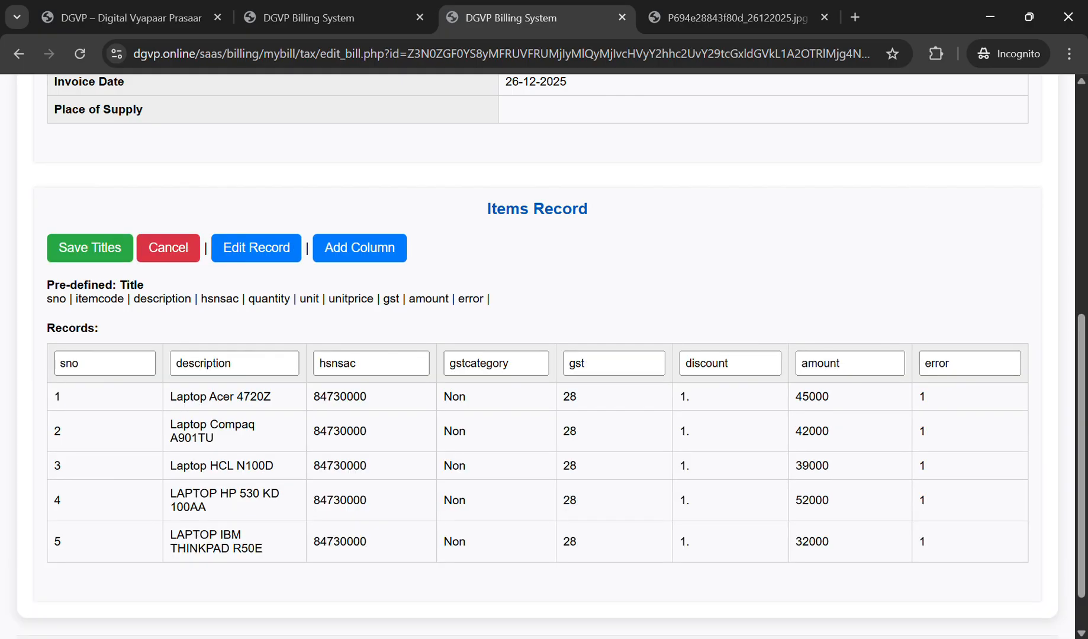
drag(510, 362, 449, 363)
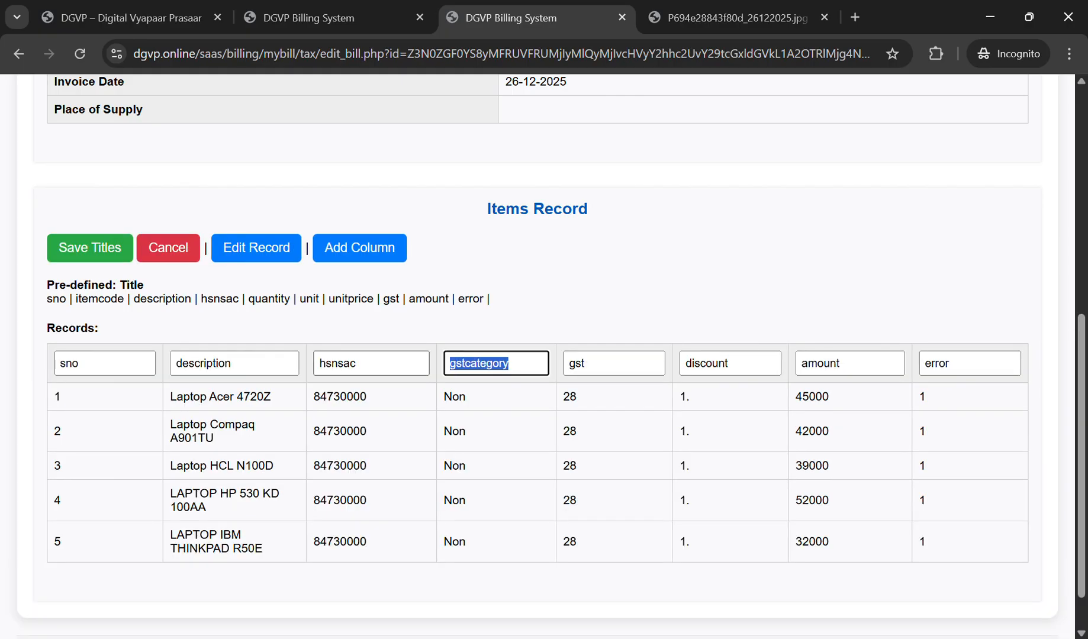
text(unit)
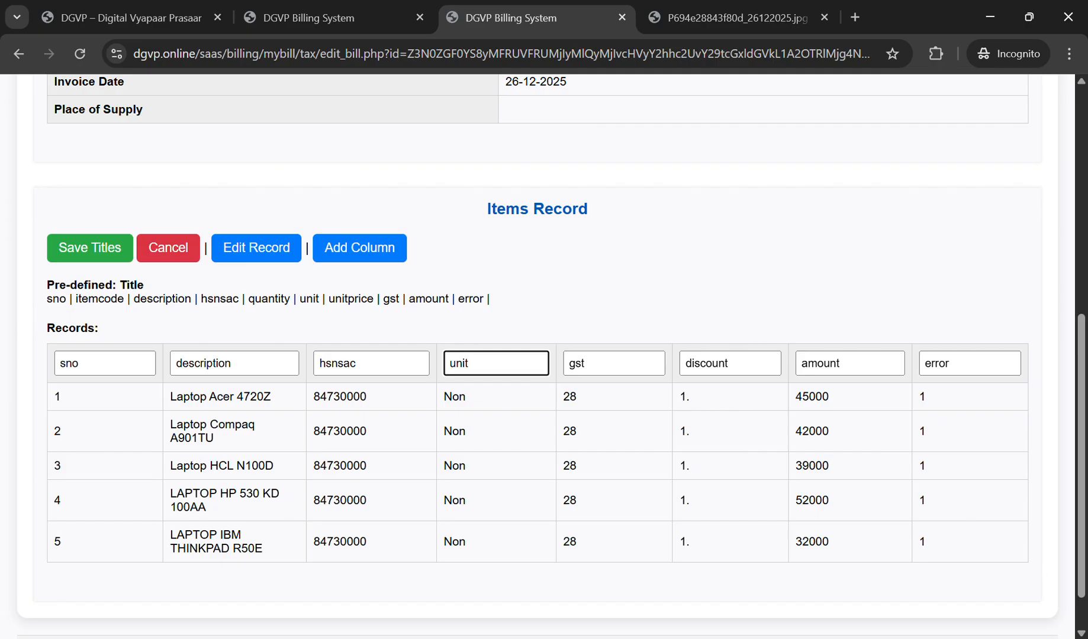
key(Tab)
key(Tab)
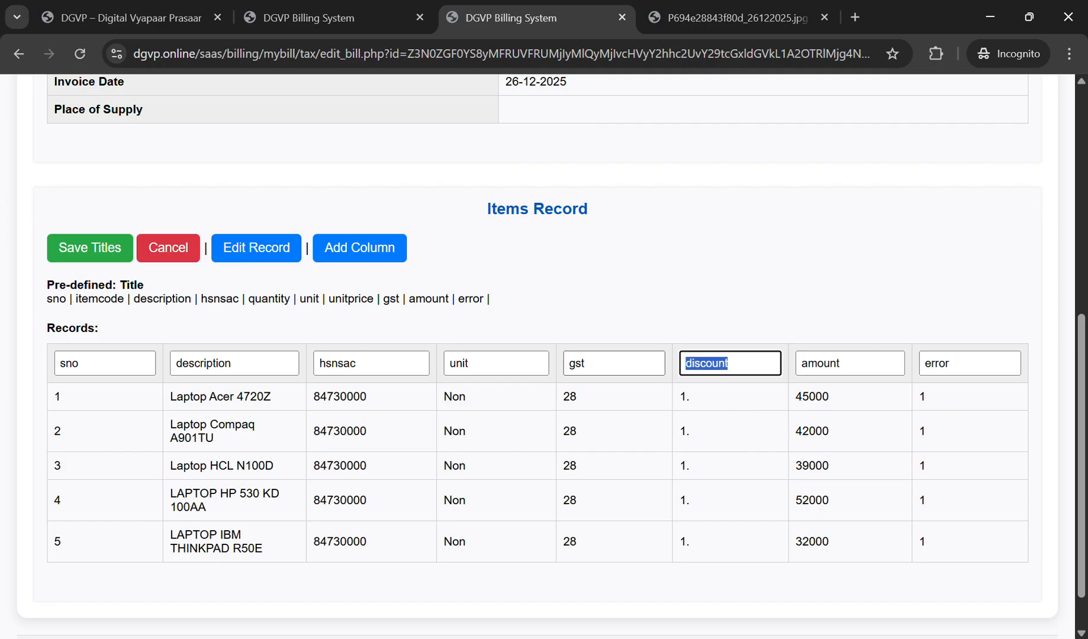
text(quantity)
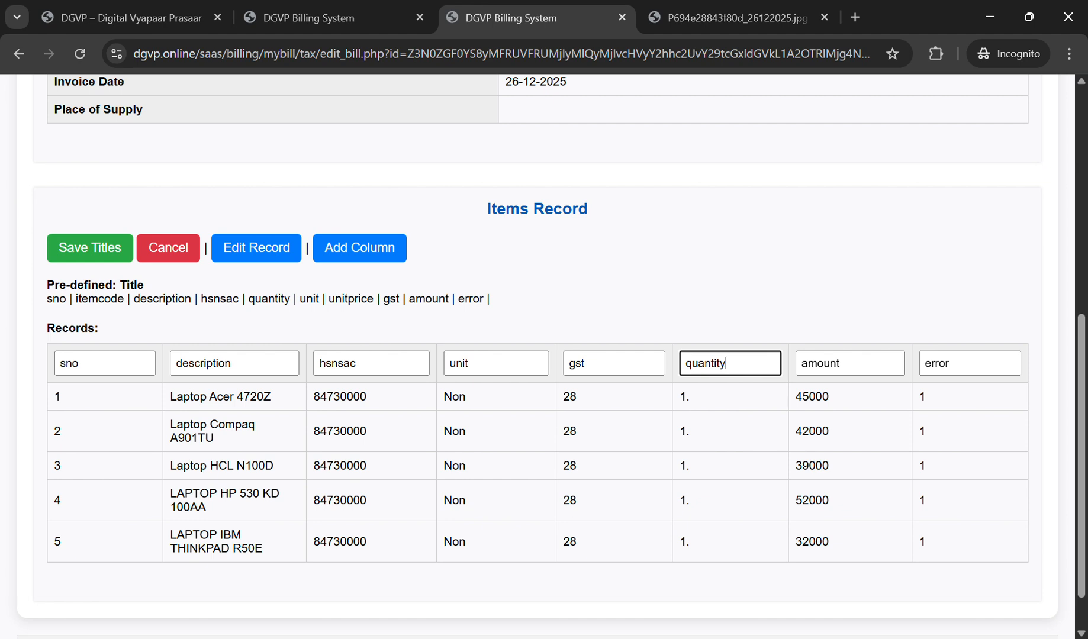
key(Return)
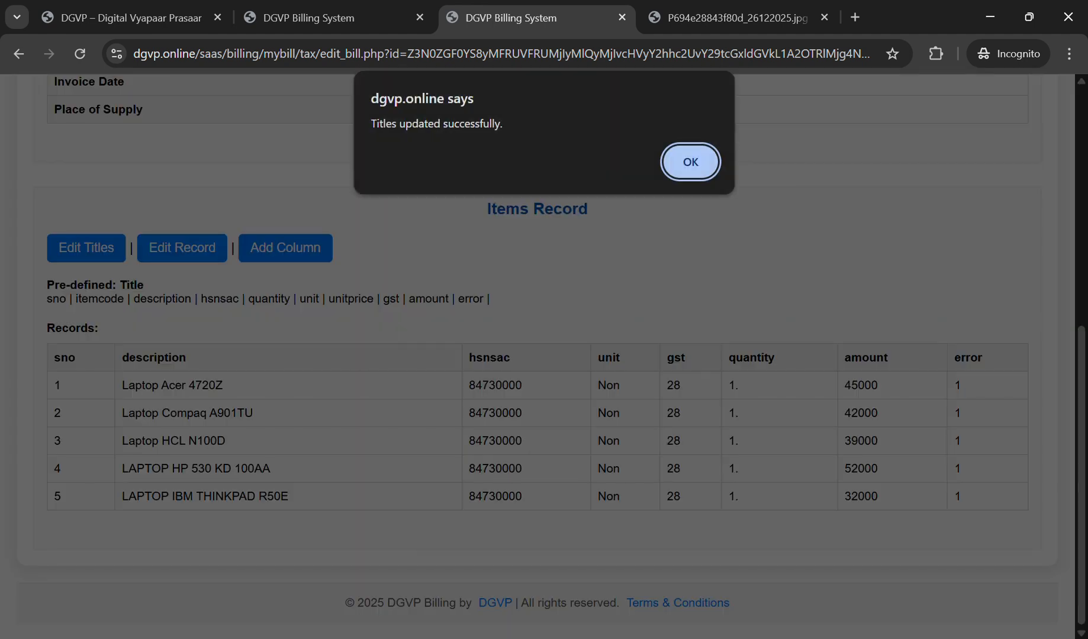
key(Return)
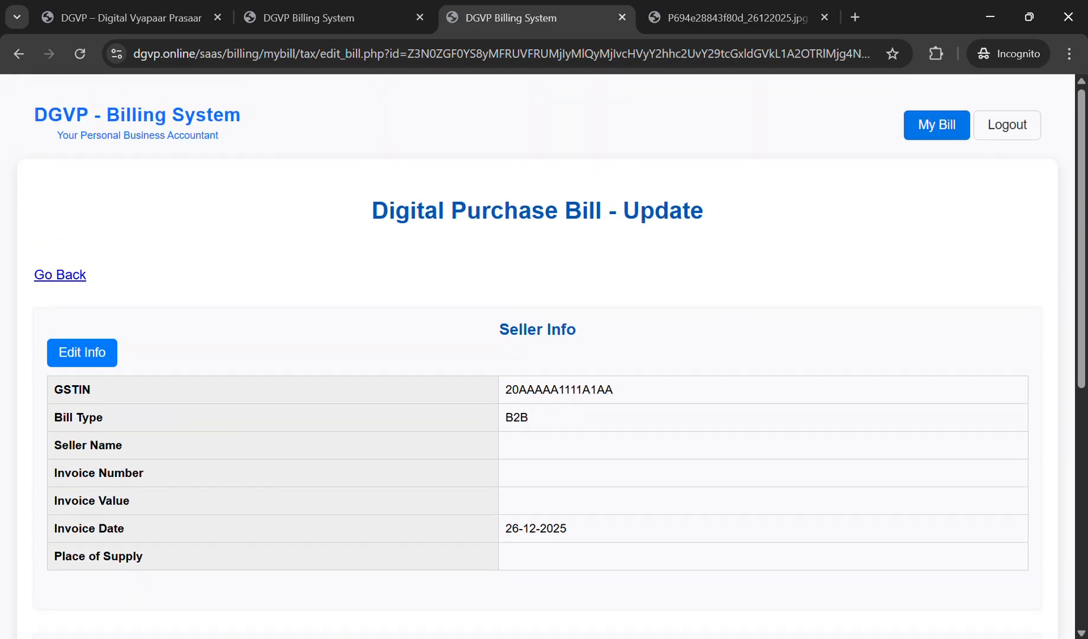
Step: Review the laptop bill's digital view, then return to its update page
key(alt+Left)
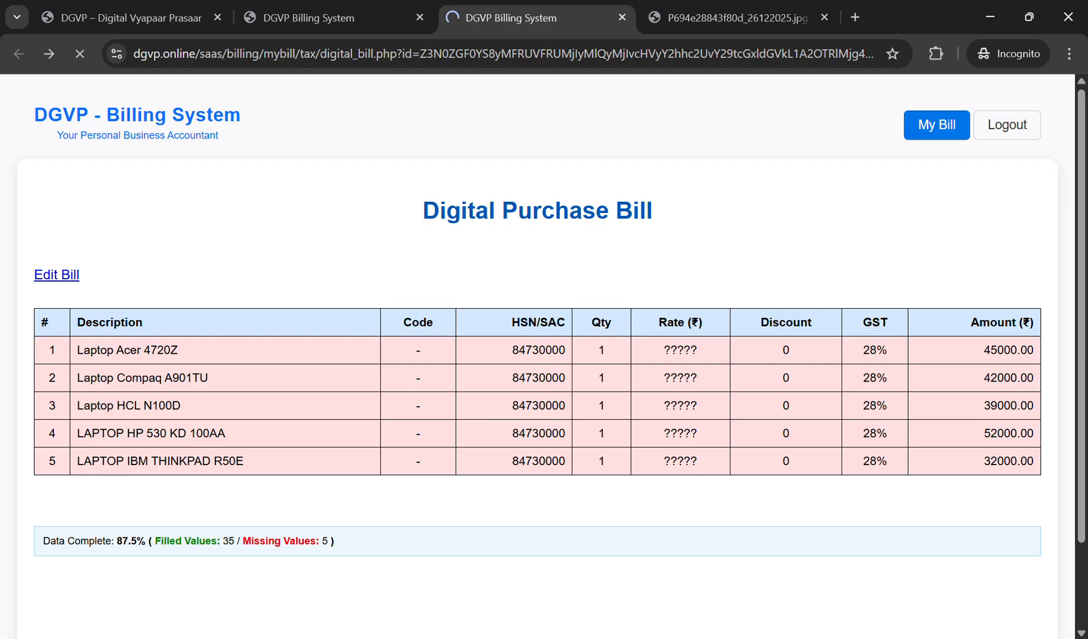
key(alt+Right)
scroll(537, 356, down, 1)
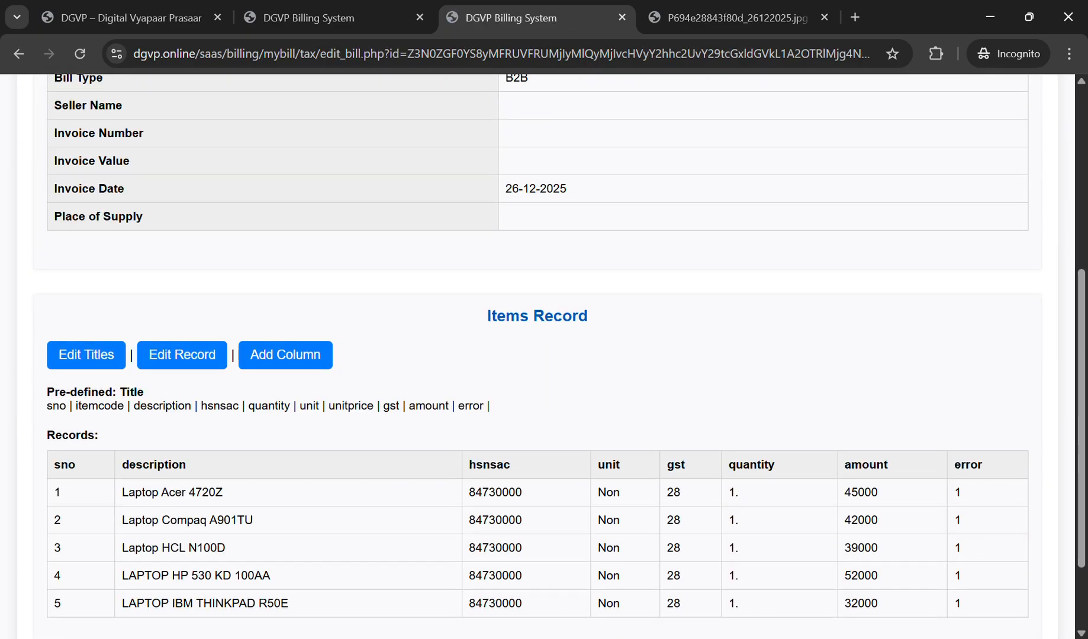
Step: Change the trailing 'n' to 's' in the unit value of all five rows
click(182, 355)
scroll(537, 355, down, 3)
click(456, 334)
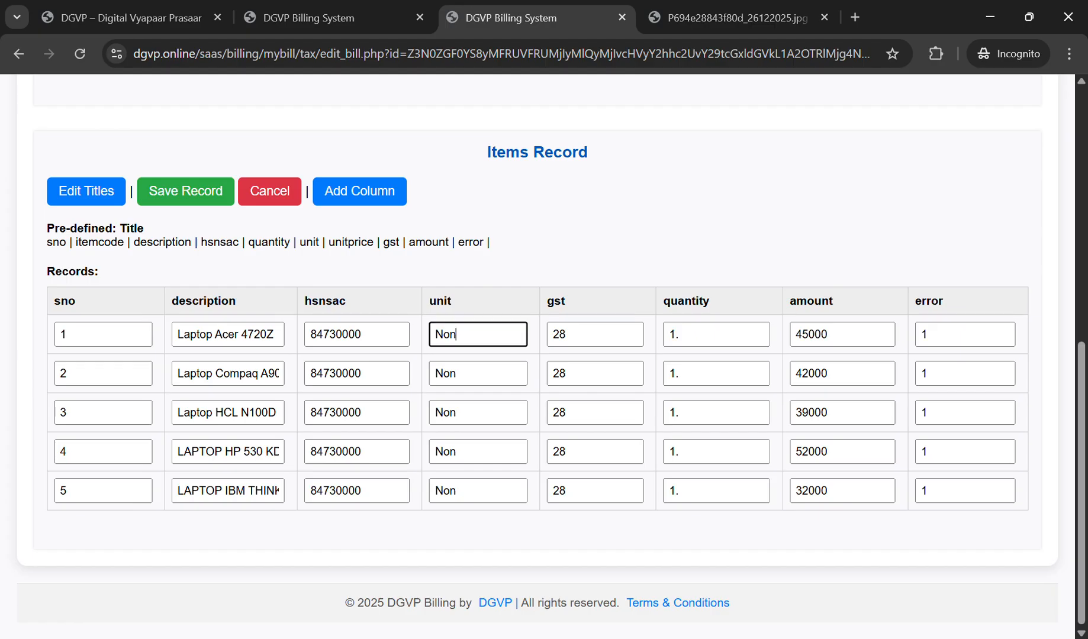
key(BackSpace)
text(s)
click(456, 374)
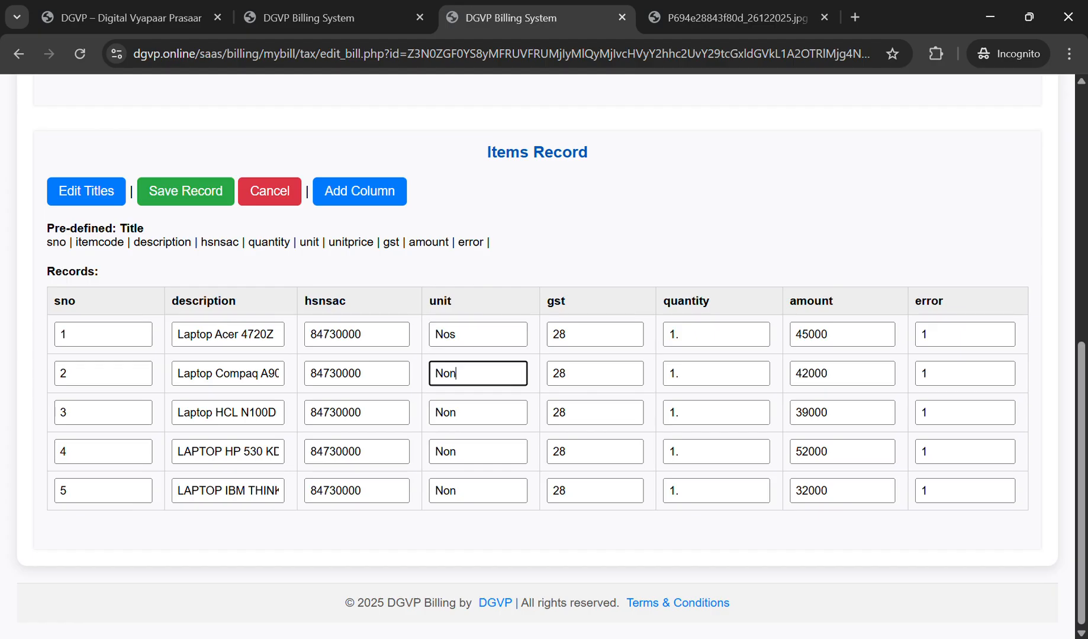
key(BackSpace)
text(s)
click(456, 413)
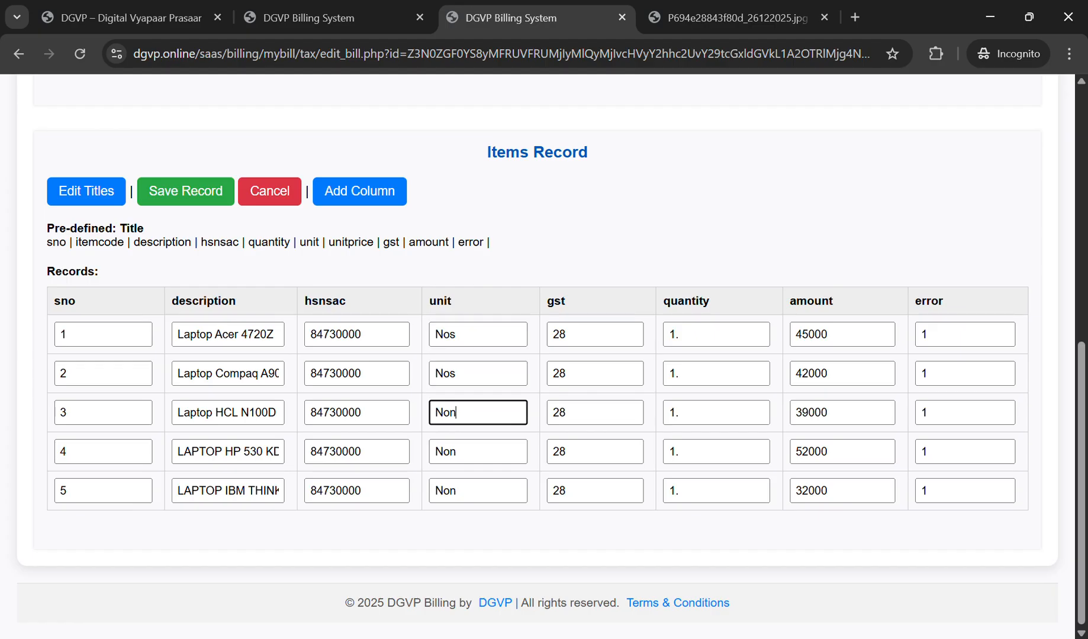
key(BackSpace)
text(s)
click(455, 451)
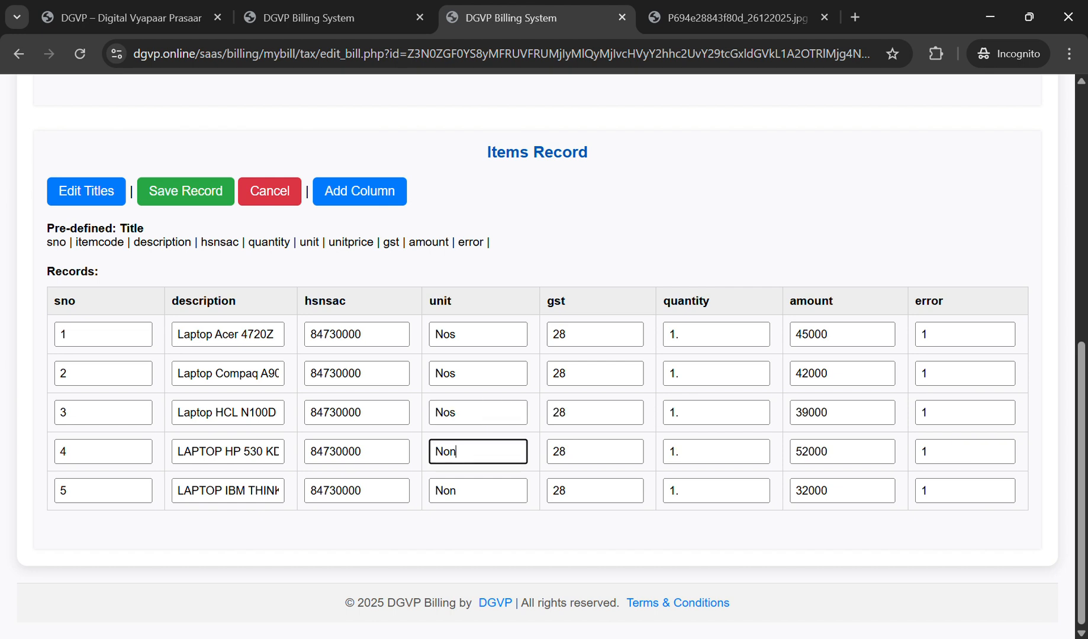
key(BackSpace)
text(s)
click(456, 491)
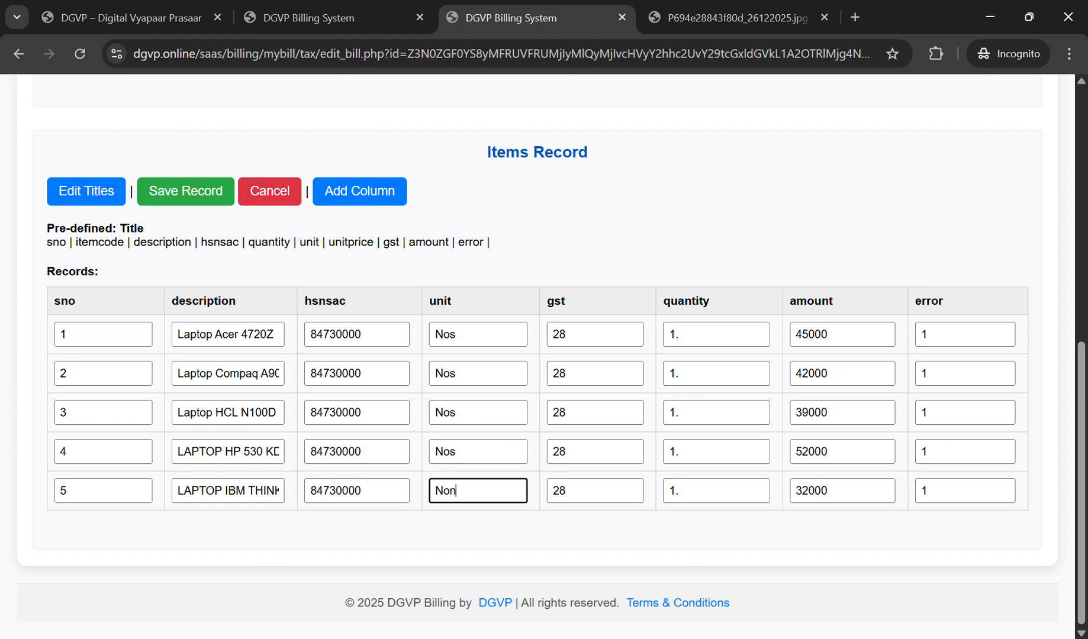
key(BackSpace)
text(s)
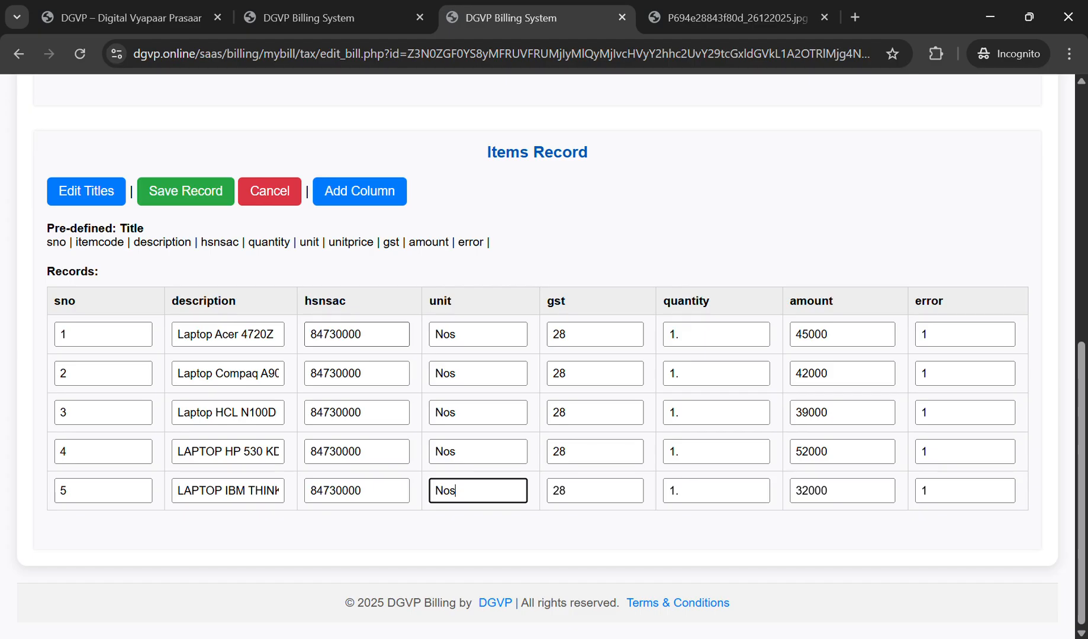
Step: Correct the HSN codes: row 1 to 8473, row 2 ending 3030, rows 3–5 to 1234
click(360, 334)
key(BackSpace)
key(BackSpace)
key(BackSpace)
key(BackSpace)
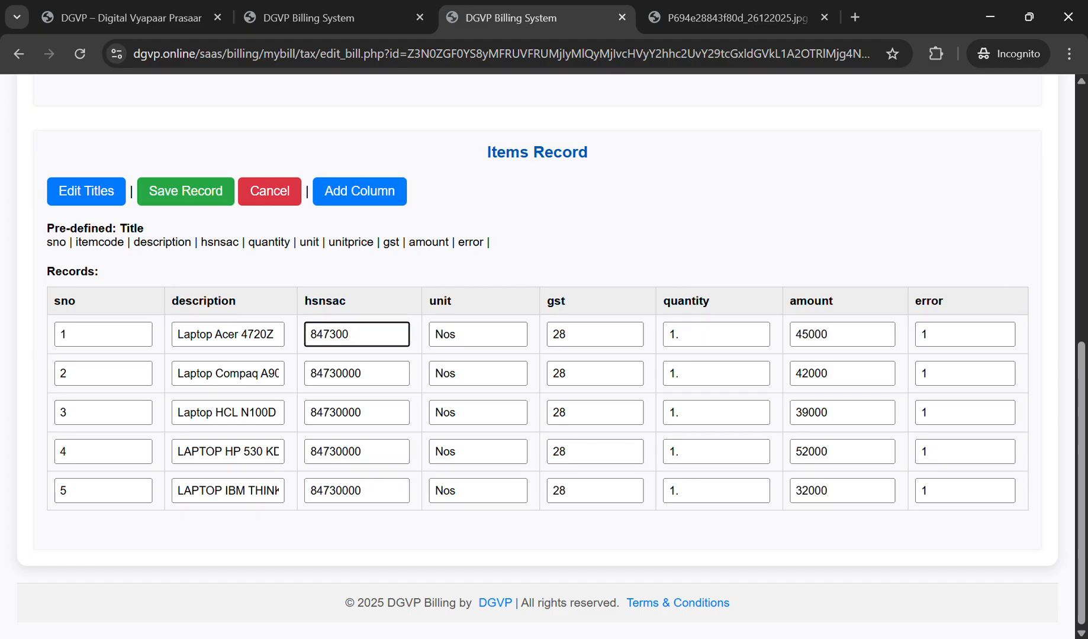
drag(336, 374, 363, 374)
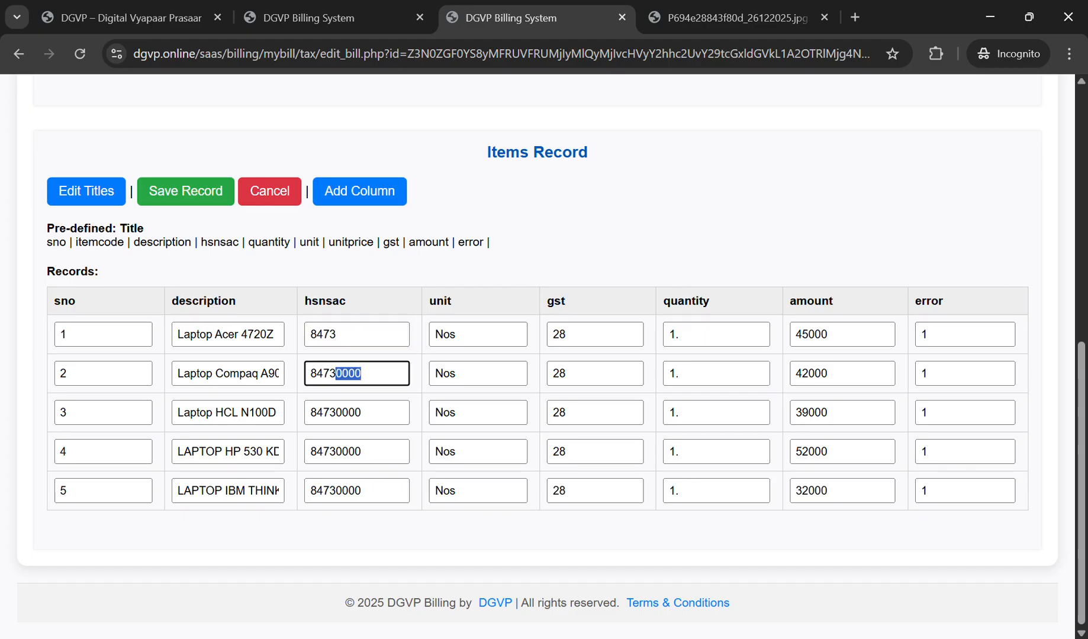
text(3030)
click(736, 18)
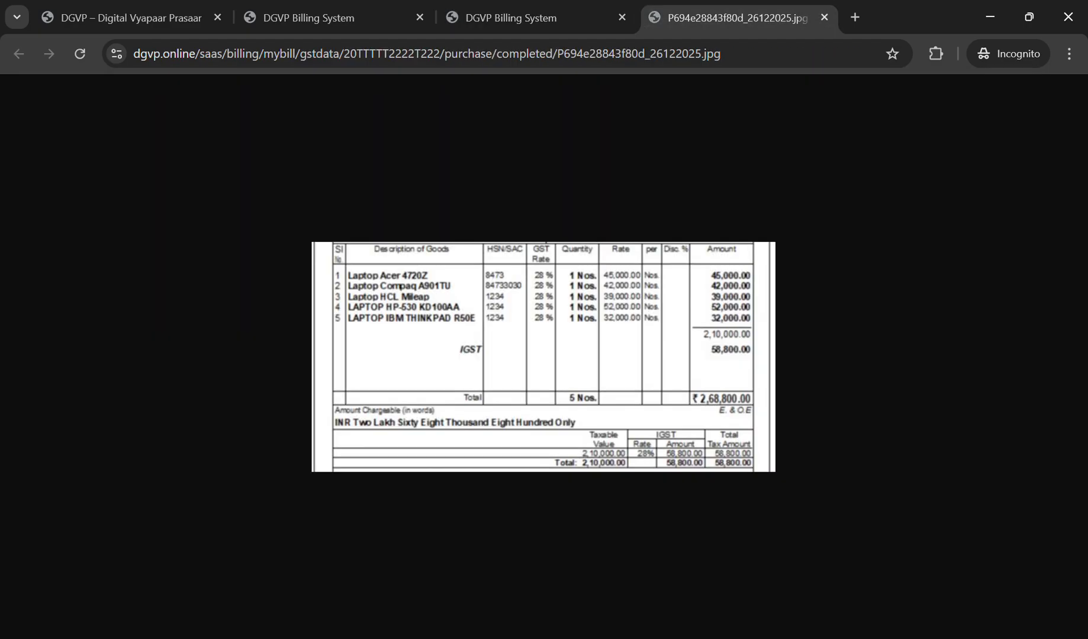
click(537, 18)
drag(366, 412, 281, 413)
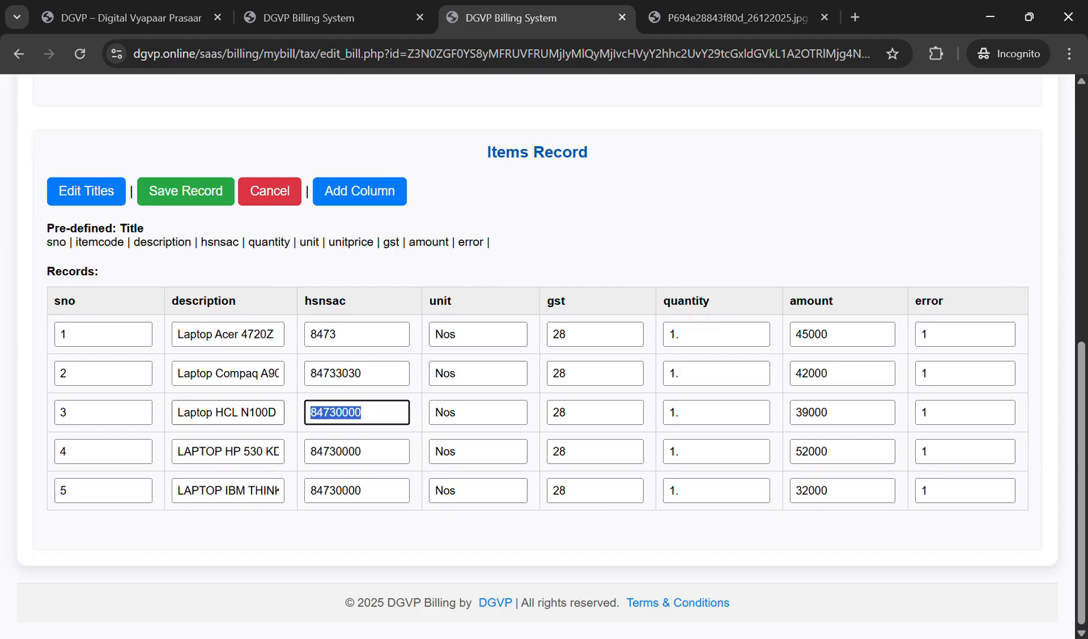
text(1234)
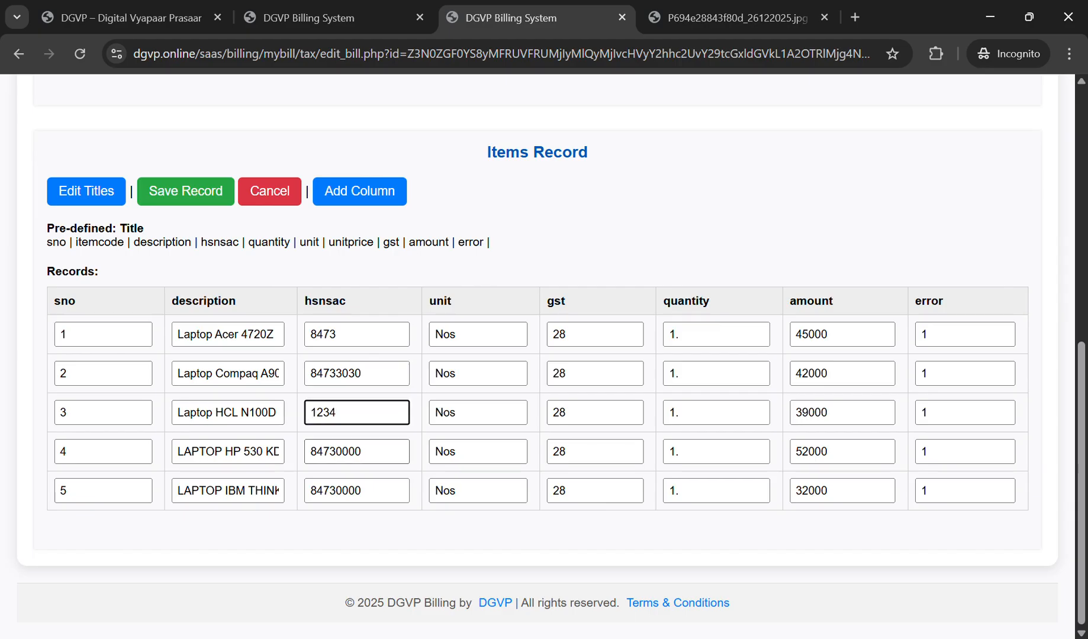
key(Tab)
text(1234)
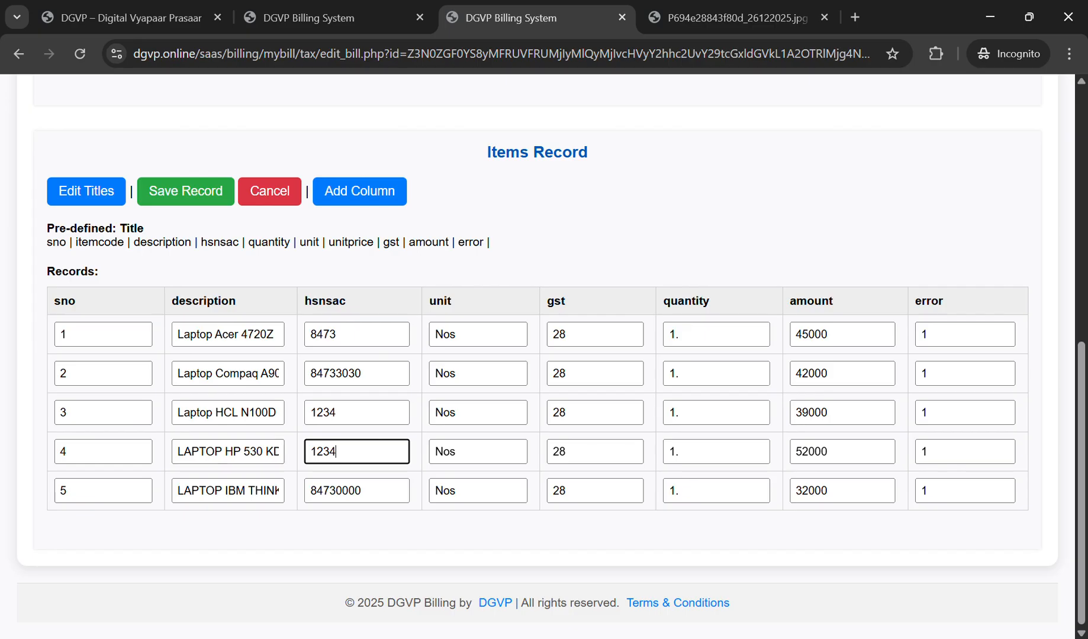
key(Tab)
text(1234)
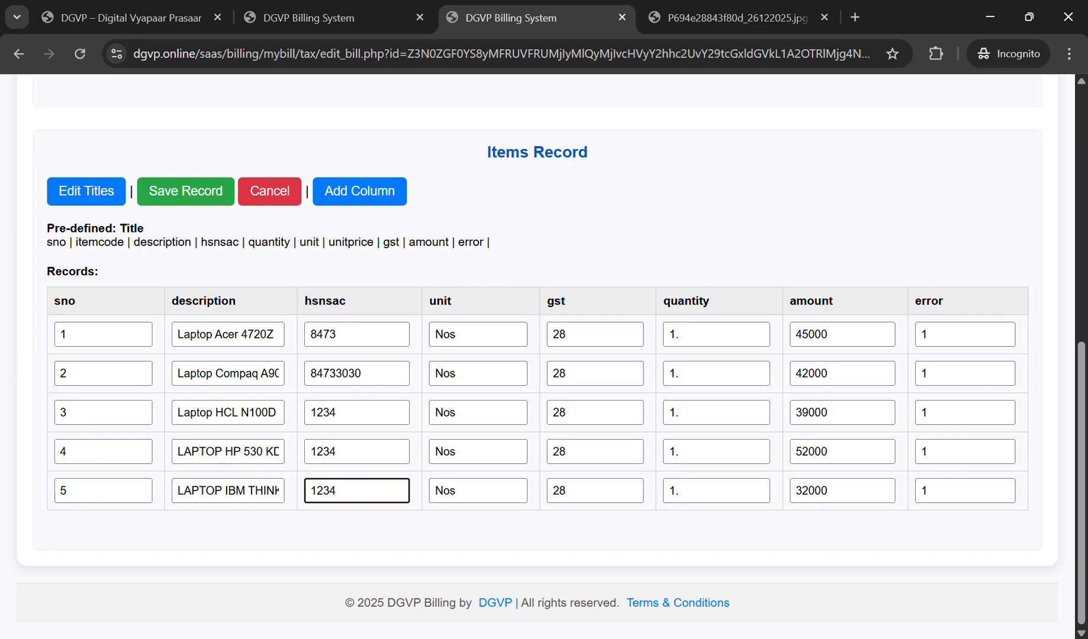
Step: Remove the trailing dots from the item quantities and save the items record
click(692, 334)
key(BackSpace)
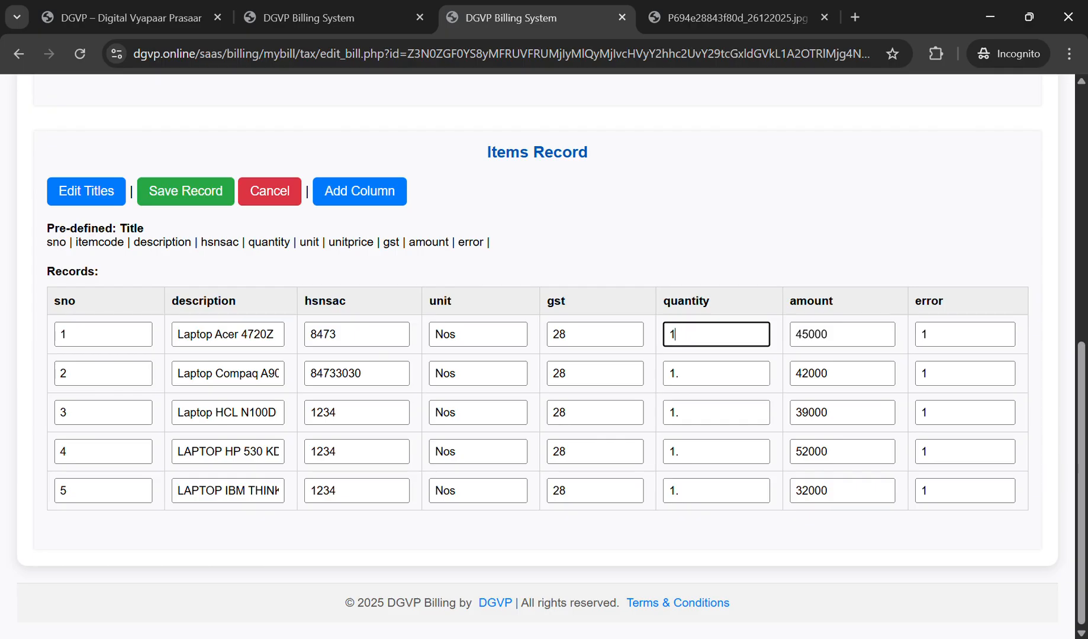
click(691, 374)
key(BackSpace)
click(692, 412)
key(BackSpace)
key(BackSpace)
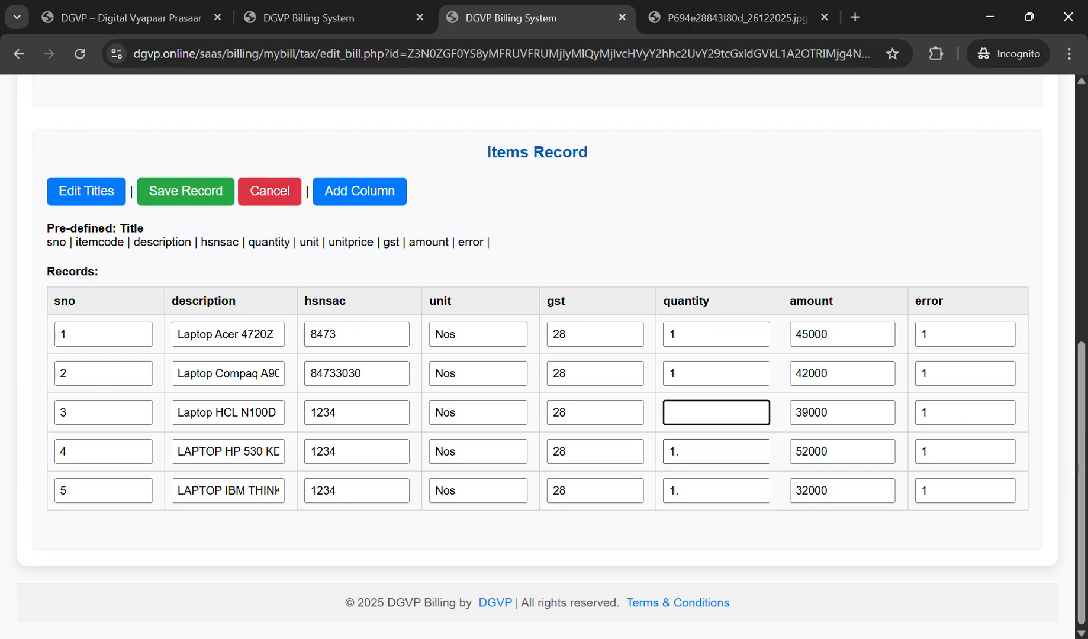
click(692, 452)
key(BackSpace)
click(691, 491)
key(BackSpace)
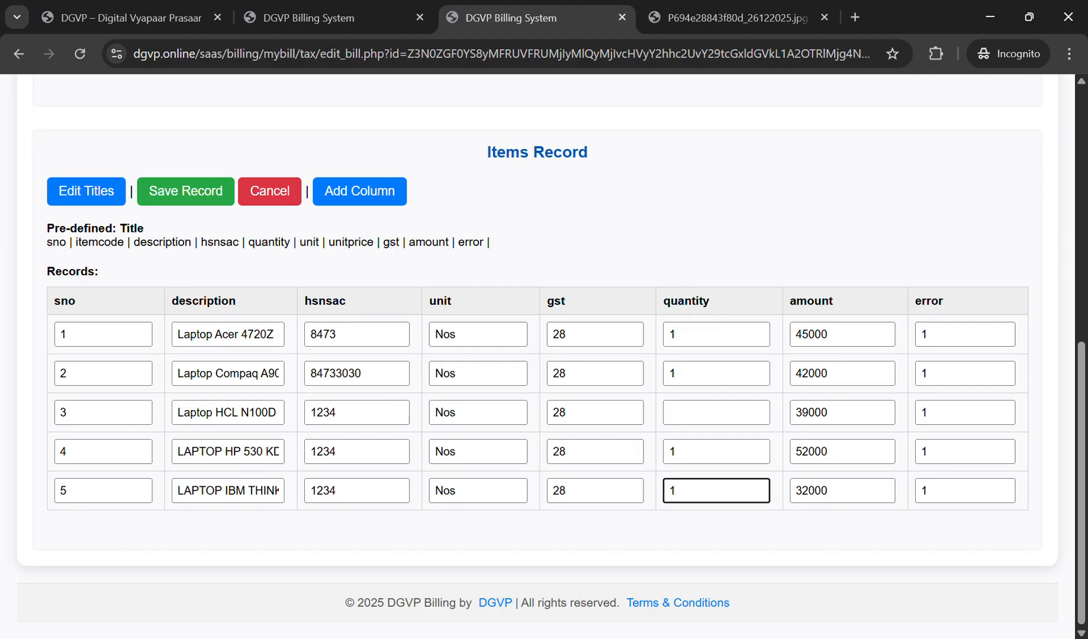
click(185, 191)
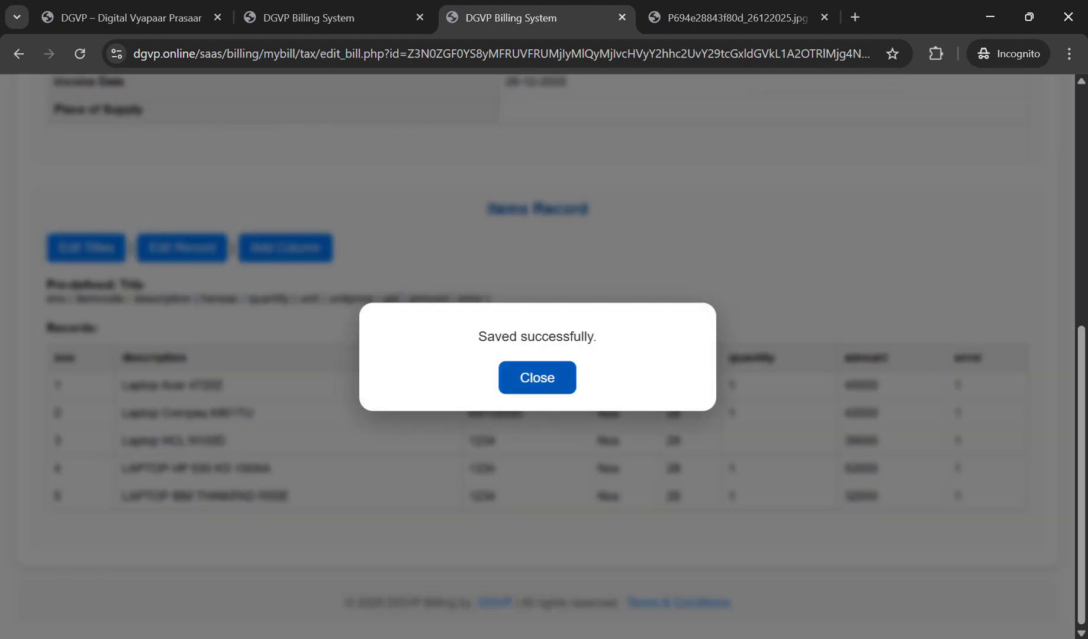
click(537, 378)
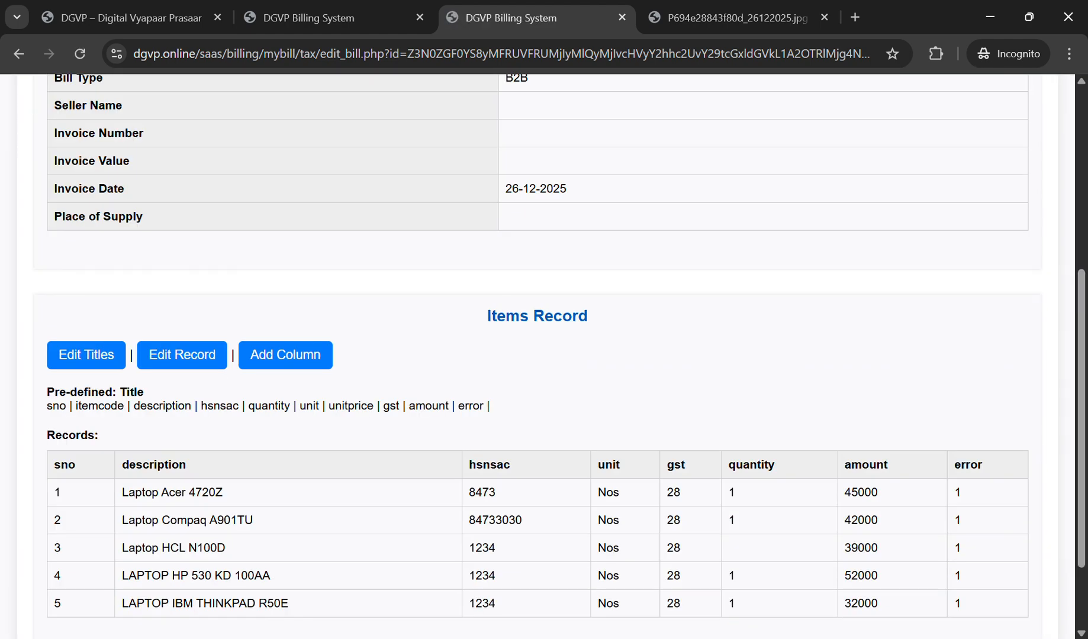
Step: Enter quantity 1 for row 3 and save the items record
scroll(538, 355, down, 3)
double_click(99, 299)
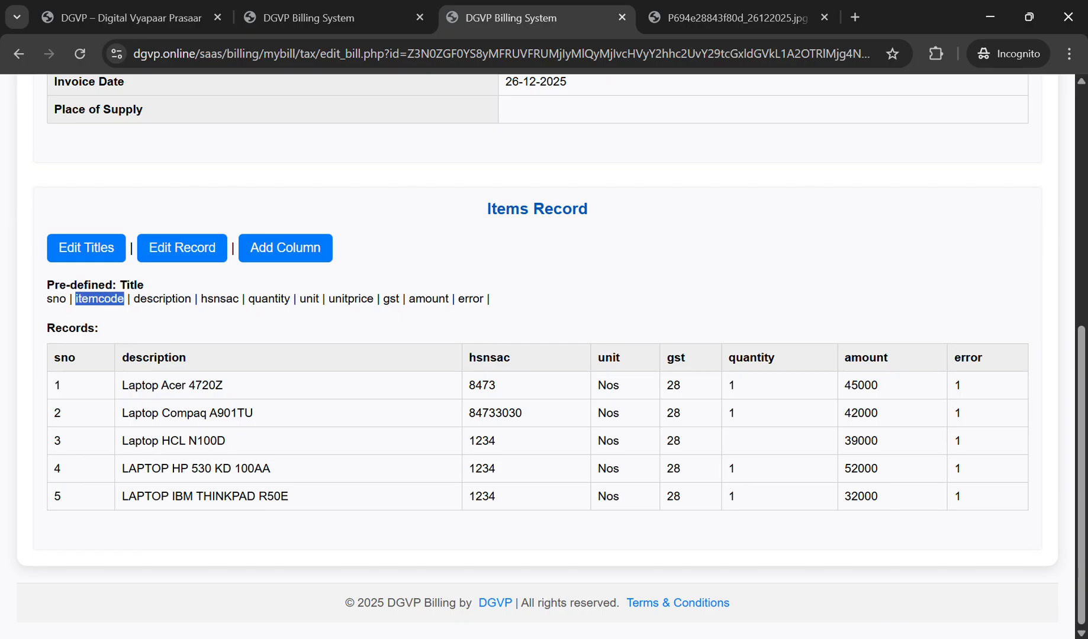
double_click(269, 299)
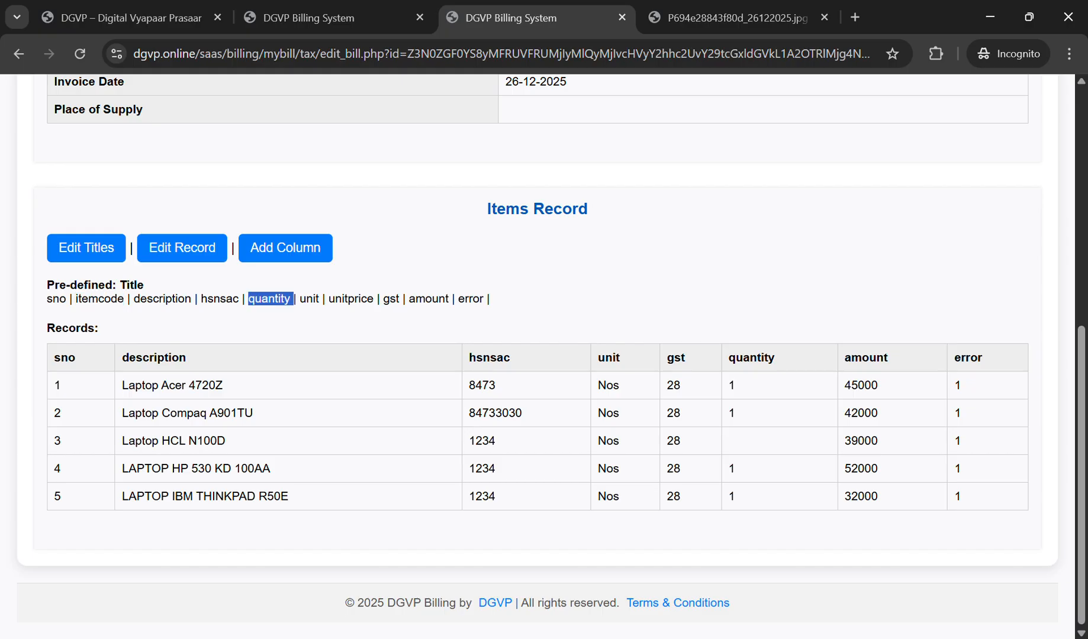
click(182, 248)
click(716, 470)
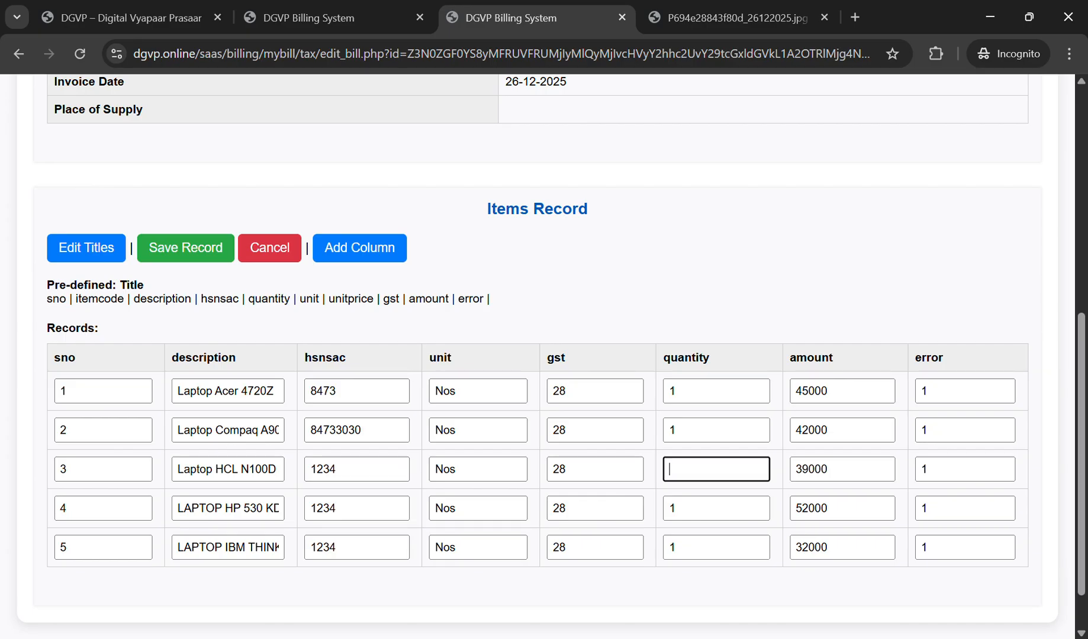
text(1)
key(Return)
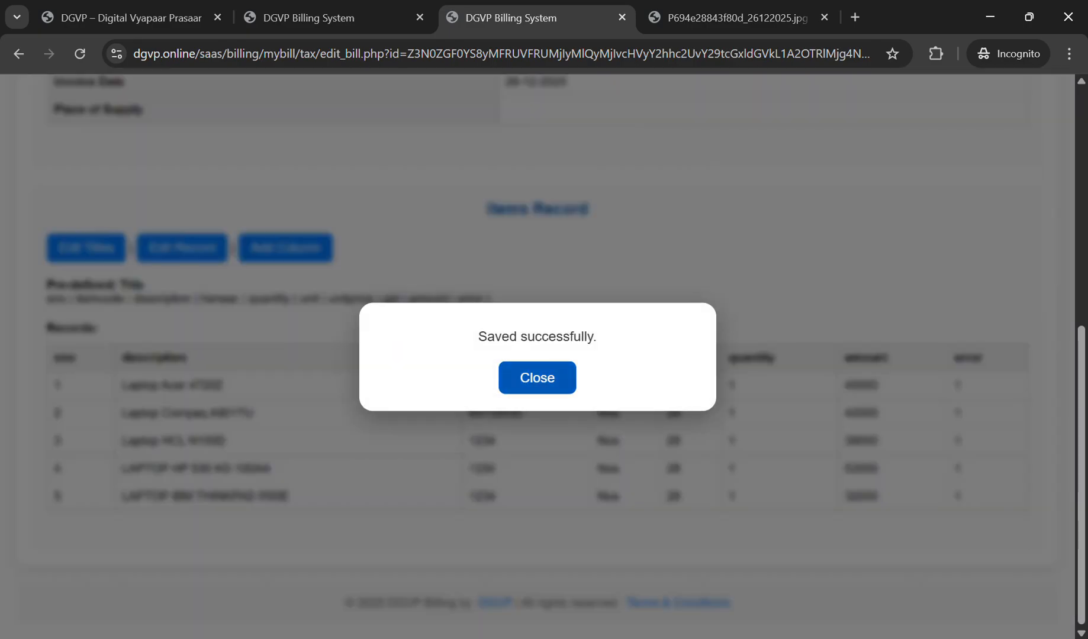
click(538, 377)
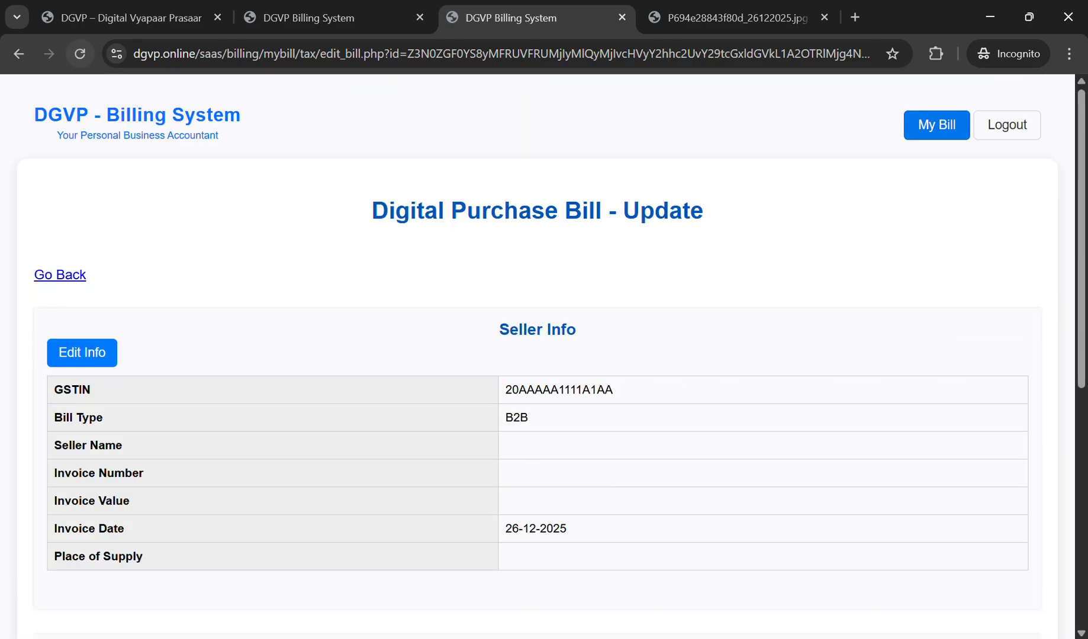
Step: Review the predefined title list and add a new column to the items table
scroll(537, 355, down, 8)
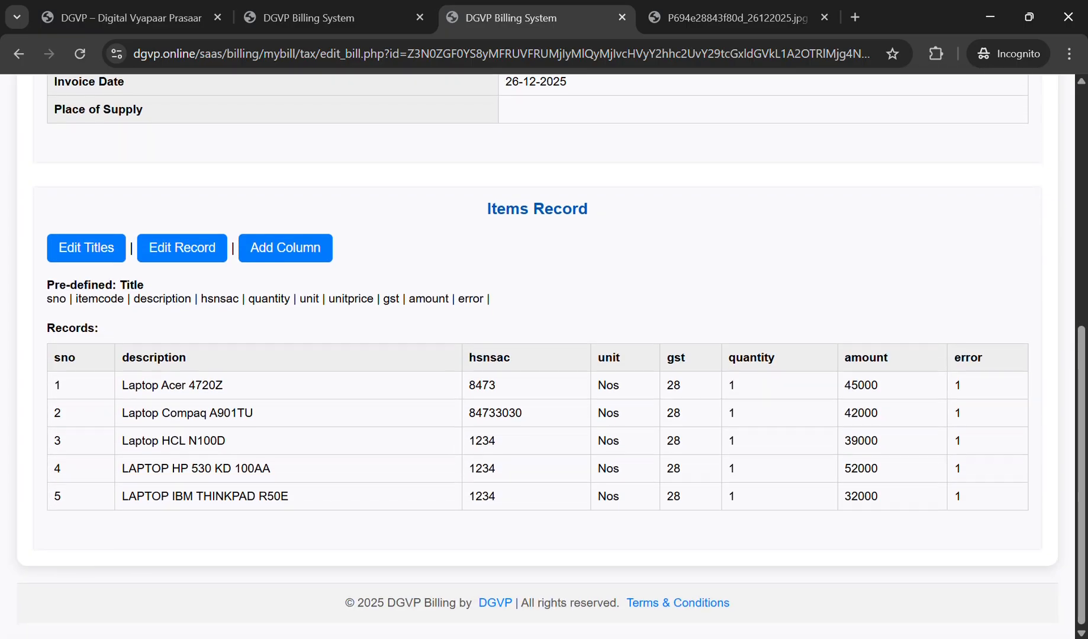
double_click(309, 298)
triple_click(350, 299)
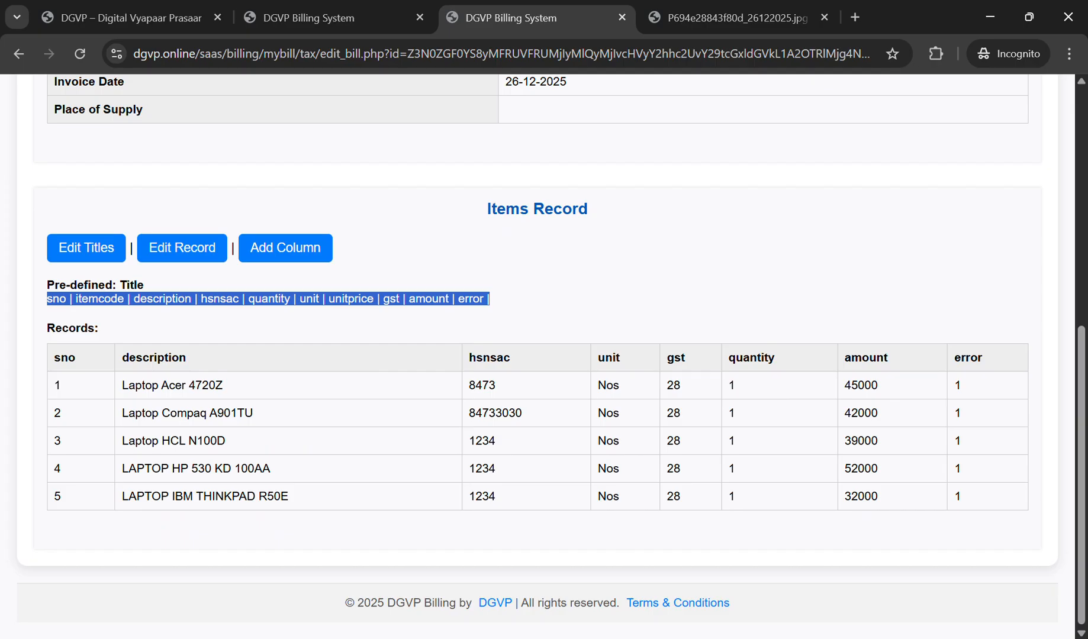
click(351, 298)
double_click(392, 298)
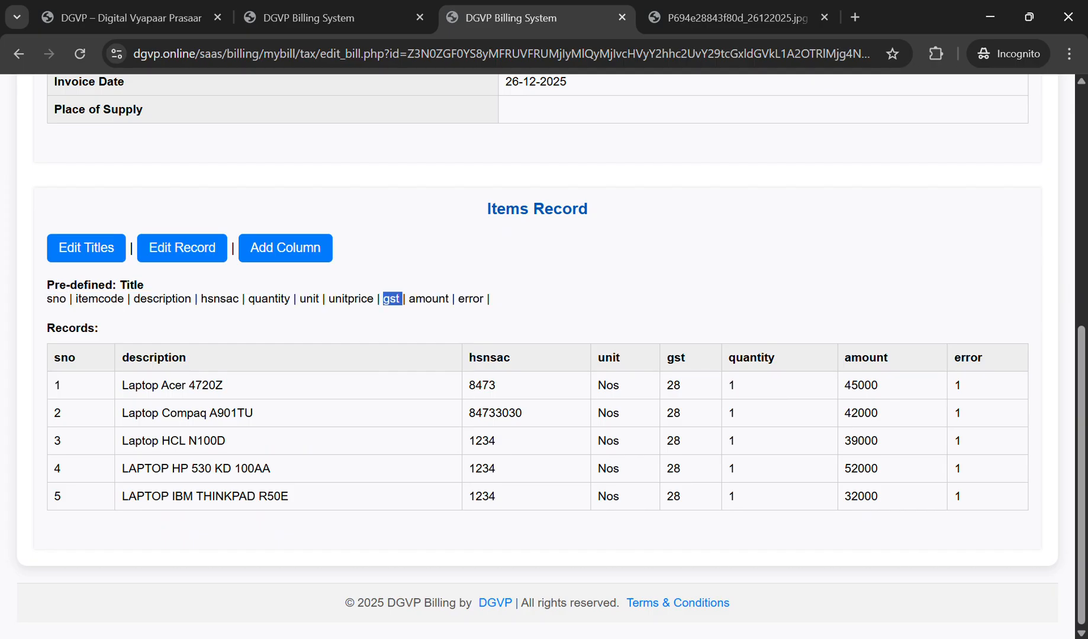
double_click(428, 298)
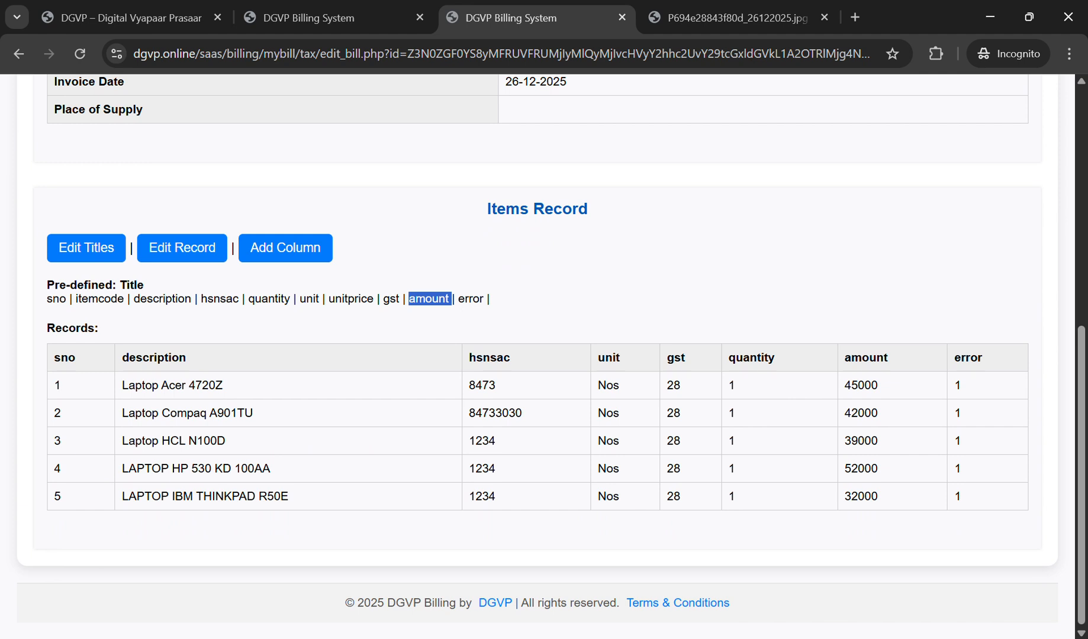
triple_click(351, 298)
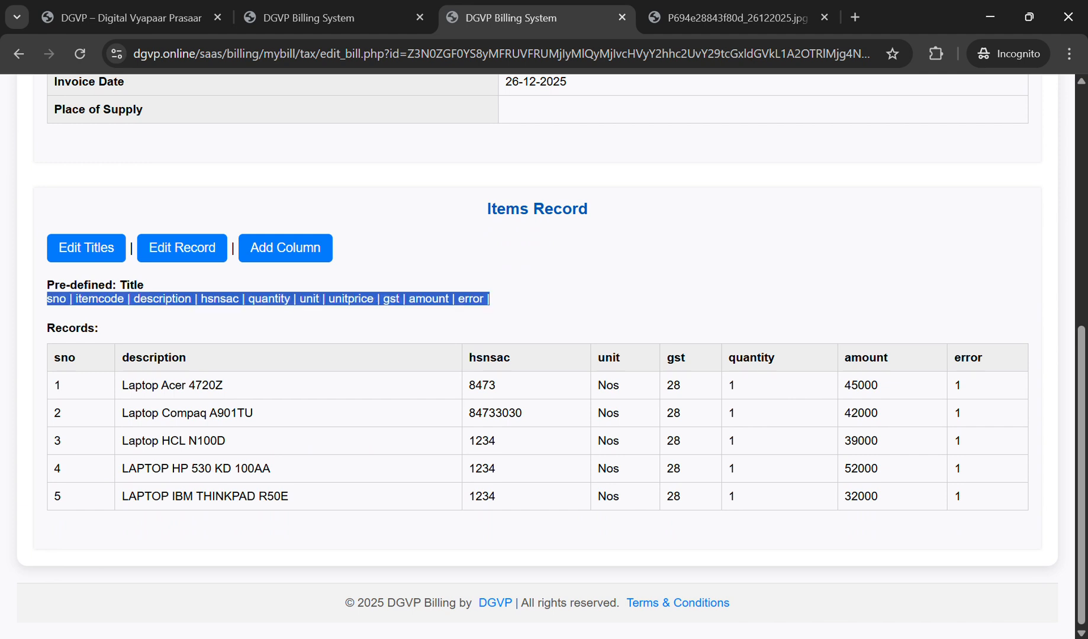
click(286, 248)
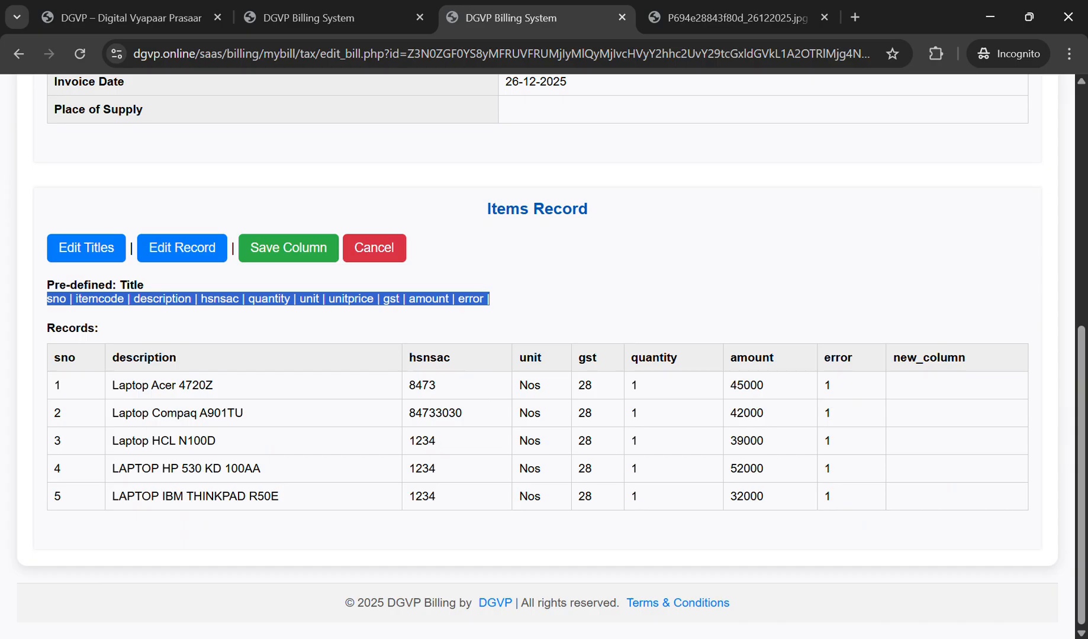
Step: Save the newly added column to the laptop bill's items table
click(289, 248)
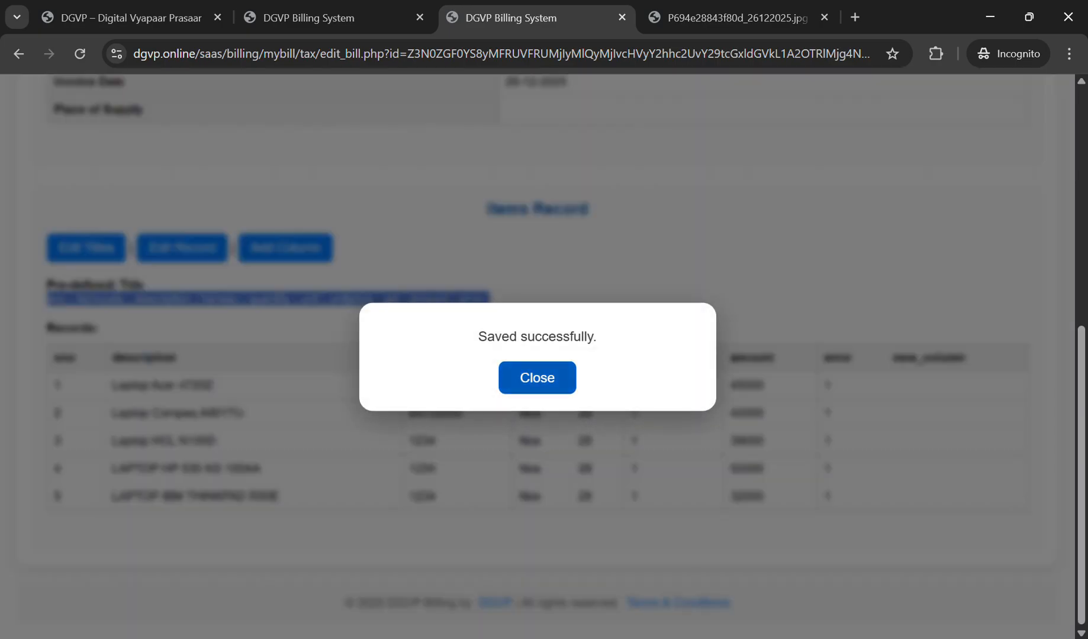
click(537, 377)
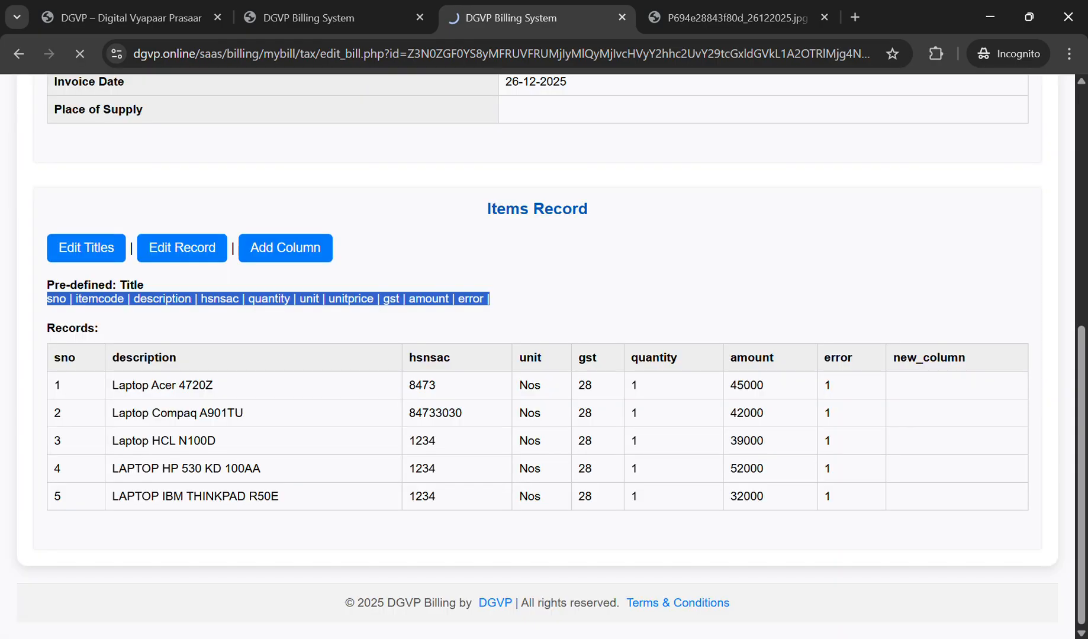
scroll(537, 377, down, 6)
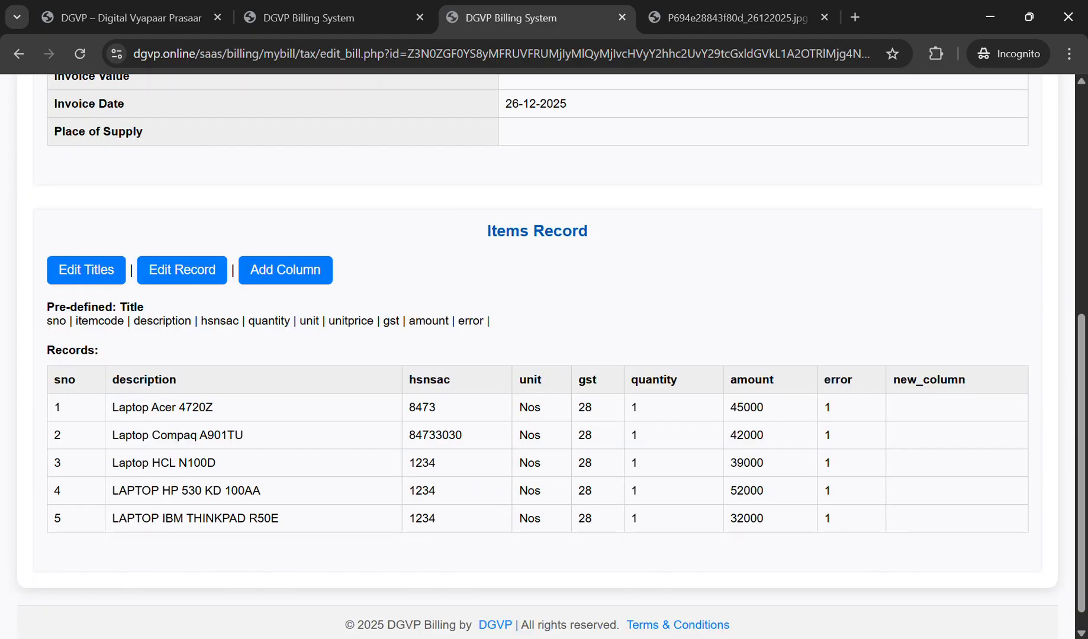
Step: Retitle new_column as 'unitprice' and save the column titles
click(86, 270)
click(996, 385)
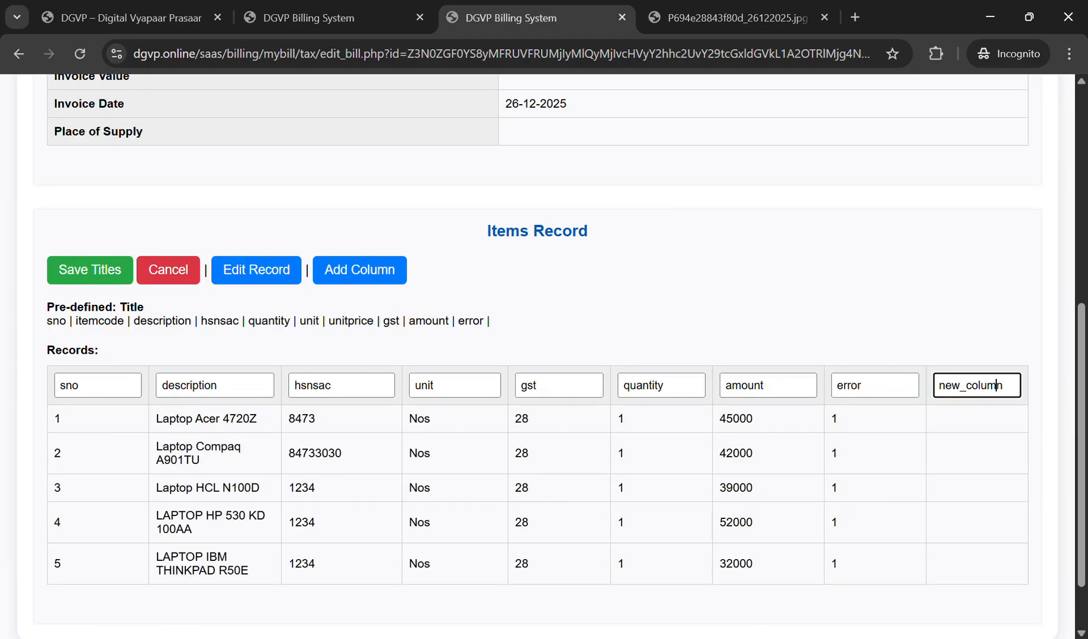
key(ctrl+a)
text(unitprice)
click(90, 270)
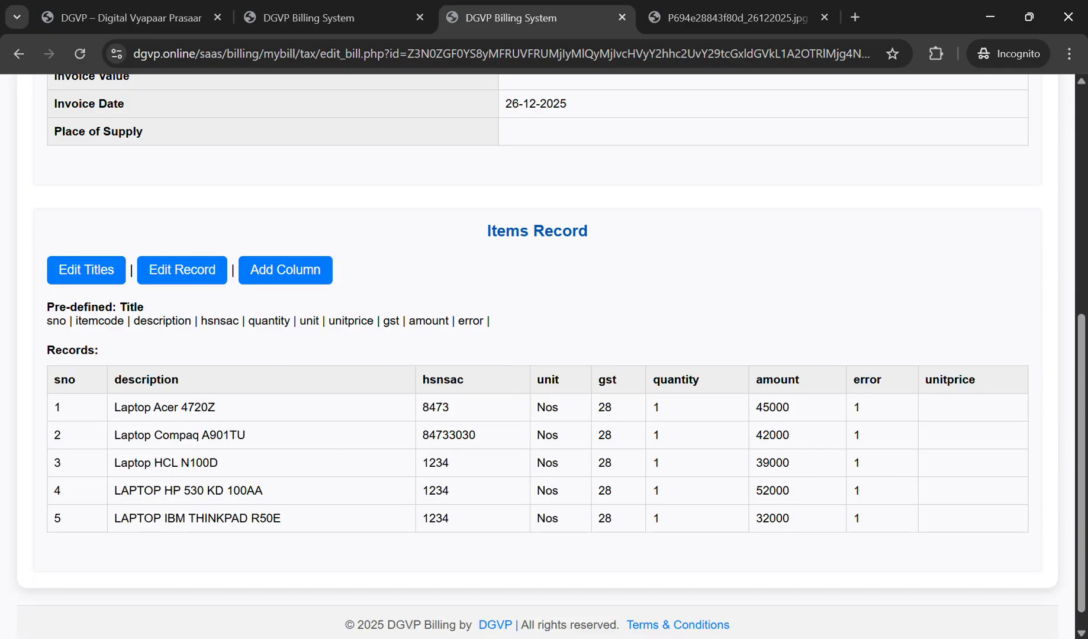
key(Return)
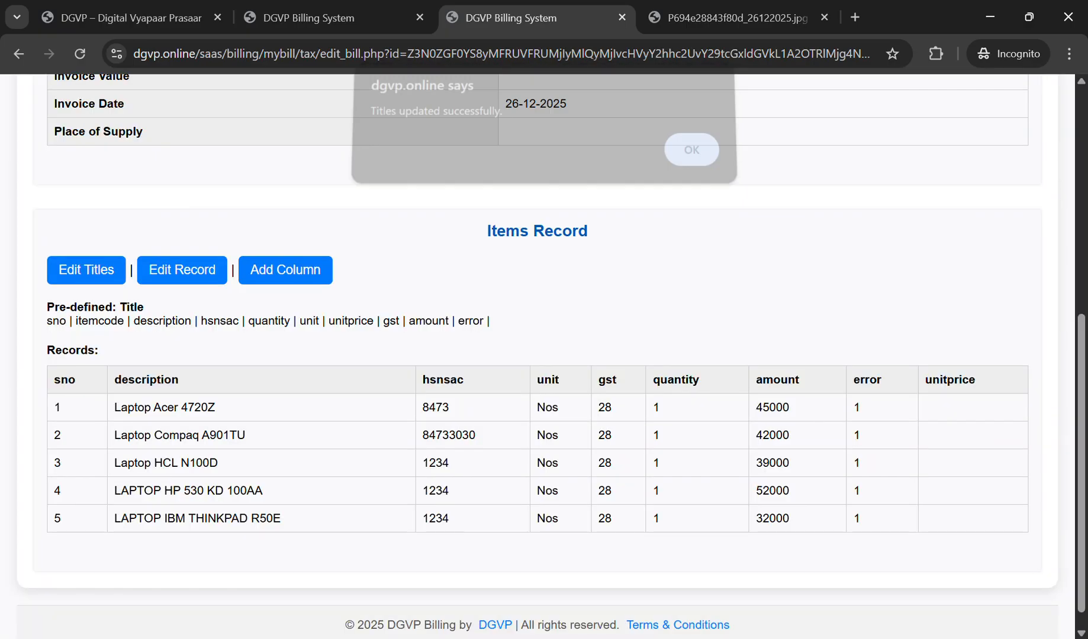
Step: Enter unit prices 45000, 42000, 39000, 52000 and 32000 for laptop rows 1–5 and save
click(182, 270)
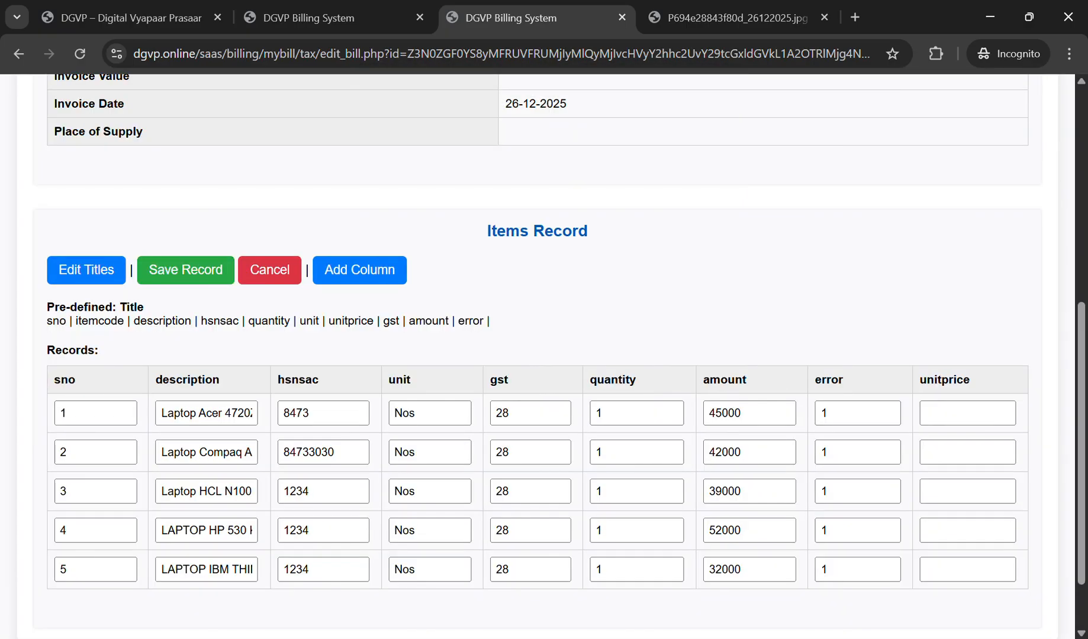
click(967, 413)
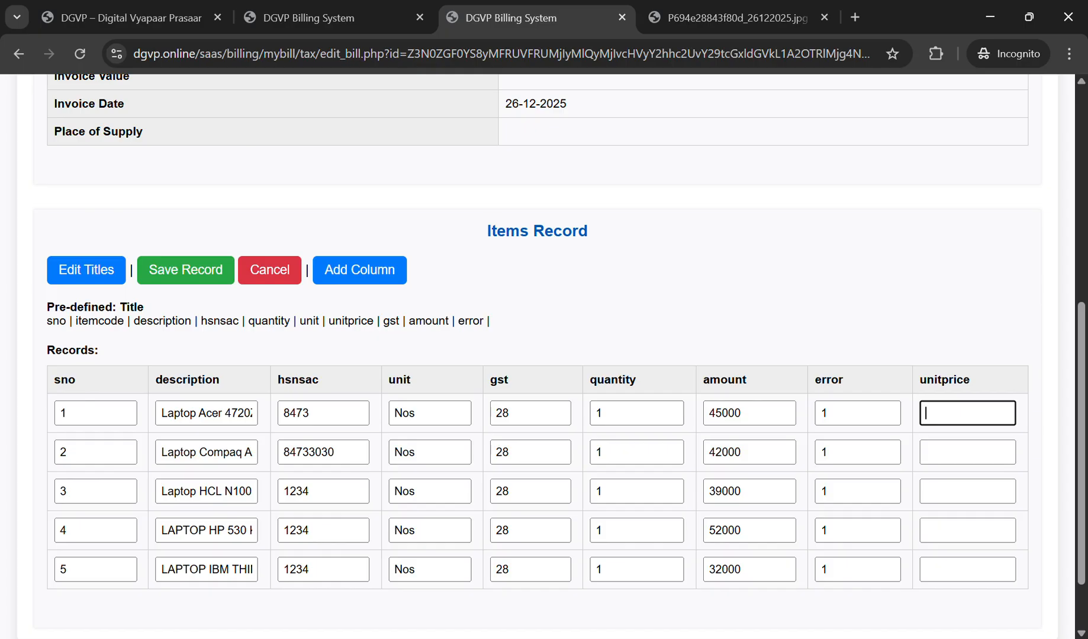
text(45000)
click(967, 452)
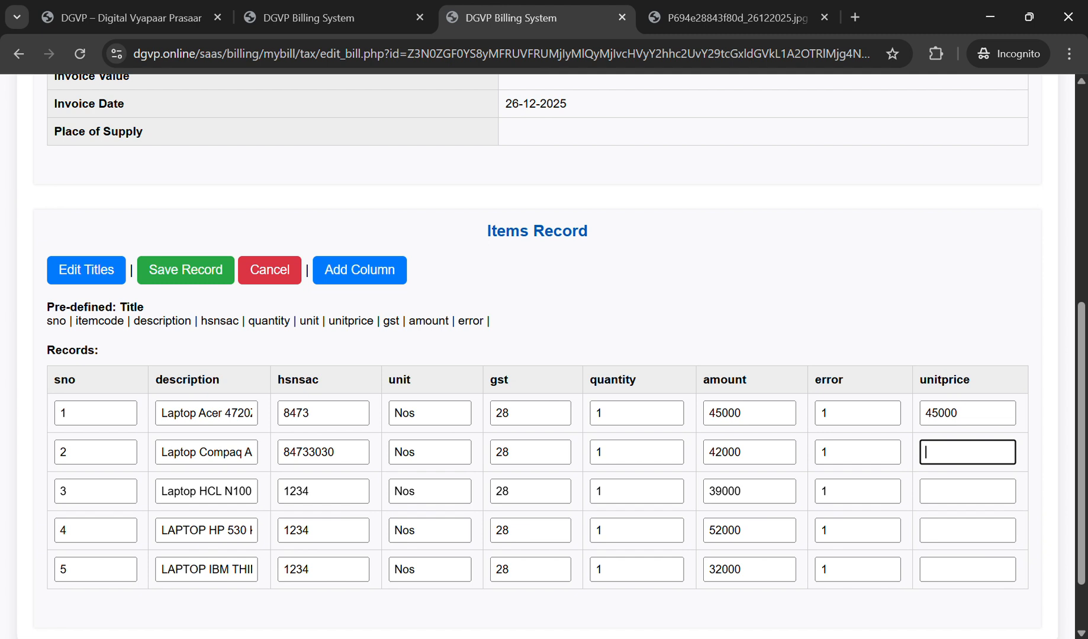
text(42000)
click(968, 492)
text(39000)
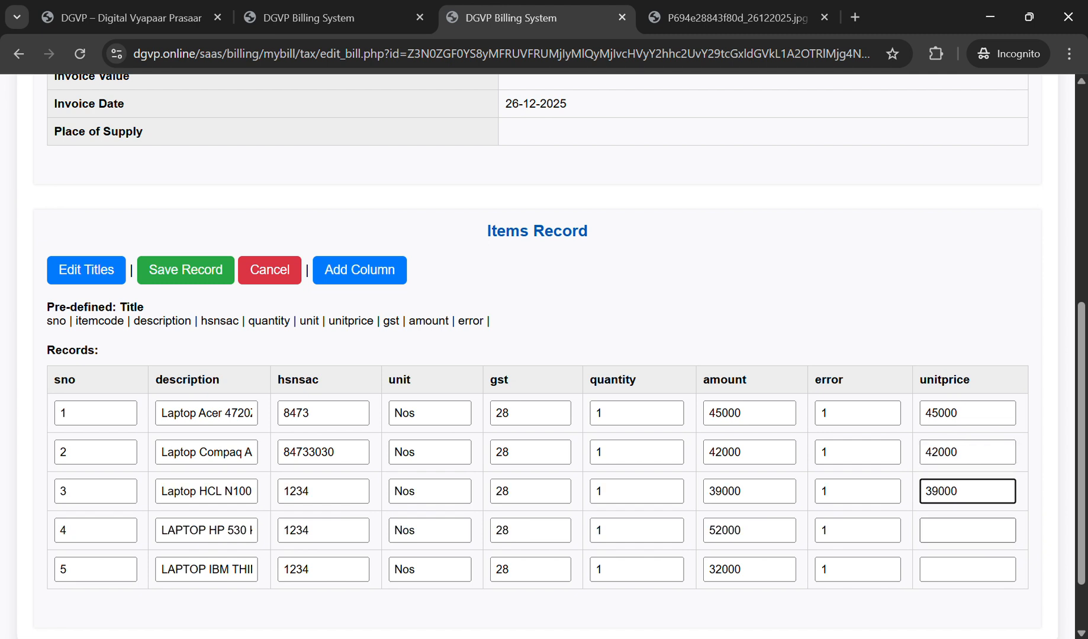
click(967, 530)
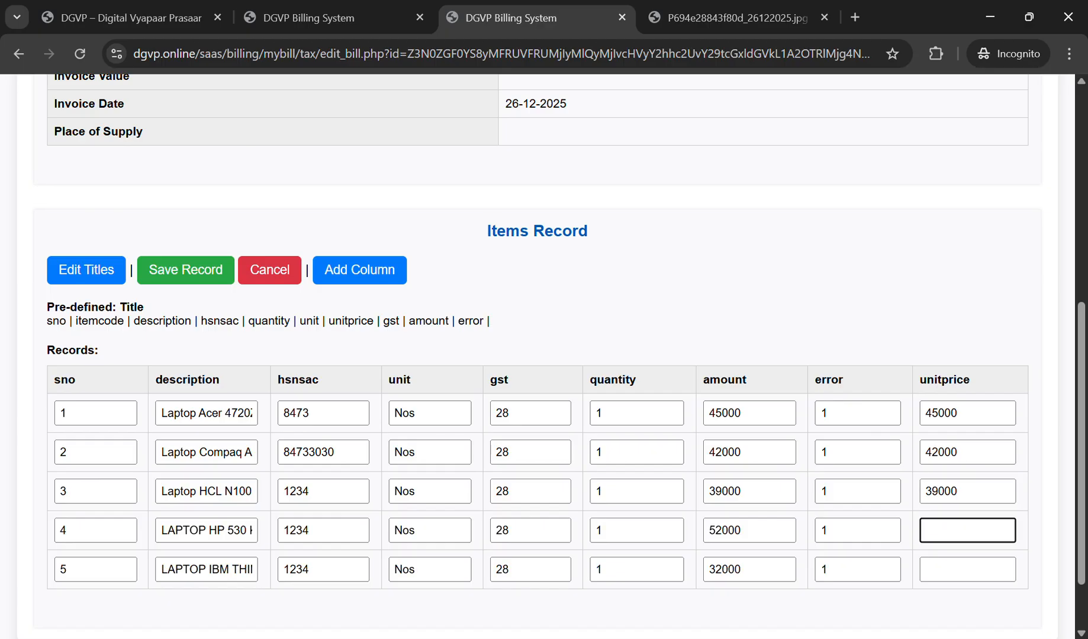
text(52000)
click(968, 570)
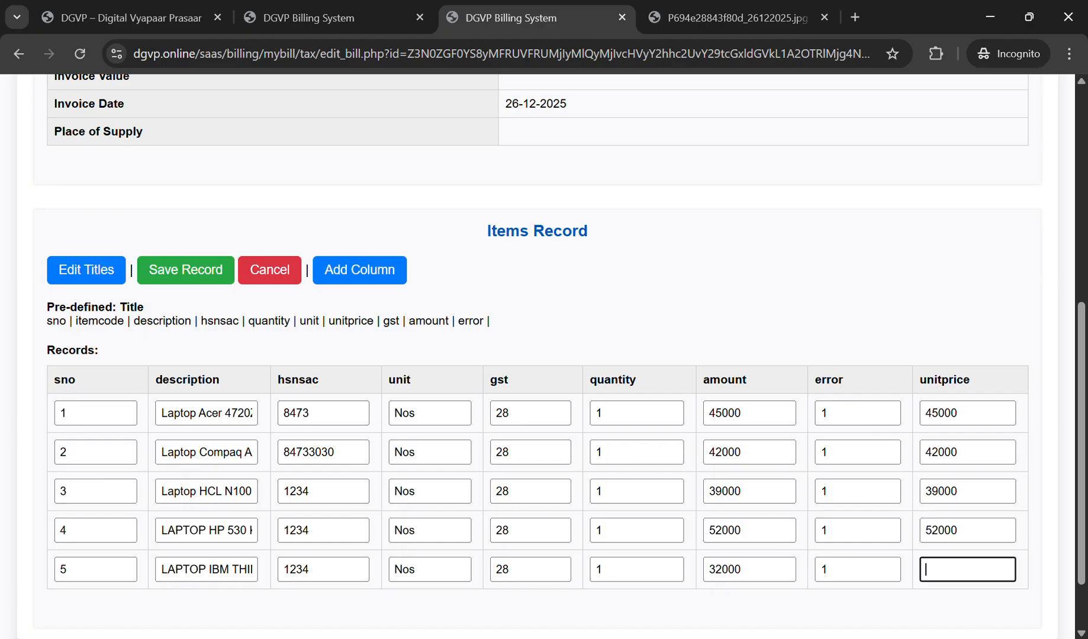
text(32000)
click(186, 270)
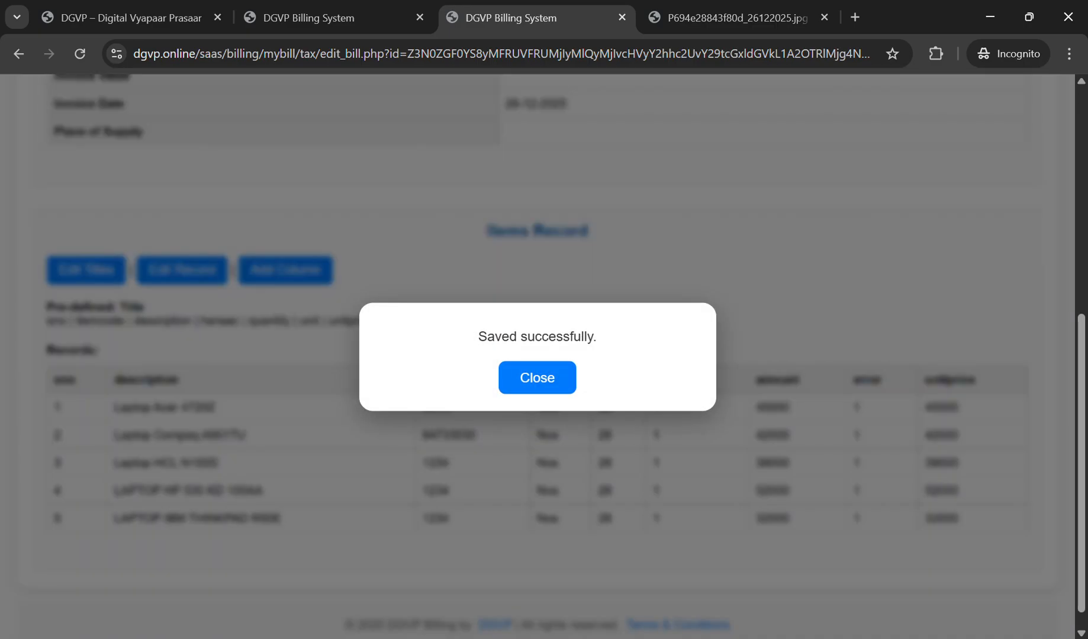
click(537, 378)
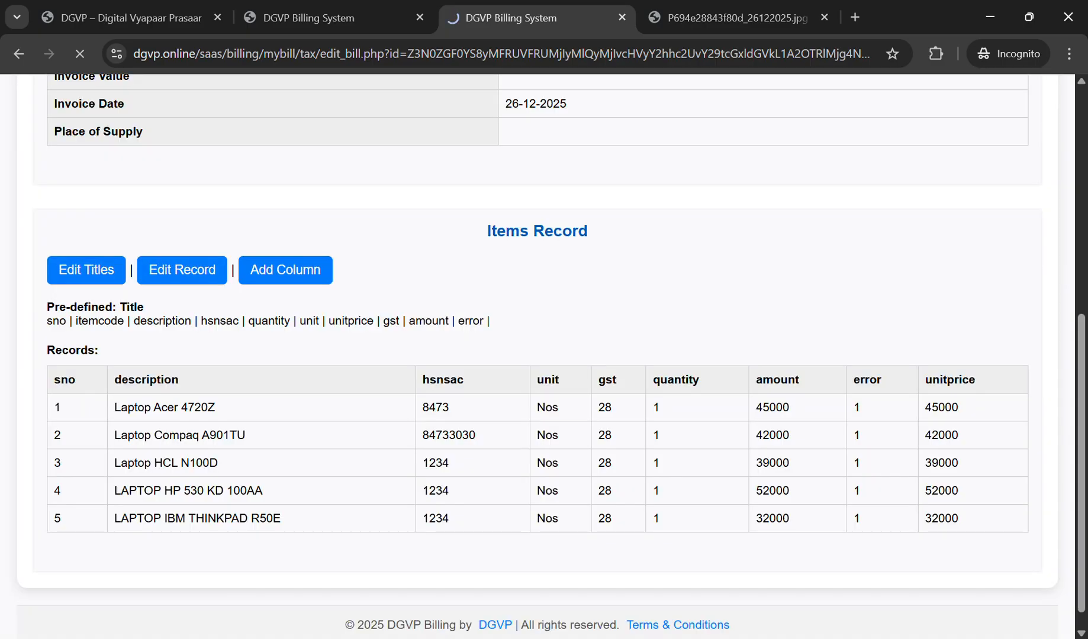
click(60, 275)
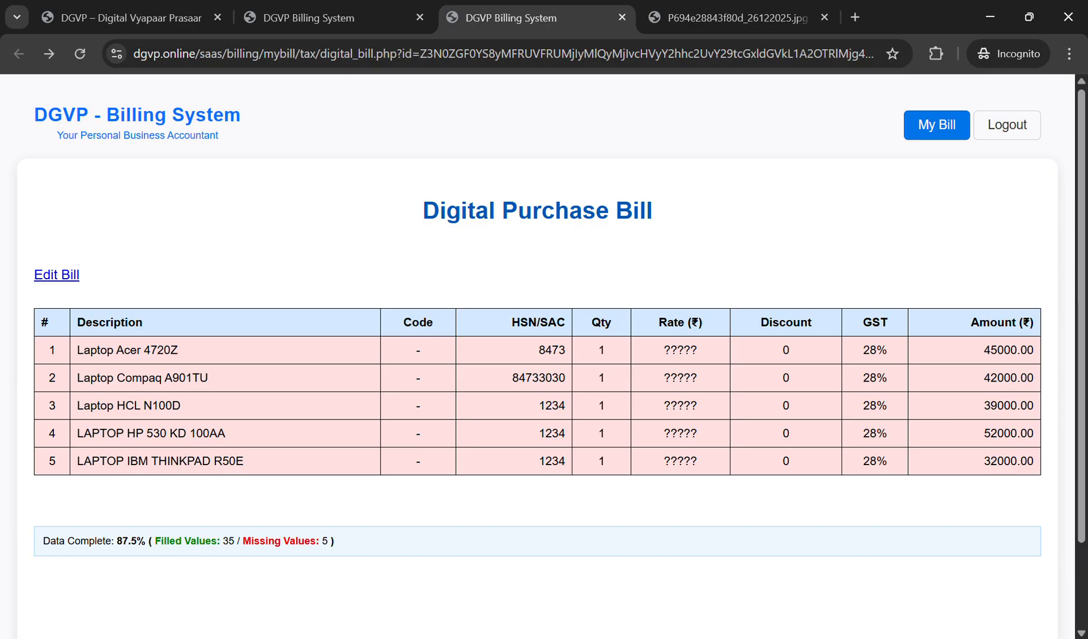
click(737, 19)
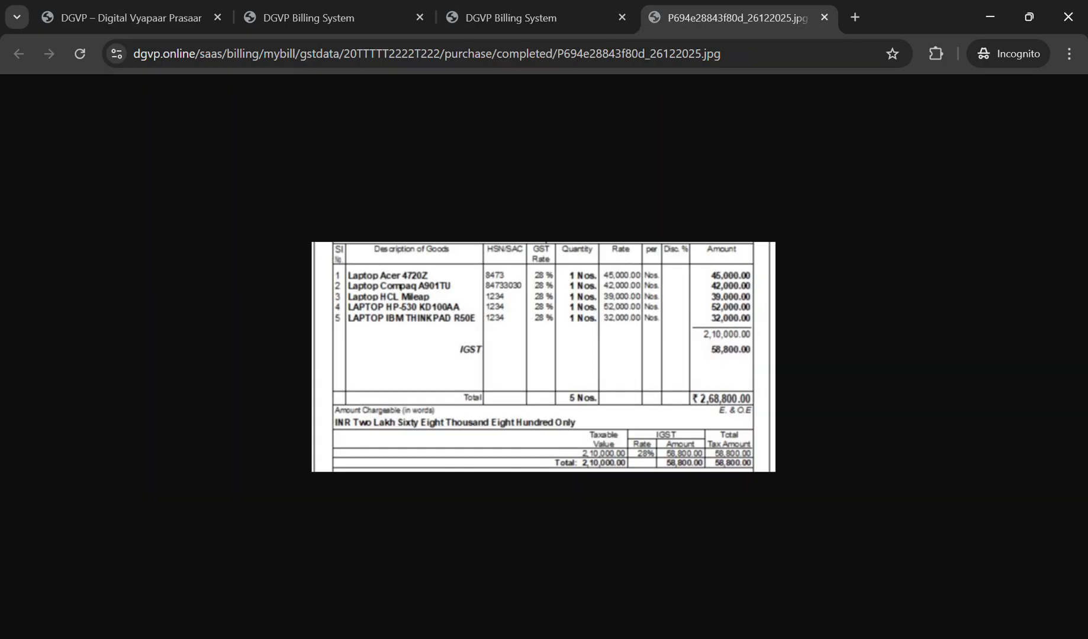
click(512, 18)
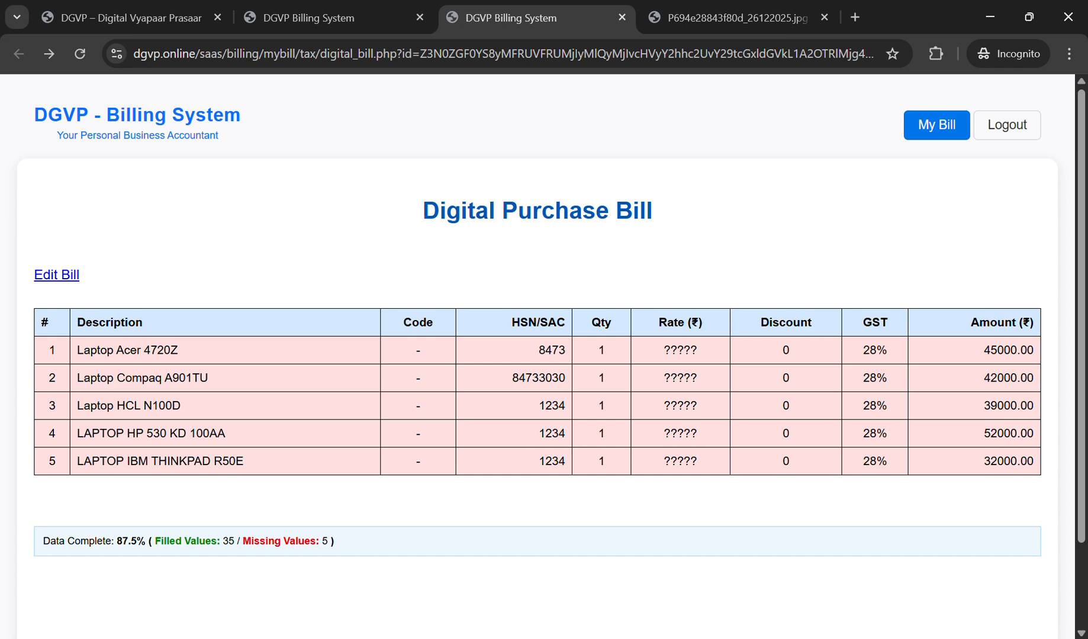
click(735, 17)
Step: Retitle new_column as unitprice, save the titles, and return to the digital bill
click(65, 273)
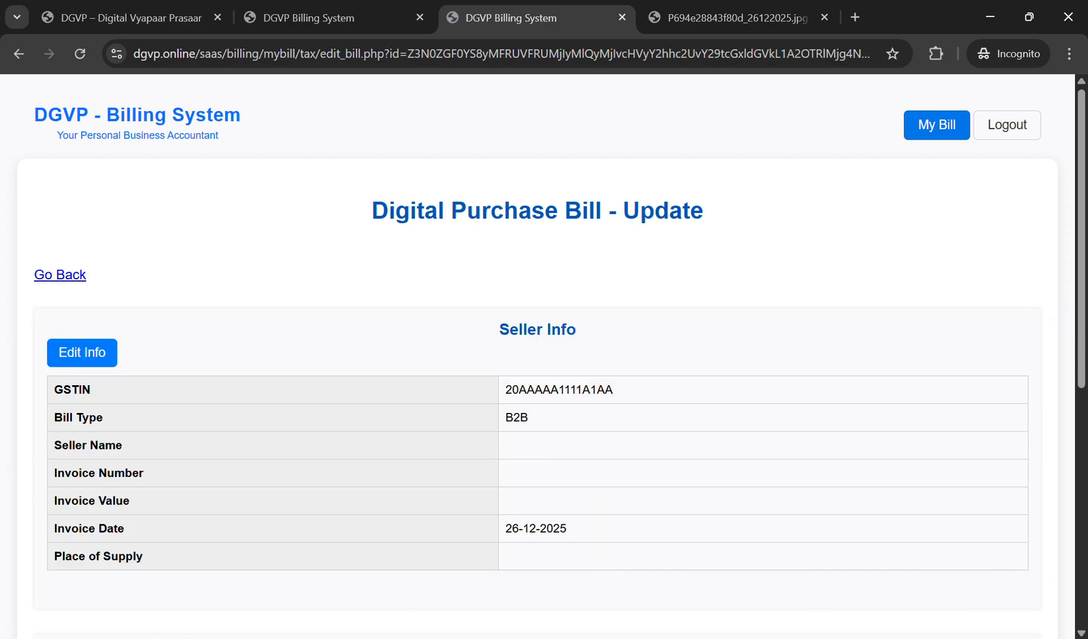
scroll(65, 274, down, 5)
scroll(544, 355, down, 3)
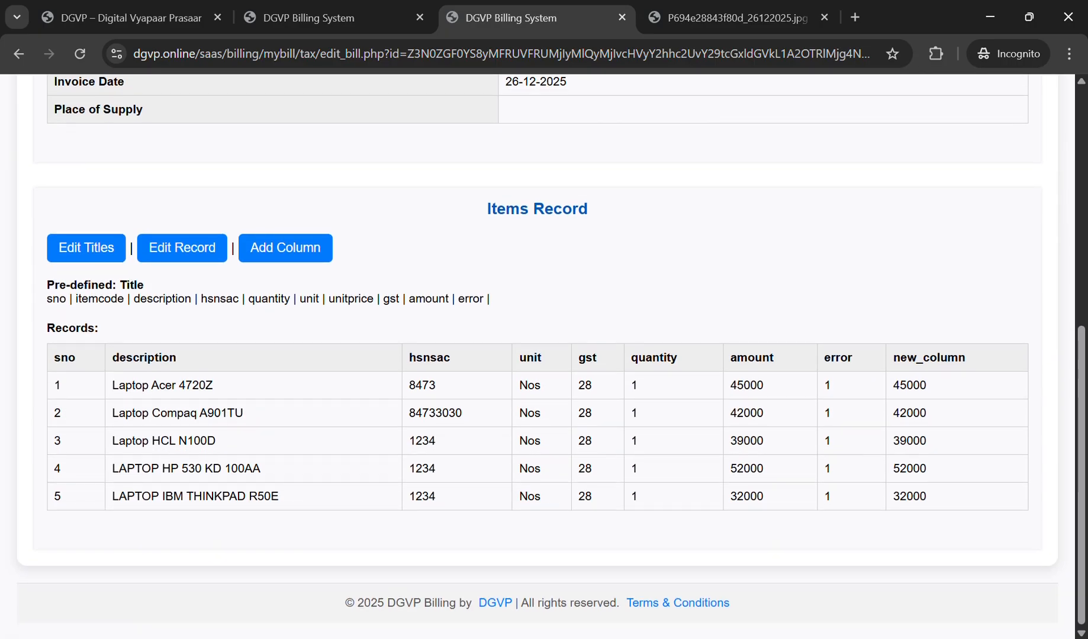
click(86, 248)
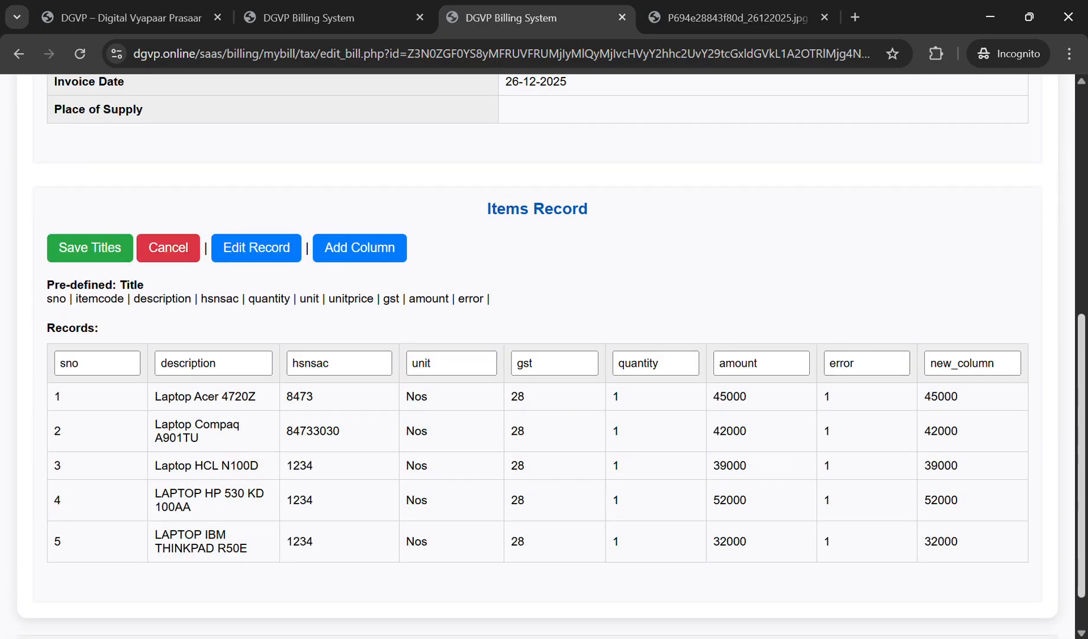
click(972, 363)
key(ctrl+a)
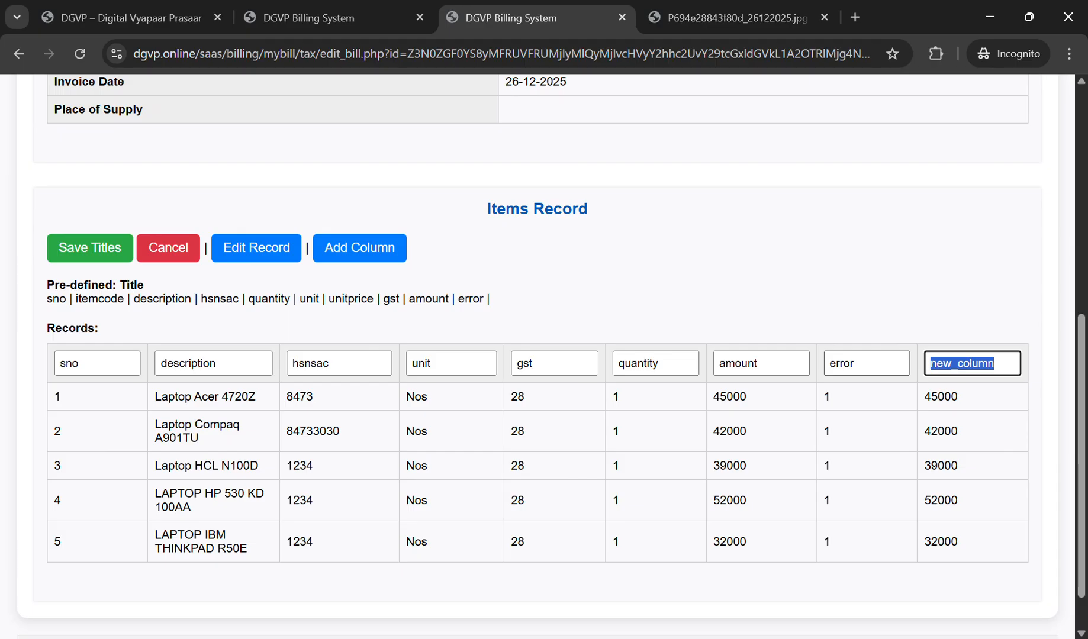
text(unitpri)
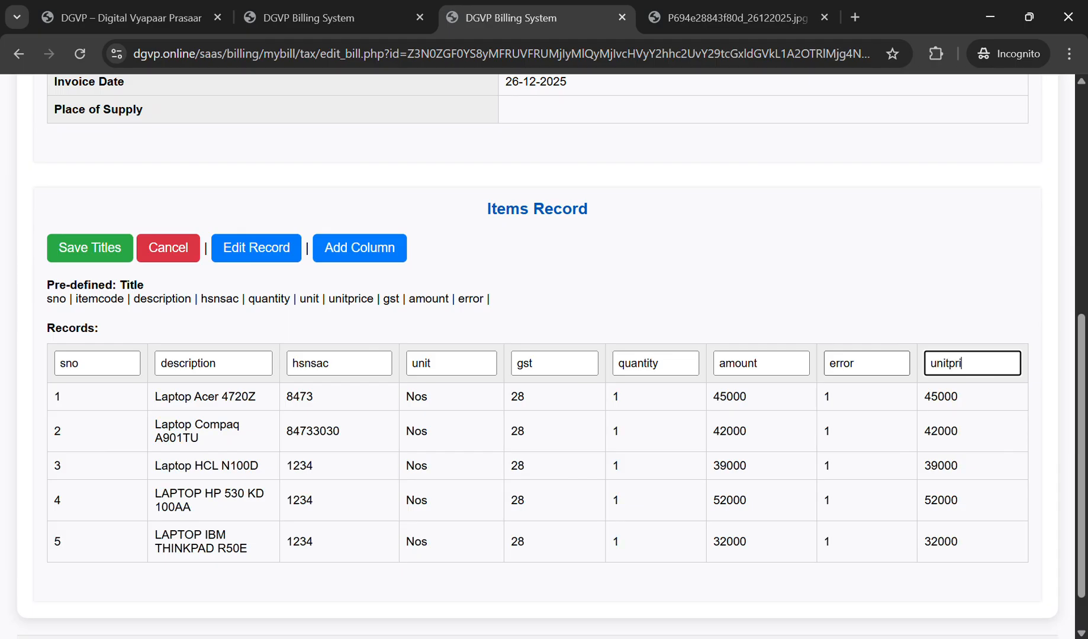
text(ce)
key(Return)
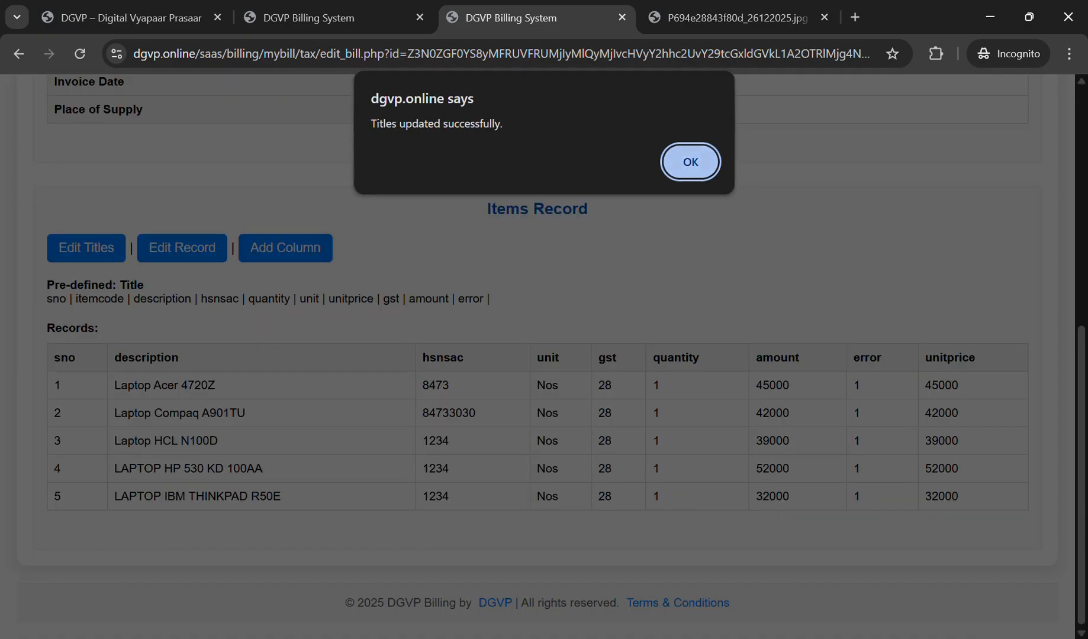
key(Return)
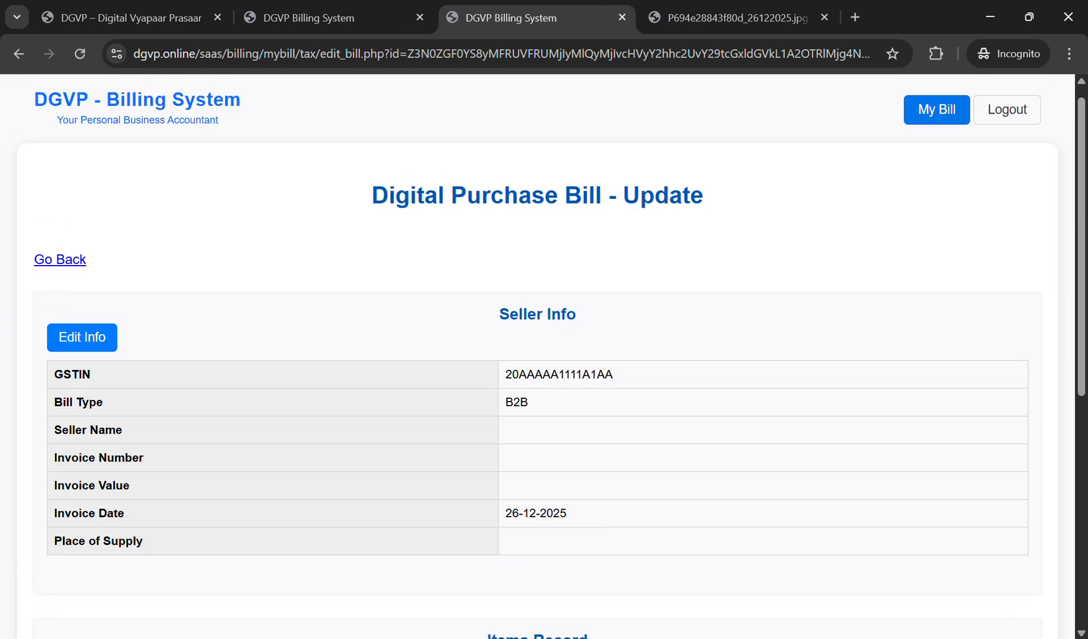
key(alt+Left)
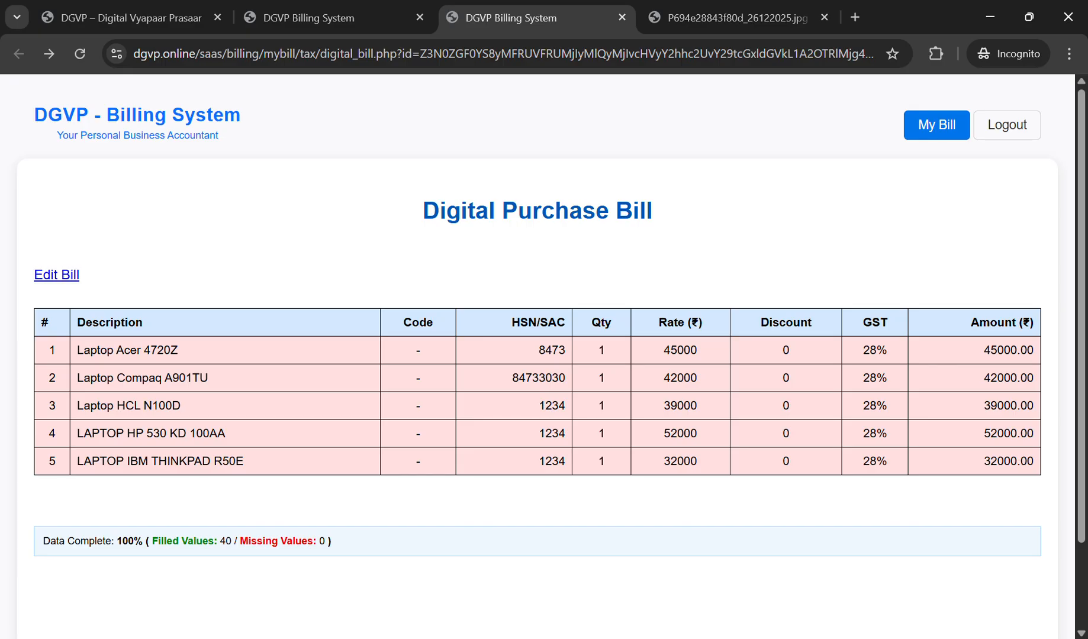
Step: Close the laptop bill's image and digital bill, then open the eight-item parts bill's digital bill
drag(220, 542, 232, 541)
drag(319, 541, 331, 541)
click(728, 18)
click(824, 18)
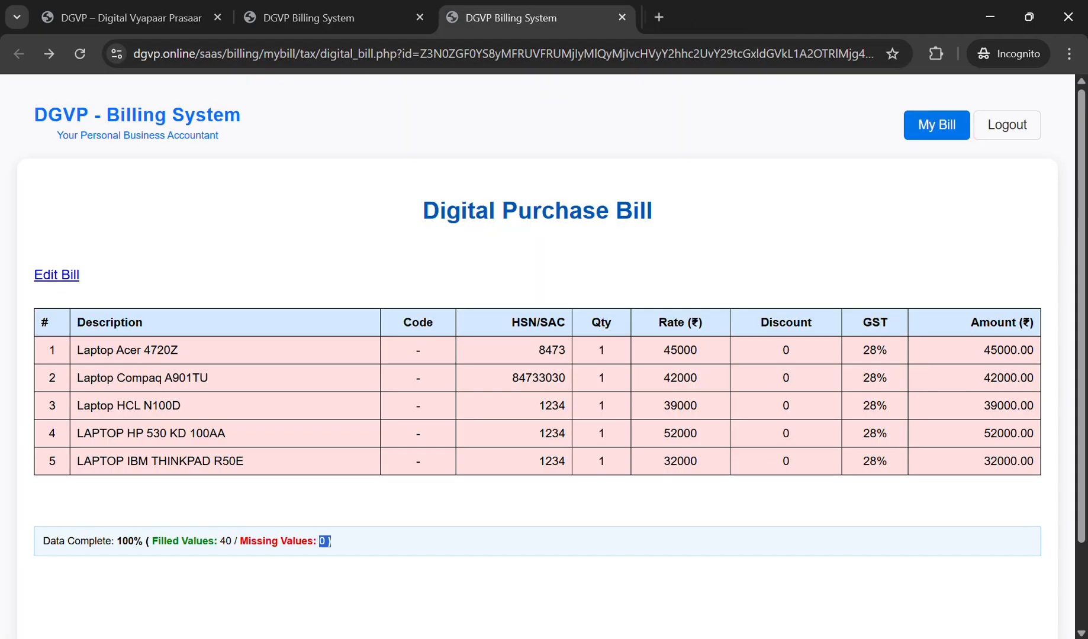
click(622, 18)
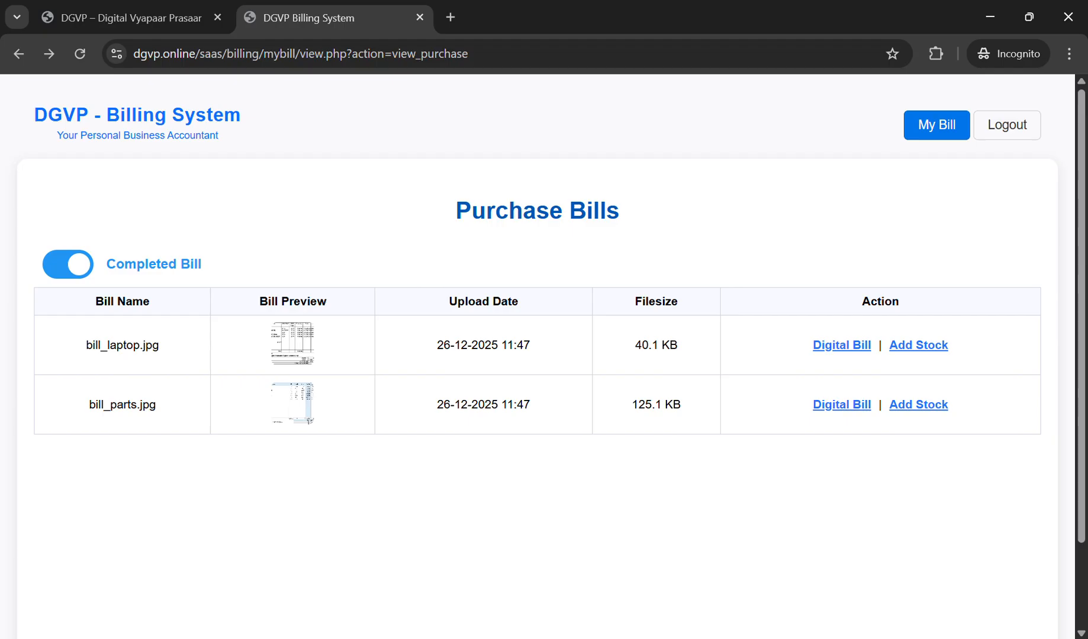
click(841, 345)
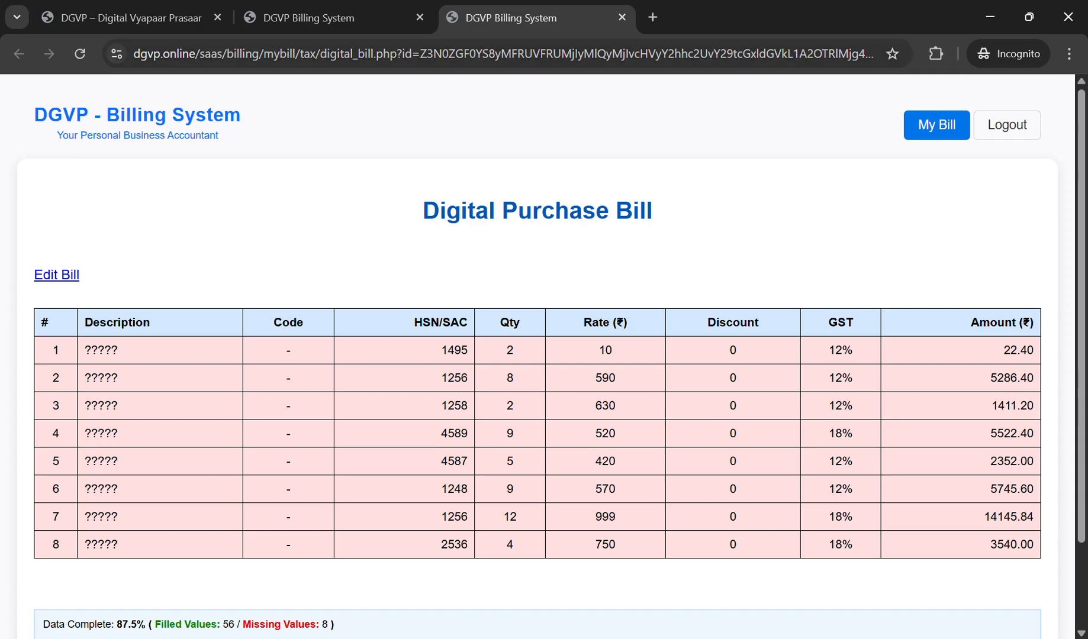
Step: Open the parts bill's image in its own tab and compare its eight items with the digital bill
click(308, 18)
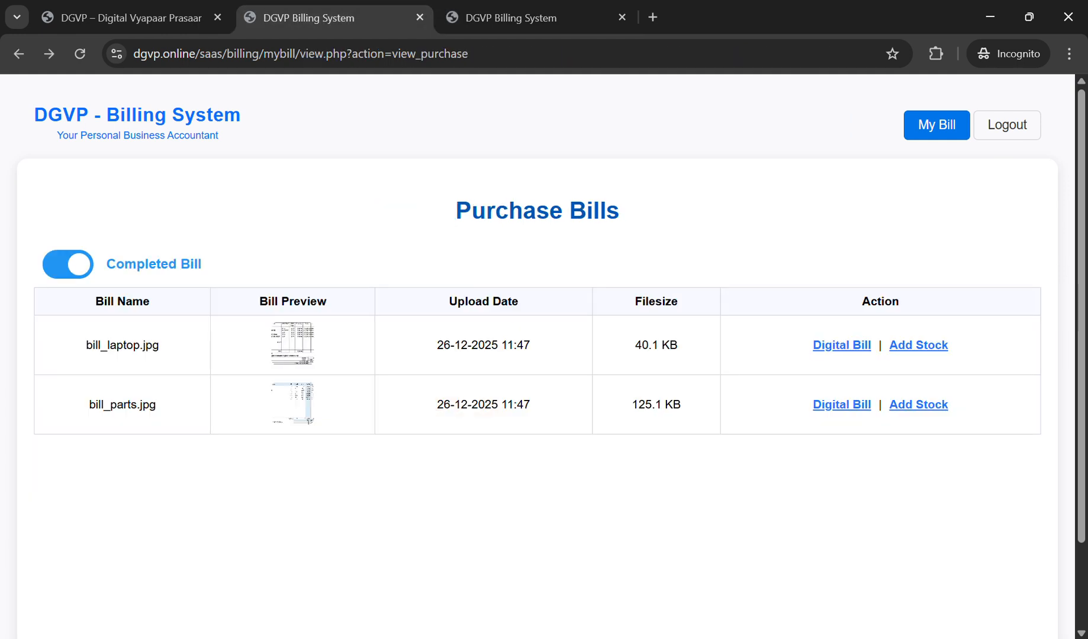
middle_click(293, 405)
click(711, 18)
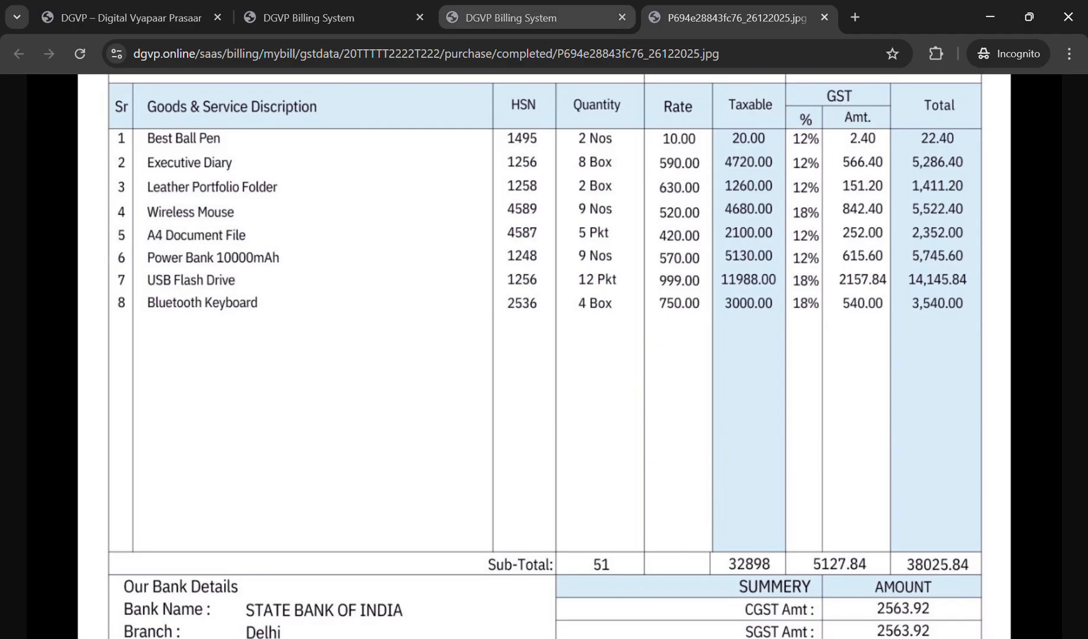
click(511, 17)
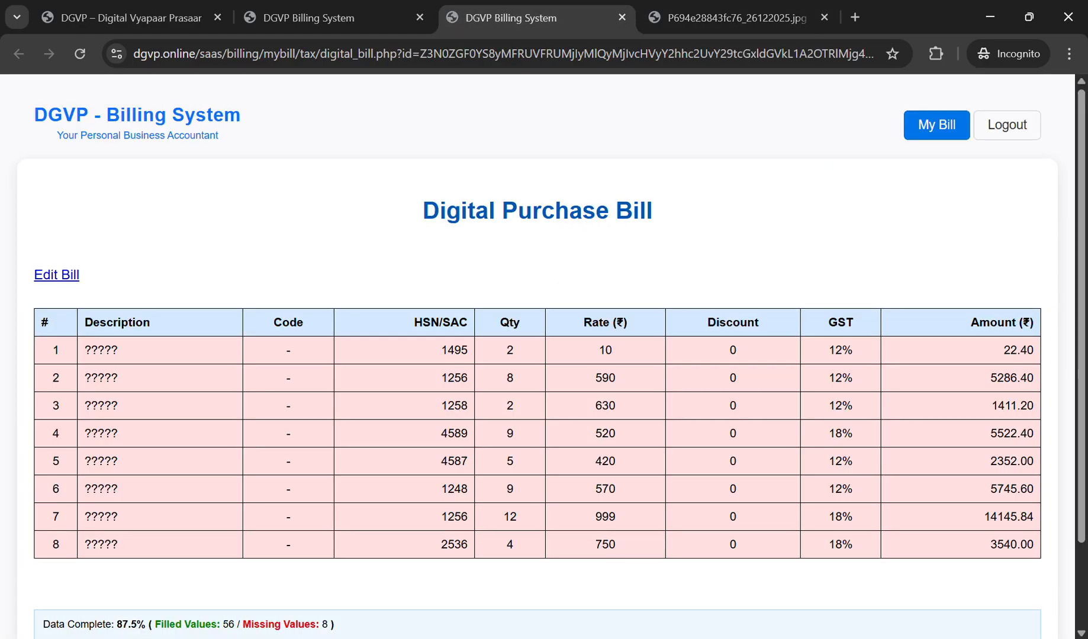
click(728, 18)
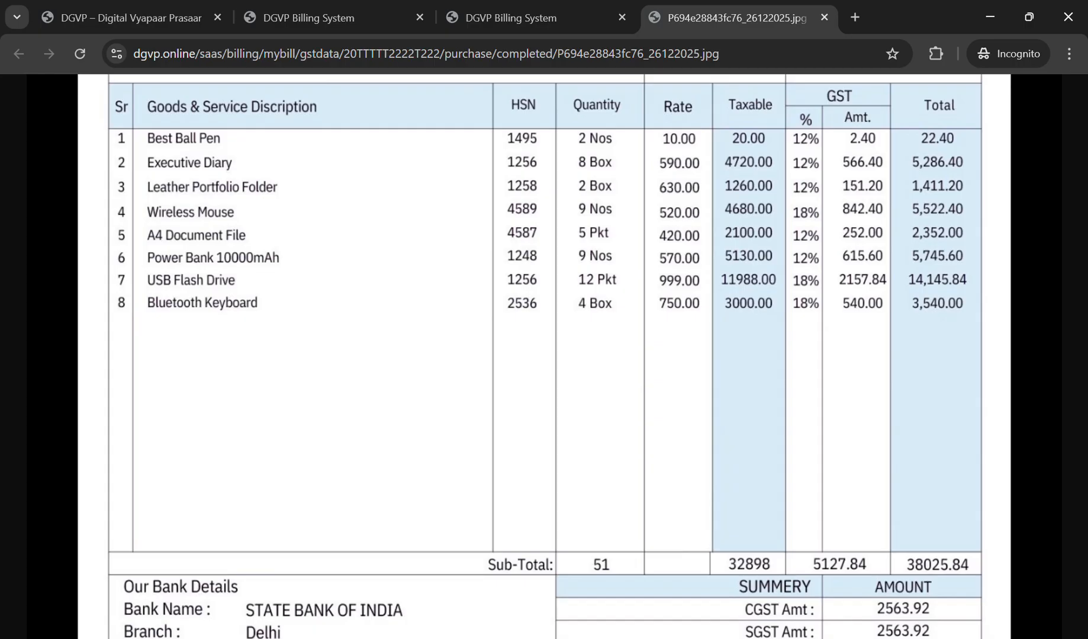
click(510, 17)
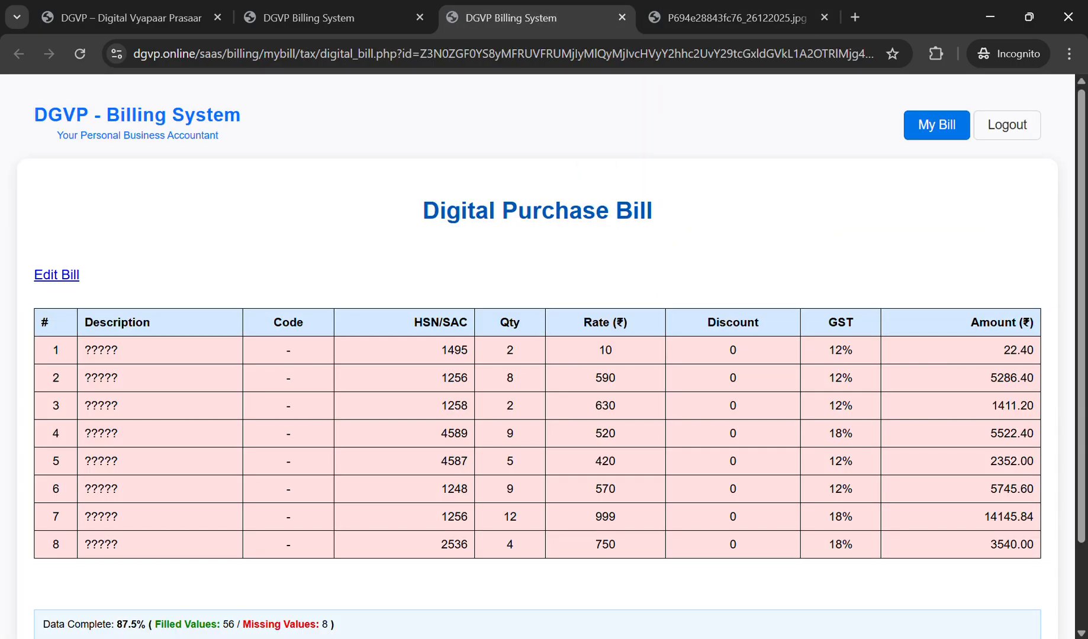
key(ctrl+Tab)
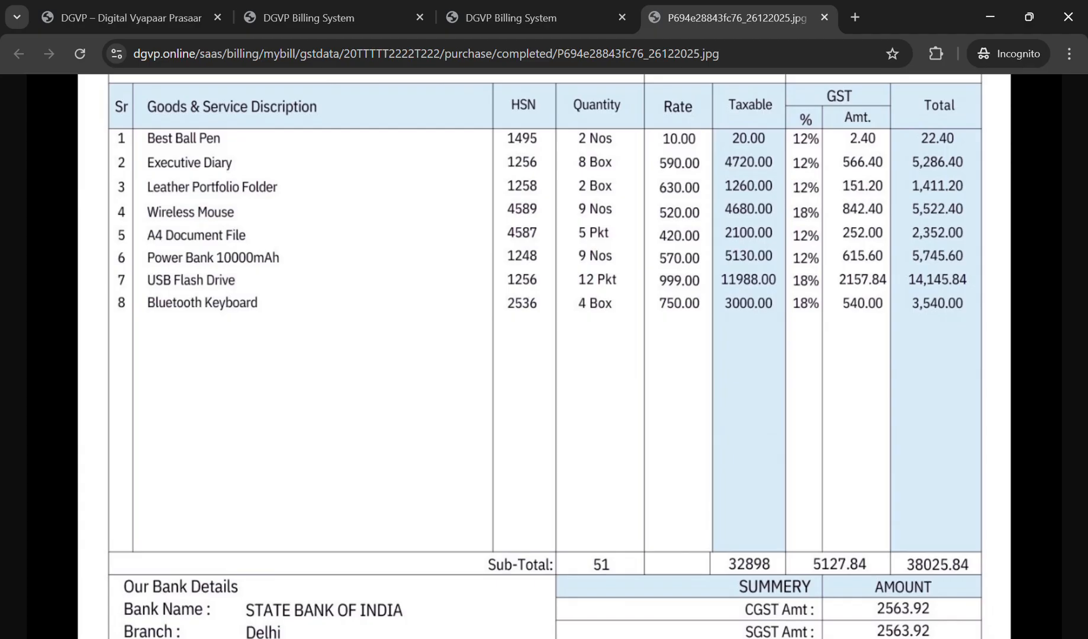
key(ctrl+shift+Tab)
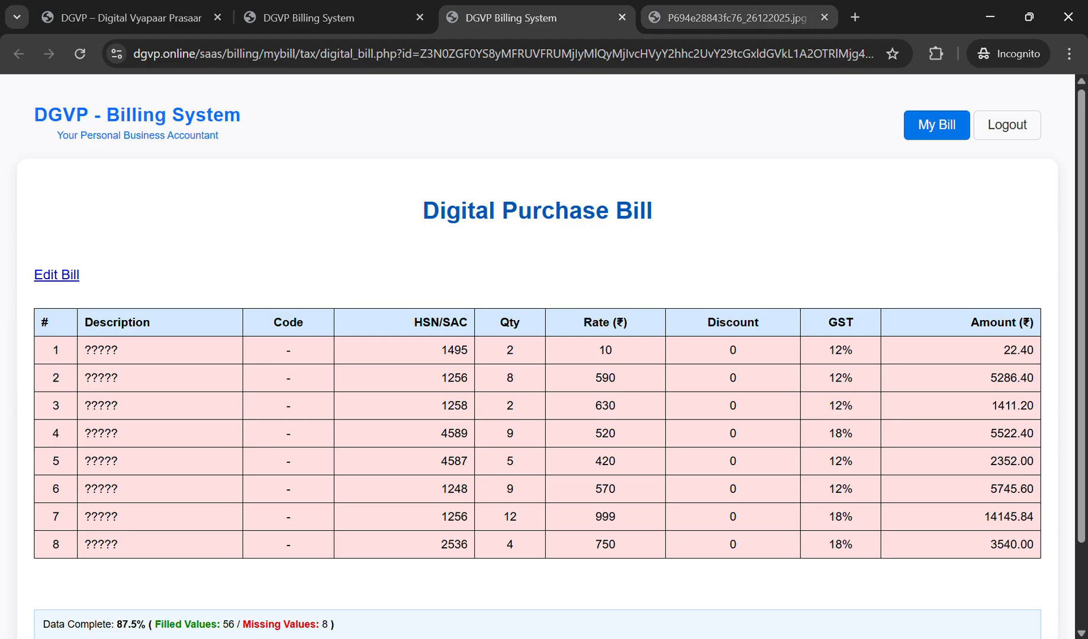
key(ctrl+Tab)
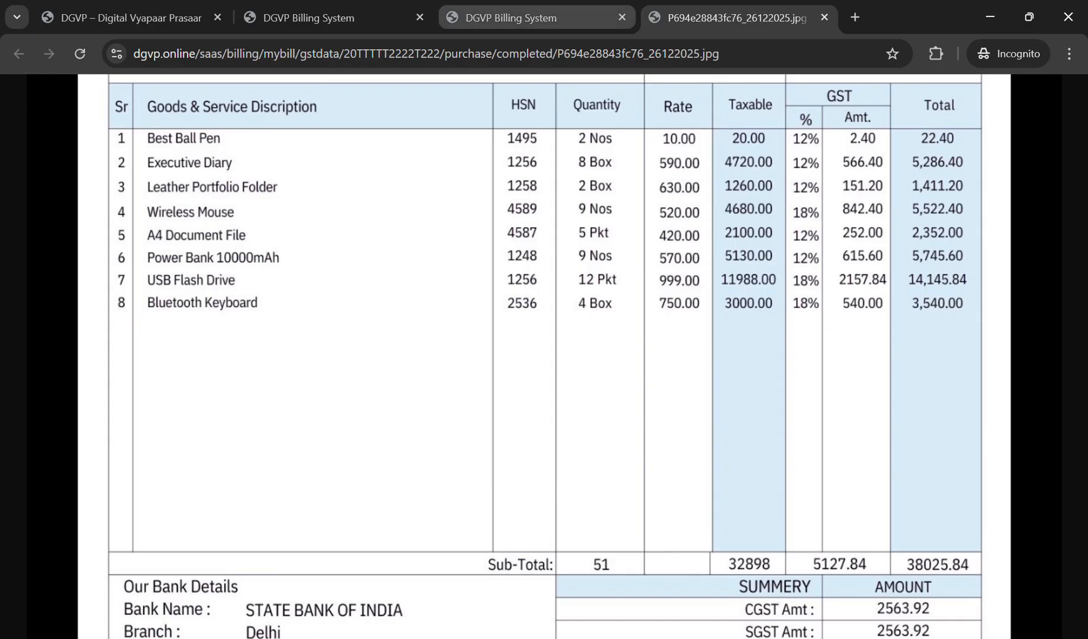
click(527, 21)
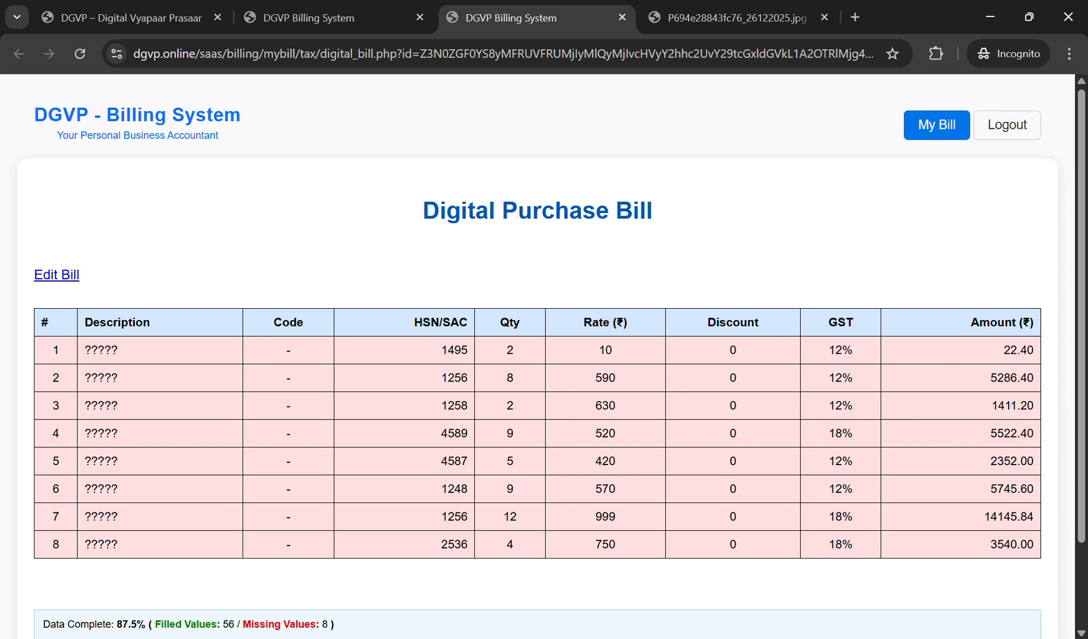
Step: Open the parts bill's update page and find the predefined description title
click(57, 275)
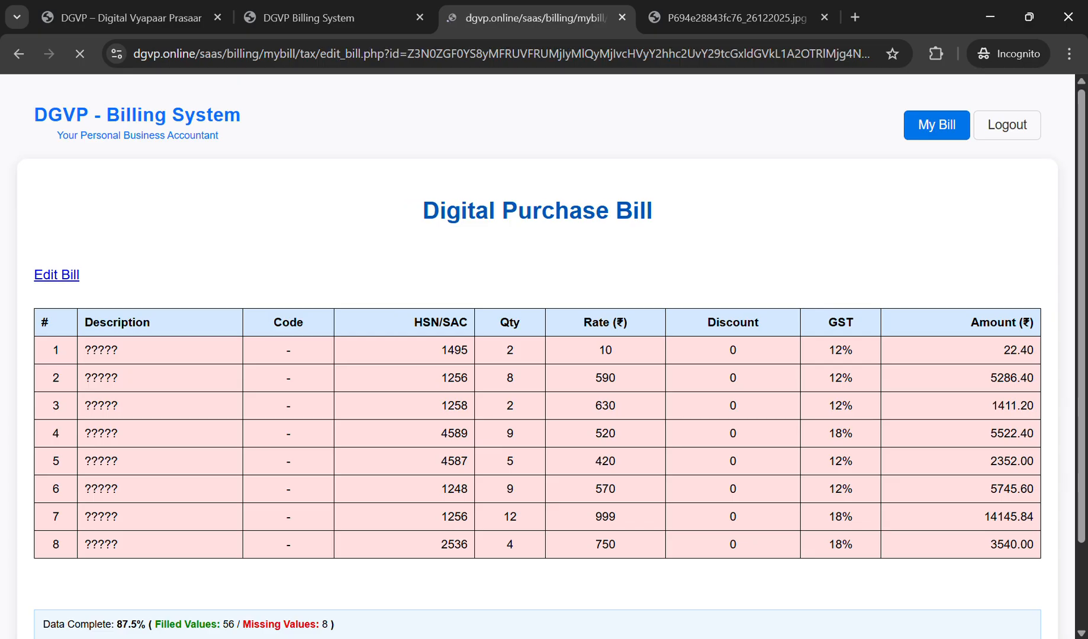
scroll(537, 356, down, 1)
scroll(538, 355, down, 6)
scroll(538, 355, down, 2)
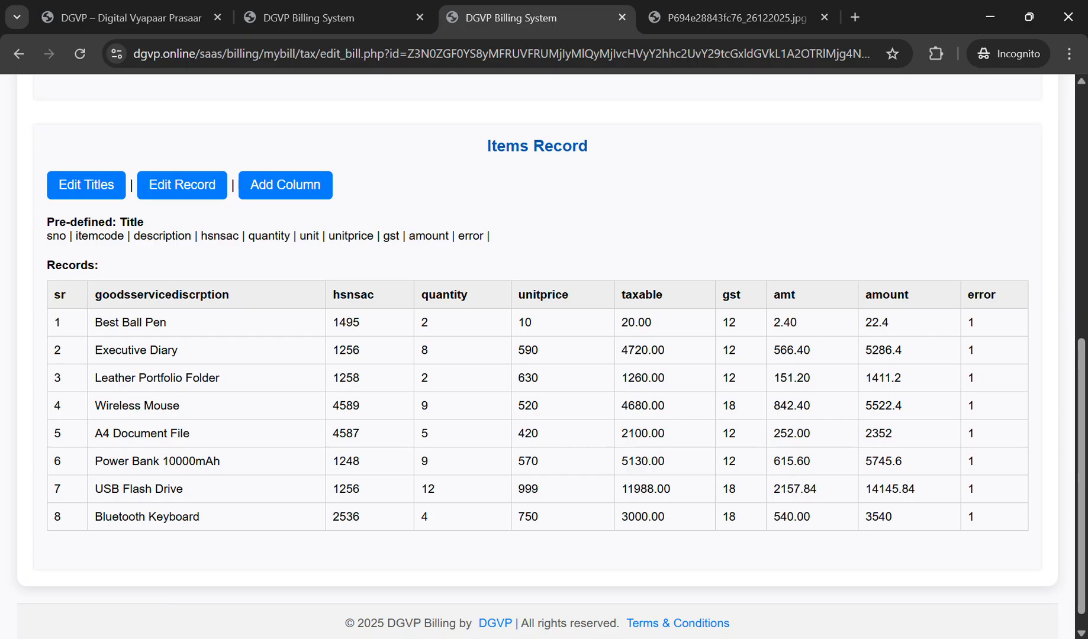
double_click(163, 236)
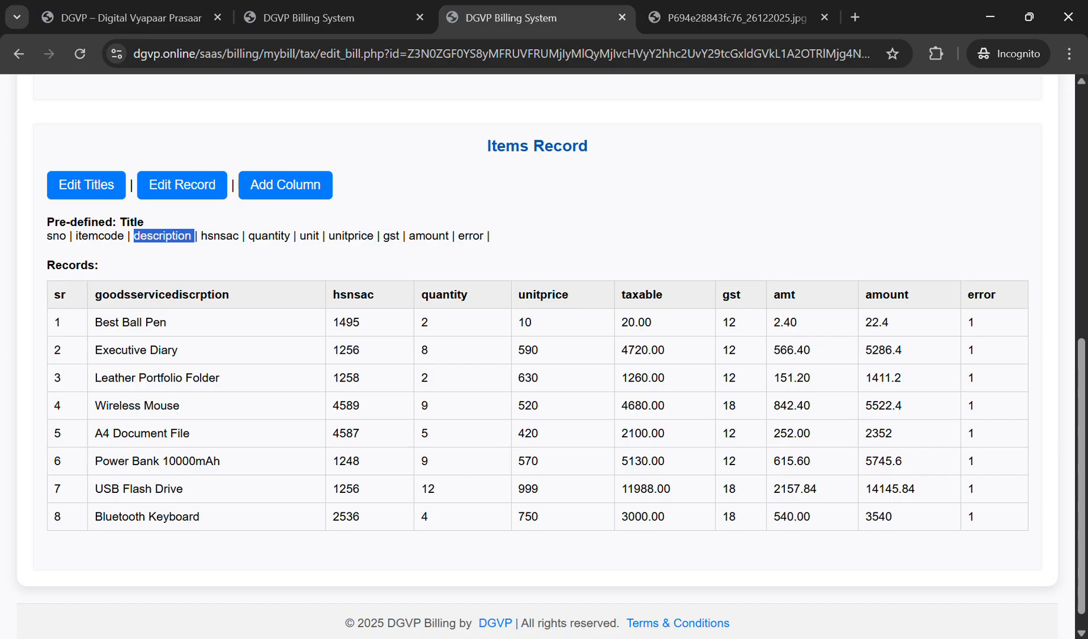
Step: Try editing the description and sr column titles, then discard those title edits
click(86, 185)
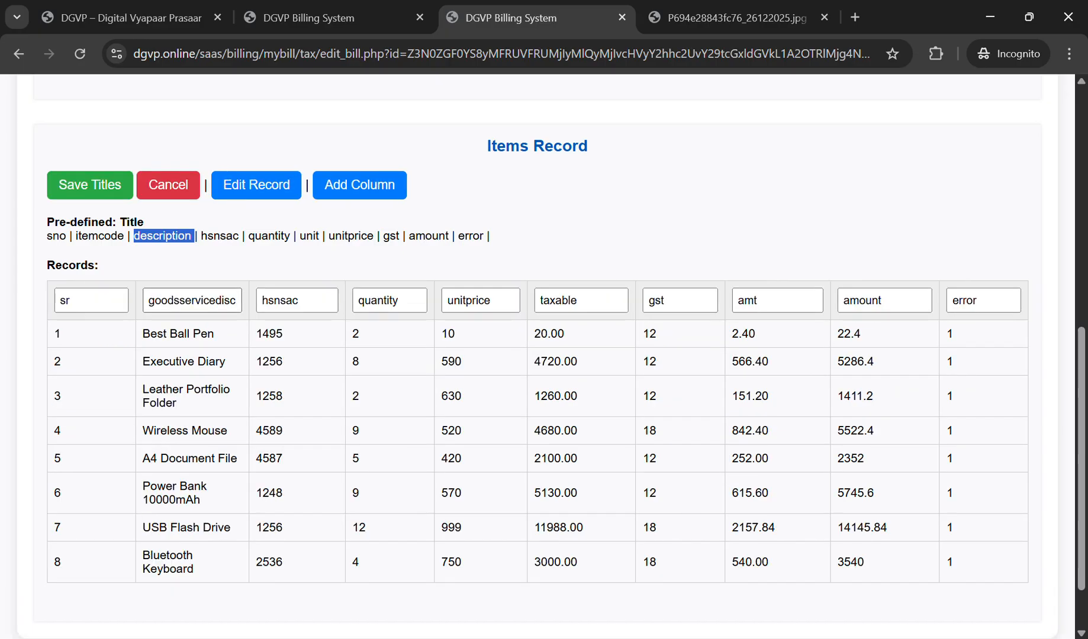
double_click(221, 301)
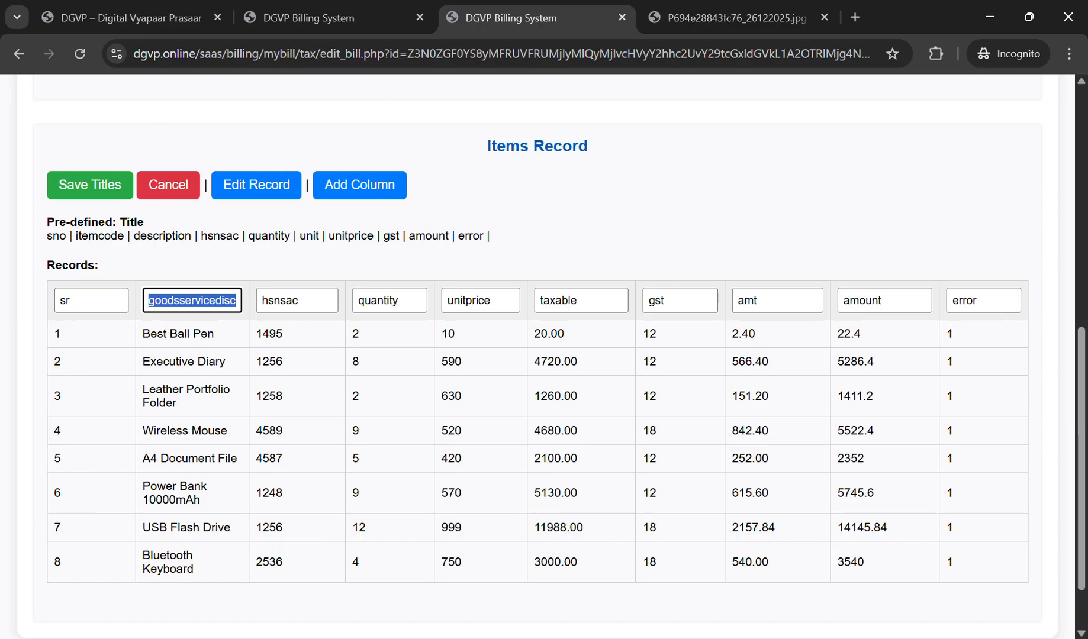
double_click(163, 237)
key(ctrl+c)
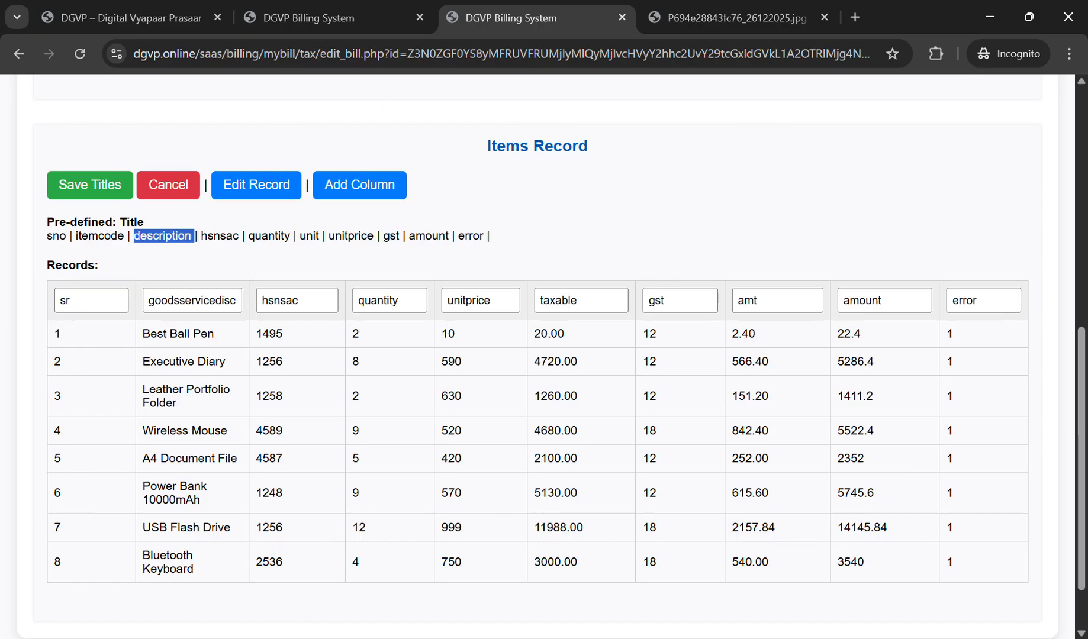
click(206, 300)
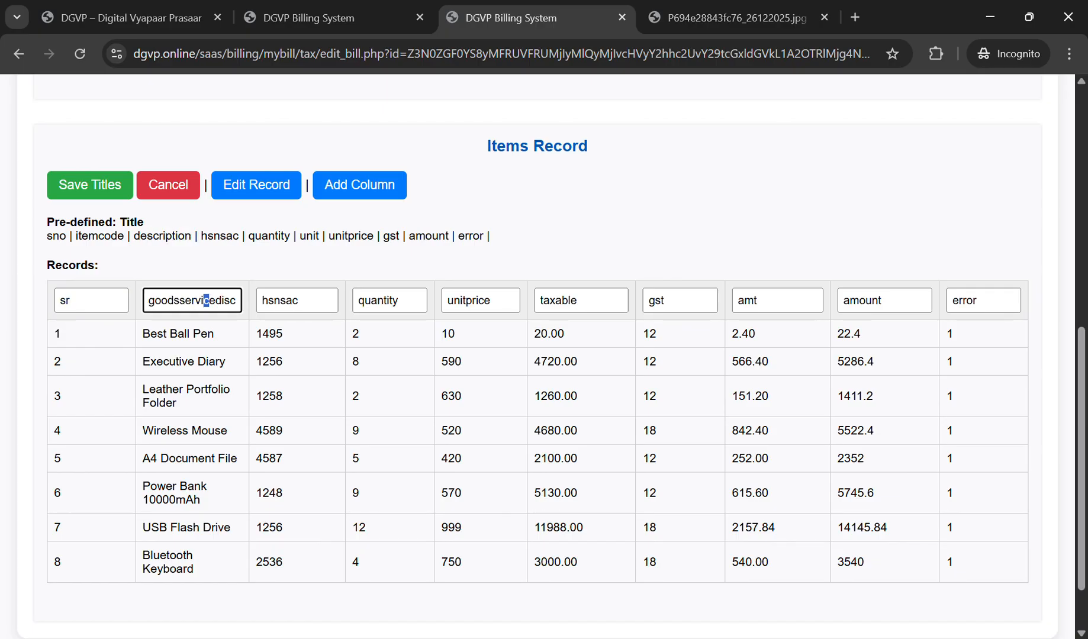
key(ctrl+a)
key(ctrl+v)
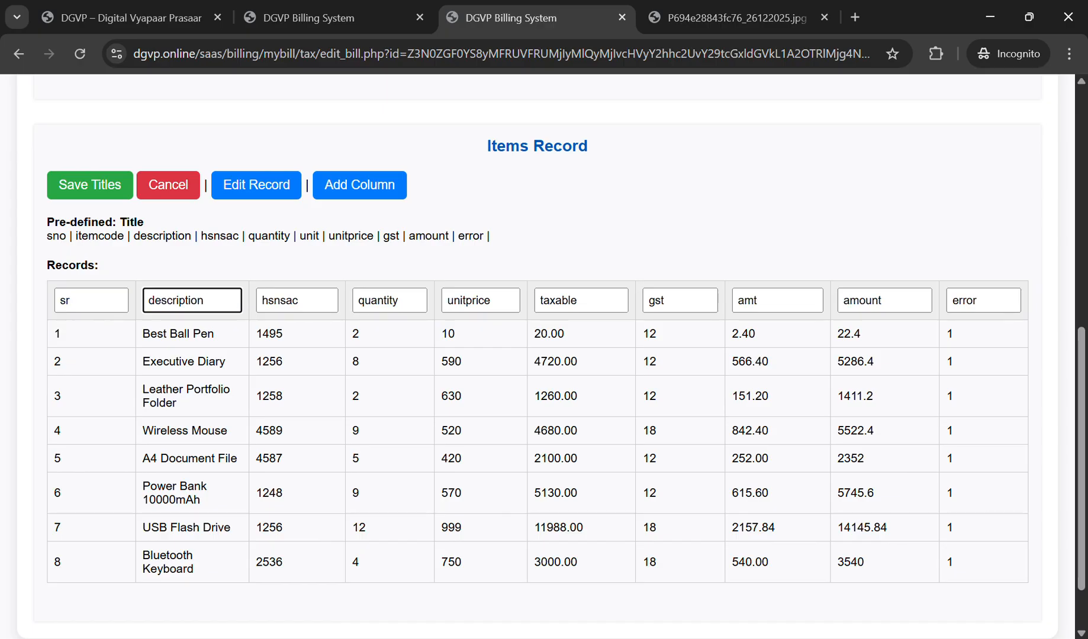
key(BackSpace)
click(89, 300)
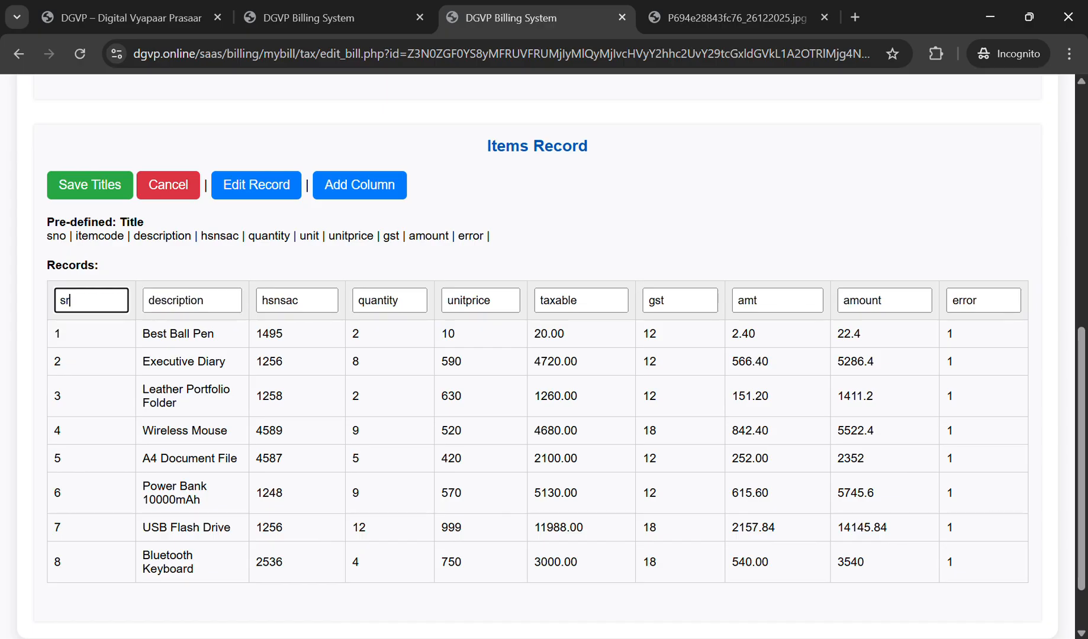
key(BackSpace)
key(ctrl+a)
click(168, 185)
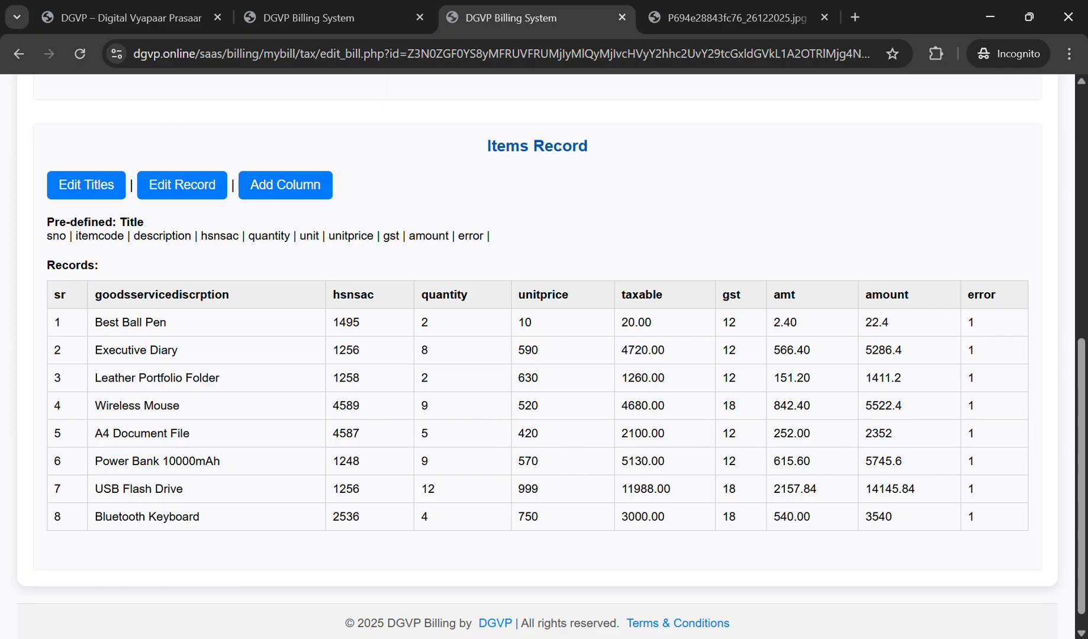
Step: Change the second column title to description and save the titles
click(87, 185)
double_click(185, 301)
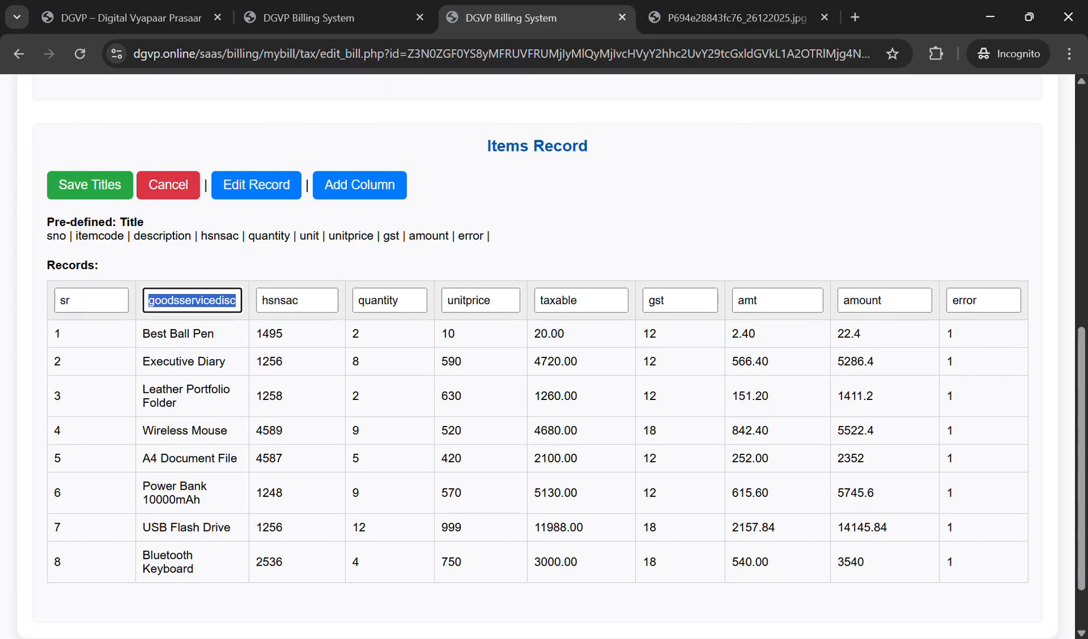
key(ctrl+v)
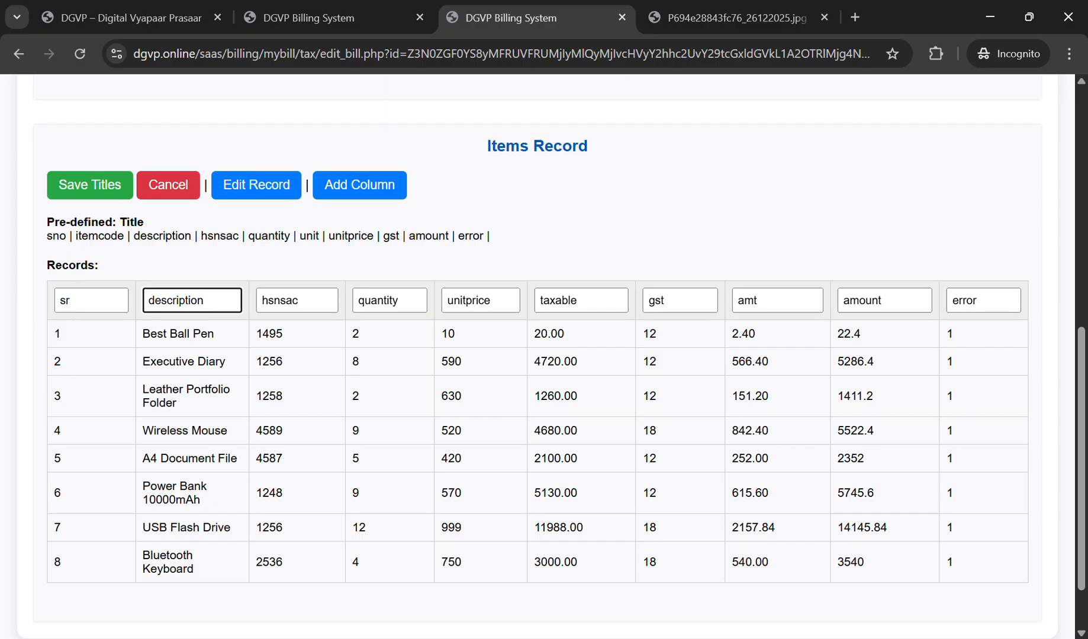
click(89, 185)
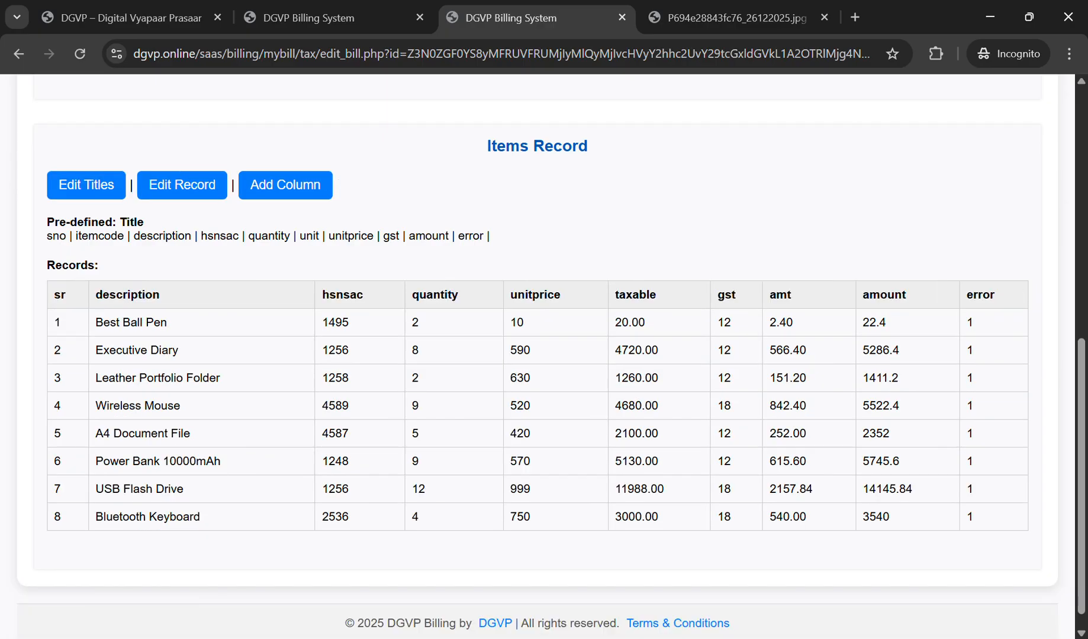
key(Return)
Step: Add a new empty column to the items record and save it
click(285, 185)
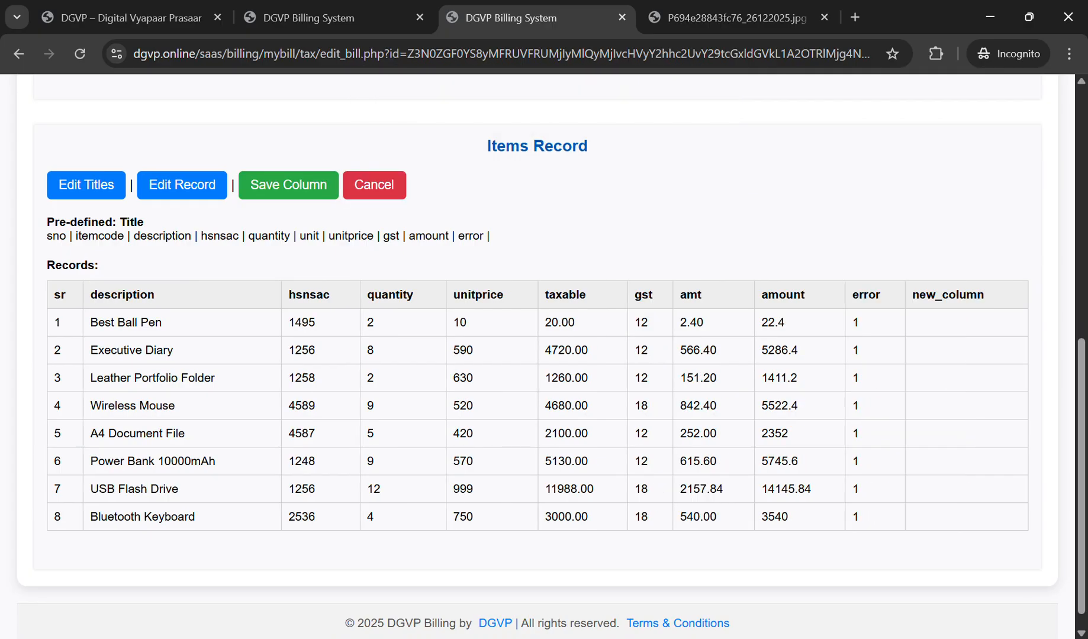
click(288, 185)
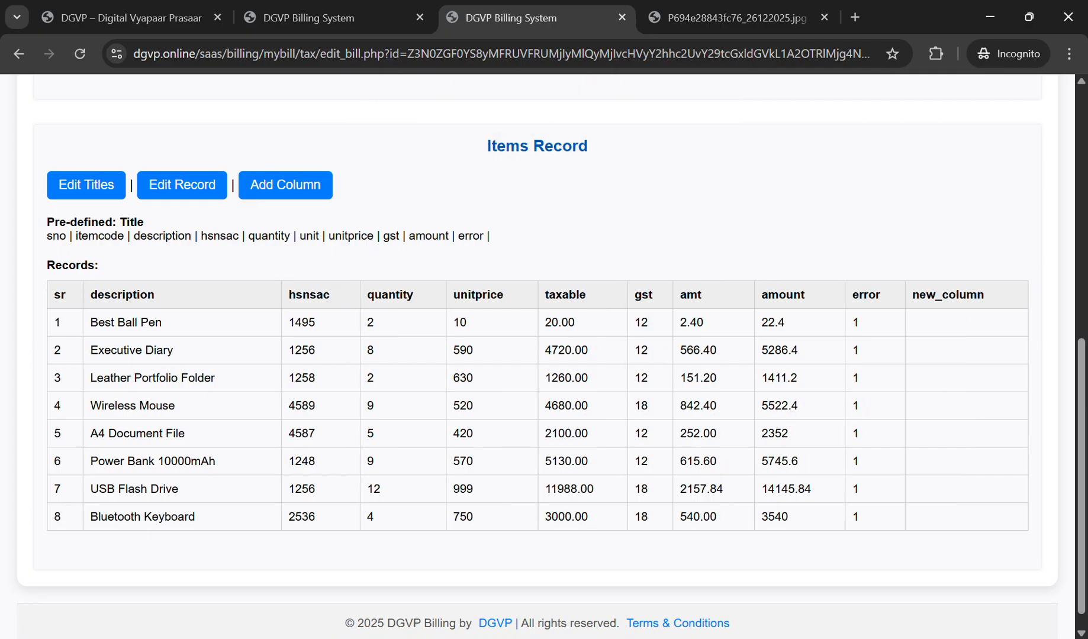
key(Return)
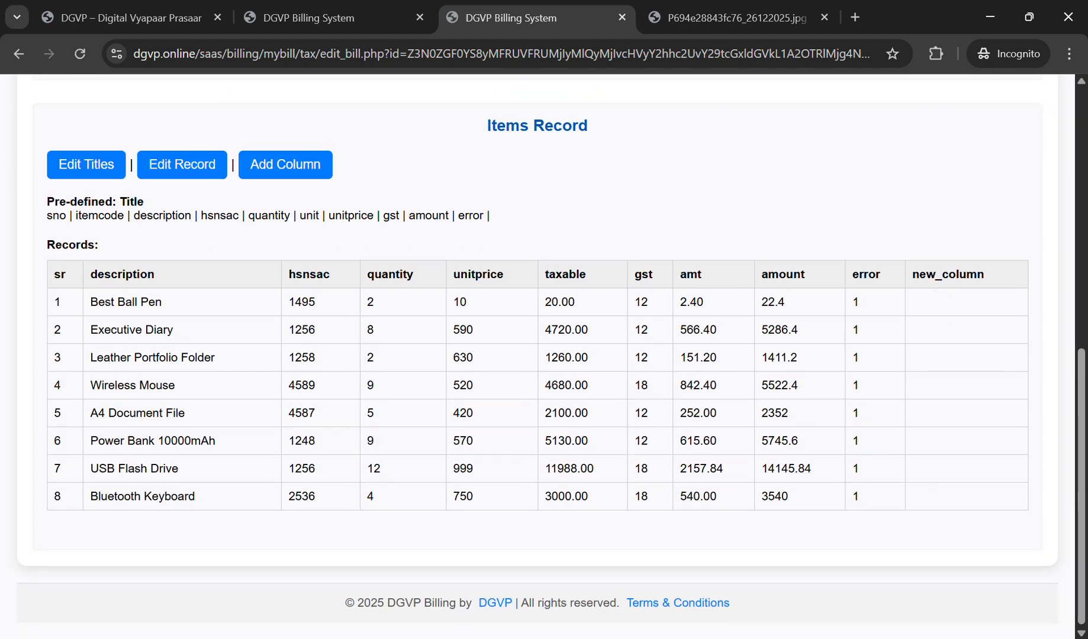
Step: Enter the first rows' units from the bill image: Nos for row 1, Box for row 3
click(182, 164)
click(969, 308)
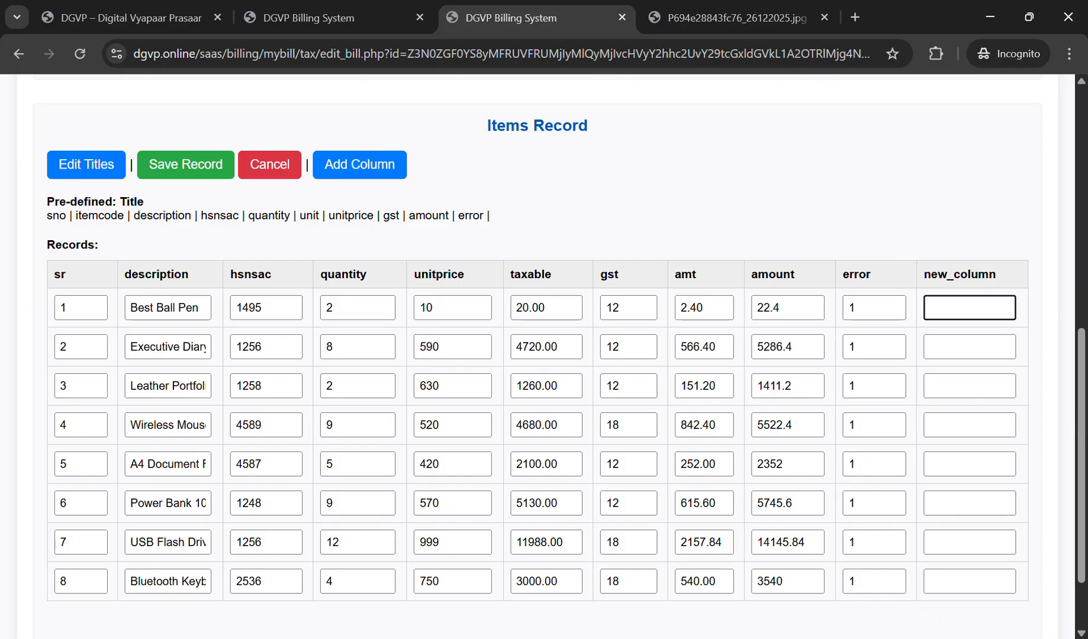
key(ctrl+Tab)
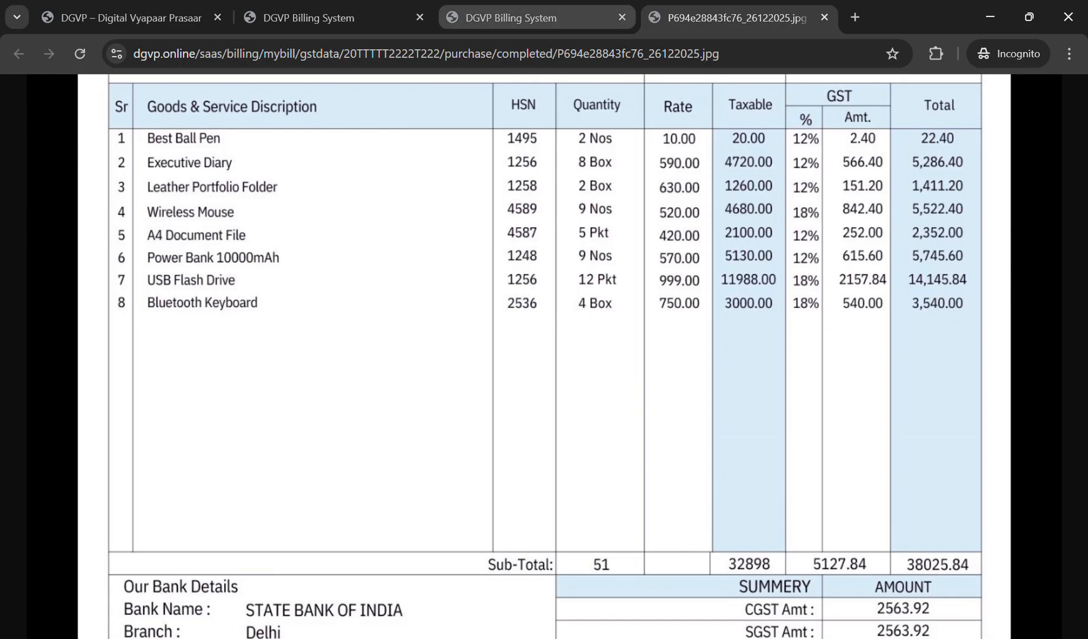
key(ctrl+shift+Tab)
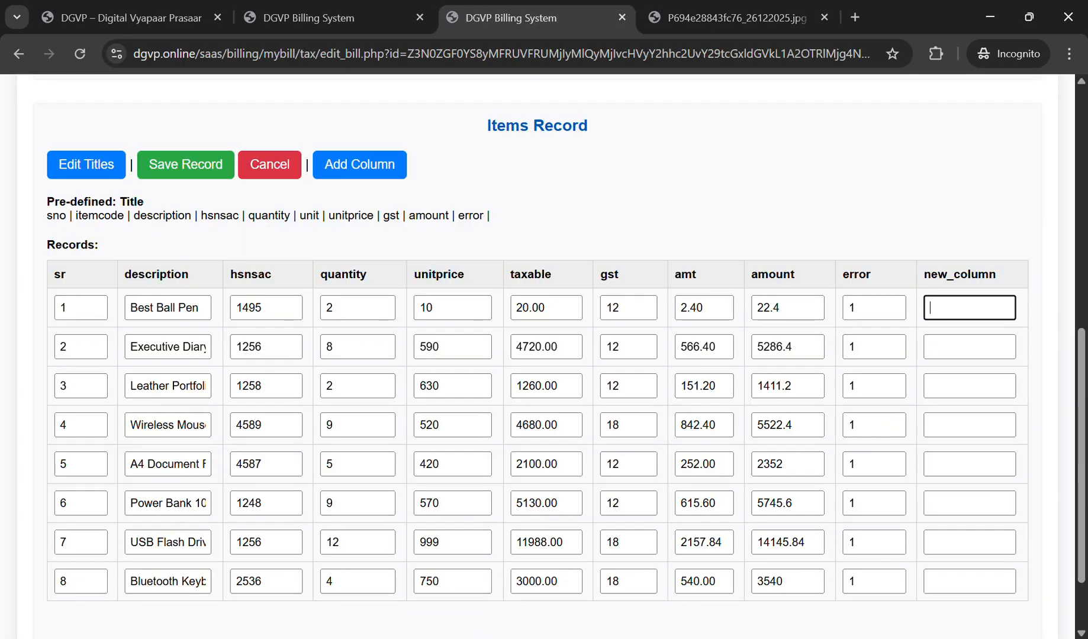
text(Nos)
key(Tab)
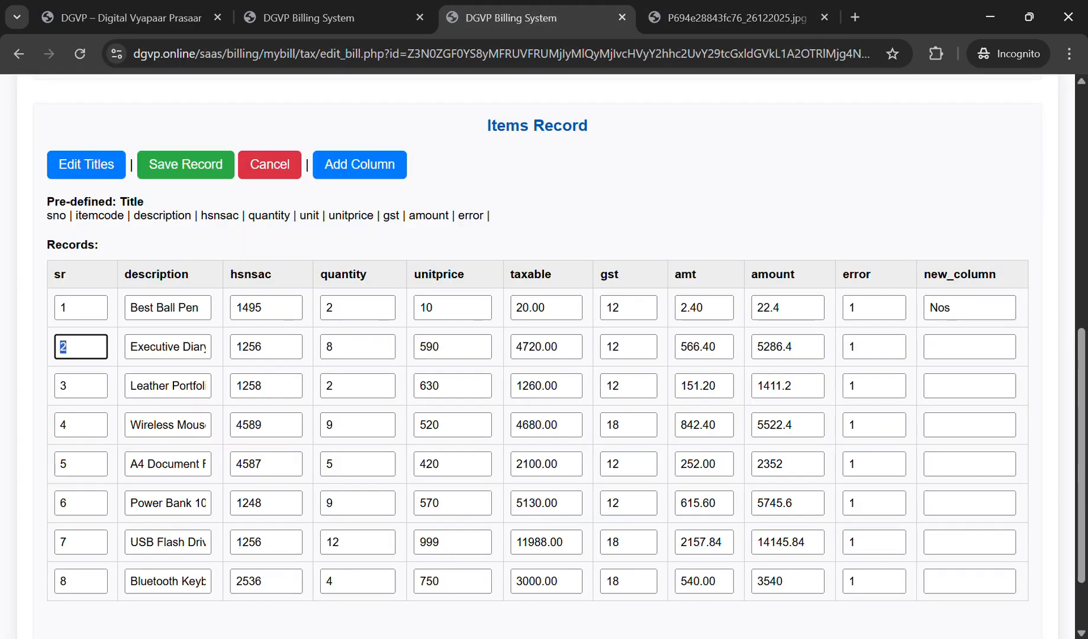
click(970, 346)
text(Nos)
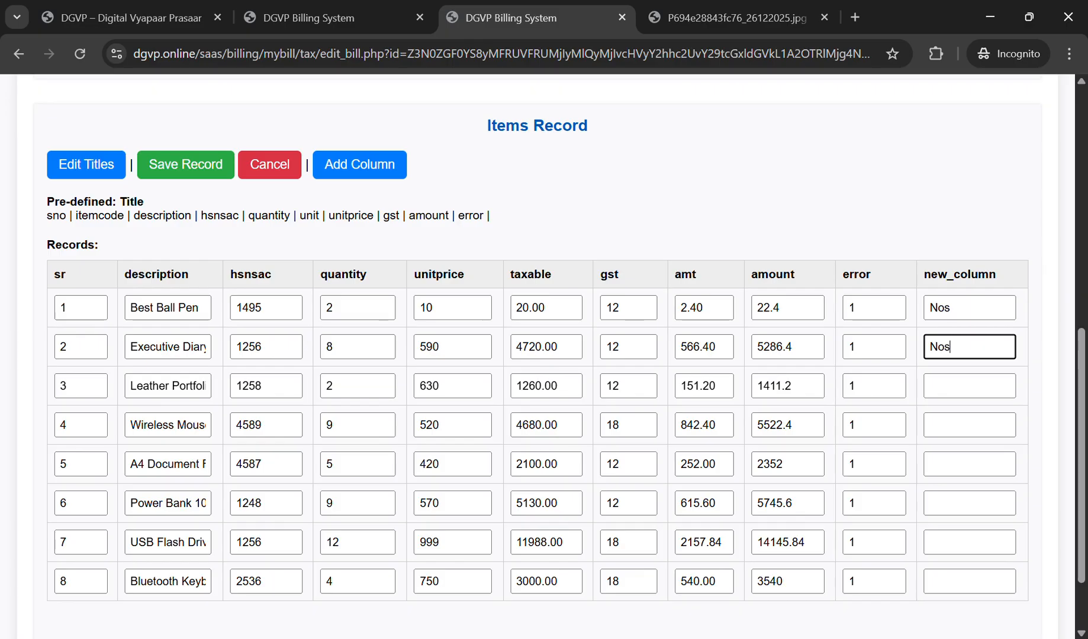
key(Tab)
key(Tab)
key(Tab)
key(Tab)
key(Tab)
key(Tab)
key(Tab)
key(Tab)
key(Tab)
key(Tab)
key(Tab)
key(Tab)
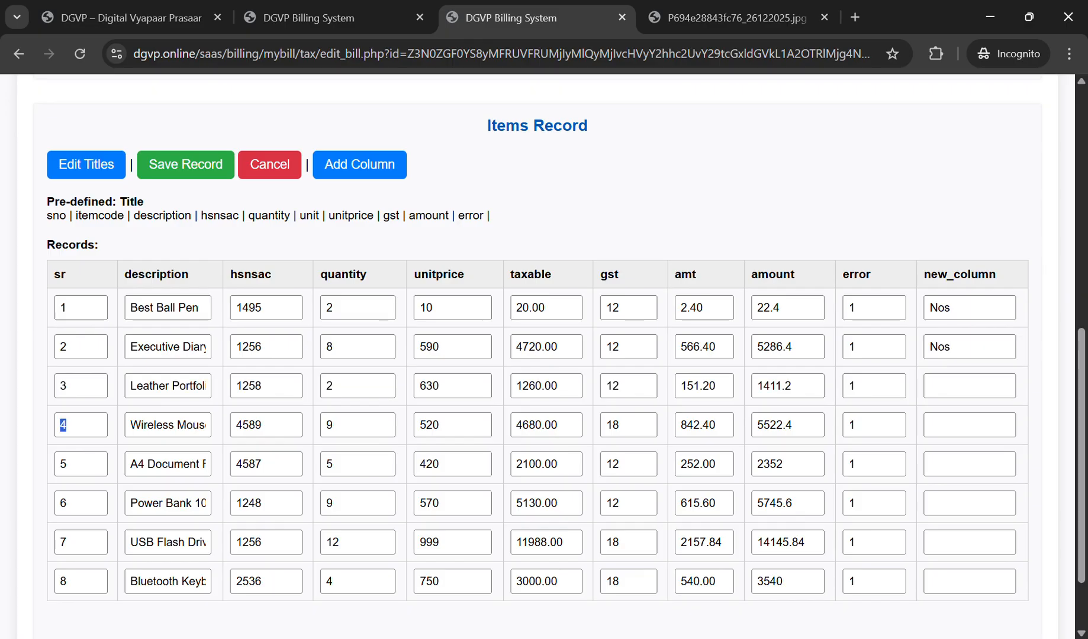
key(shift+Tab)
text(Bo)
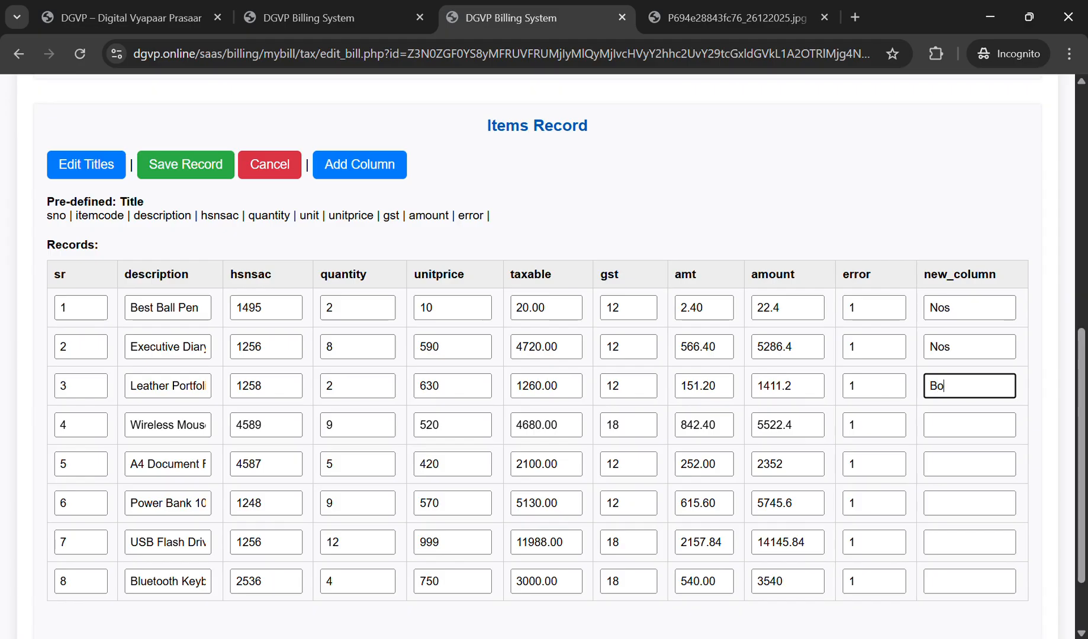
text(x)
key(Tab)
Step: Correct row 2's unit to Box and enter Nos for row 4
key(ctrl+Tab)
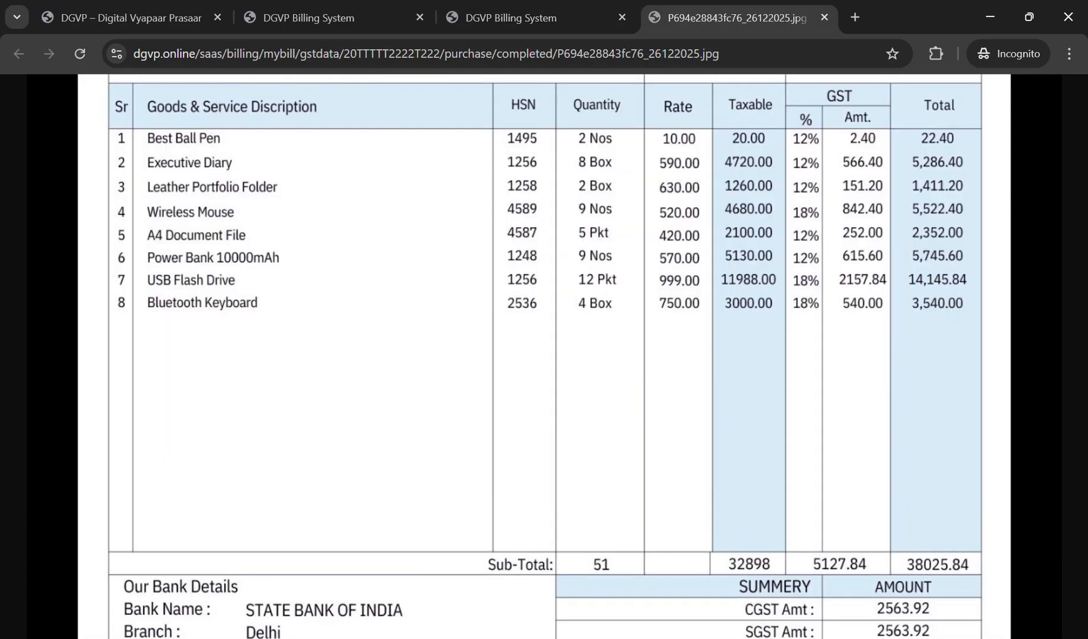
key(ctrl+shift+Tab)
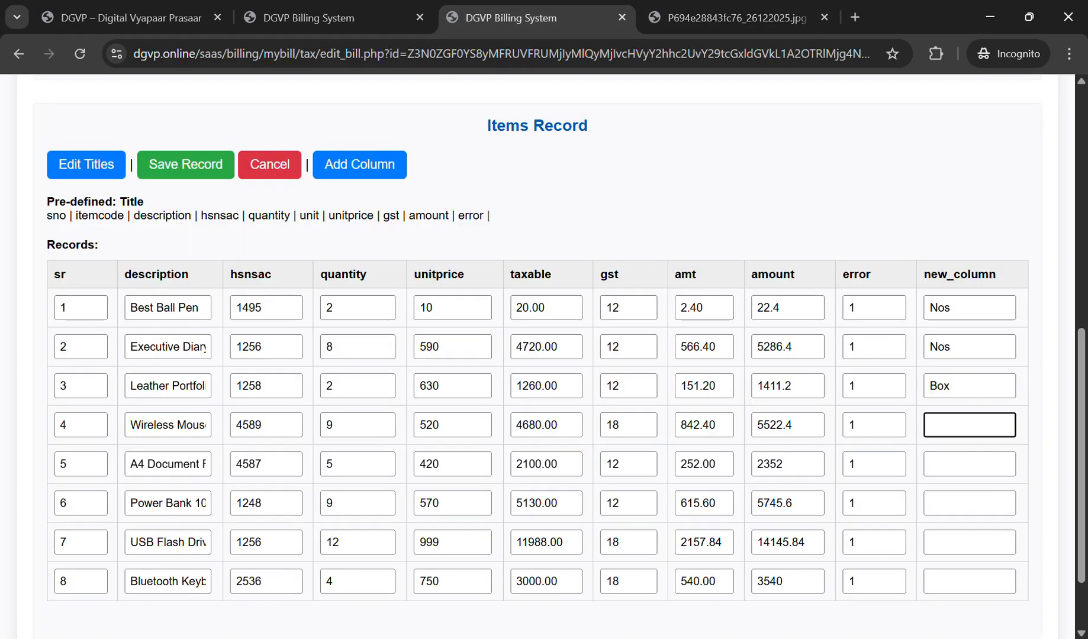
drag(962, 348, 787, 347)
text(Bo)
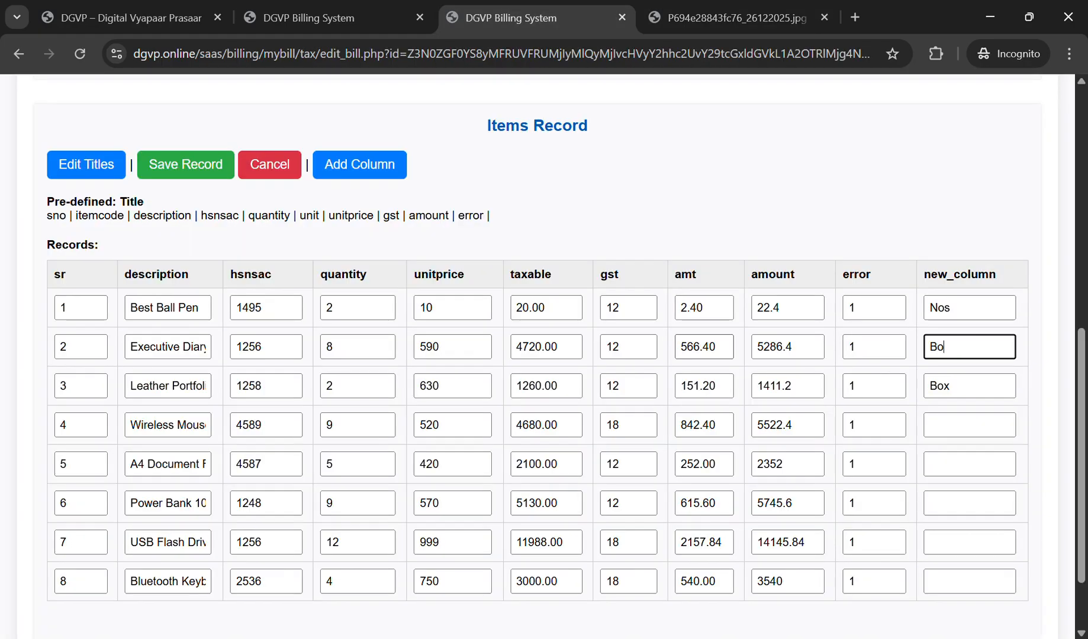
text(x)
click(966, 425)
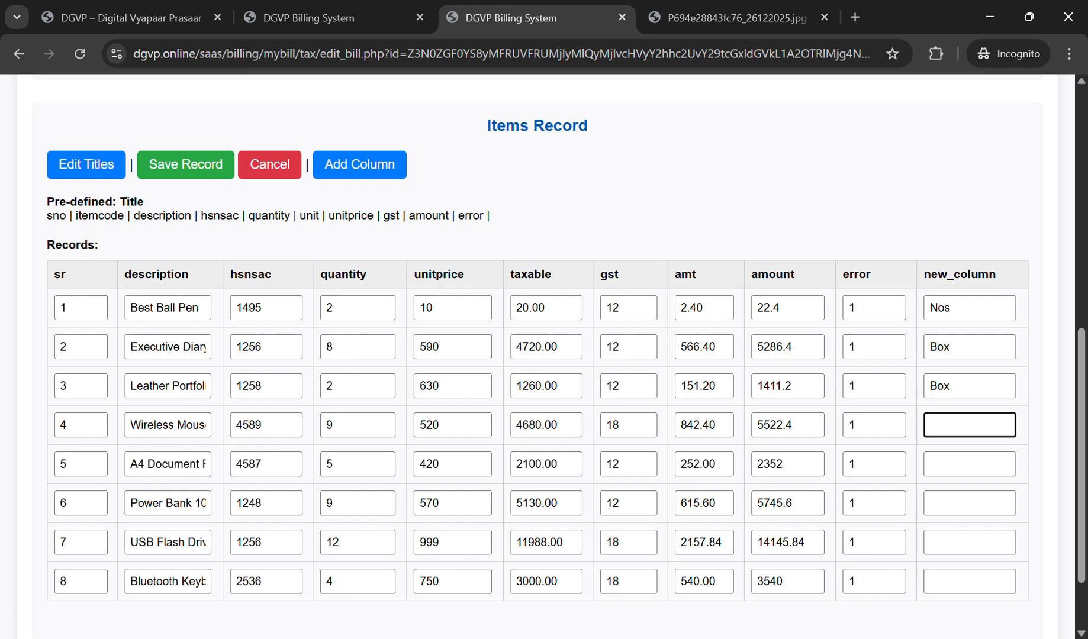
text(Nos)
key(BackSpace)
text(s)
Step: Enter units Pkt, Nos, Pkt and Box for rows 5–8 and save the item records
key(ctrl+Tab)
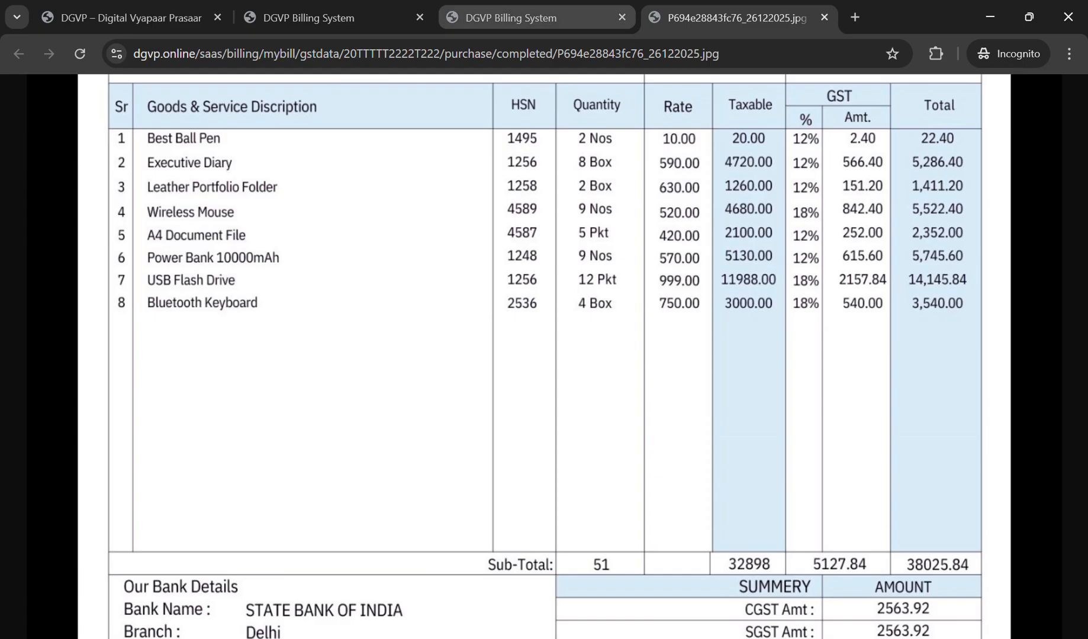
click(533, 18)
click(969, 464)
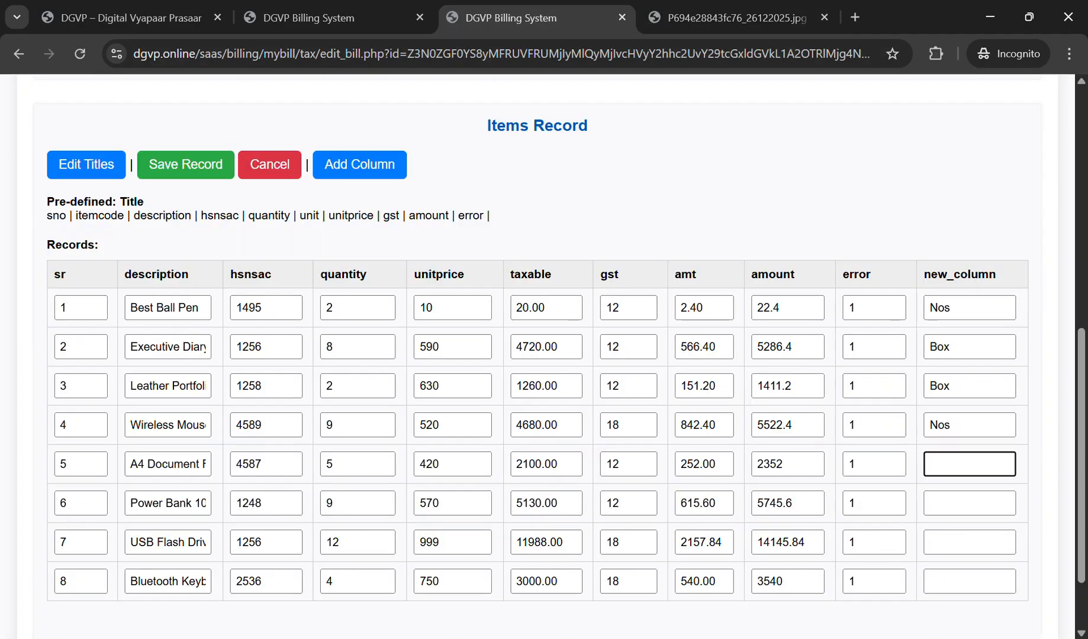
text(Pkt)
key(Tab)
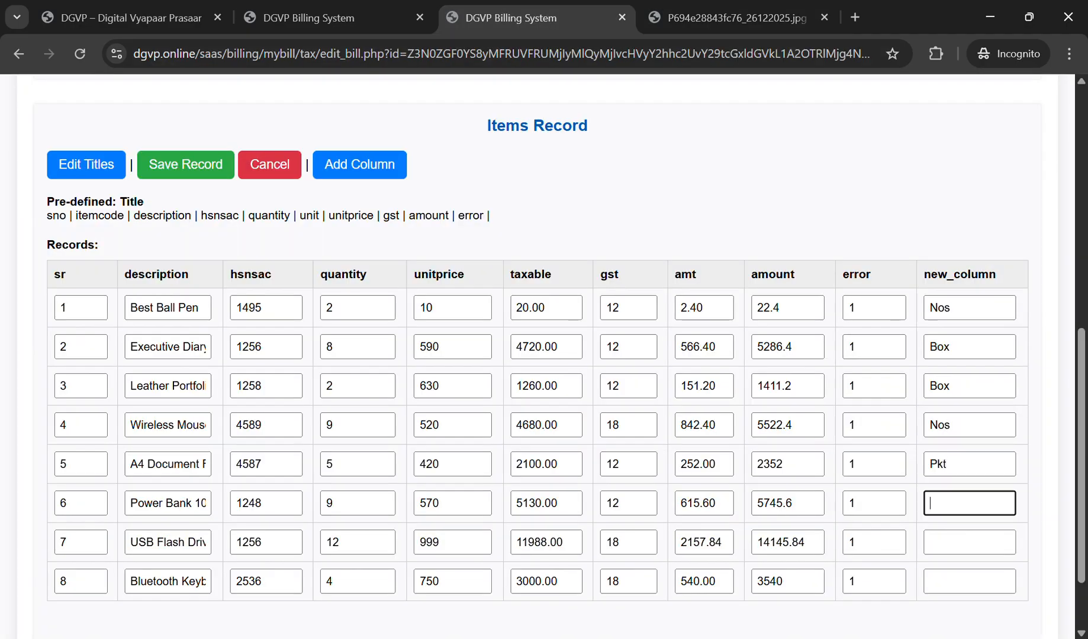
text(Nos)
key(Tab)
text(Pkt)
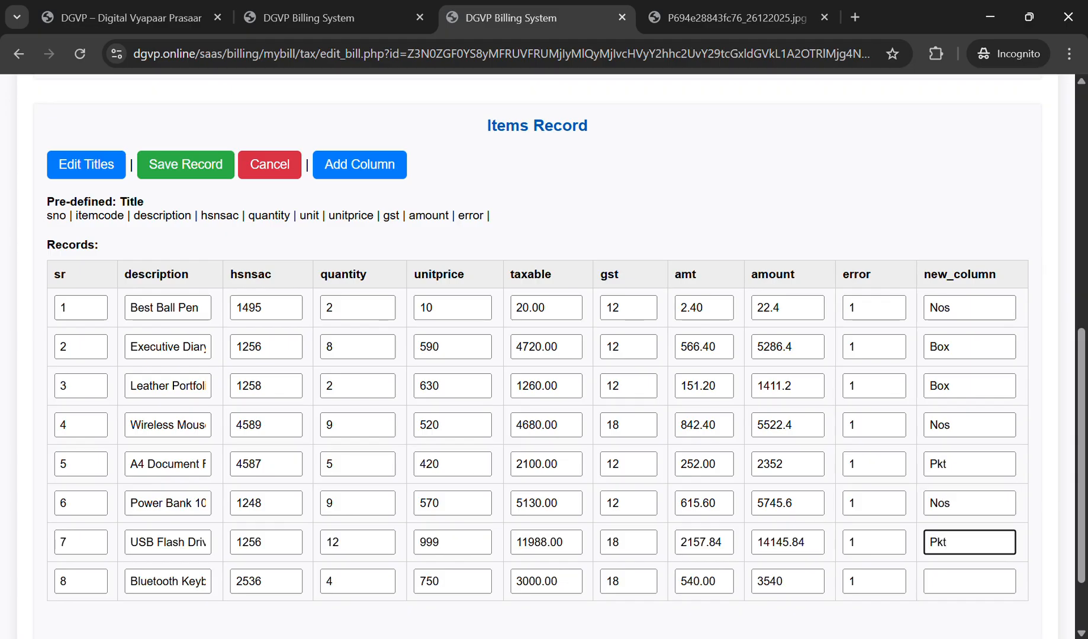
key(Tab)
text(Box)
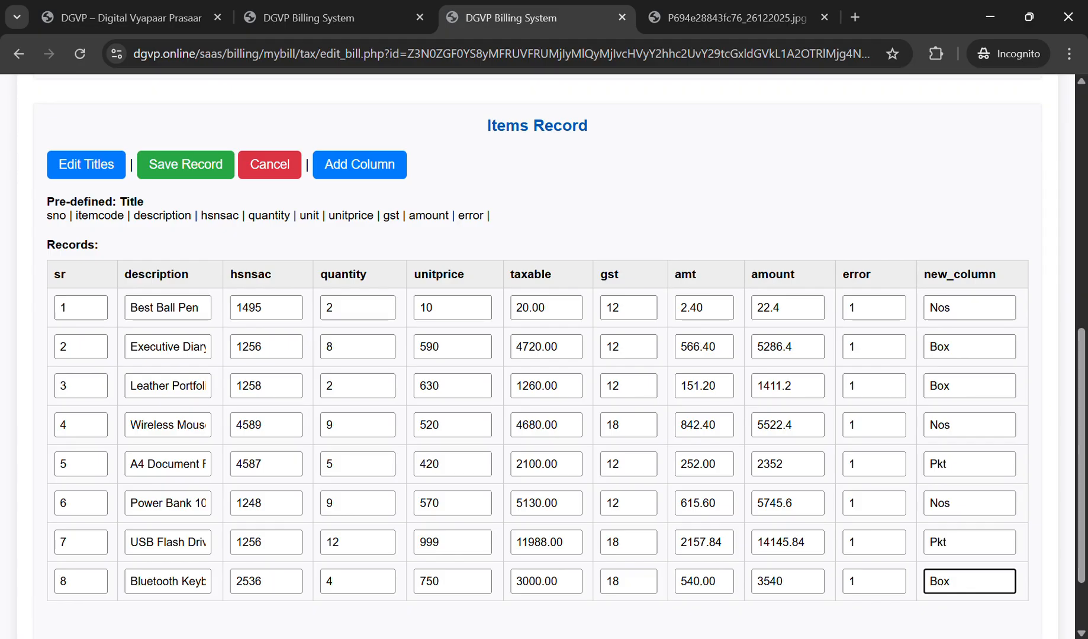
key(Return)
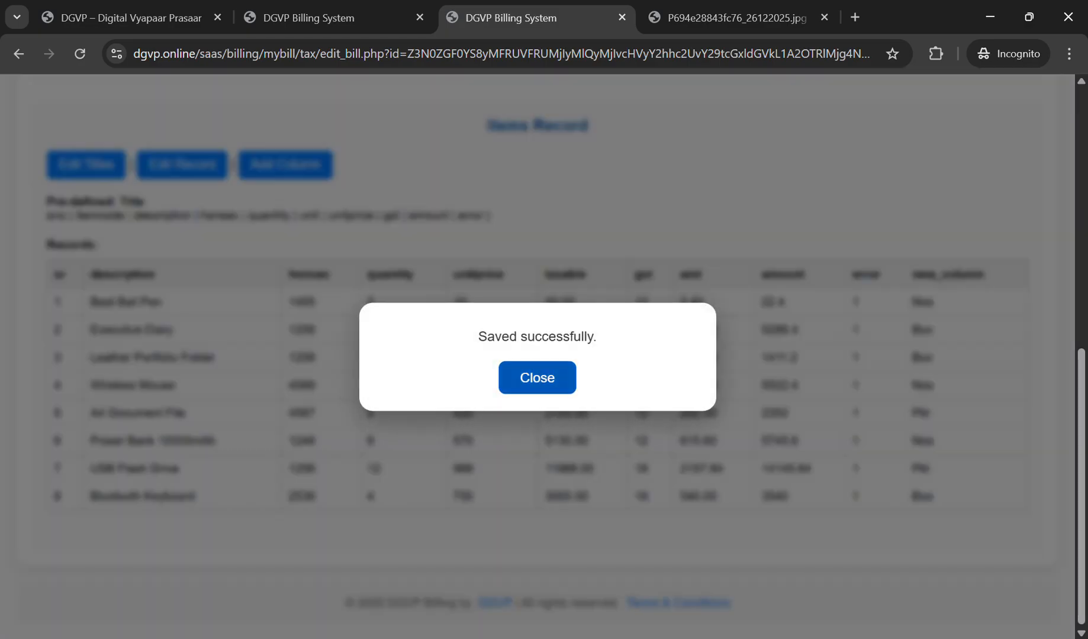
Step: Retitle new_column as unit and save the column titles
key(Return)
scroll(537, 355, down, 6)
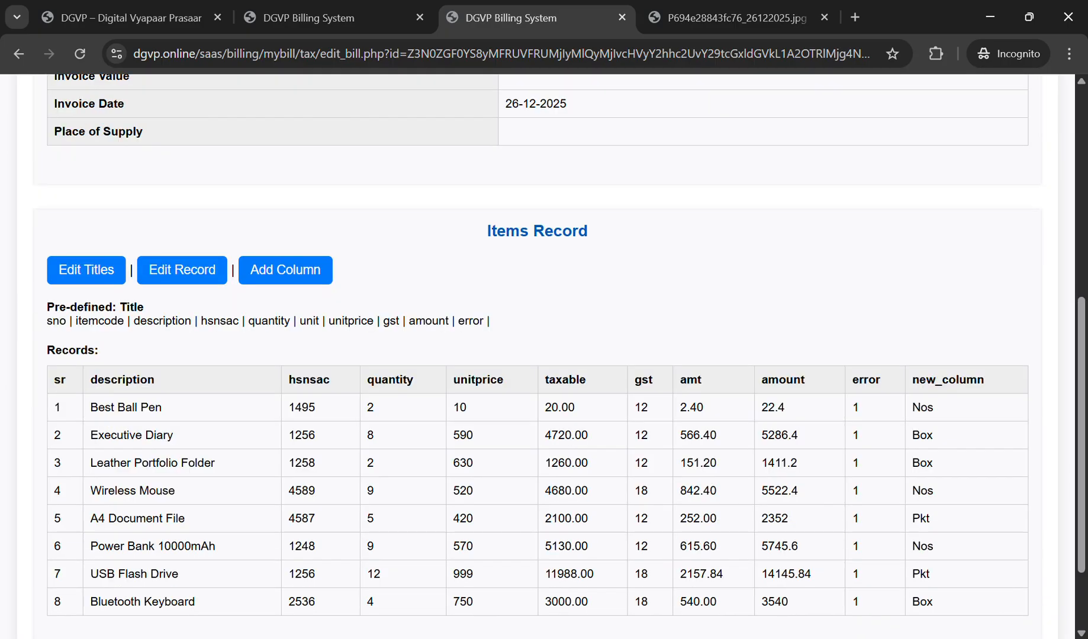
drag(919, 380, 985, 379)
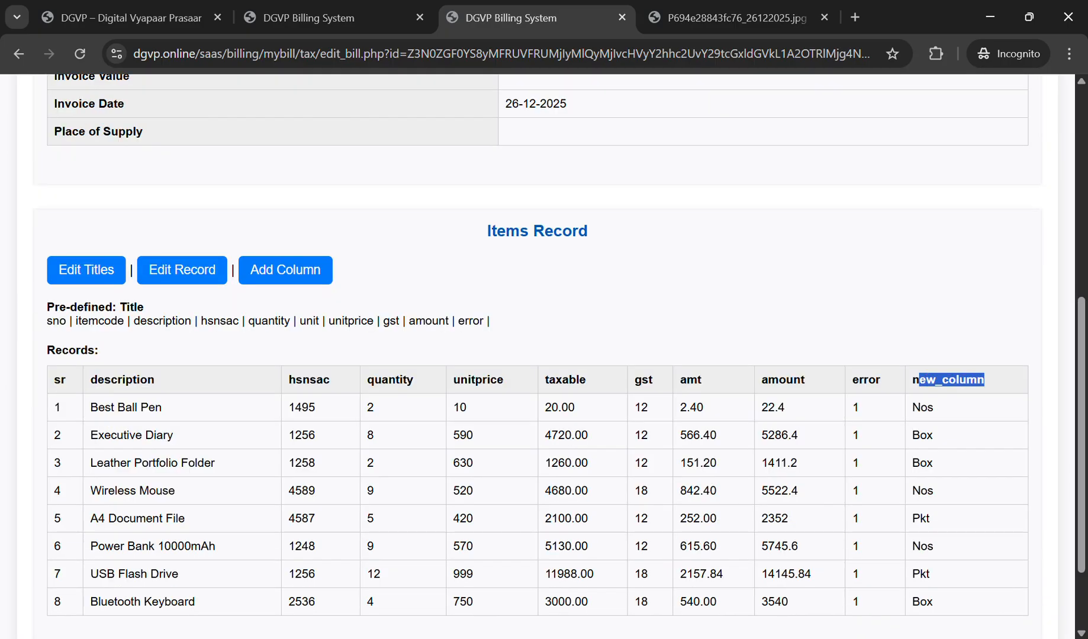
click(86, 270)
double_click(986, 386)
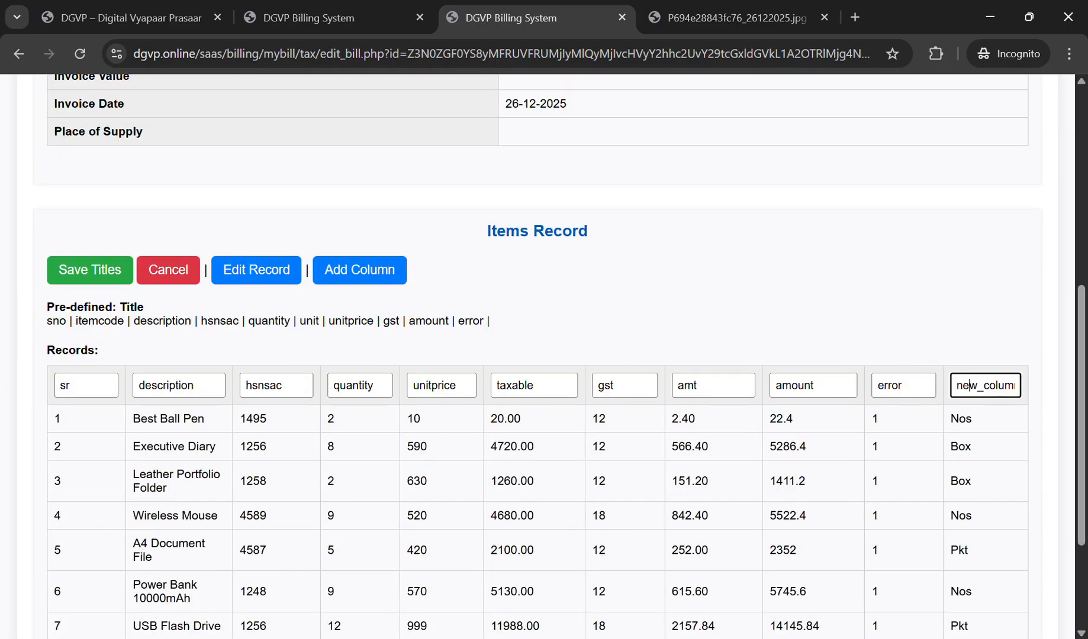
text(unit)
key(Return)
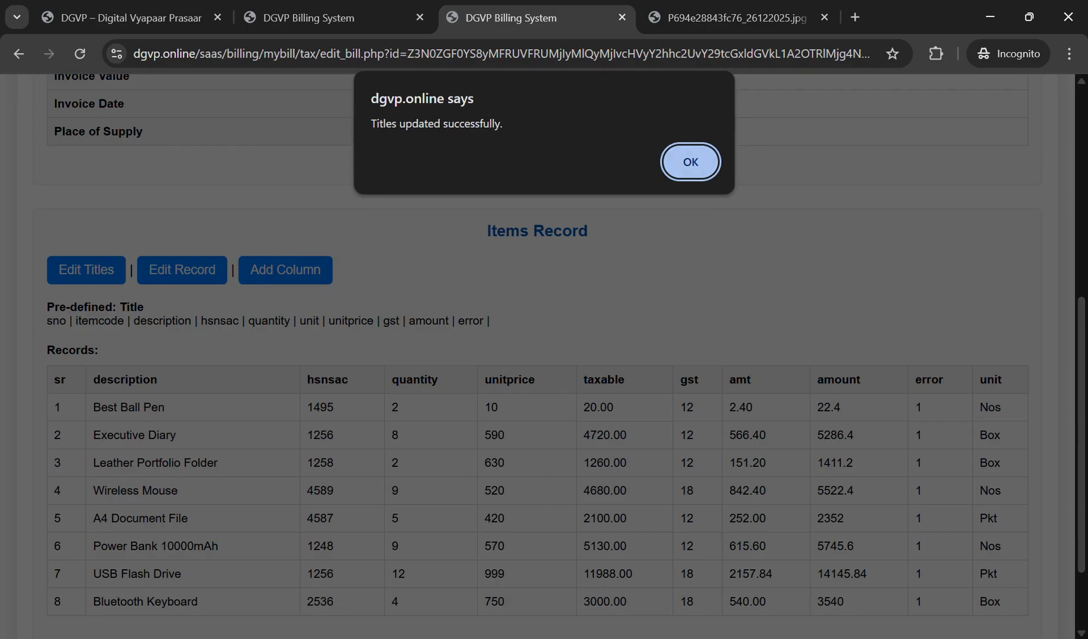
key(Return)
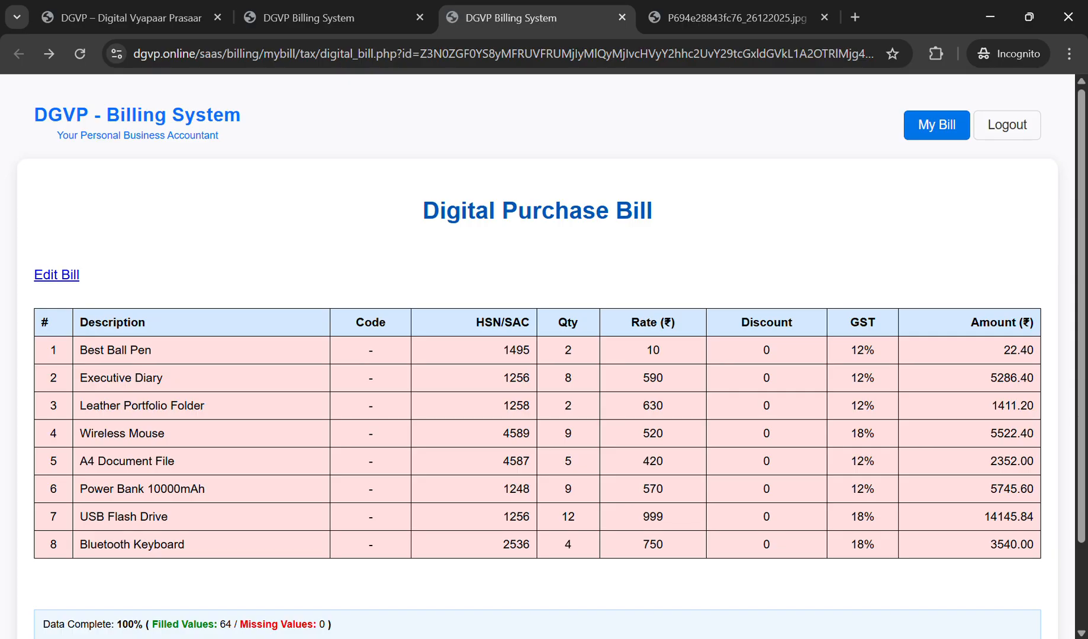
Step: Recheck the bill image, then open the parts bill's update page down to its Items Record
click(747, 18)
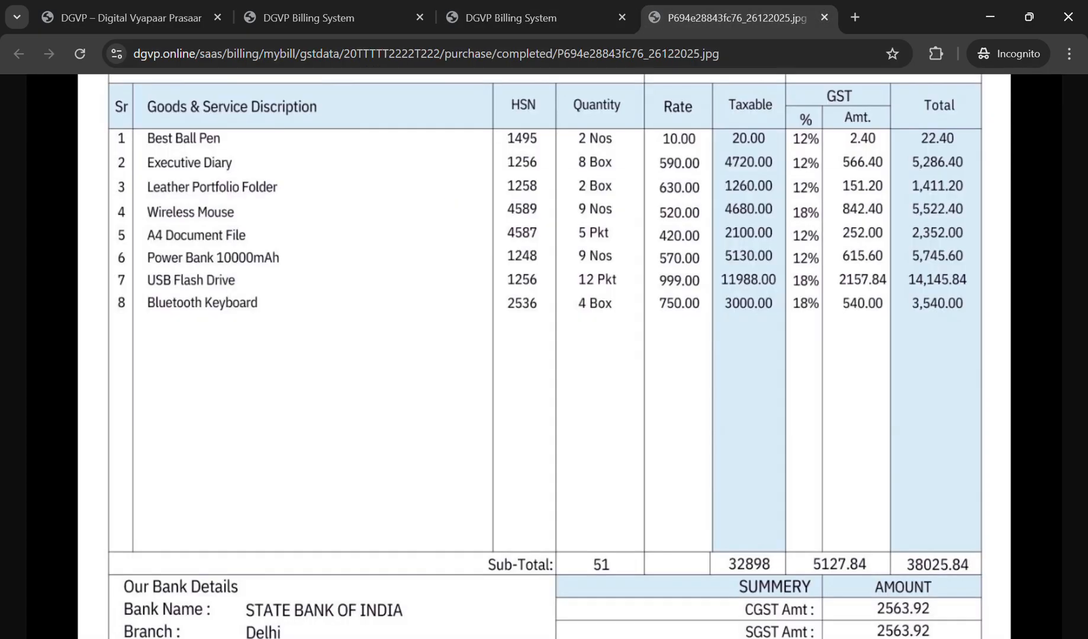
click(536, 18)
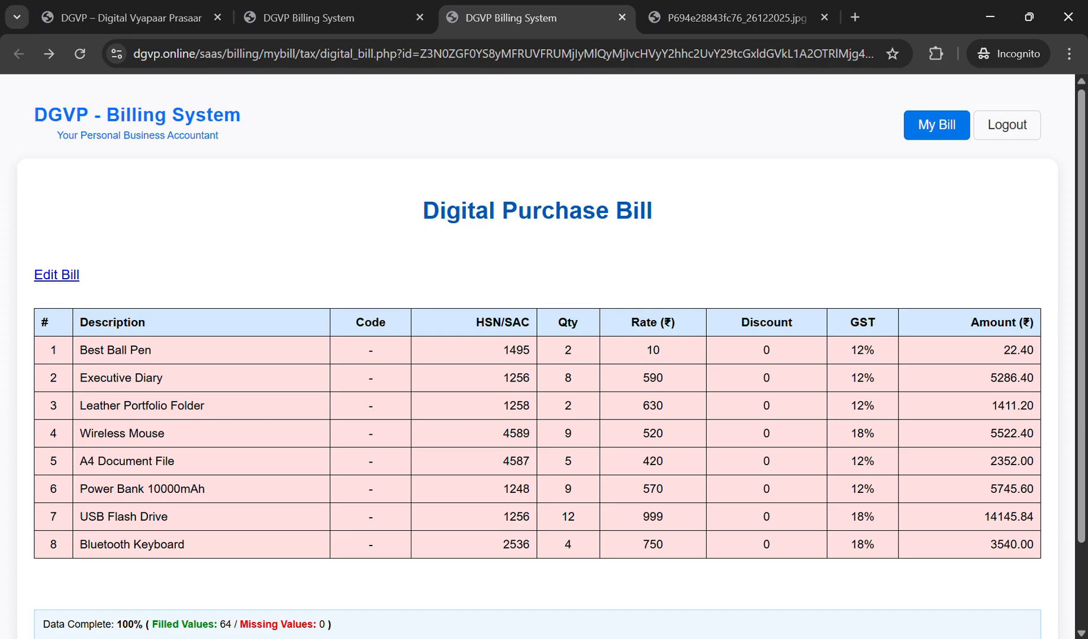
scroll(538, 355, down, 2)
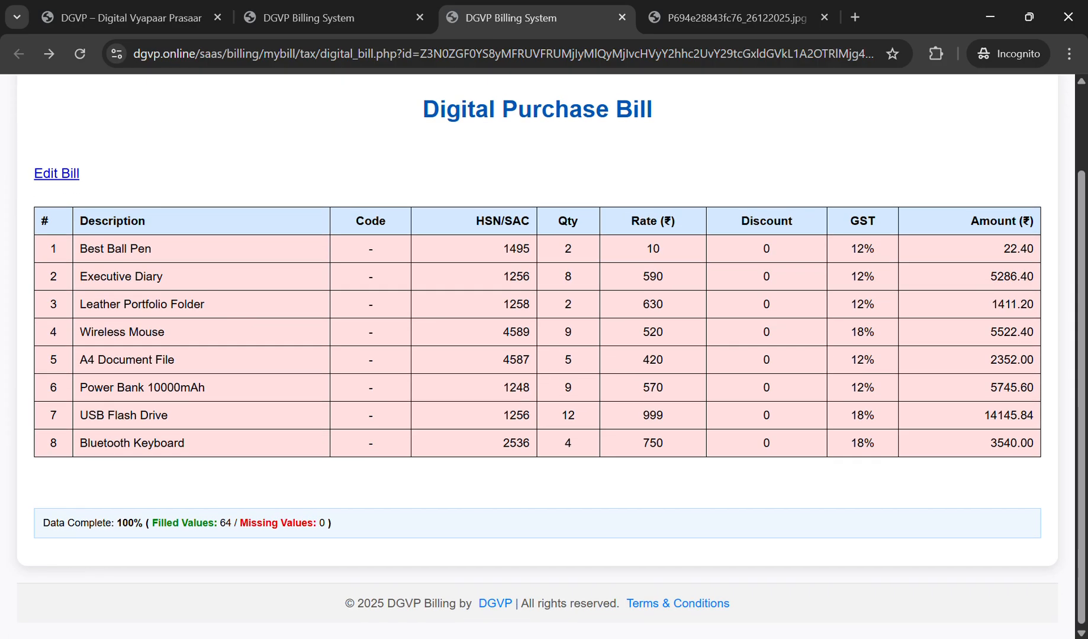
scroll(537, 355, up, 2)
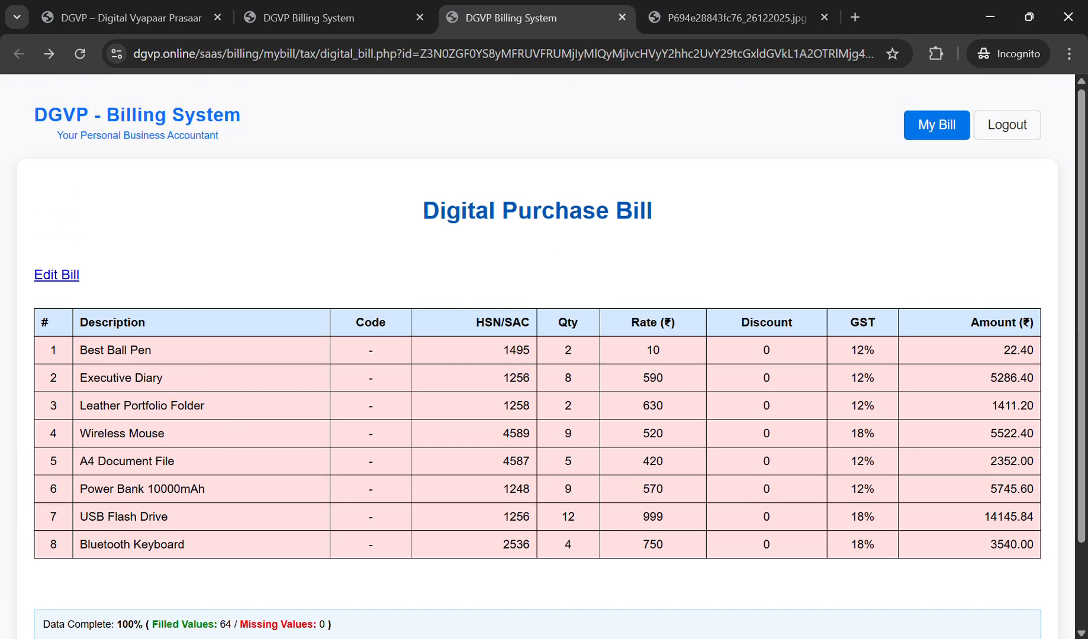
click(57, 275)
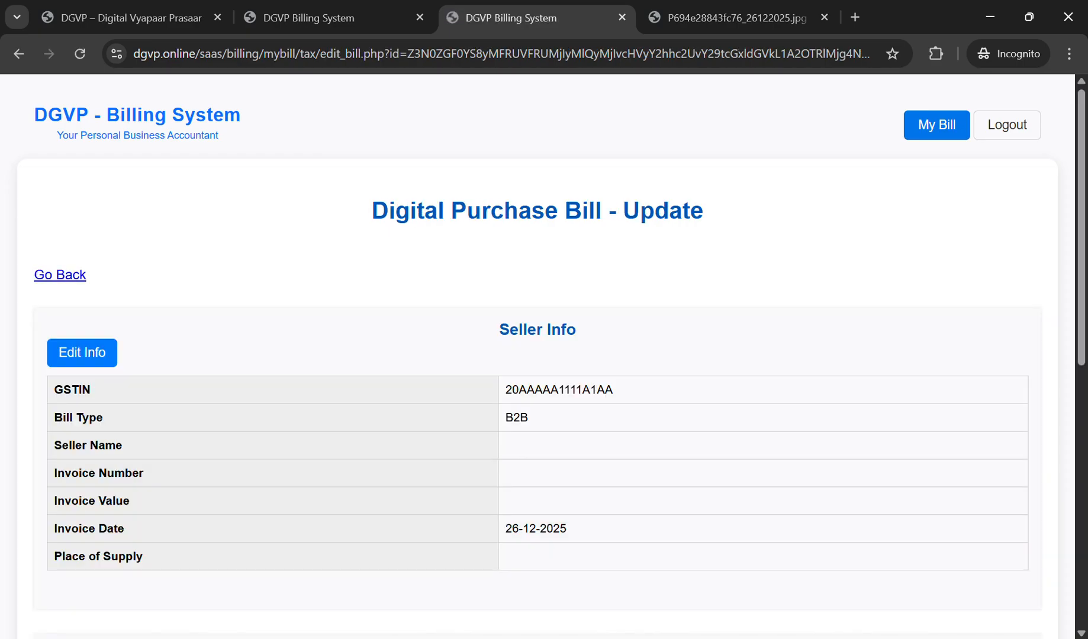
scroll(538, 355, down, 5)
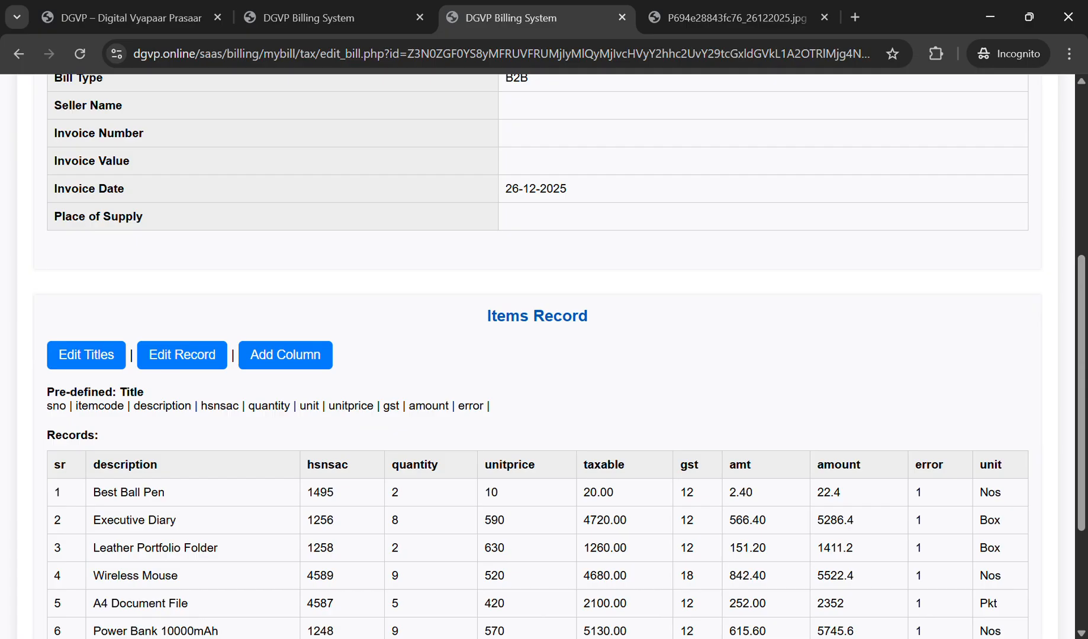
Step: Set the error flag to 0 on all eight item rows and save the records
click(182, 355)
scroll(538, 355, down, 4)
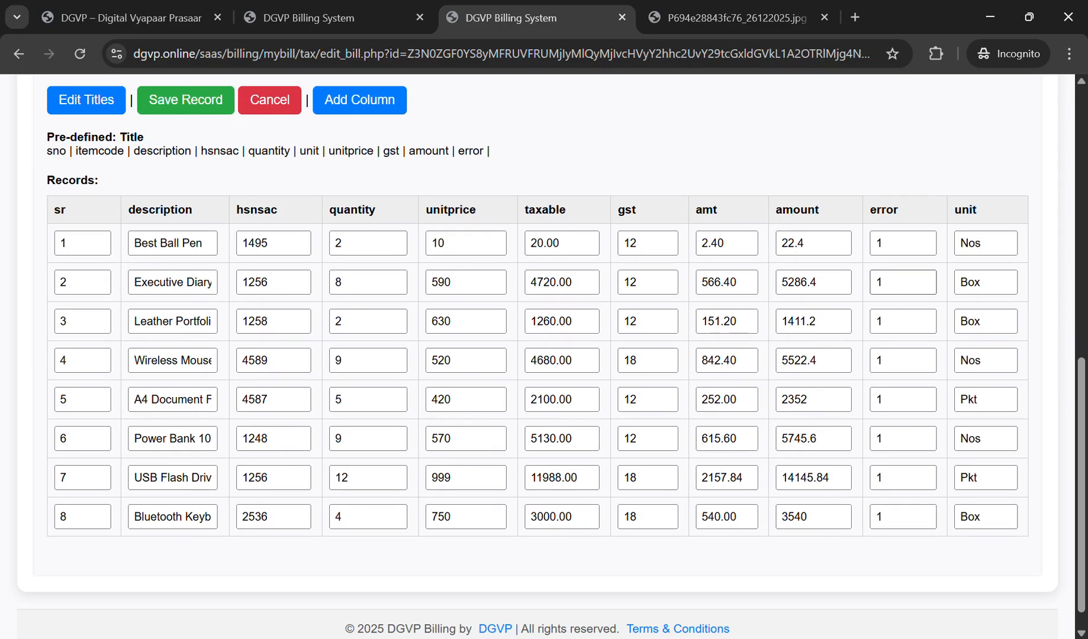
drag(901, 244, 841, 244)
text(0)
key(Down)
text(0)
key(Down)
text(0)
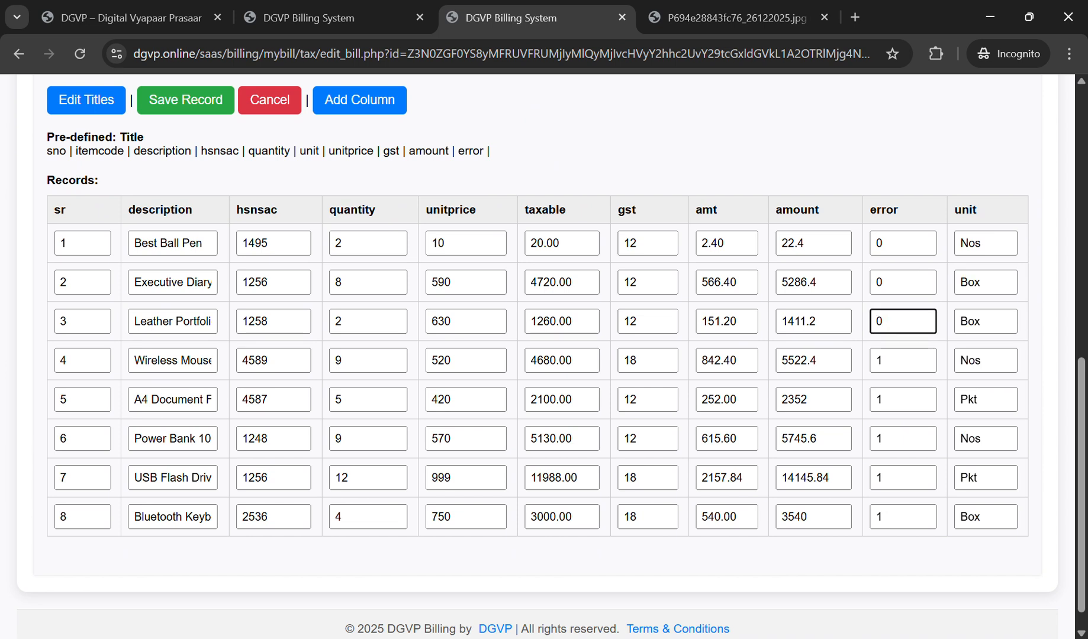
key(Down)
text(0)
key(Down)
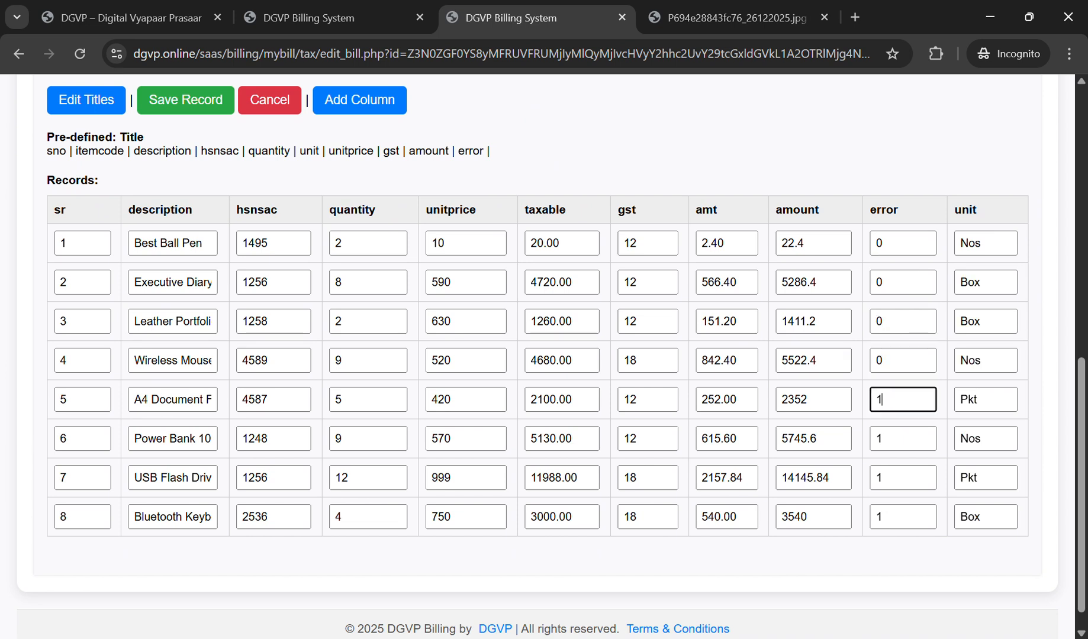
text(0)
key(Down)
text(0)
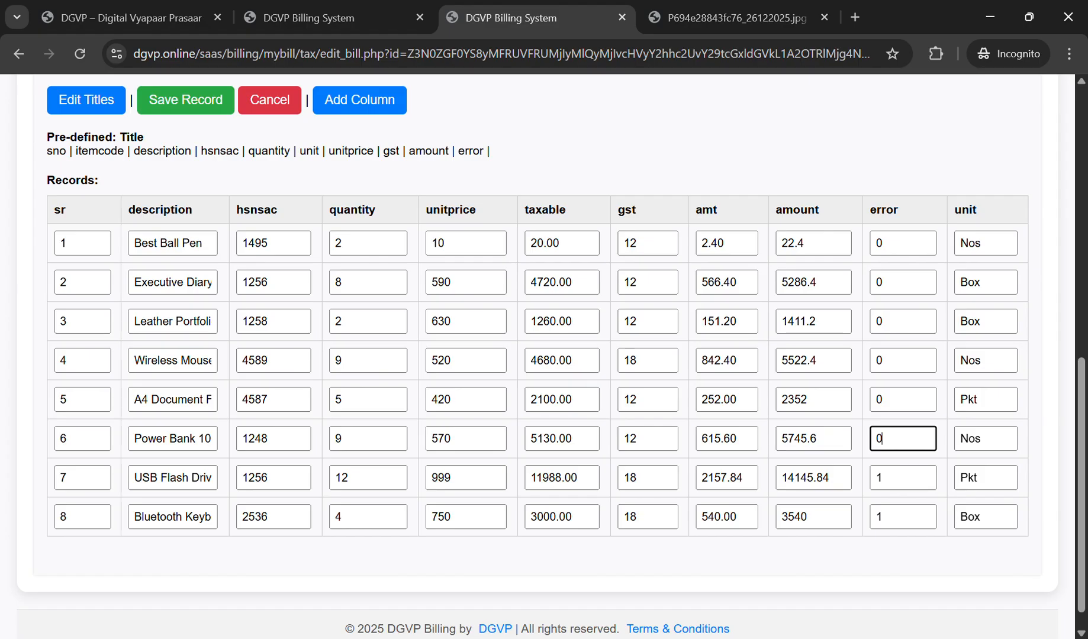
key(Down)
text(0)
key(Down)
text(0)
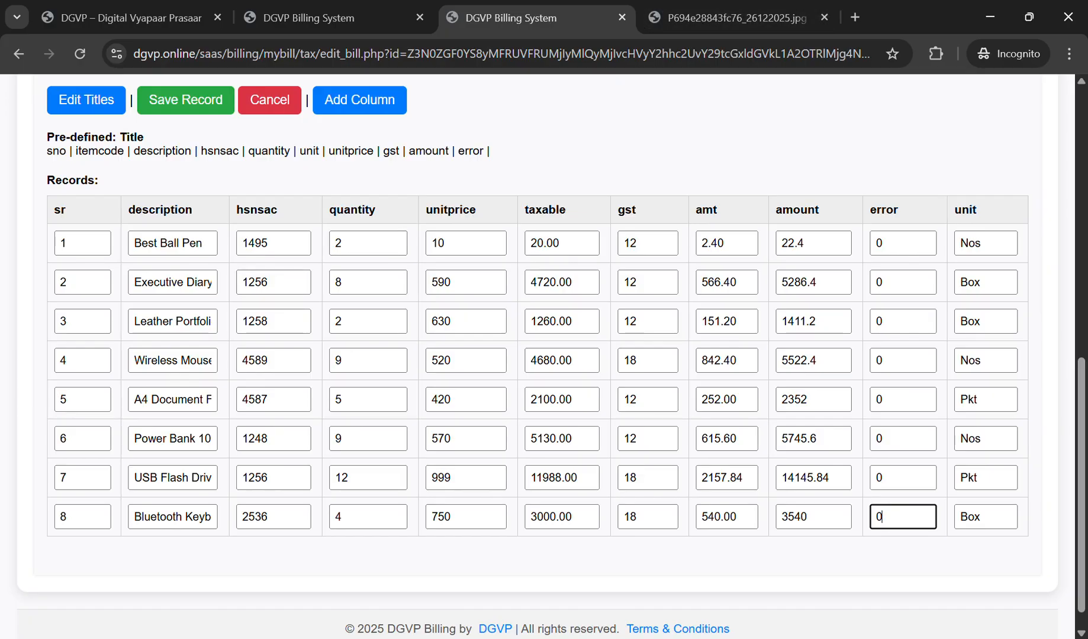
key(Return)
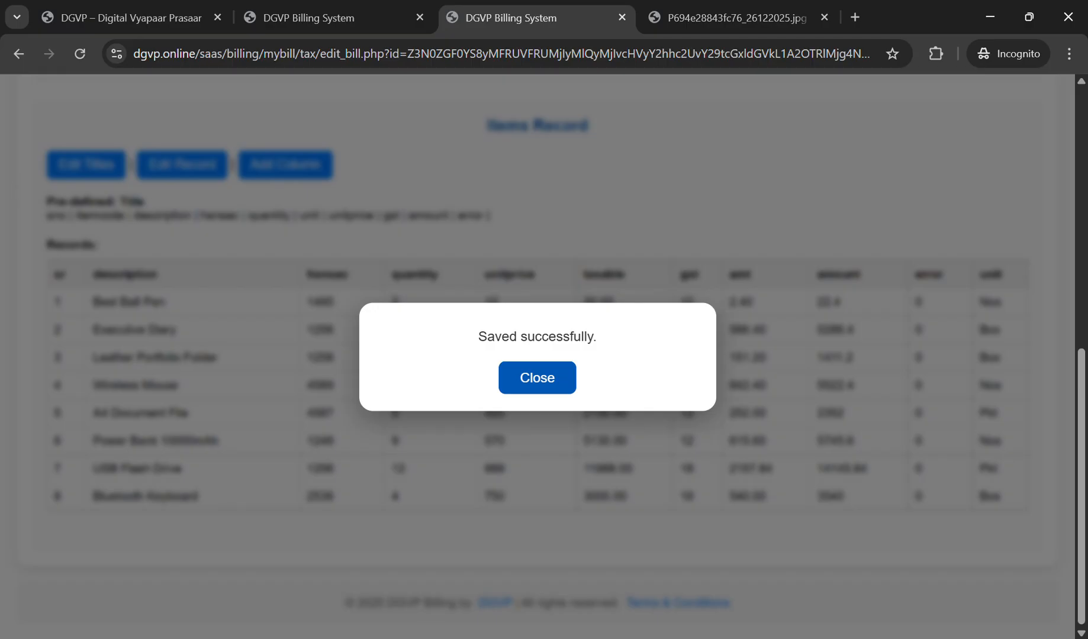
key(Return)
Step: Return to the digital bill and reopen the bill's update page
scroll(537, 356, down, 3)
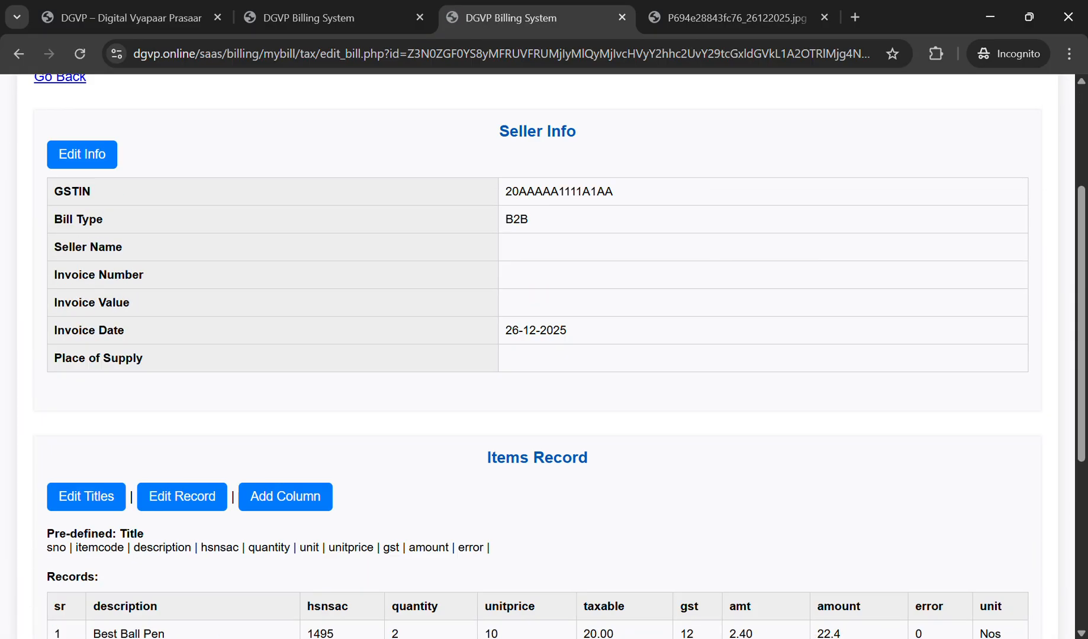
scroll(538, 355, up, 3)
key(alt+Left)
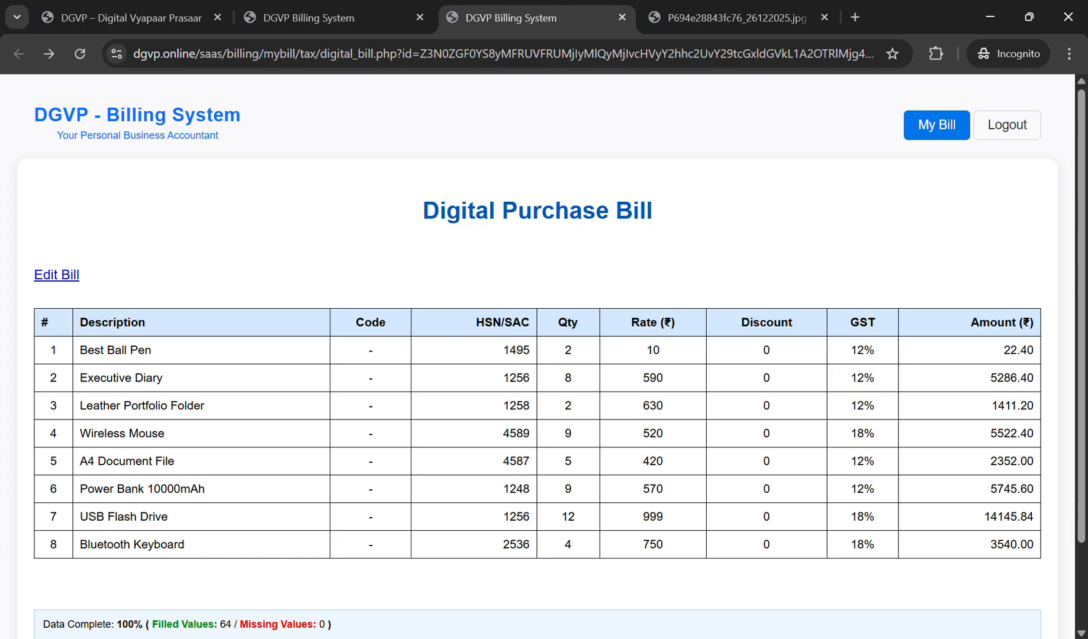
click(56, 275)
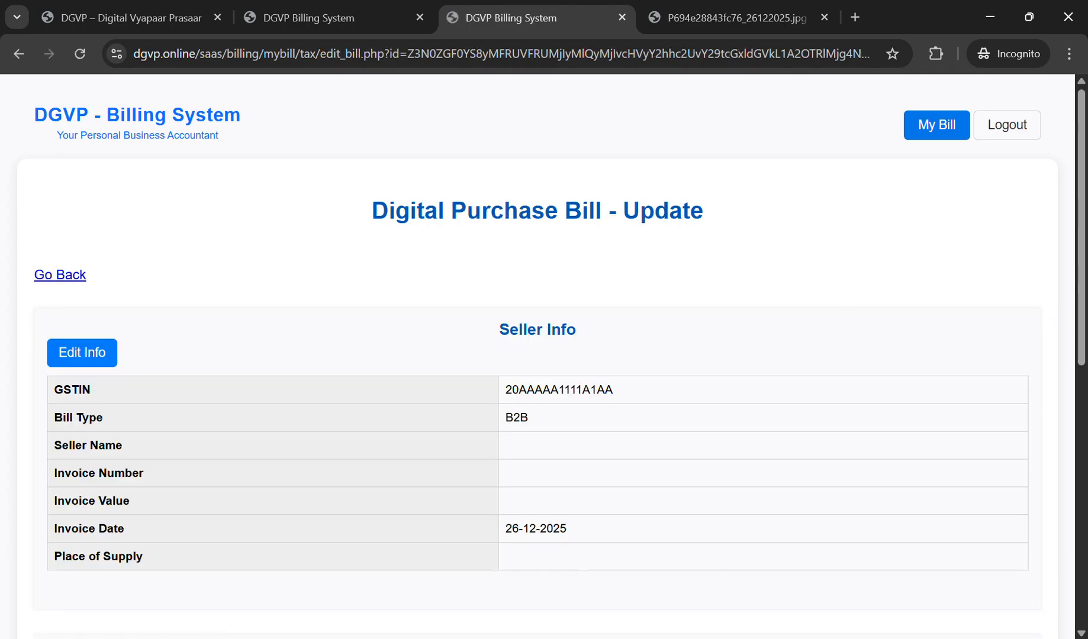
Step: Change the Power Bank 10000mAh row's error flag to 1 and save the item records
scroll(538, 355, down, 4)
scroll(538, 355, down, 2)
click(183, 355)
scroll(182, 355, down, 4)
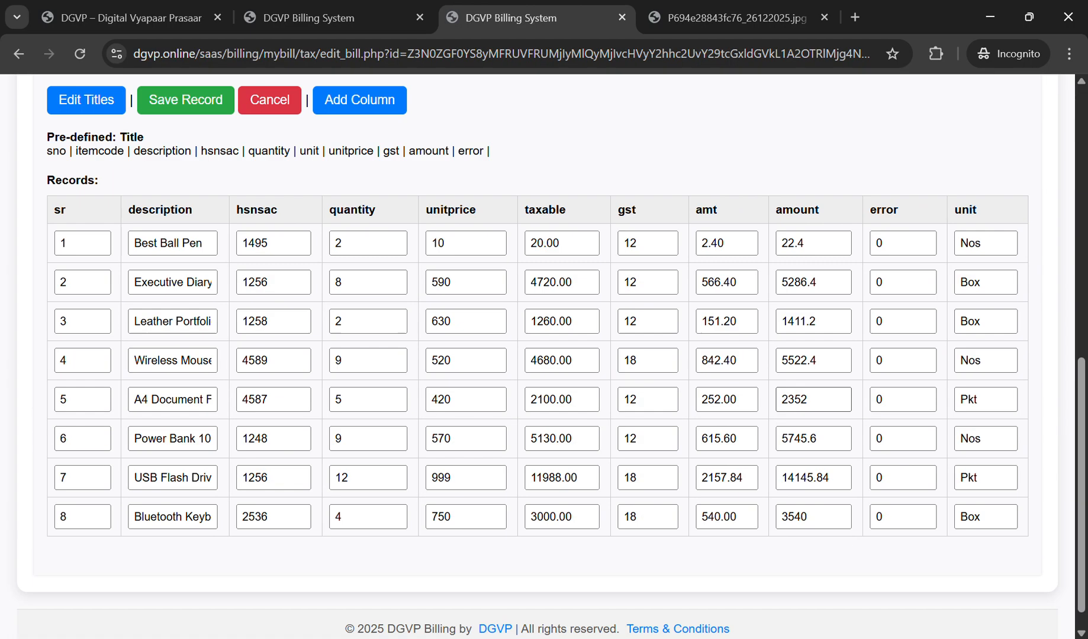
drag(901, 439, 844, 440)
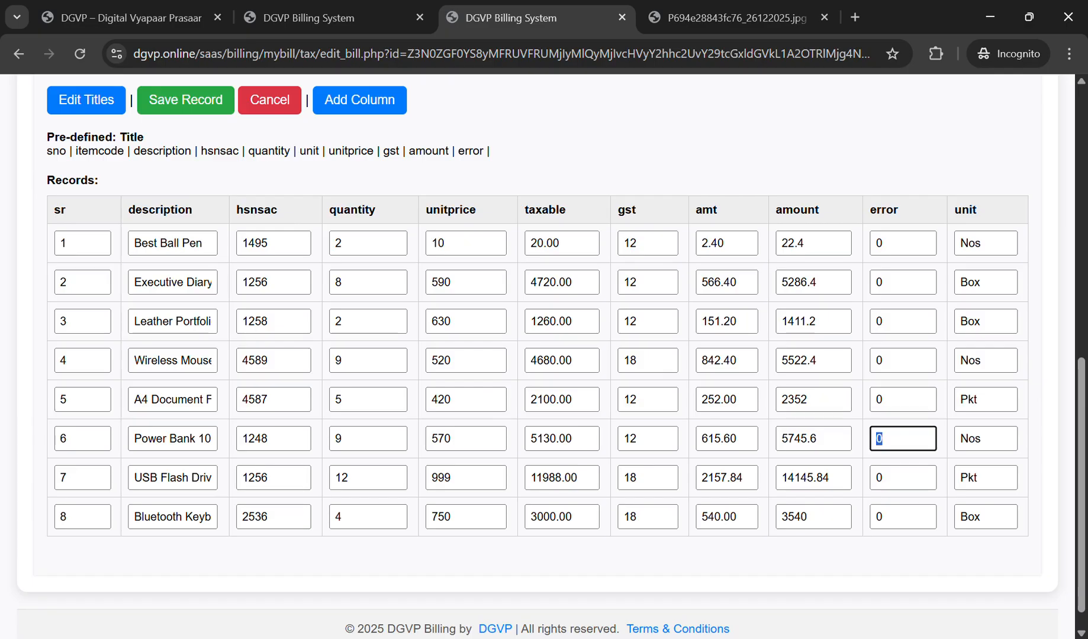
text(1)
key(Return)
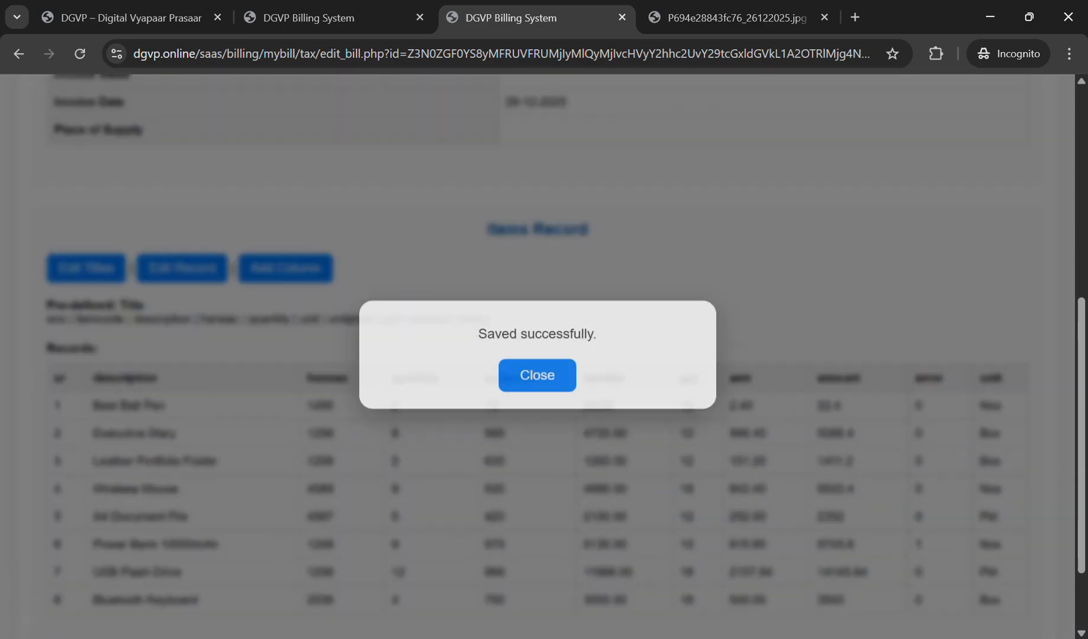
Step: Dismiss the save confirmation and return to the digital bill view
click(537, 376)
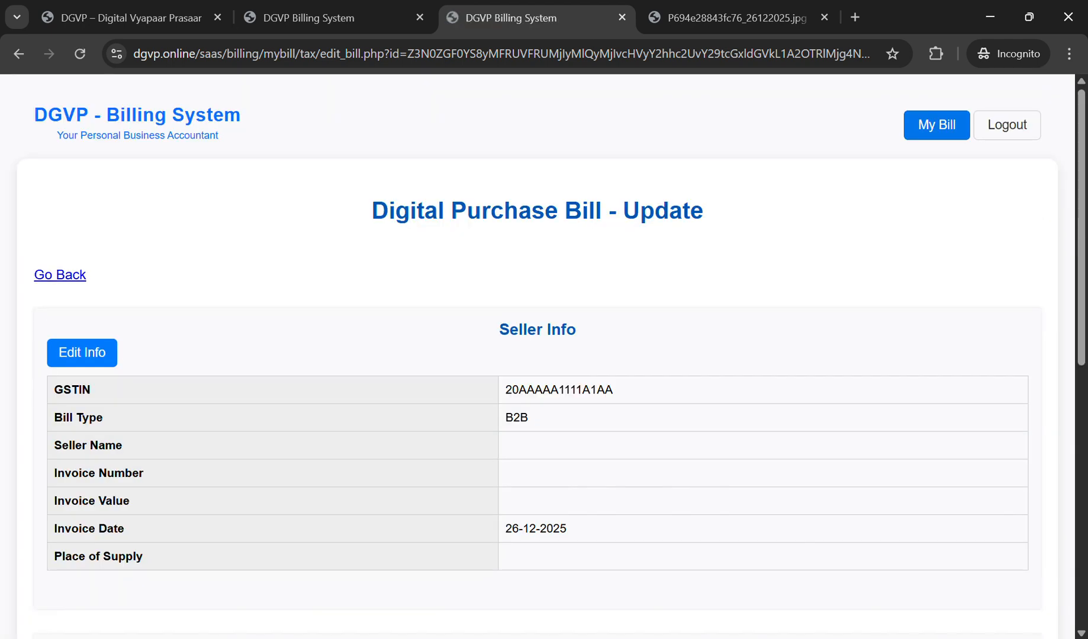
scroll(537, 377, down, 6)
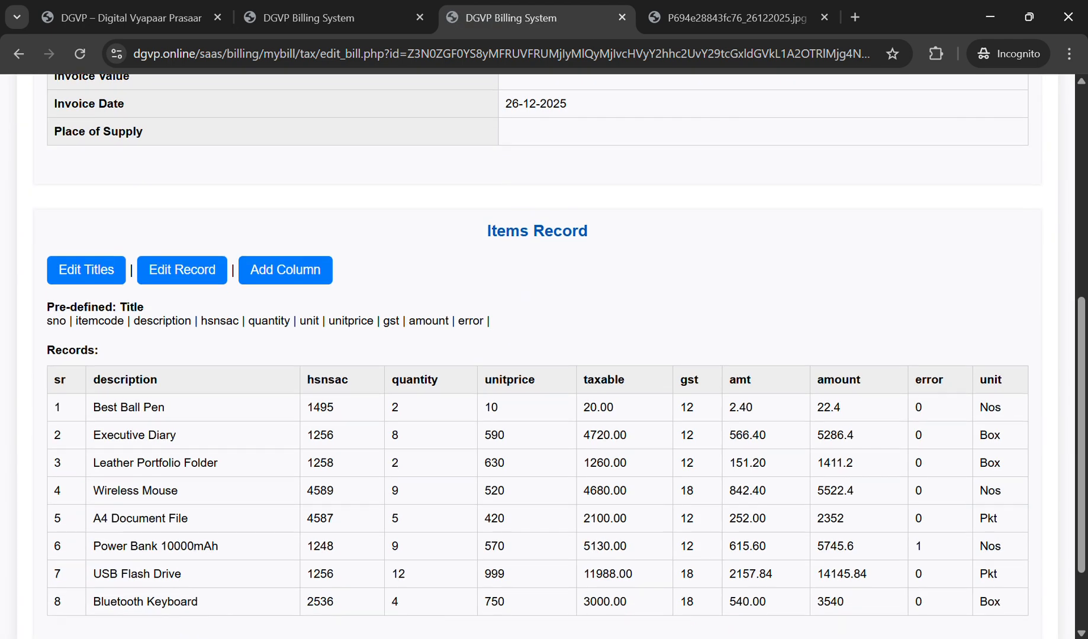
scroll(537, 357, up, 4)
key(alt+Left)
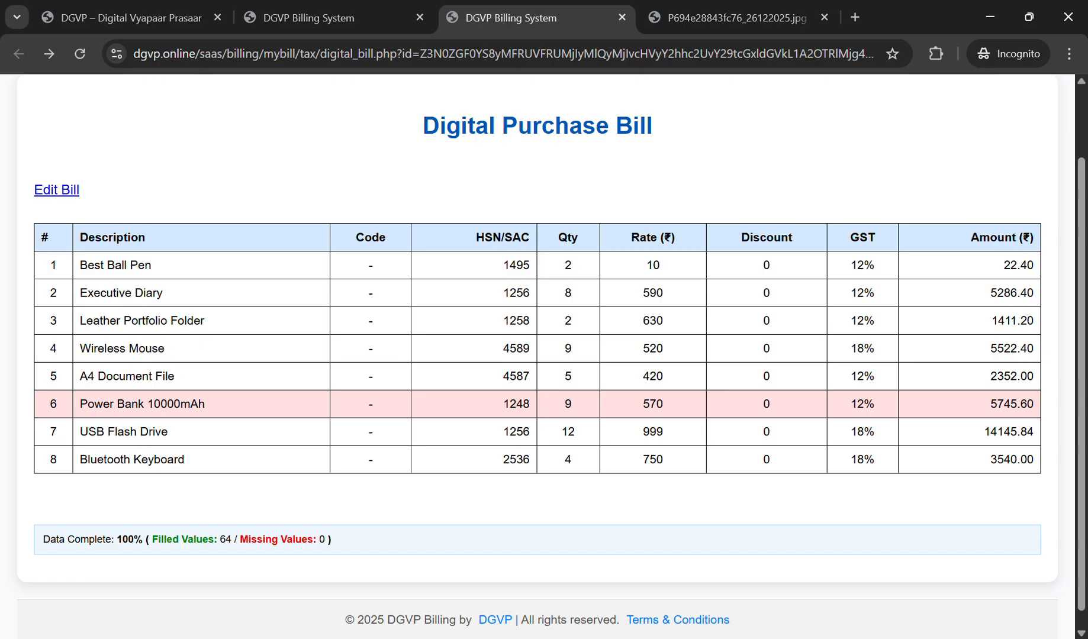
Step: On the bill's update page, change the Power Bank 10000mAh error flag to 0 and save
click(56, 189)
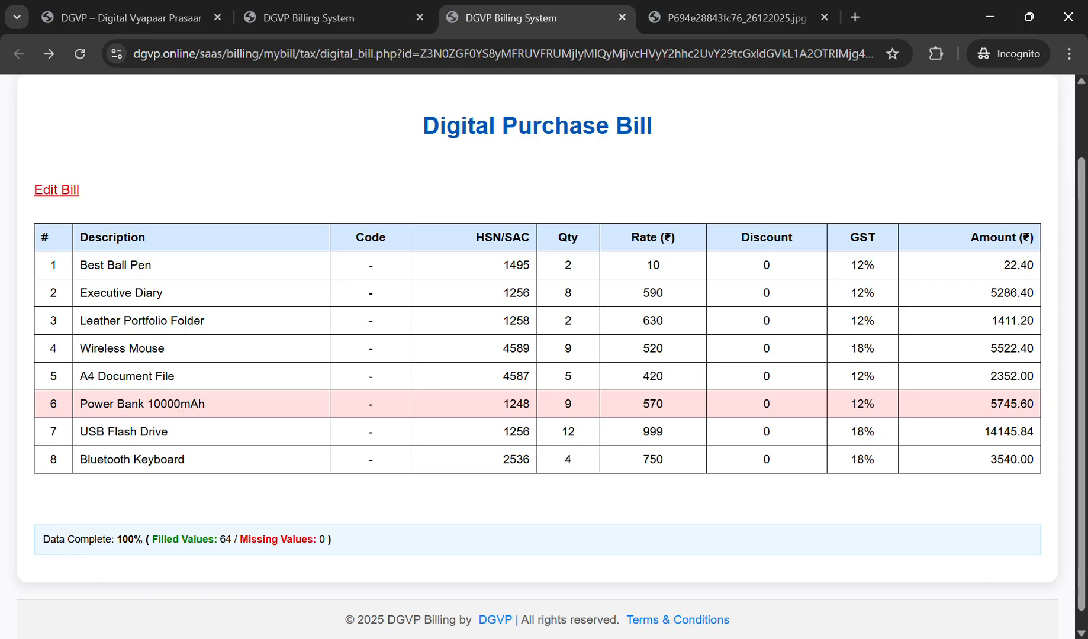
scroll(537, 355, down, 6)
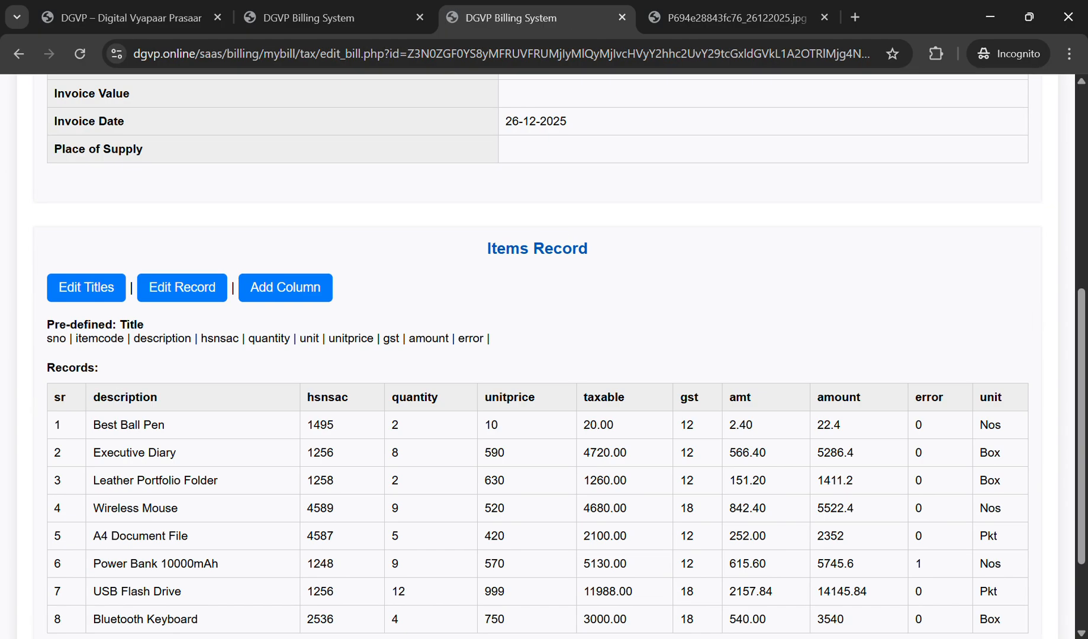
click(182, 270)
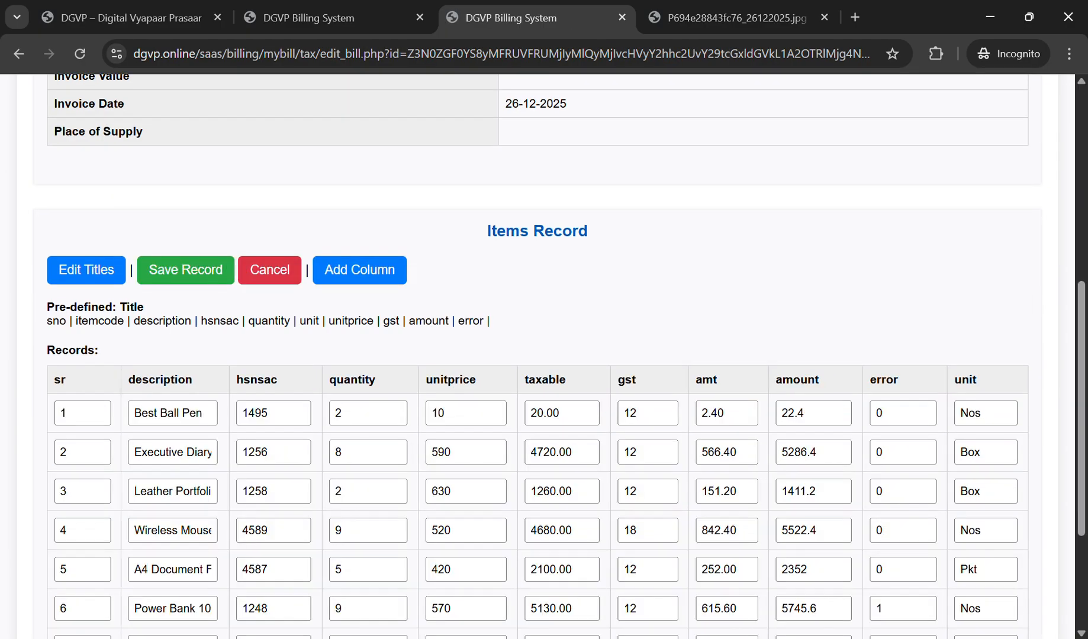
double_click(880, 608)
text(0)
click(185, 270)
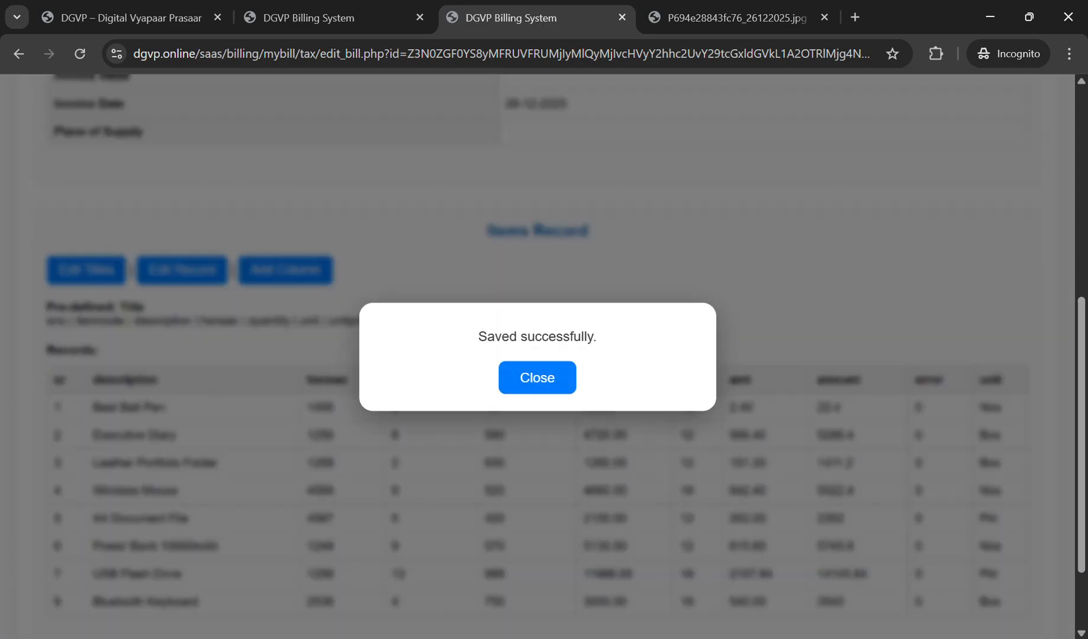
click(537, 377)
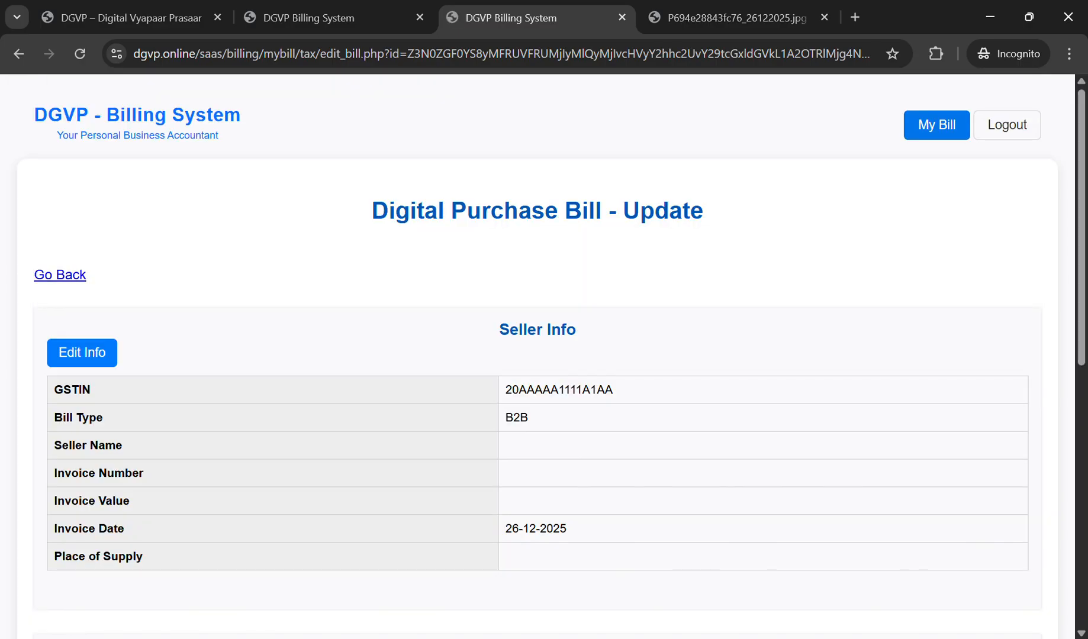
Step: Compare against the original JPG bill image, then go back to the digital bill view
click(734, 18)
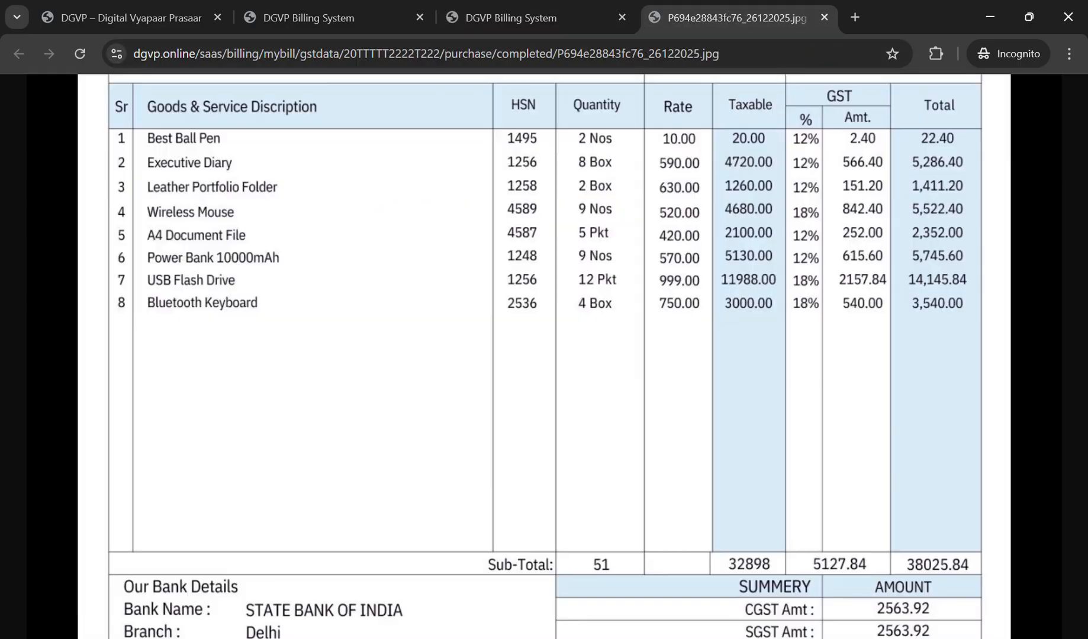
click(521, 18)
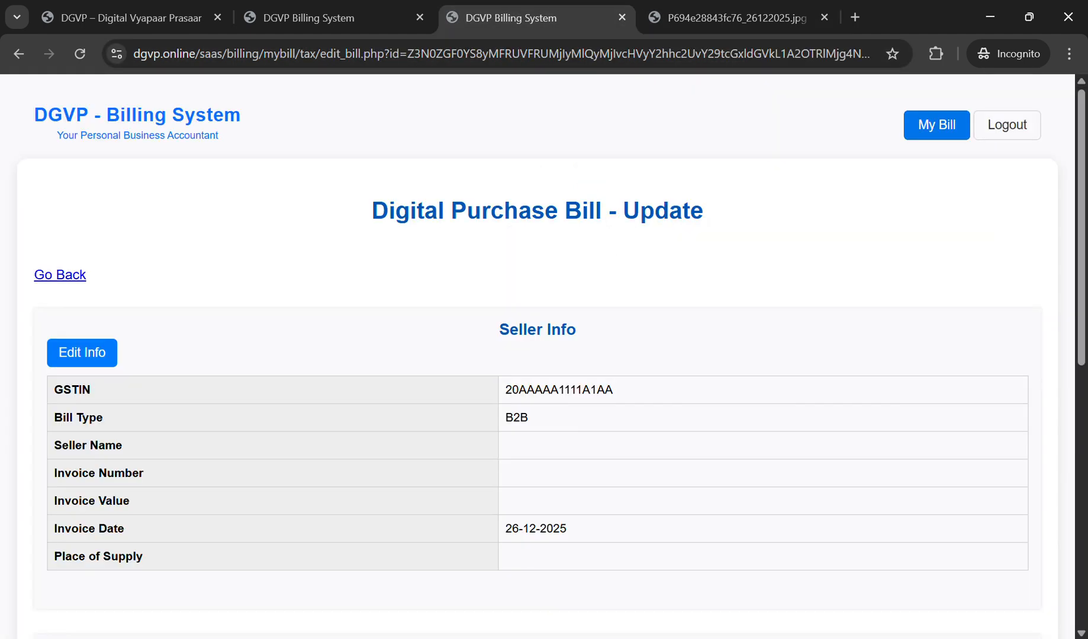
scroll(538, 355, down, 5)
scroll(538, 356, down, 3)
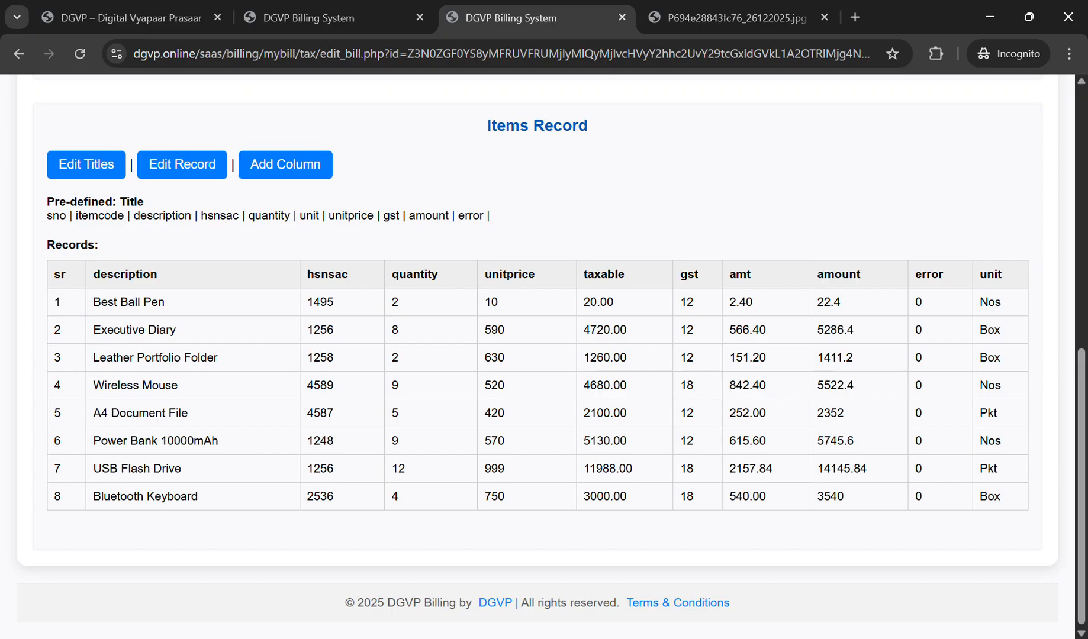
scroll(538, 355, up, 5)
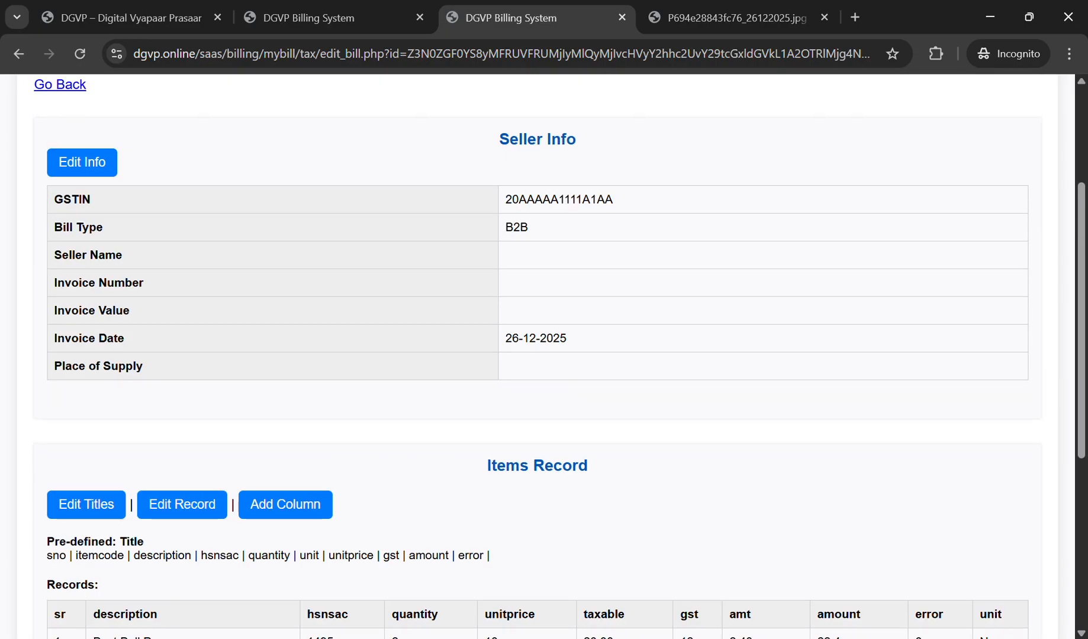
key(alt+Left)
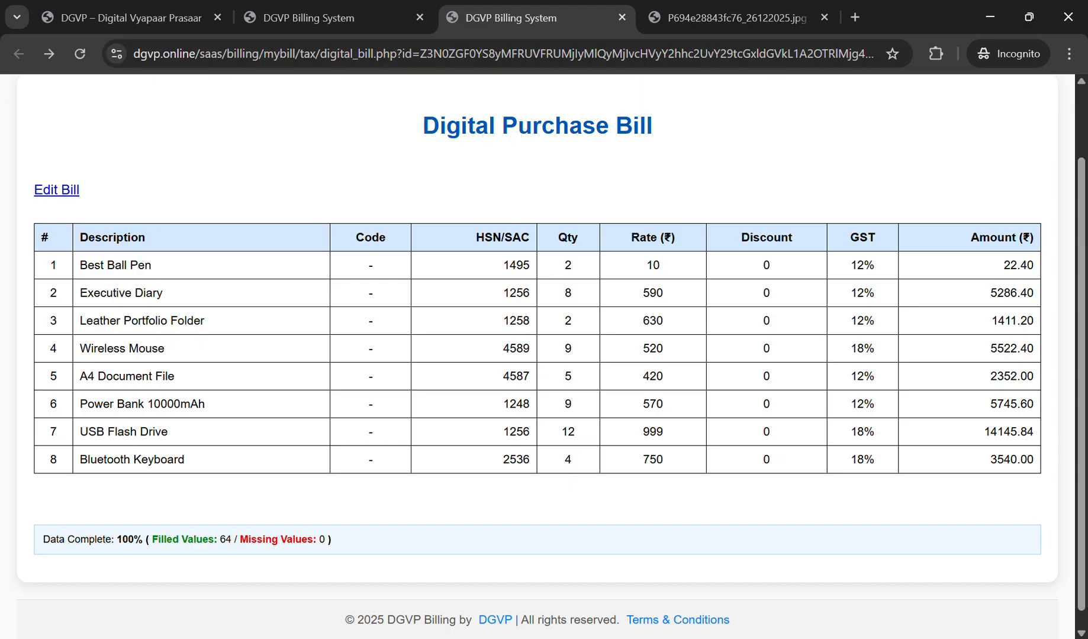
Step: Return to the Purchase Bills list showing completed bills bill_laptop.jpg and bill_parts.jpg
scroll(537, 355, up, 2)
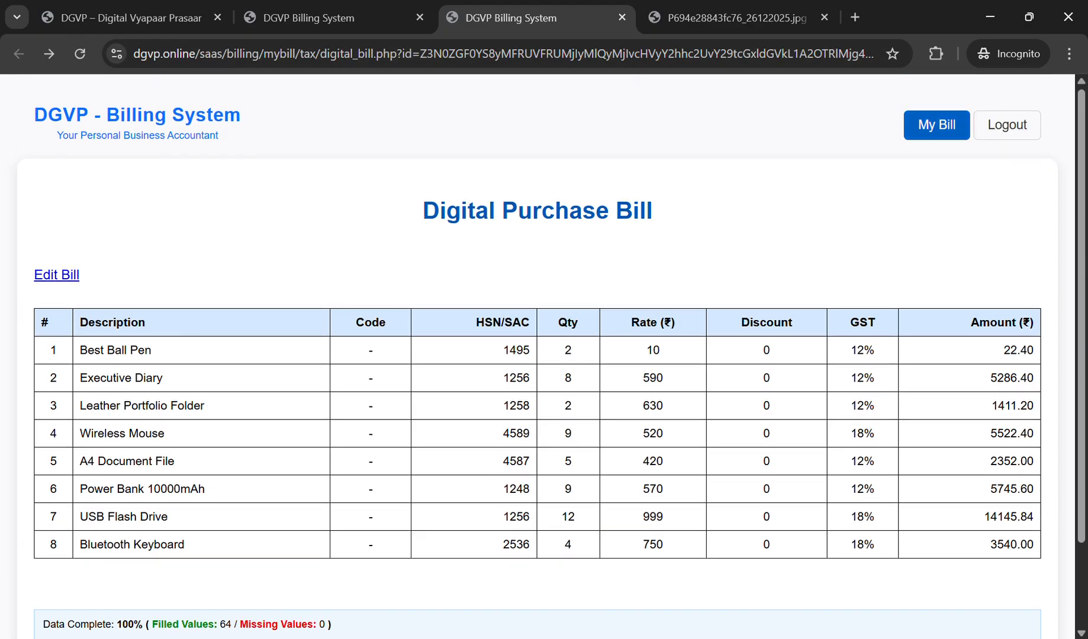
click(308, 18)
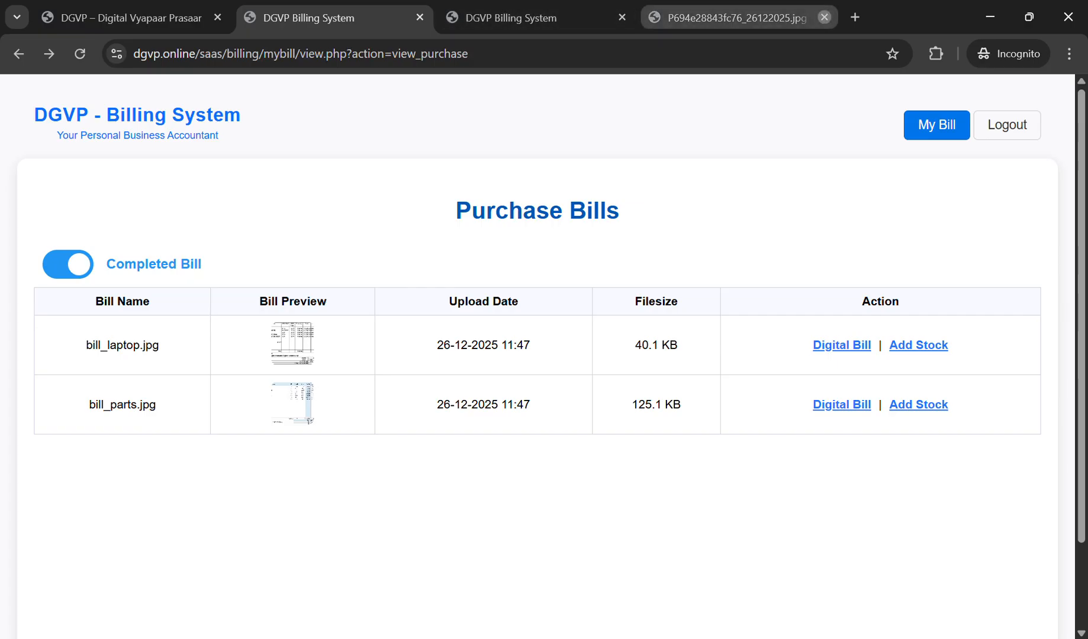
Step: Close the bill image and confirm the Items List under My Bill is empty
click(824, 18)
click(509, 18)
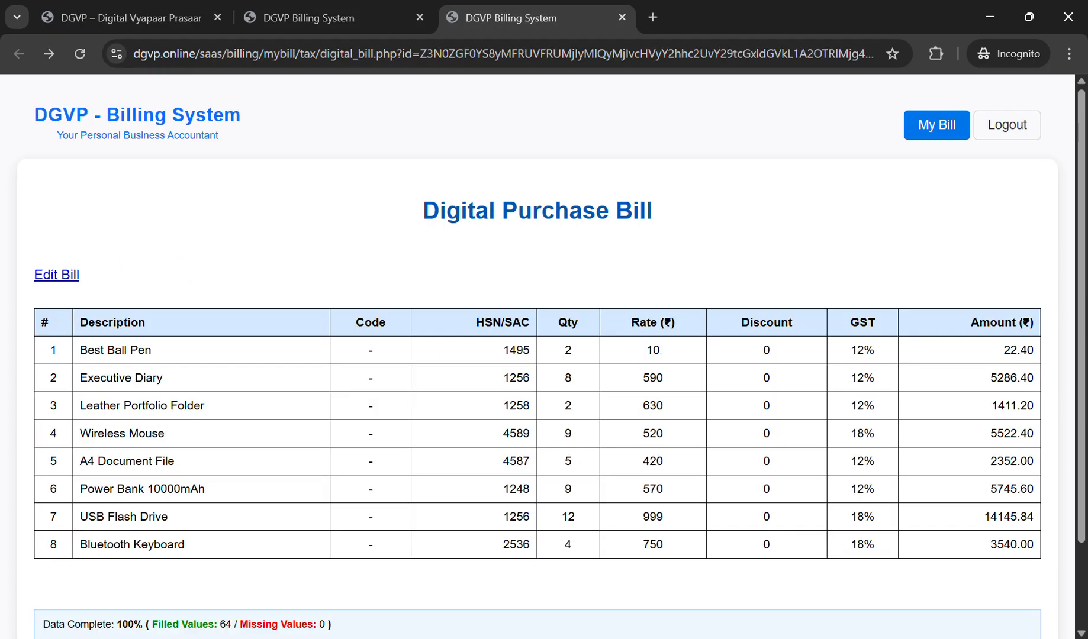
click(936, 125)
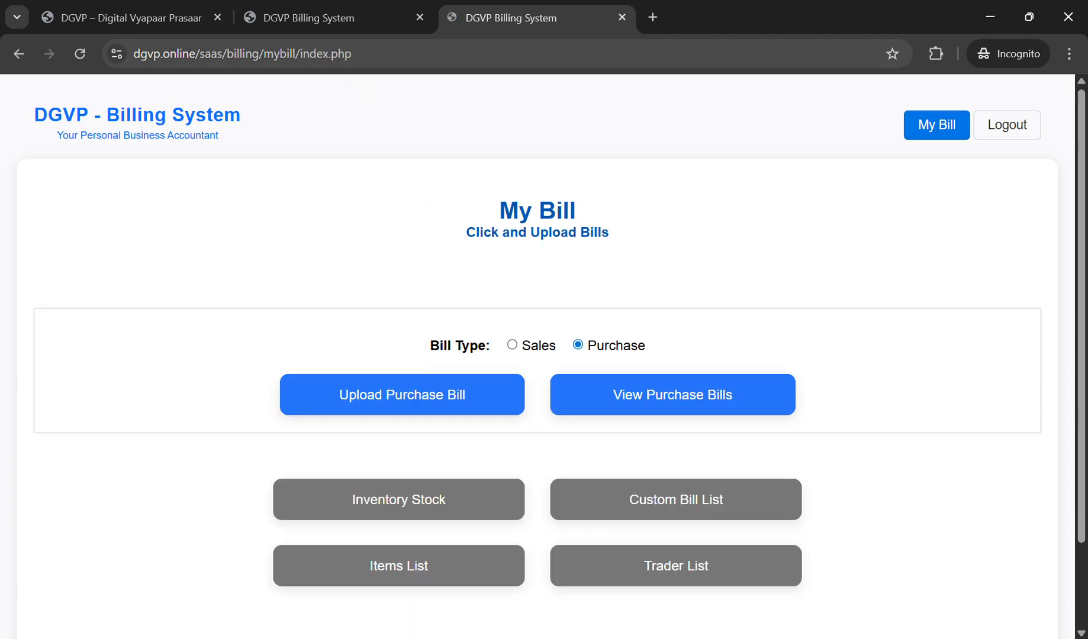
click(398, 565)
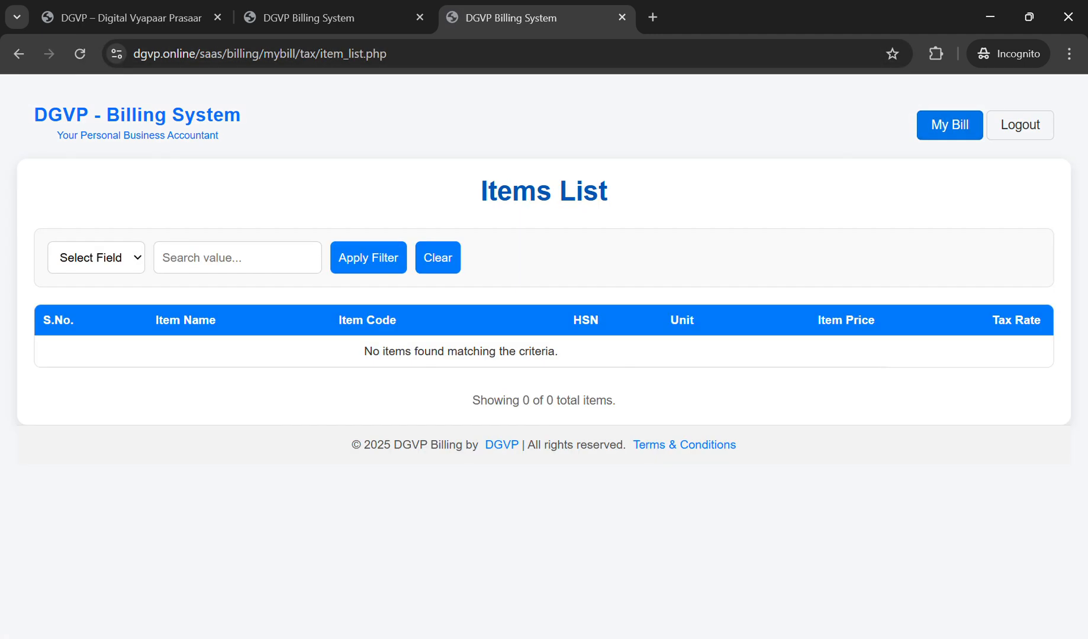
Step: Confirm Inventory Stock shows 0 of 0 items, then return to Purchase Bills
click(950, 125)
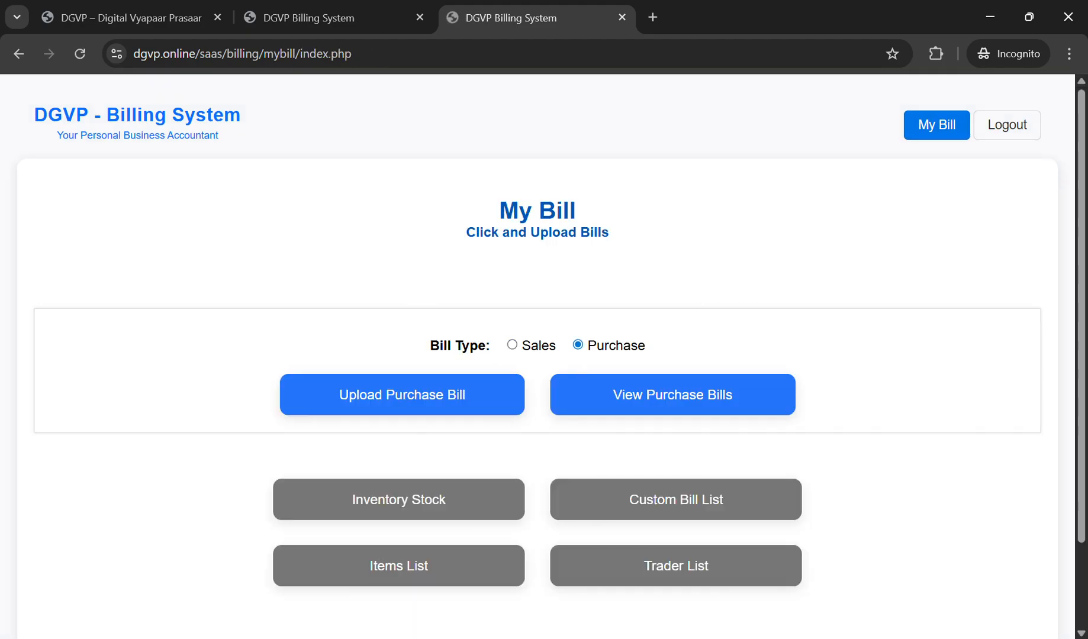
click(398, 499)
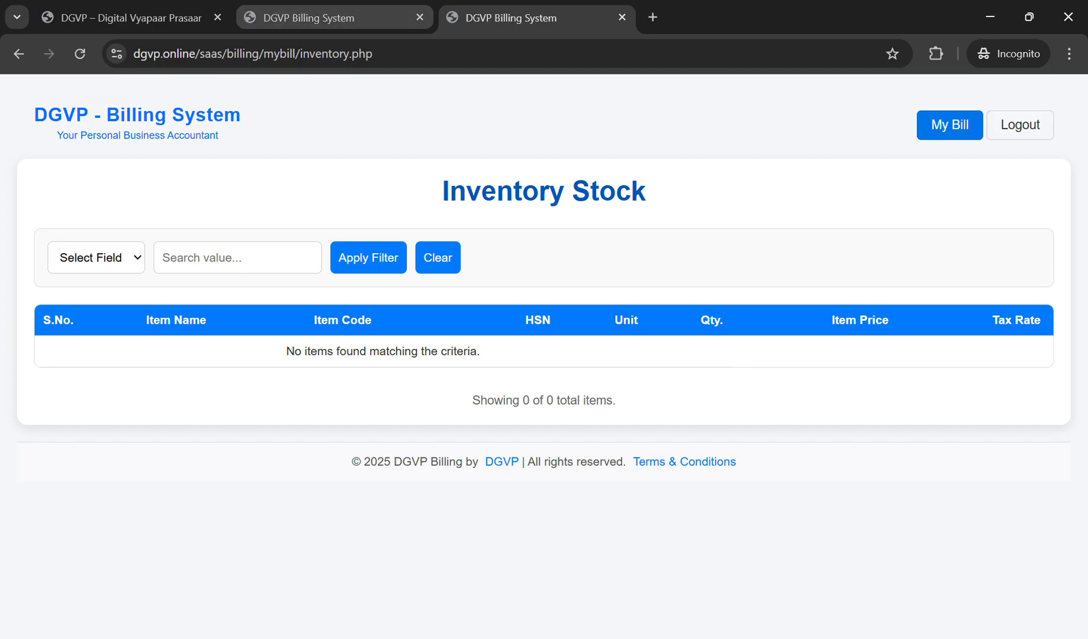
click(332, 17)
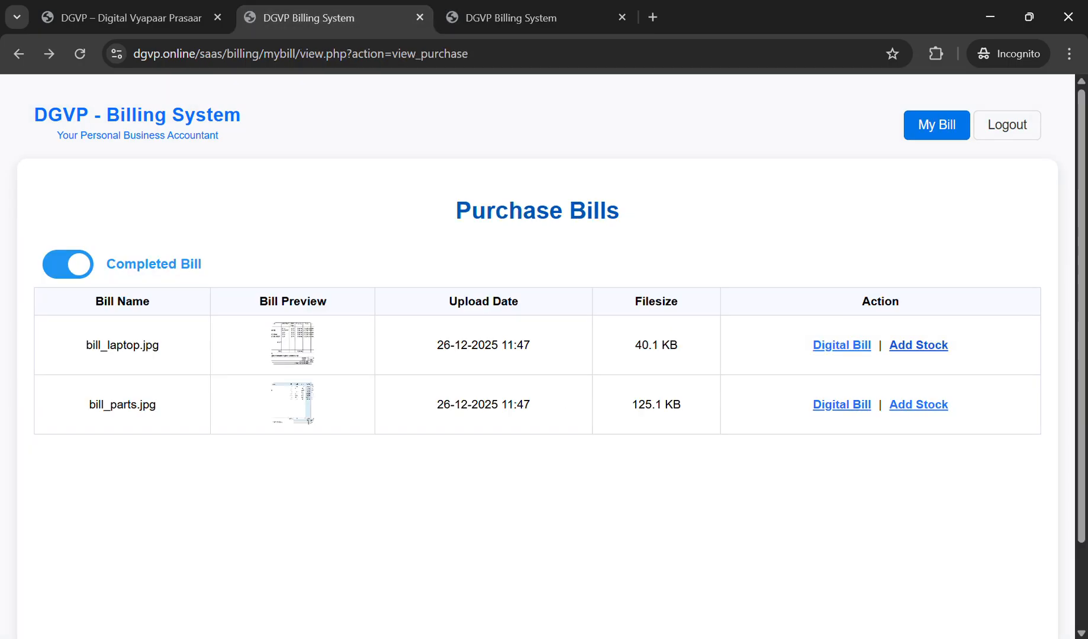
Step: Add bill_laptop.jpg's items to stock and reload Inventory Stock to list the five laptops
click(918, 345)
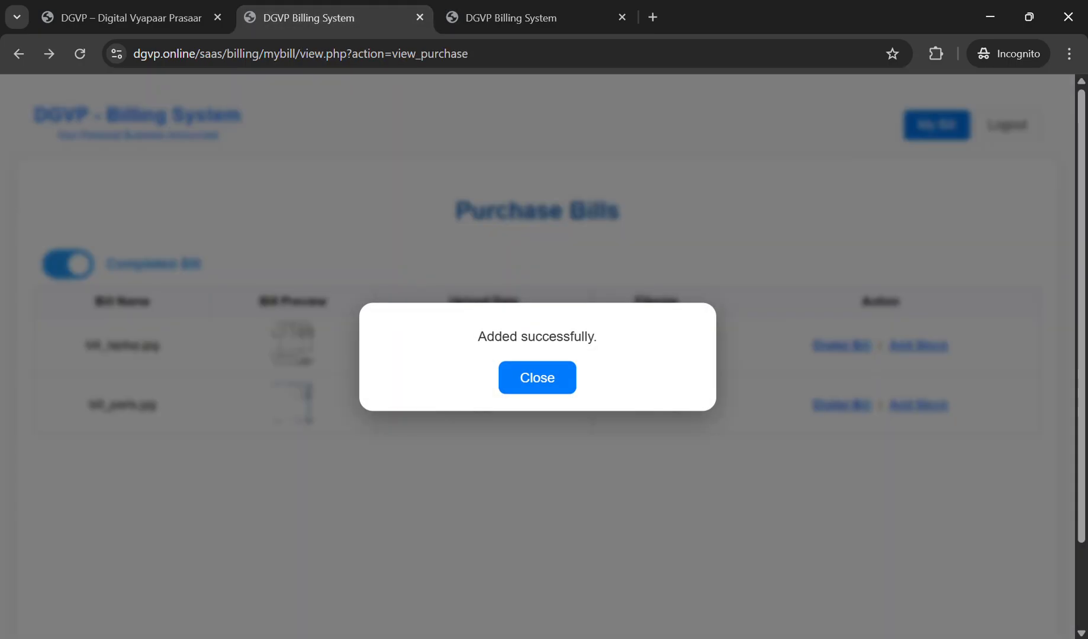
click(536, 378)
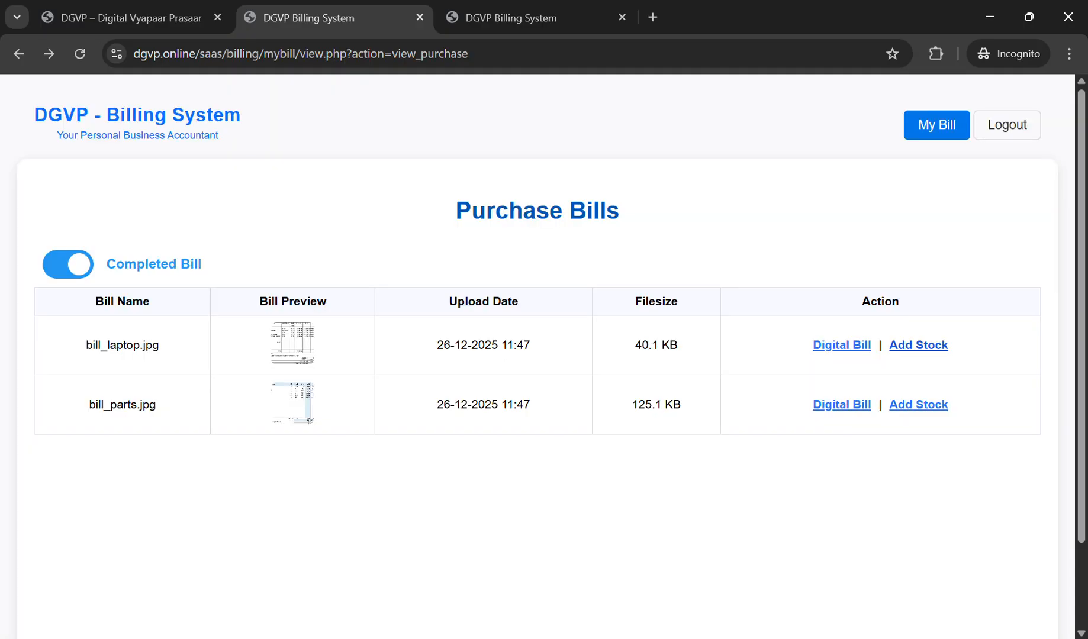
click(918, 345)
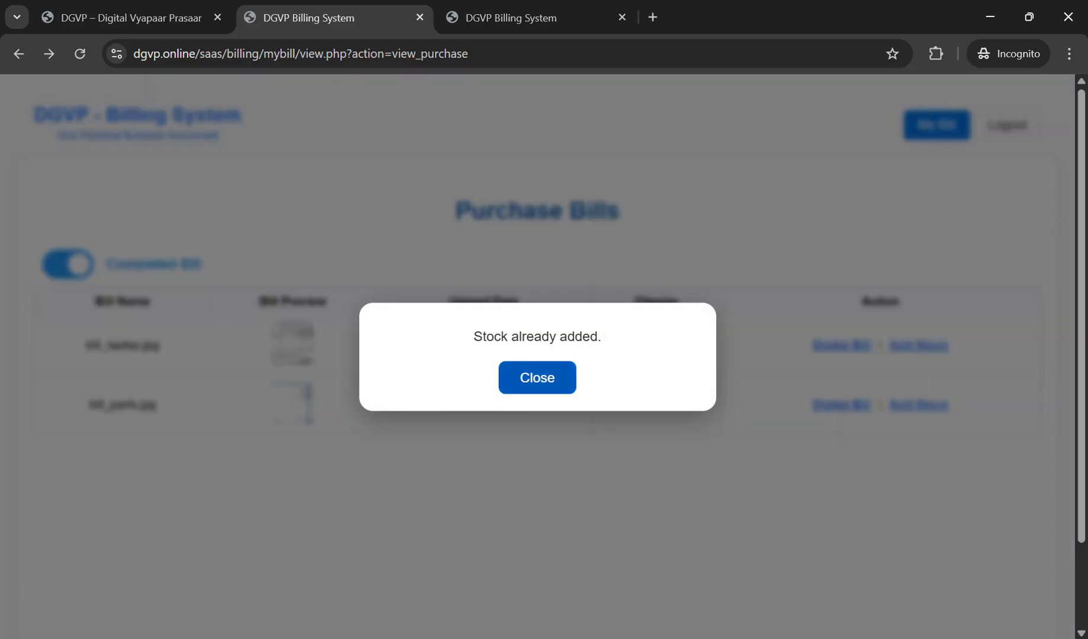
click(537, 378)
click(511, 18)
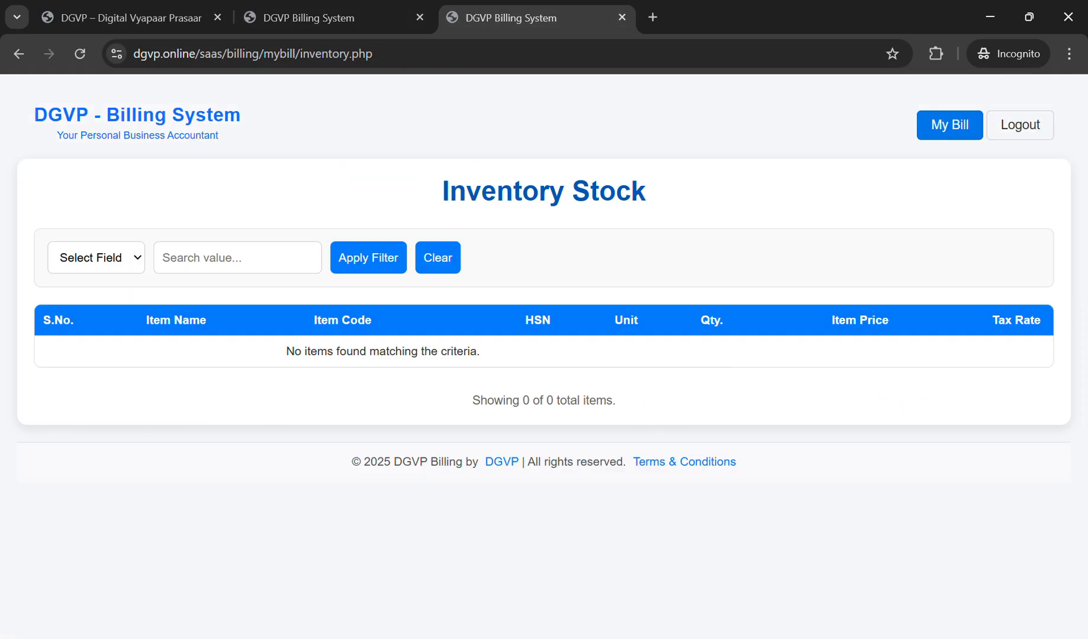
click(80, 54)
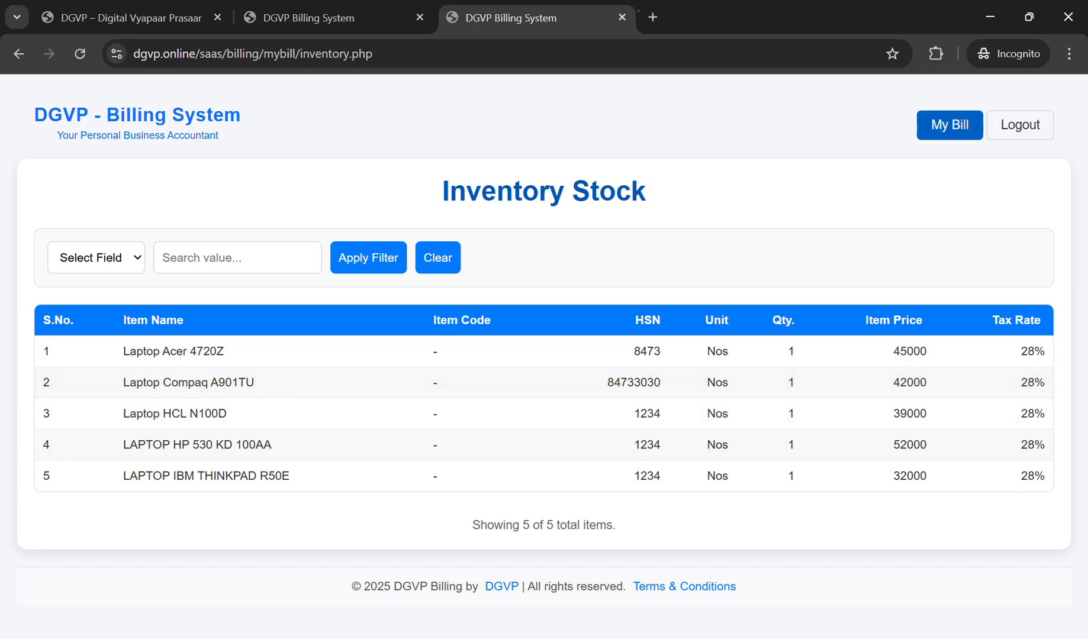
Step: Open the Items List in a separate My Bill tab
middle_click(950, 125)
click(735, 18)
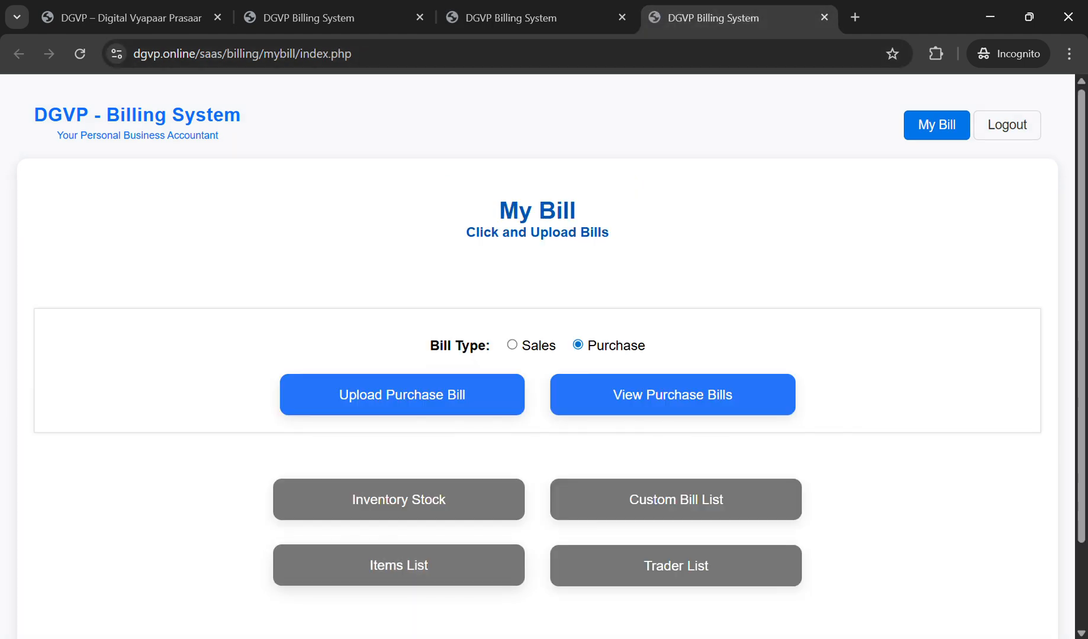
click(399, 565)
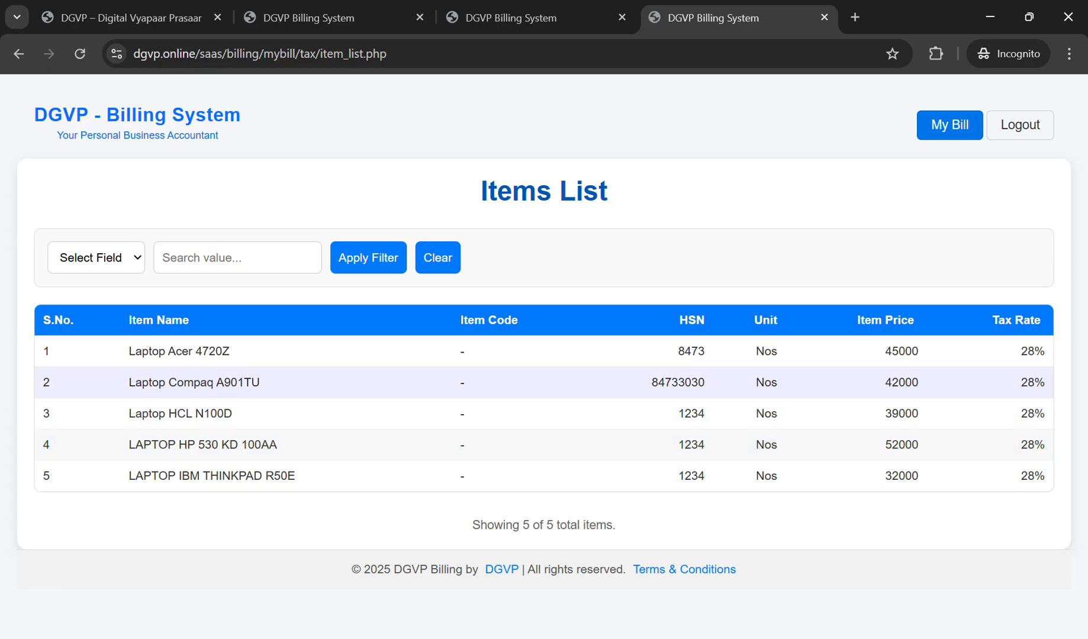
Step: Check the five laptops' quantities in Inventory Stock, then view the bill_laptop.jpg preview
click(506, 17)
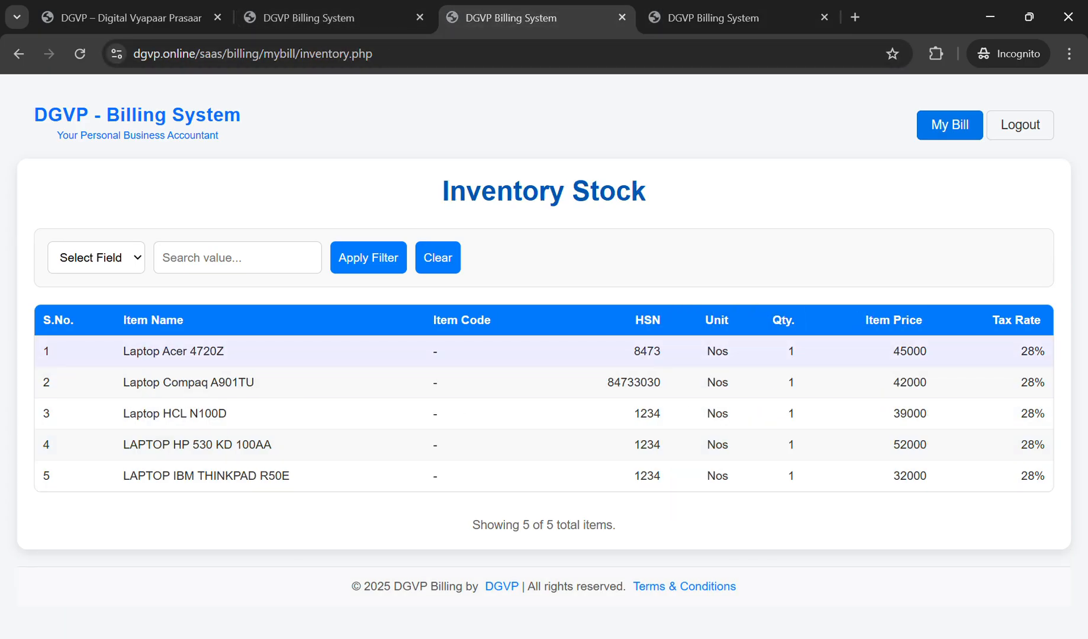
double_click(792, 352)
drag(788, 383, 794, 445)
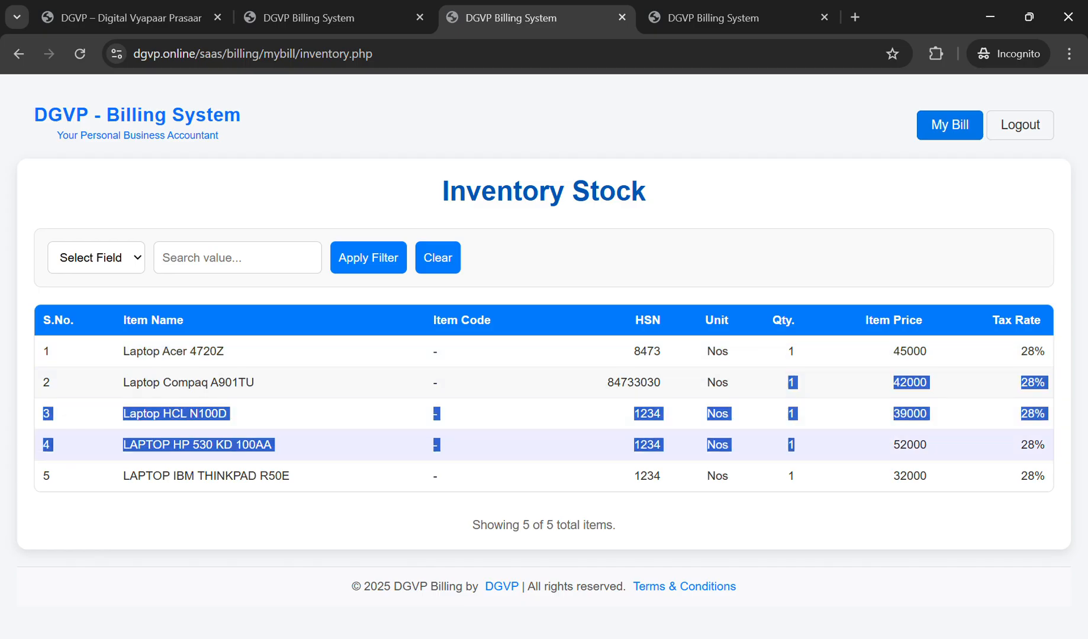
click(796, 501)
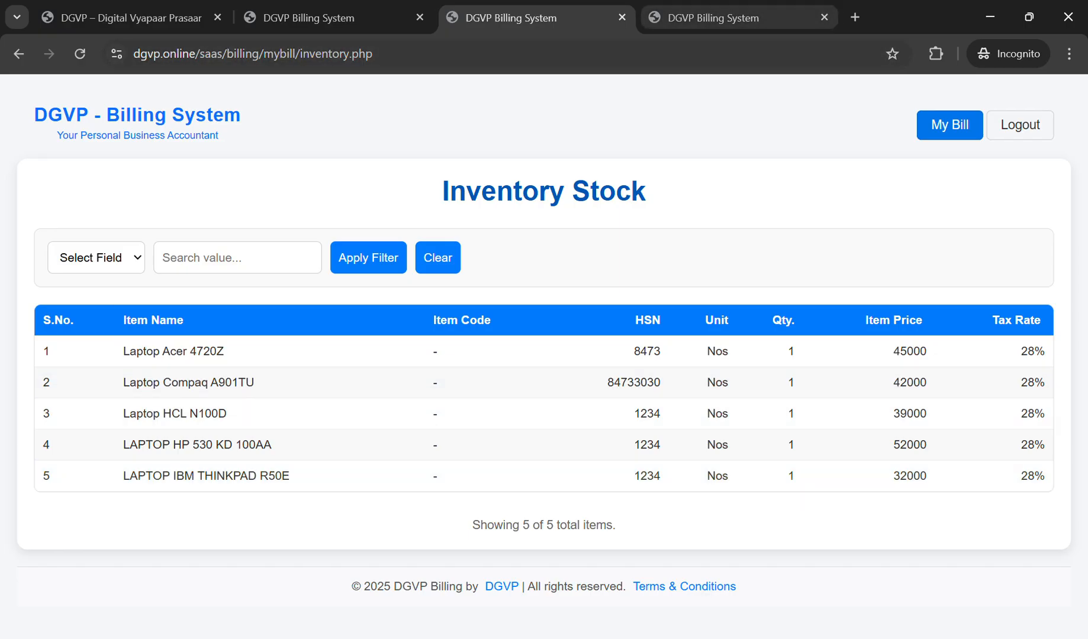
click(335, 18)
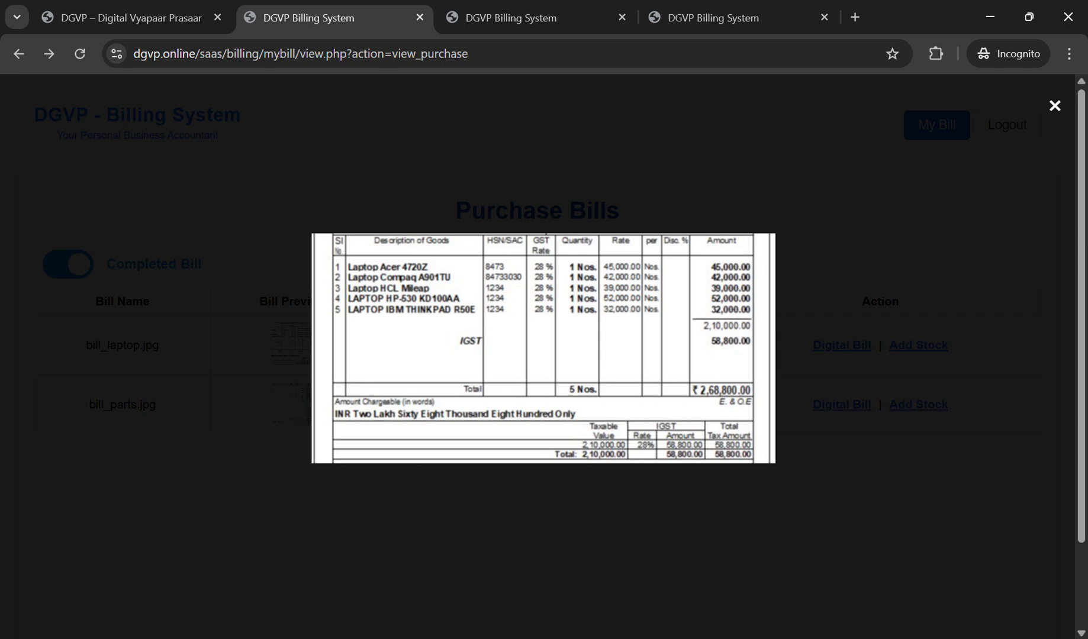
Step: Close the bill preview and compare the laptop quantities in Inventory Stock against the Items List
key(Escape)
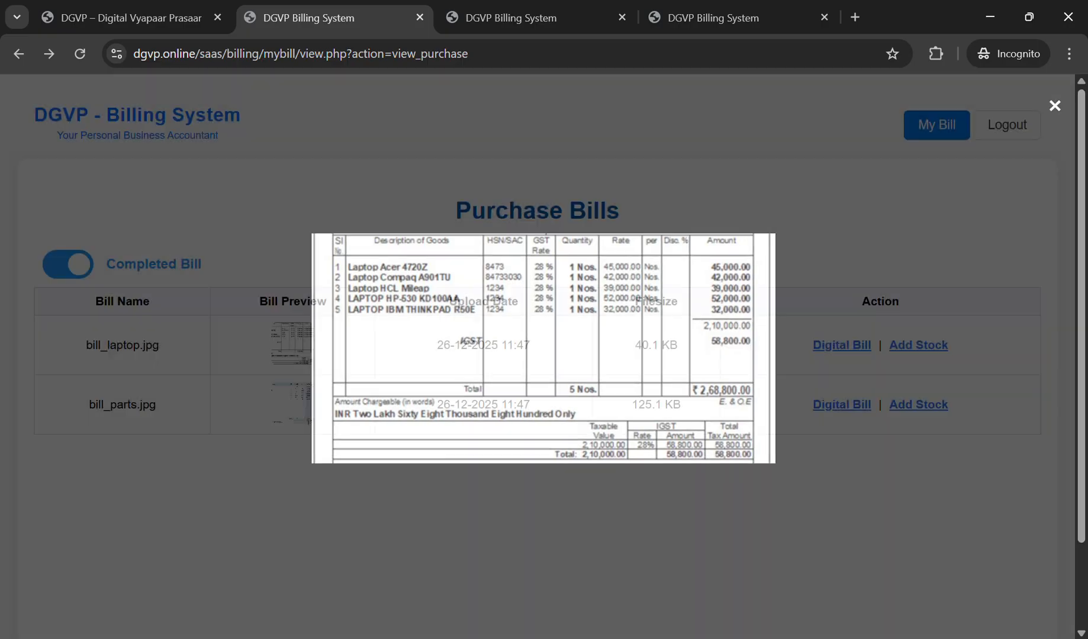
key(ctrl+4)
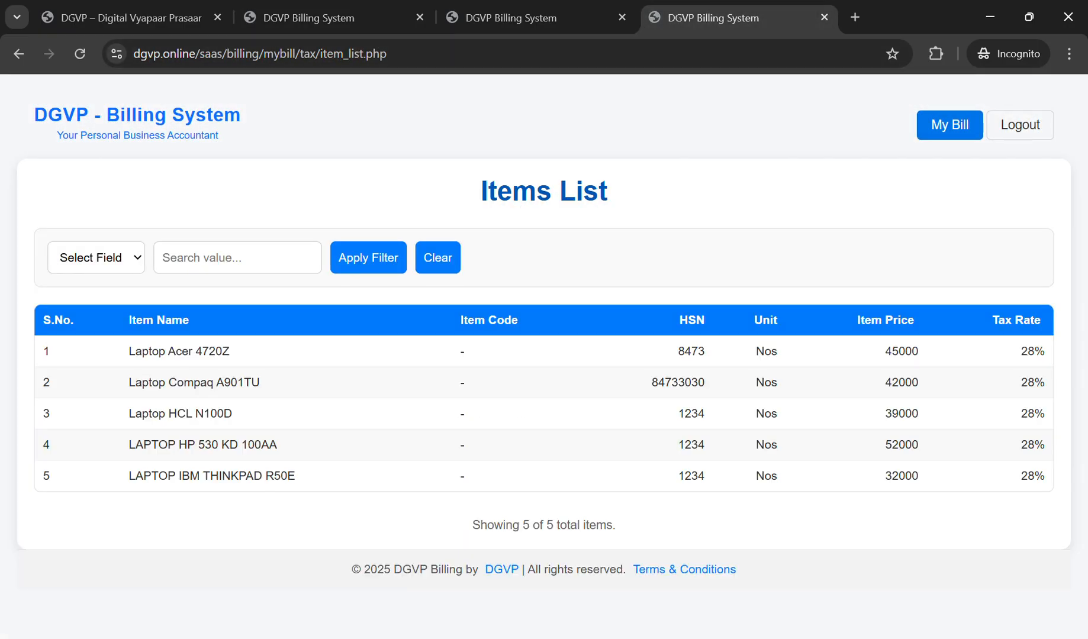
click(521, 17)
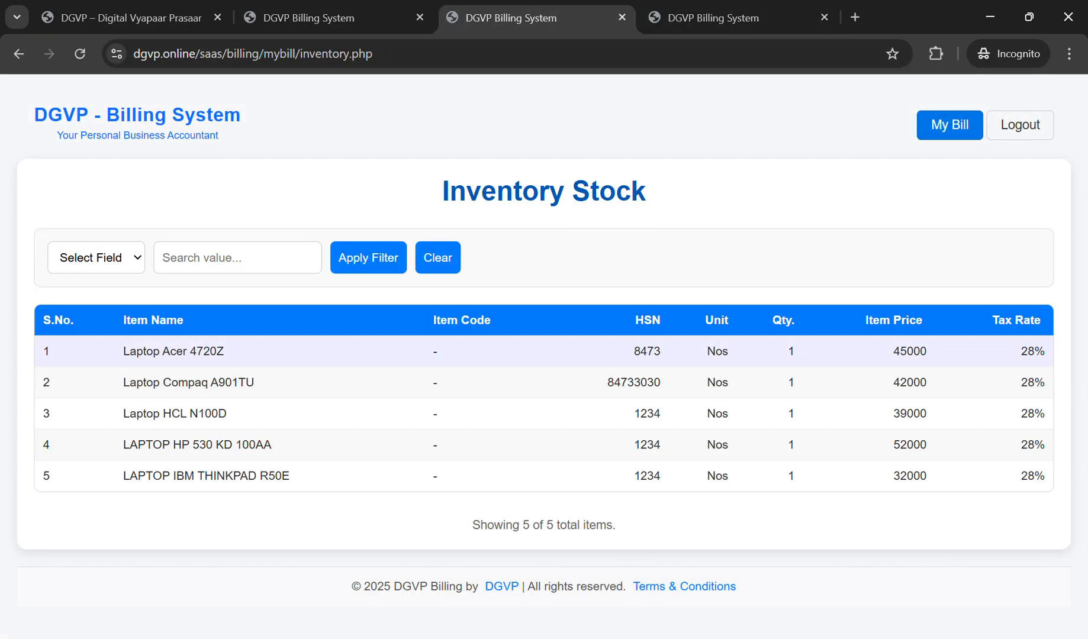
double_click(791, 351)
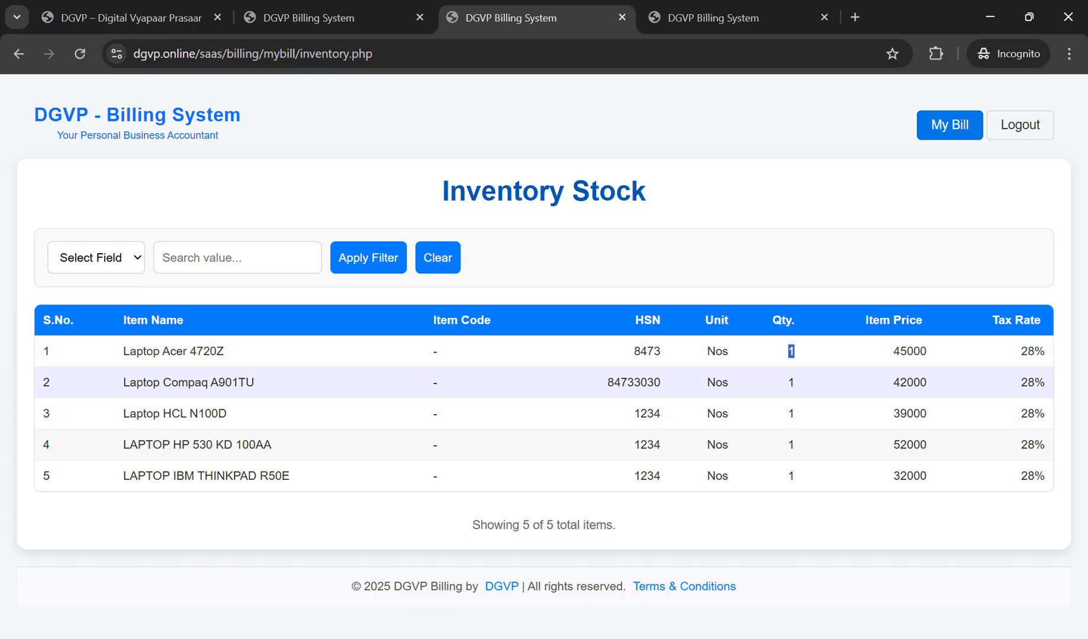
click(714, 18)
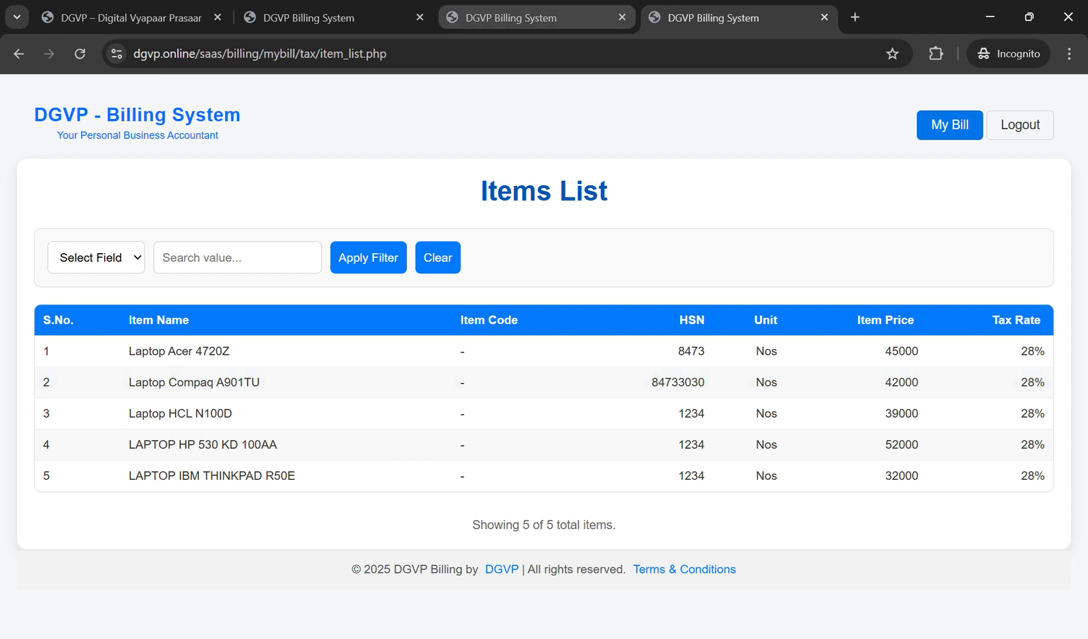
click(533, 18)
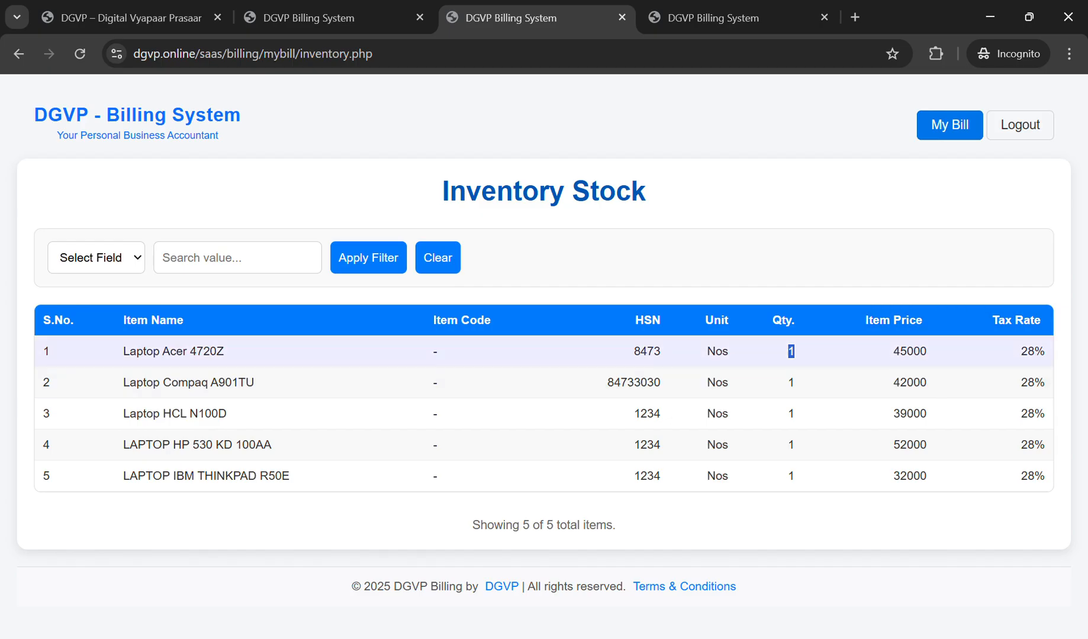
drag(1021, 352, 1046, 351)
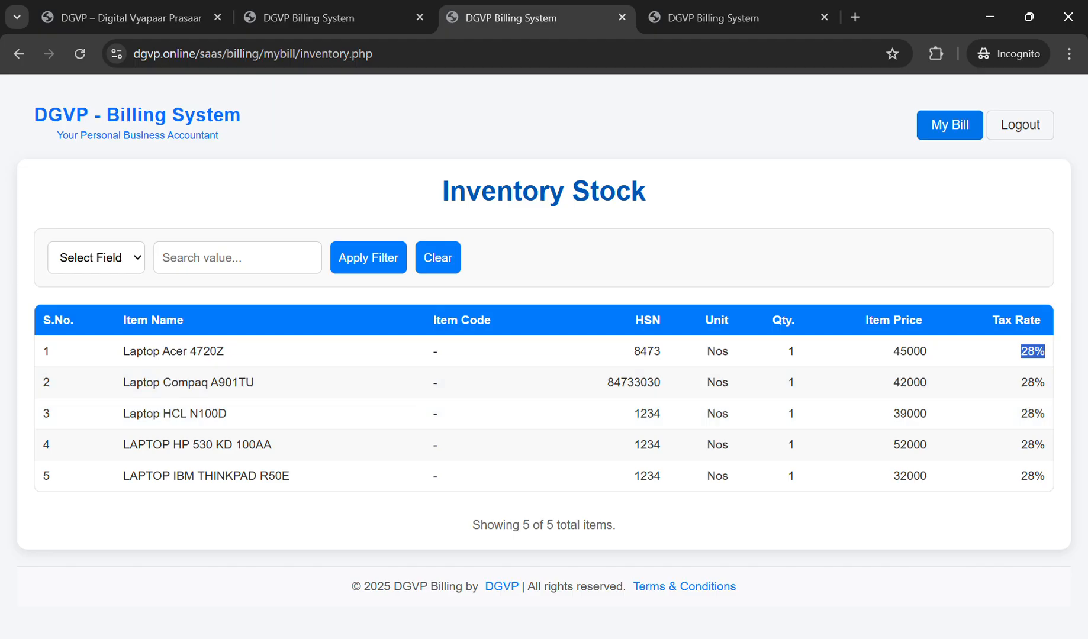
drag(123, 351, 224, 352)
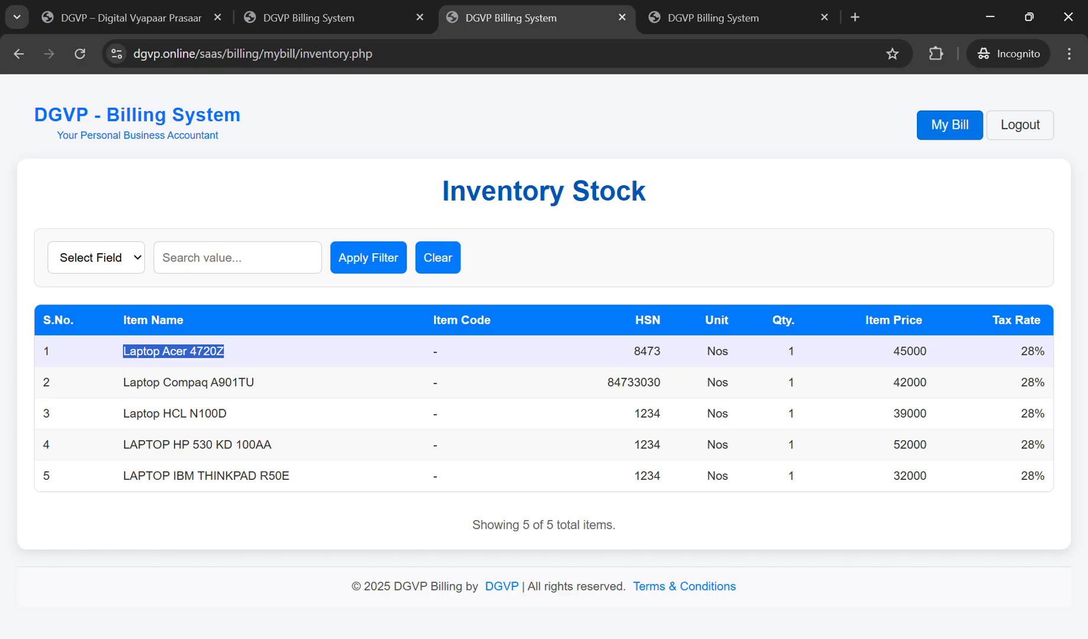
click(225, 351)
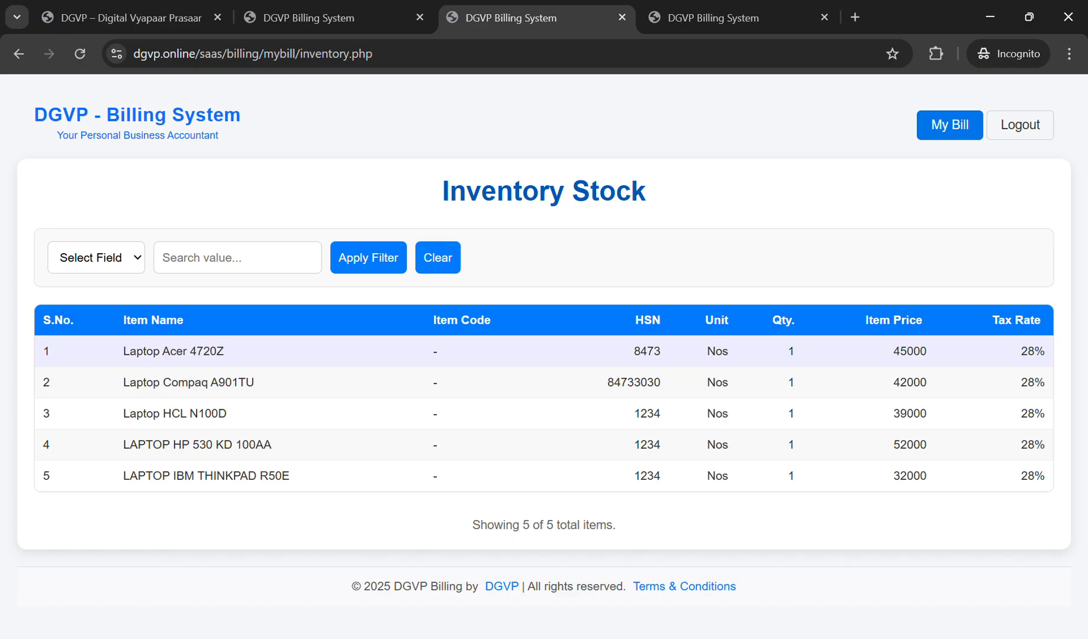
drag(1021, 352, 1046, 352)
drag(787, 352, 796, 352)
click(794, 351)
drag(892, 351, 927, 351)
click(714, 18)
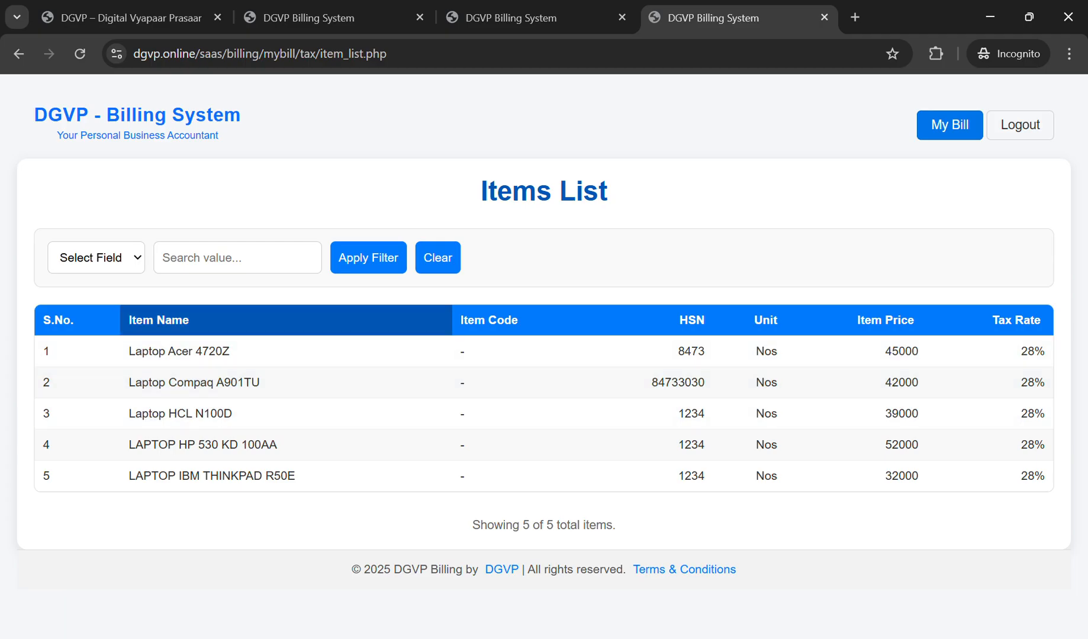
Step: Compare laptop entries such as Laptop Acer 4720Z between the Items List and Inventory Stock
drag(128, 351, 231, 352)
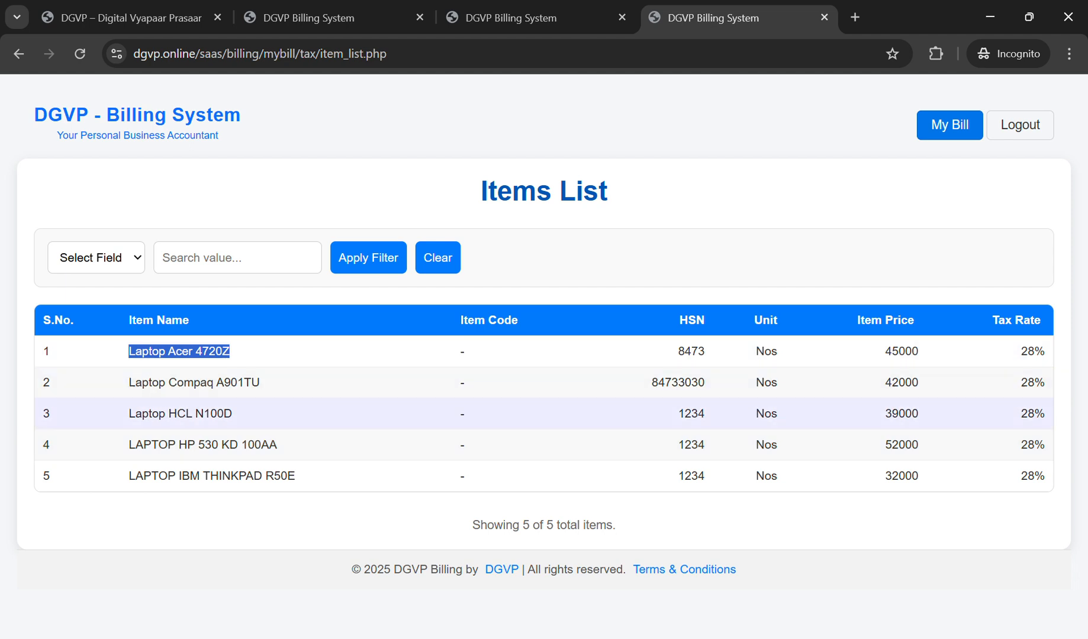
click(511, 18)
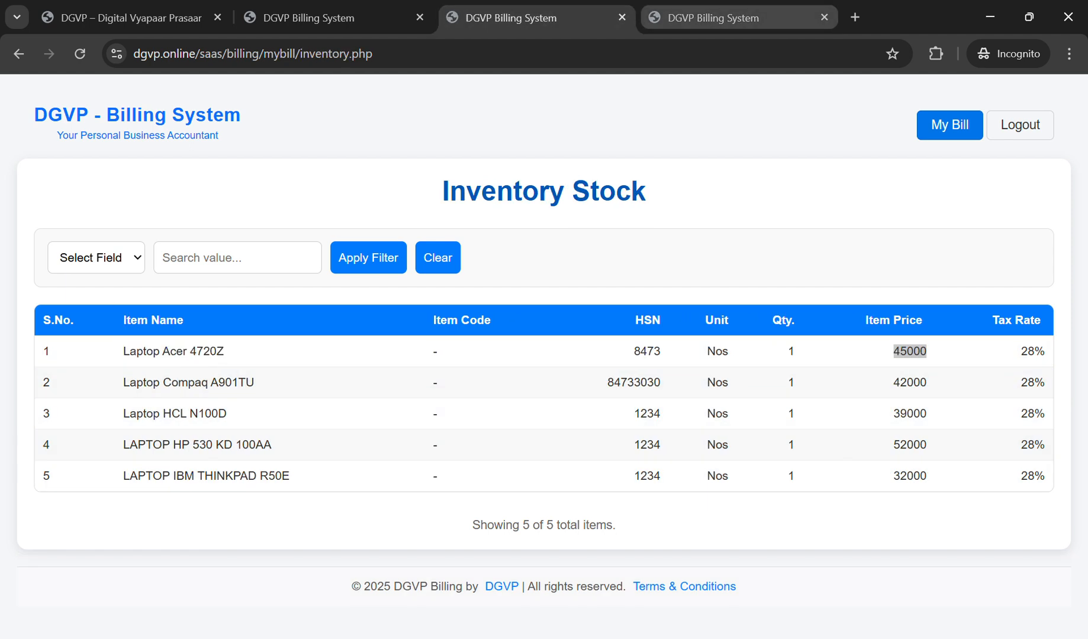
click(713, 18)
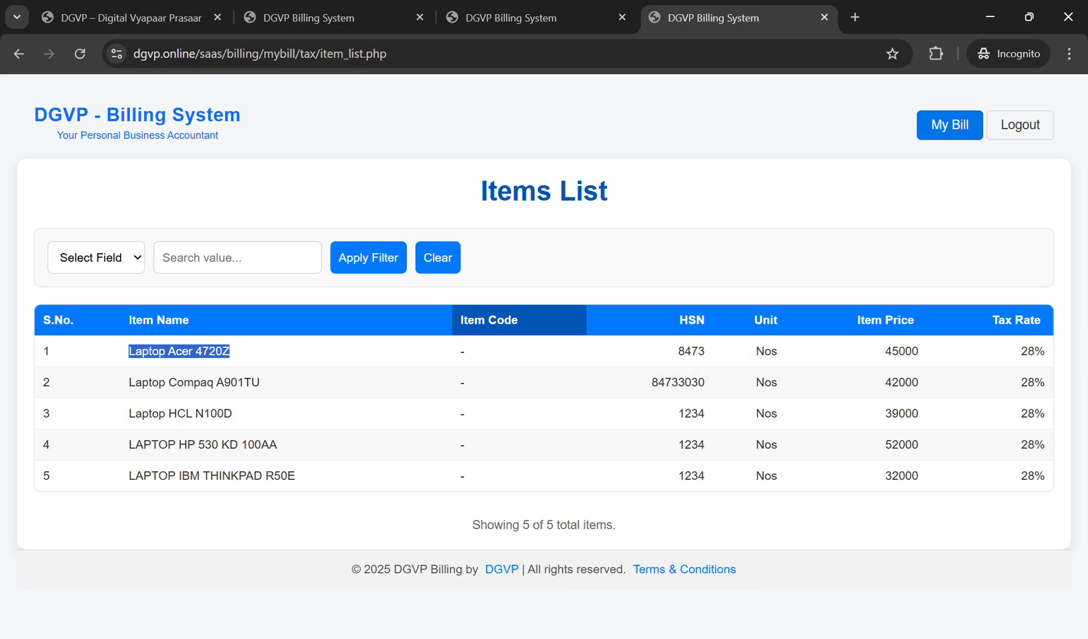
click(510, 18)
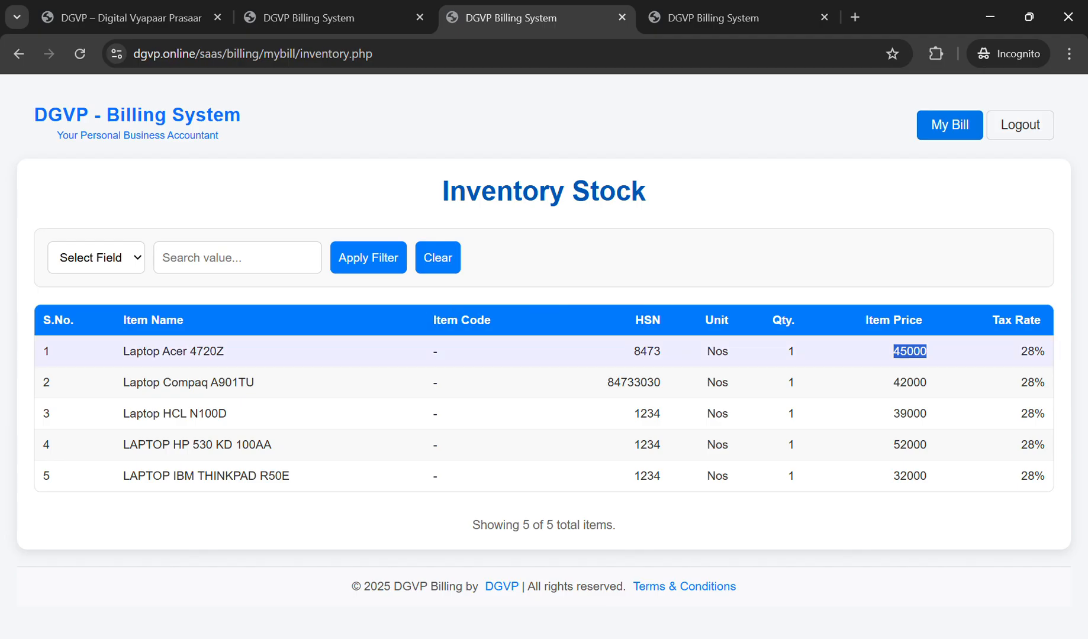
click(713, 18)
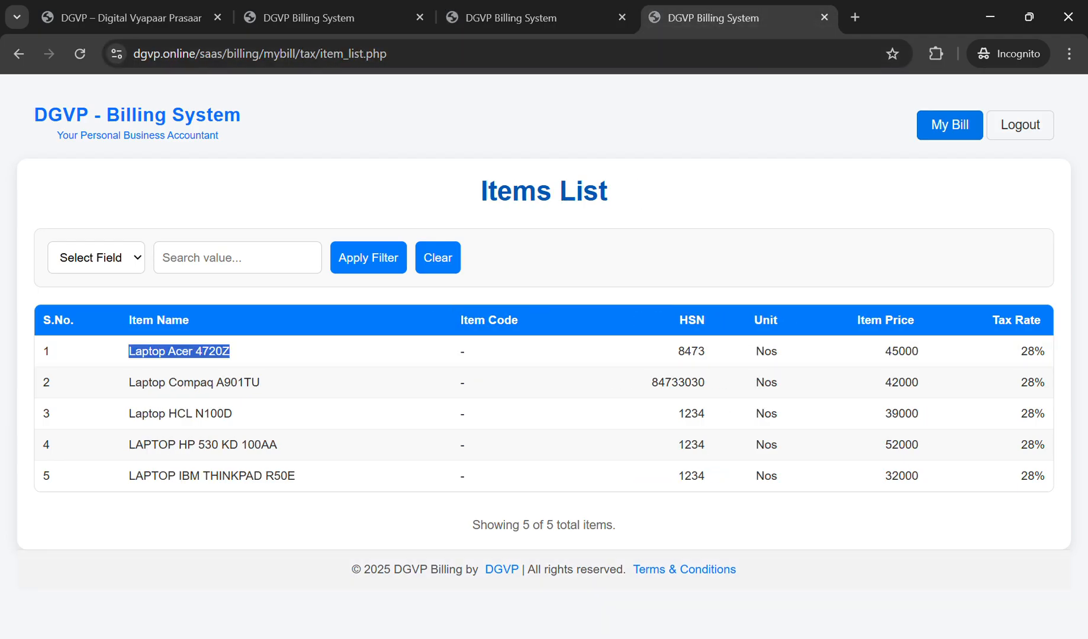
drag(480, 190, 608, 191)
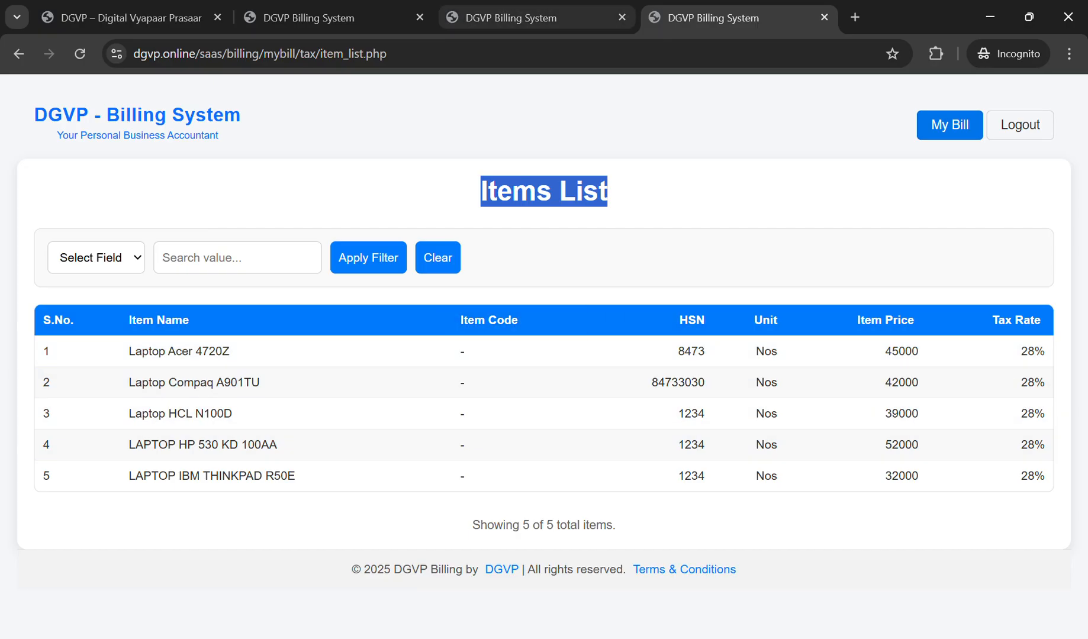
click(533, 18)
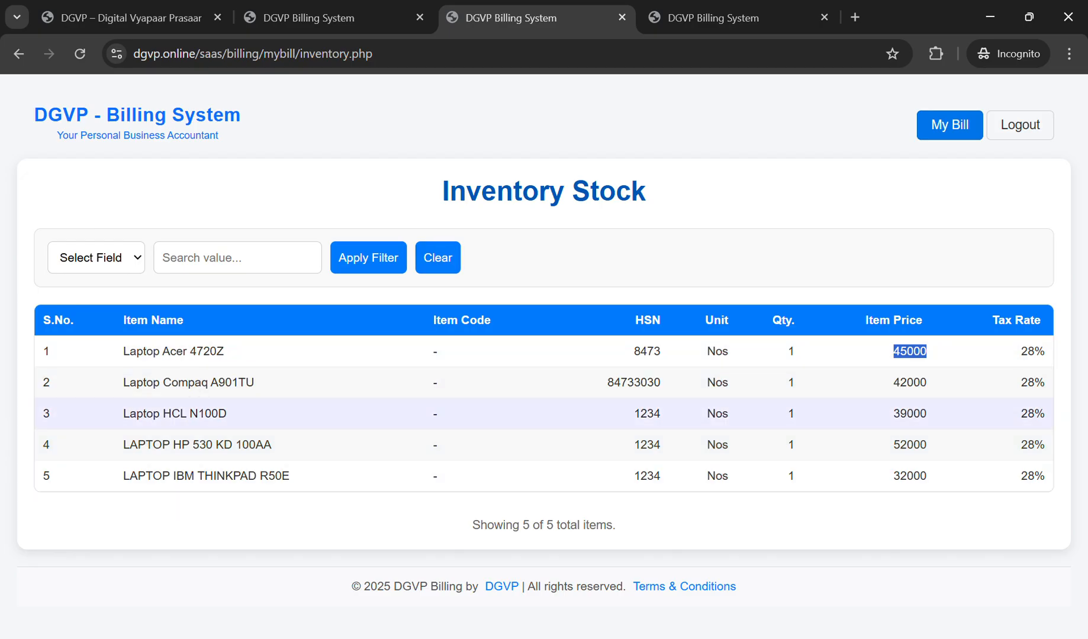
Step: Review the Items List and Inventory Stock once more, then return to Purchase Bills
click(713, 17)
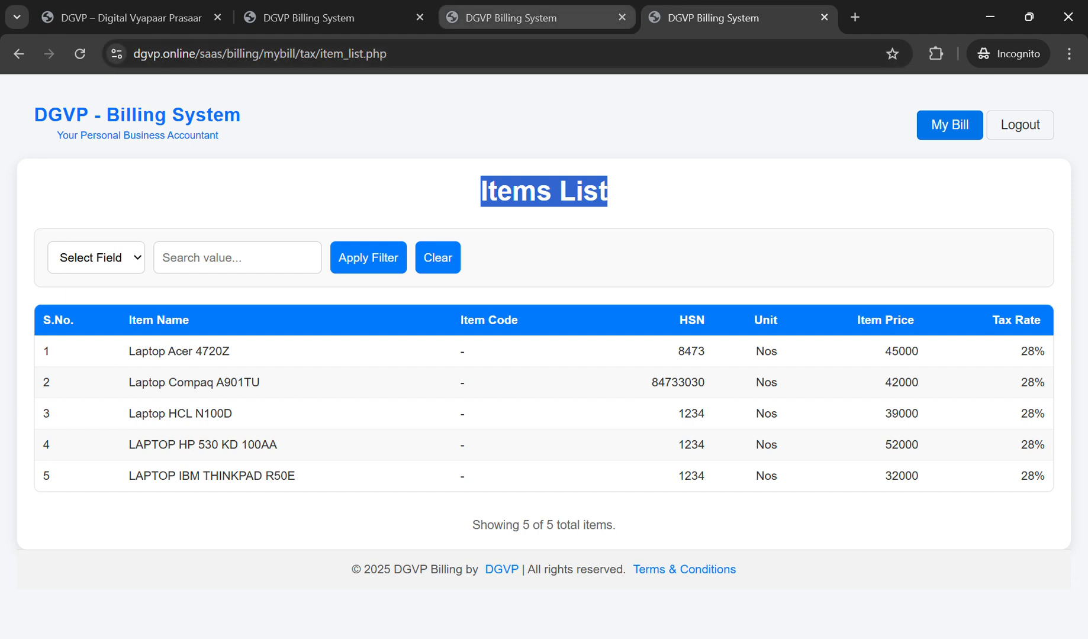
click(515, 17)
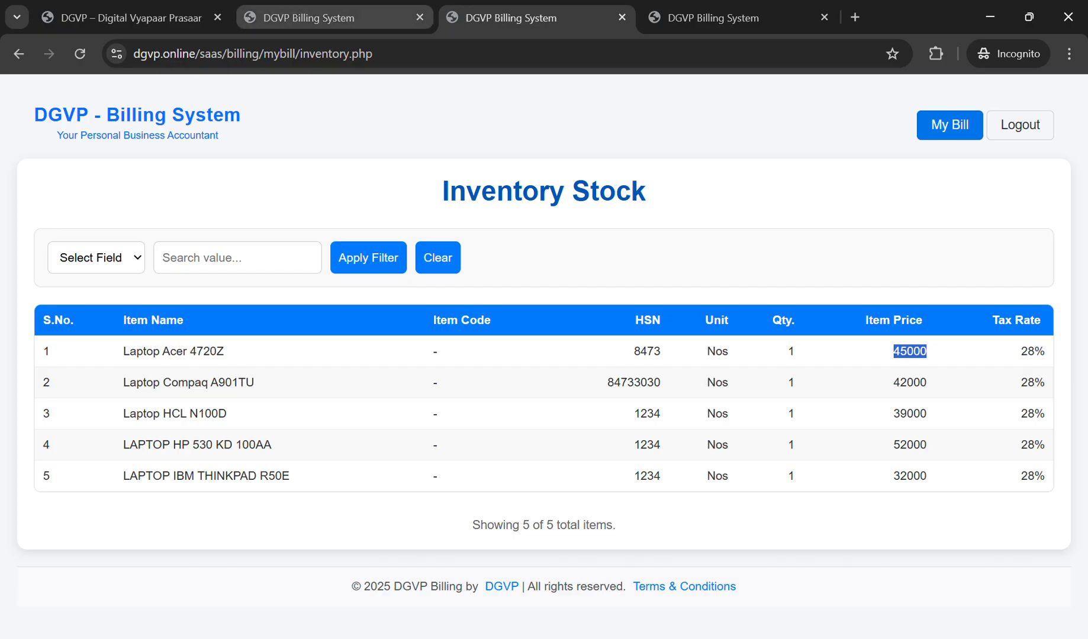
click(325, 17)
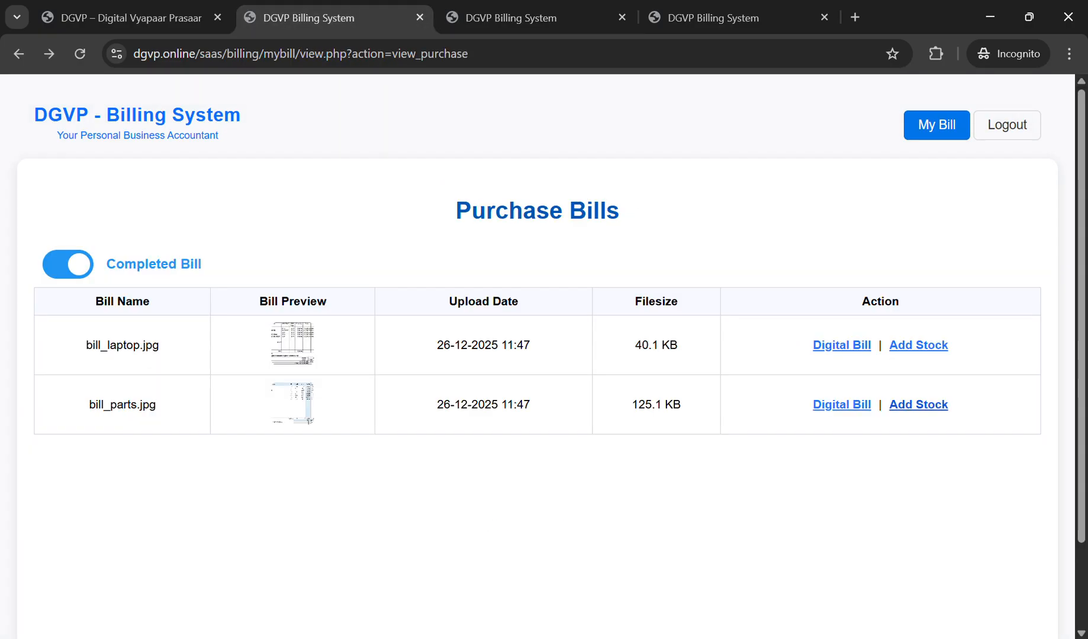
Step: Add bill_parts.jpg's items to stock and reload Inventory Stock
click(919, 405)
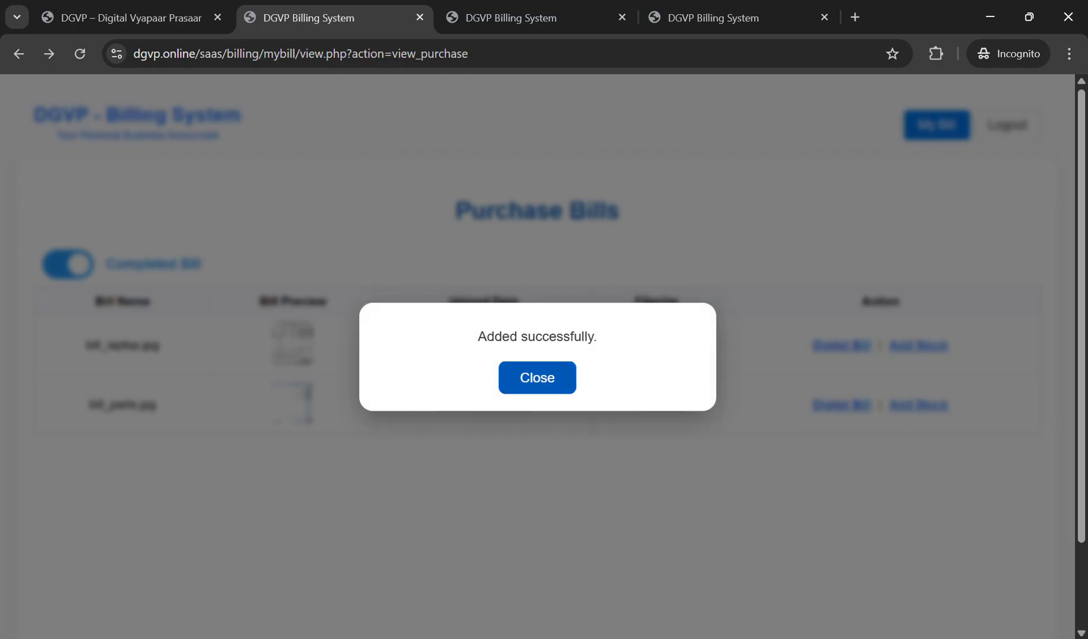
click(537, 377)
click(524, 18)
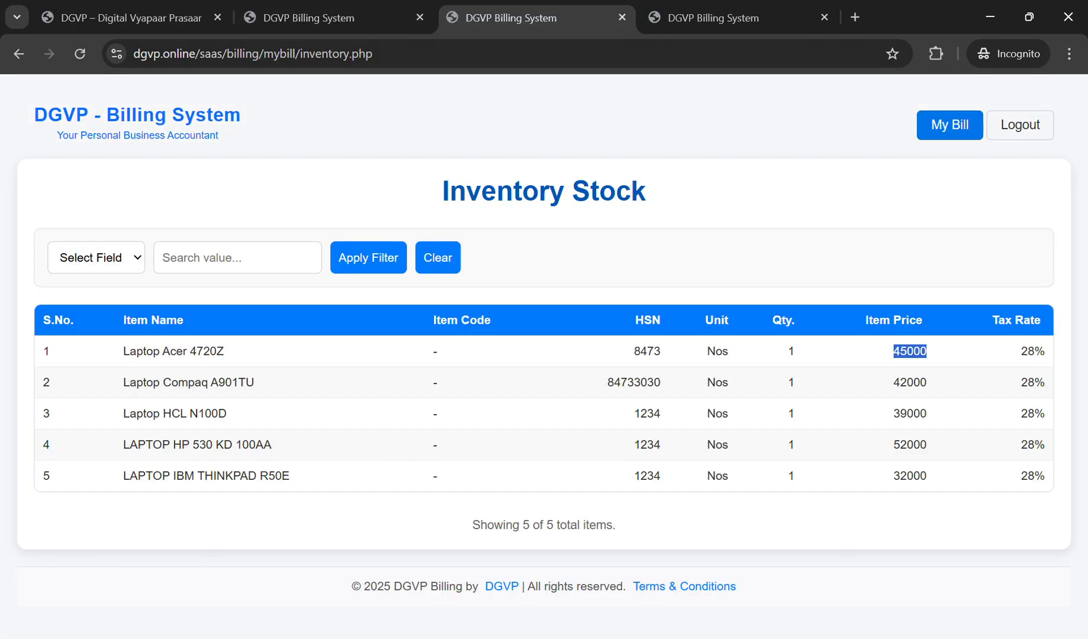
click(80, 54)
Step: Page through the 13 inventory items on both pages, ending on page 1
scroll(544, 476, down, 3)
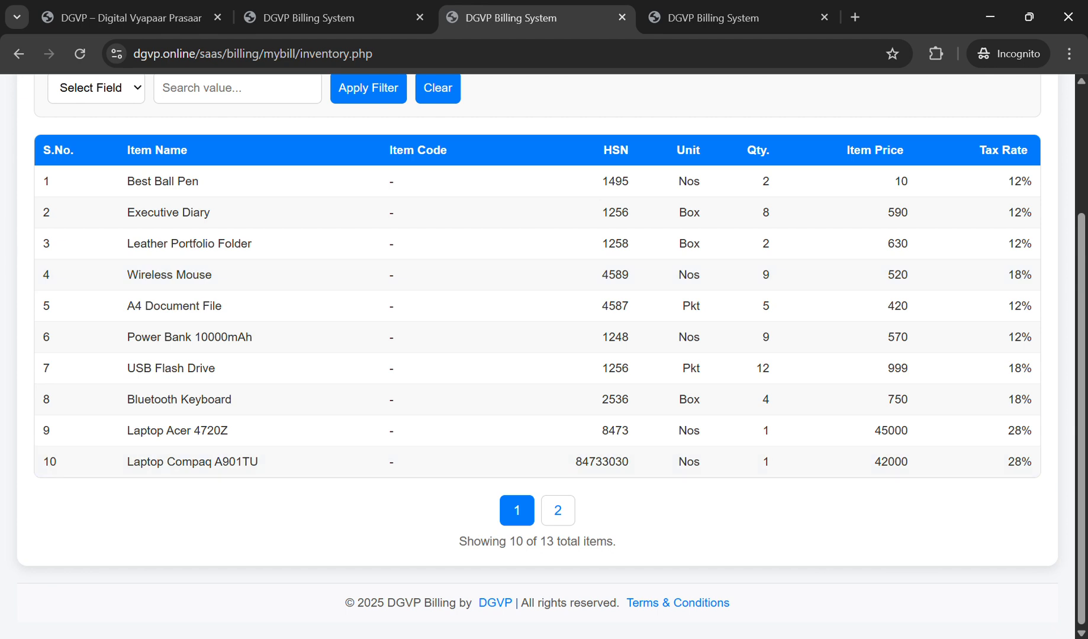
click(558, 510)
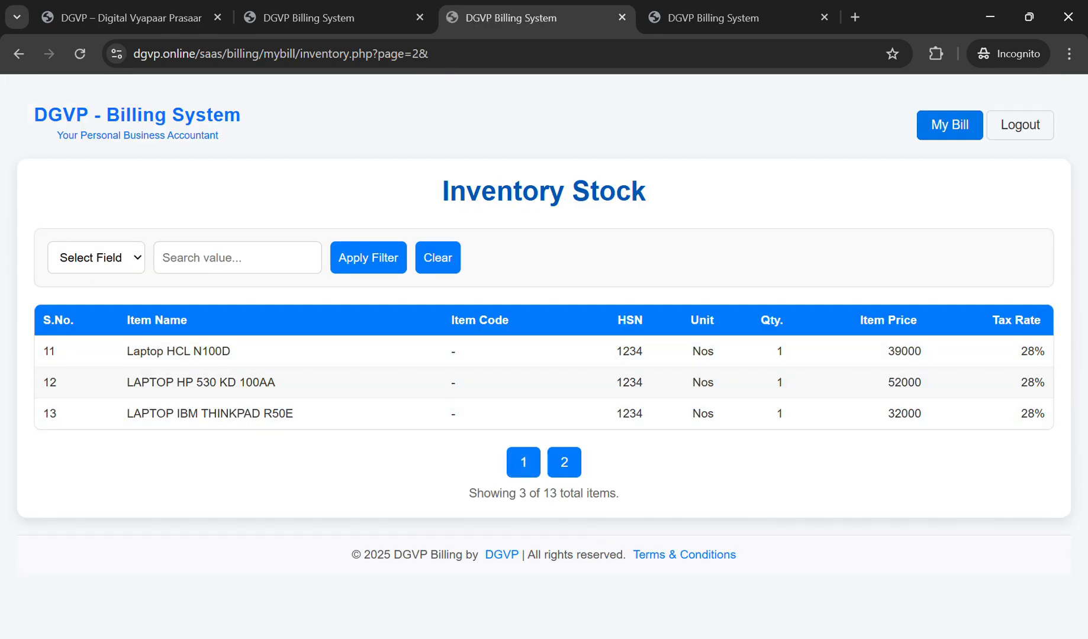
click(523, 463)
scroll(532, 414, down, 3)
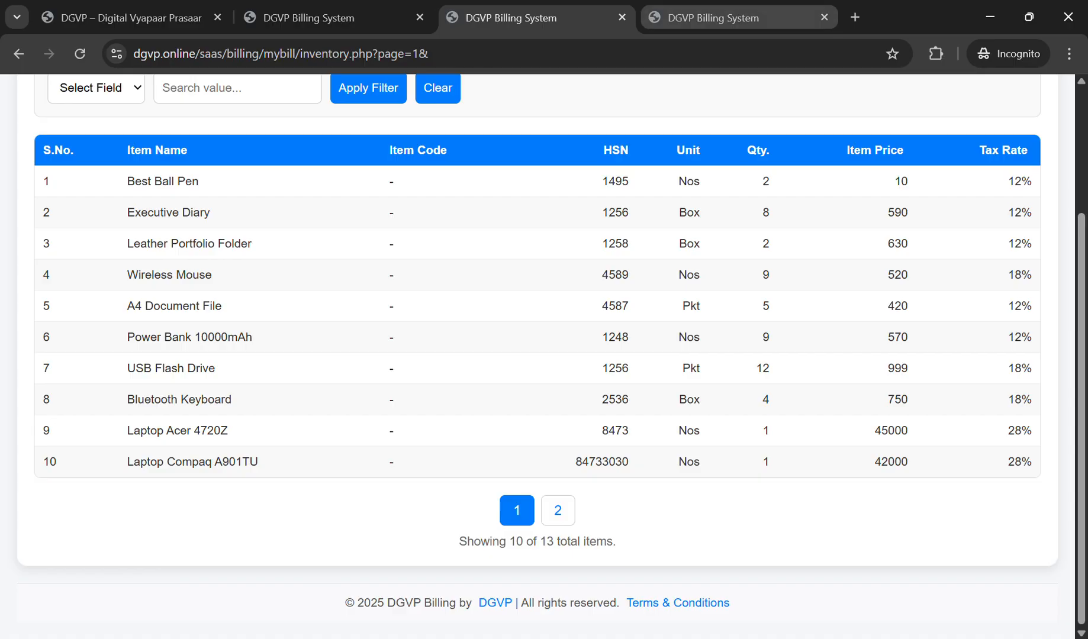
Step: Reload the Items List so it shows all 13 items
click(710, 18)
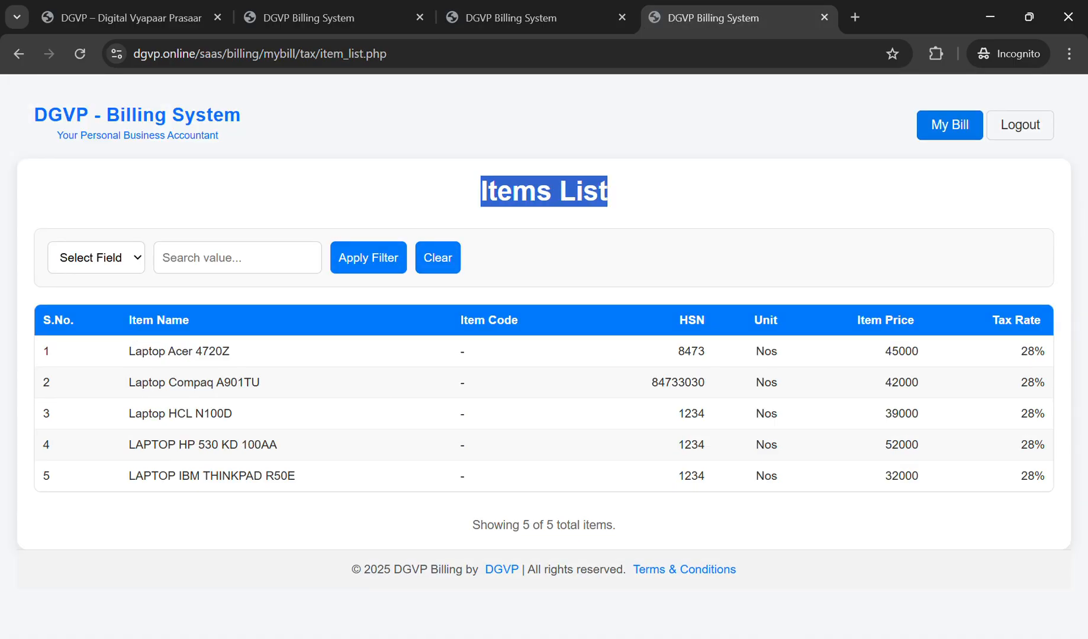
click(80, 54)
scroll(284, 296, down, 3)
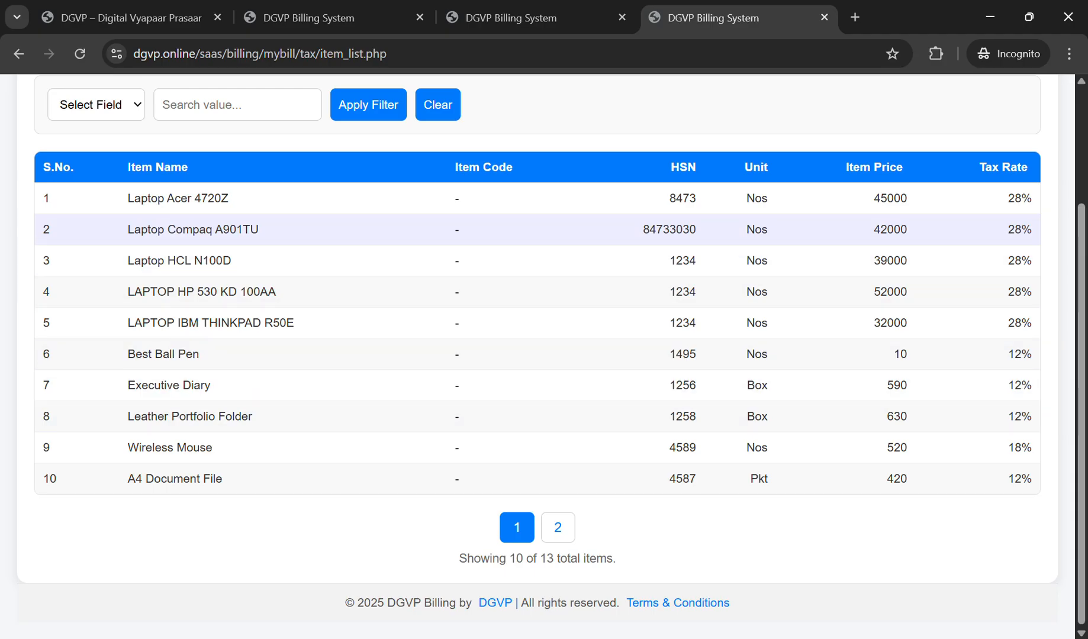
Step: Cross-check entries like Laptop Compaq A901TU and Wireless Mouse across both lists, then return to Purchase Bills
click(511, 17)
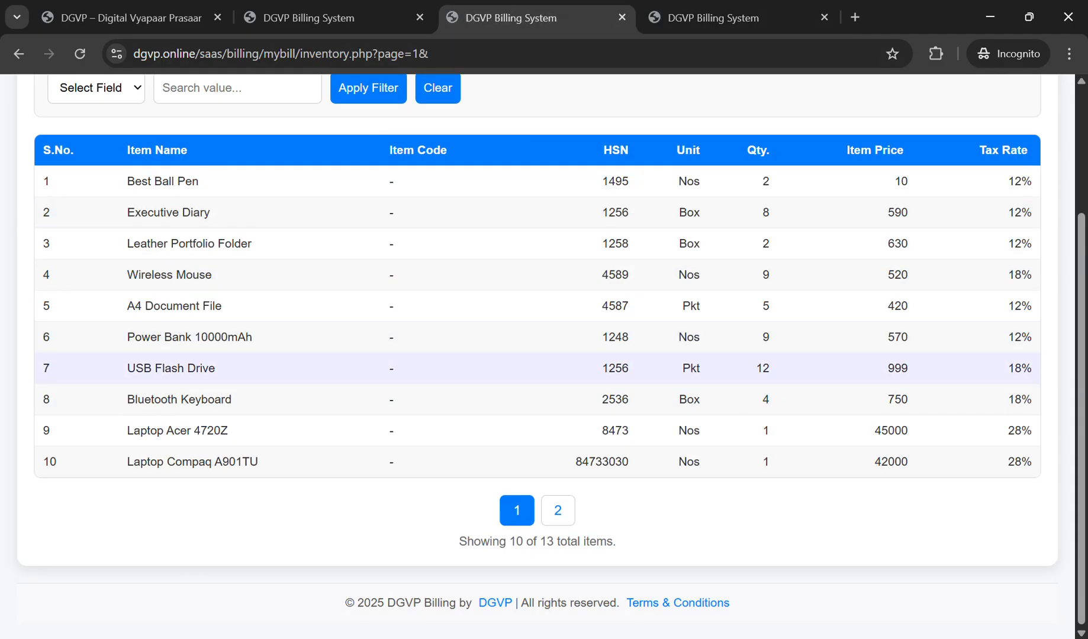
scroll(533, 332, up, 2)
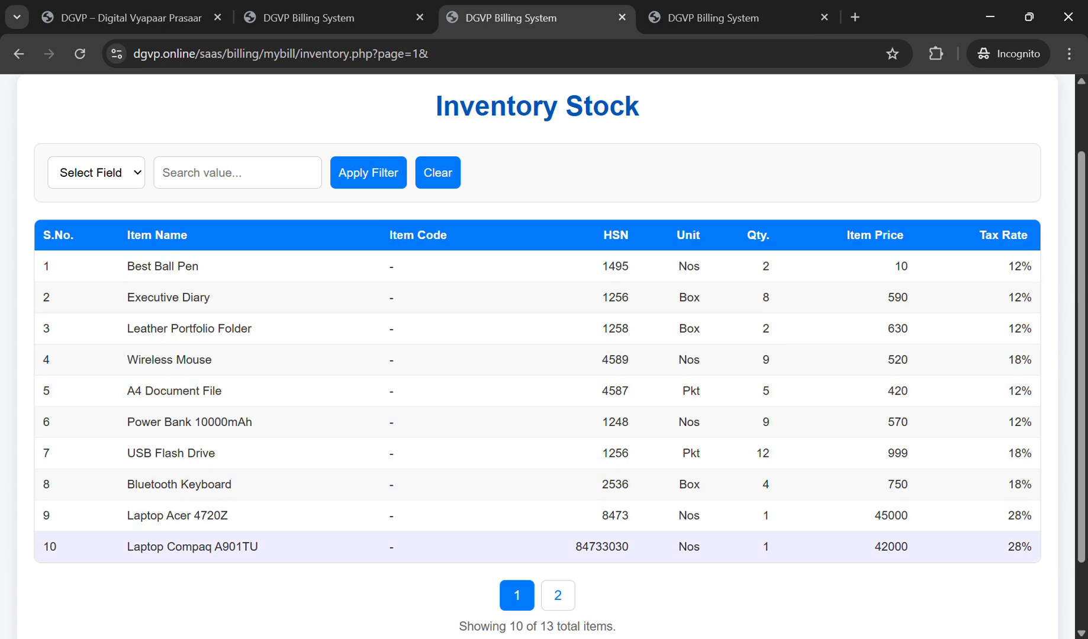
drag(1007, 546, 1033, 546)
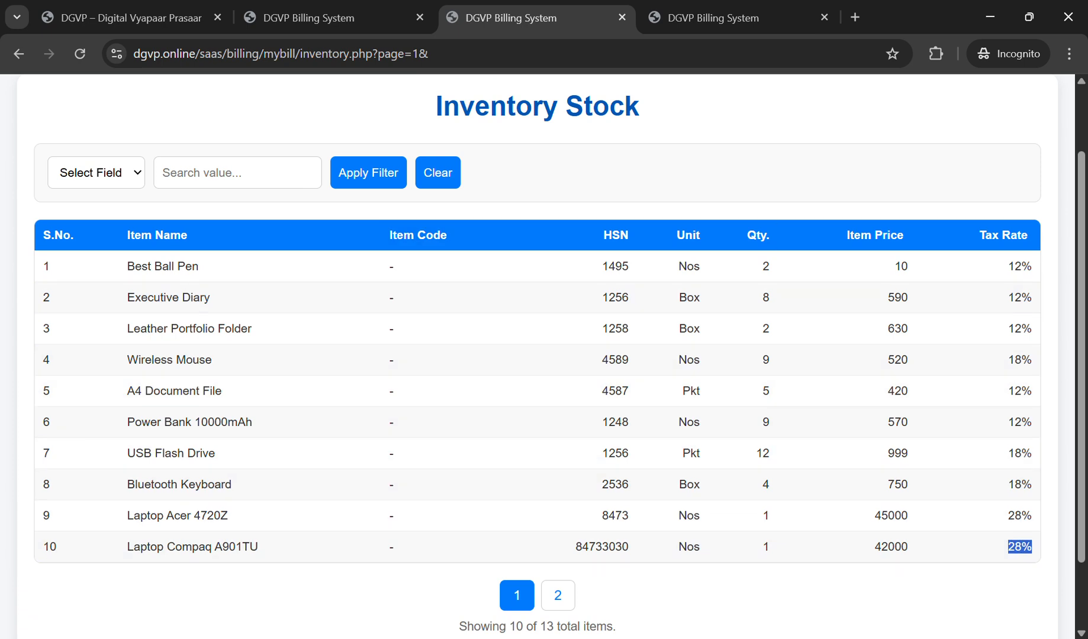
click(719, 18)
drag(127, 447, 212, 448)
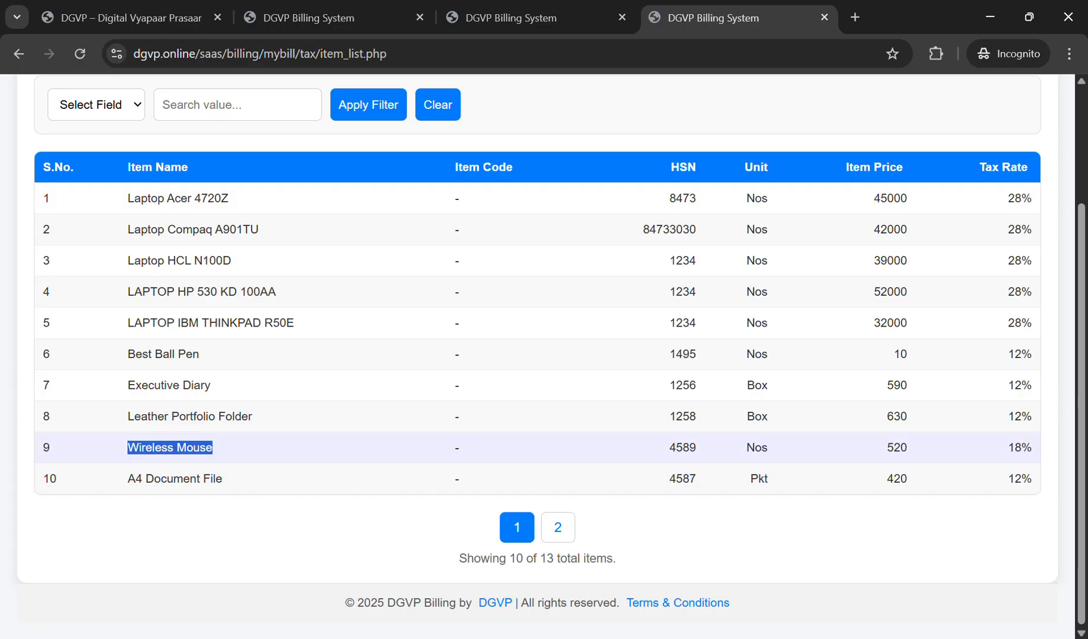
scroll(533, 261, up, 3)
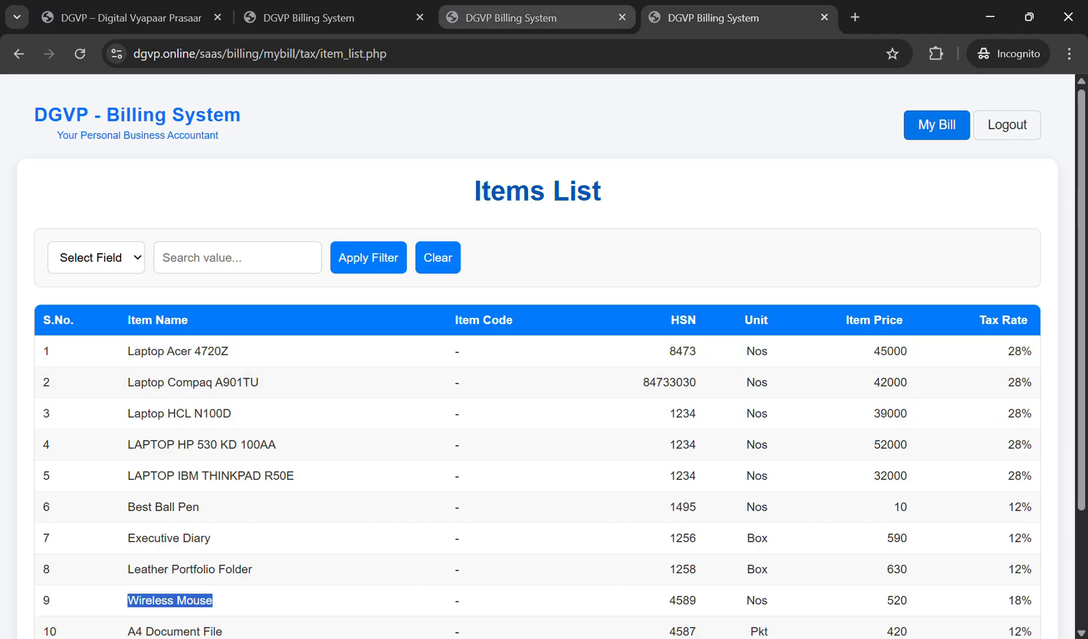
click(509, 18)
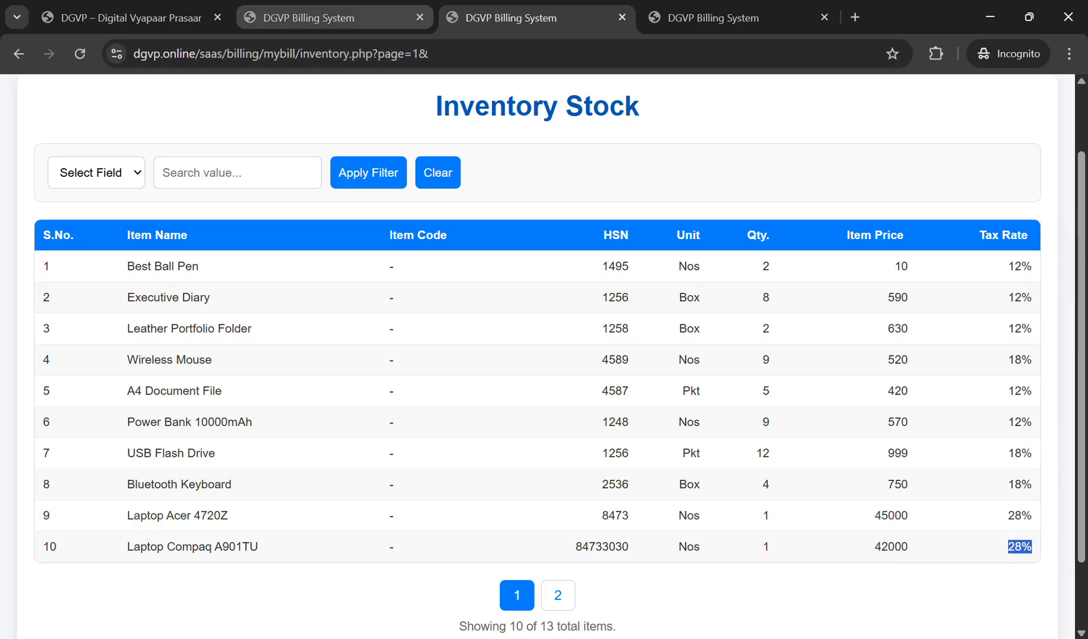
click(319, 17)
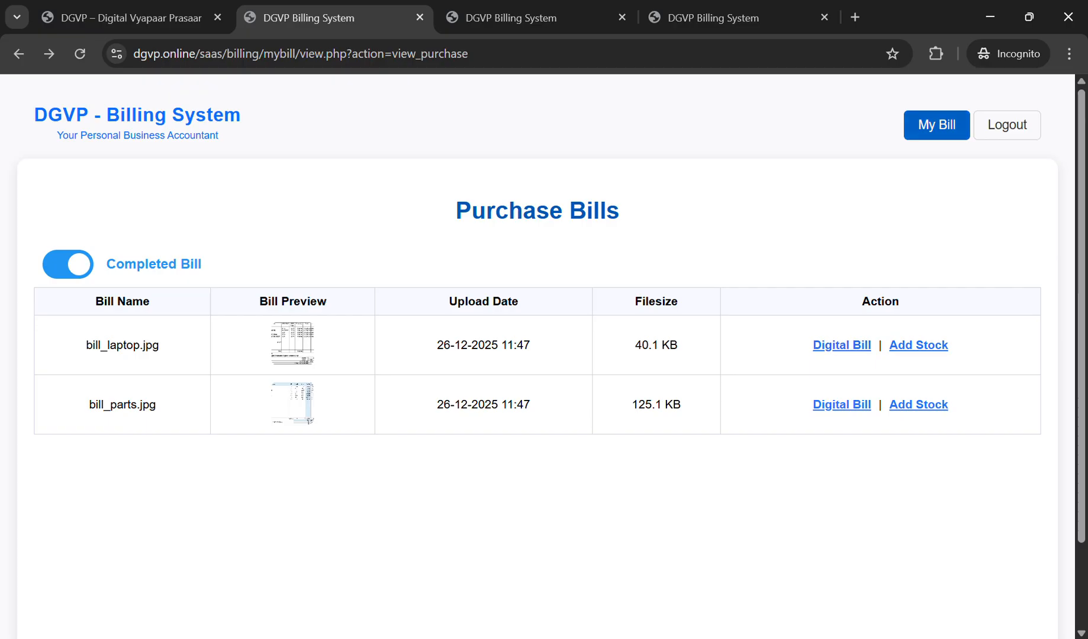
Step: Go to My Bill and close the extra Inventory Stock and Items List tabs
click(937, 125)
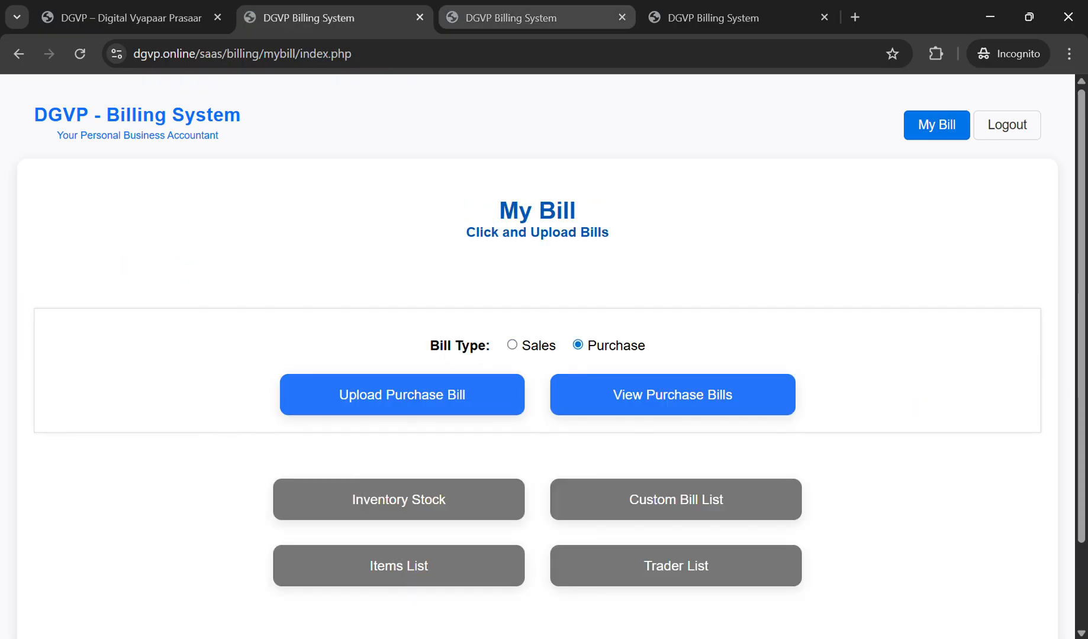
click(622, 17)
click(622, 17)
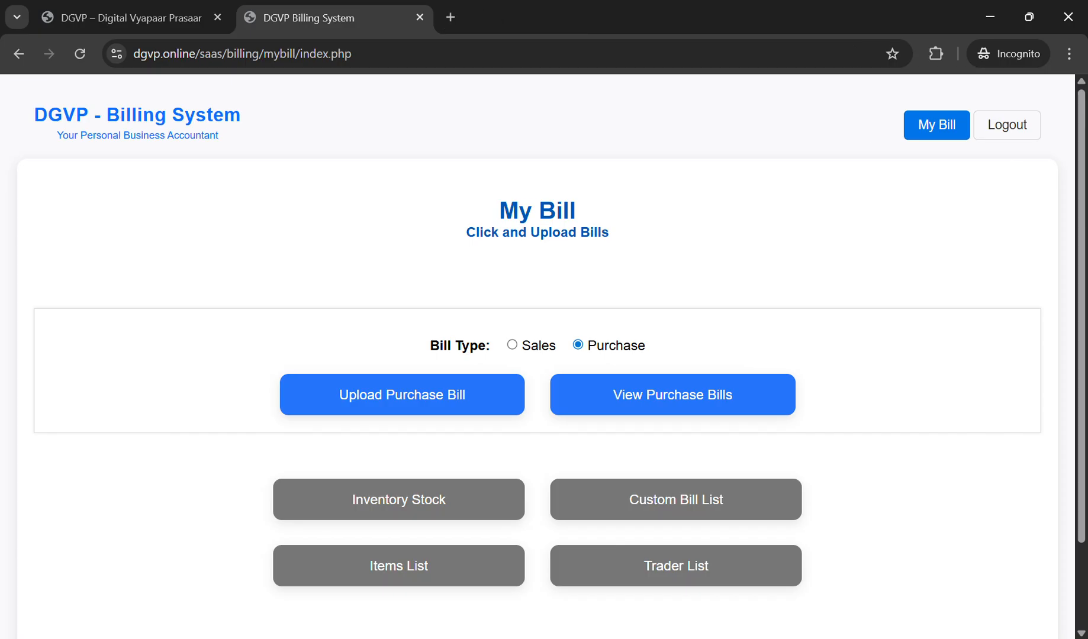
Step: Open Inventory Stock in a background tab and switch the bill type to Sales
scroll(537, 356, down, 3)
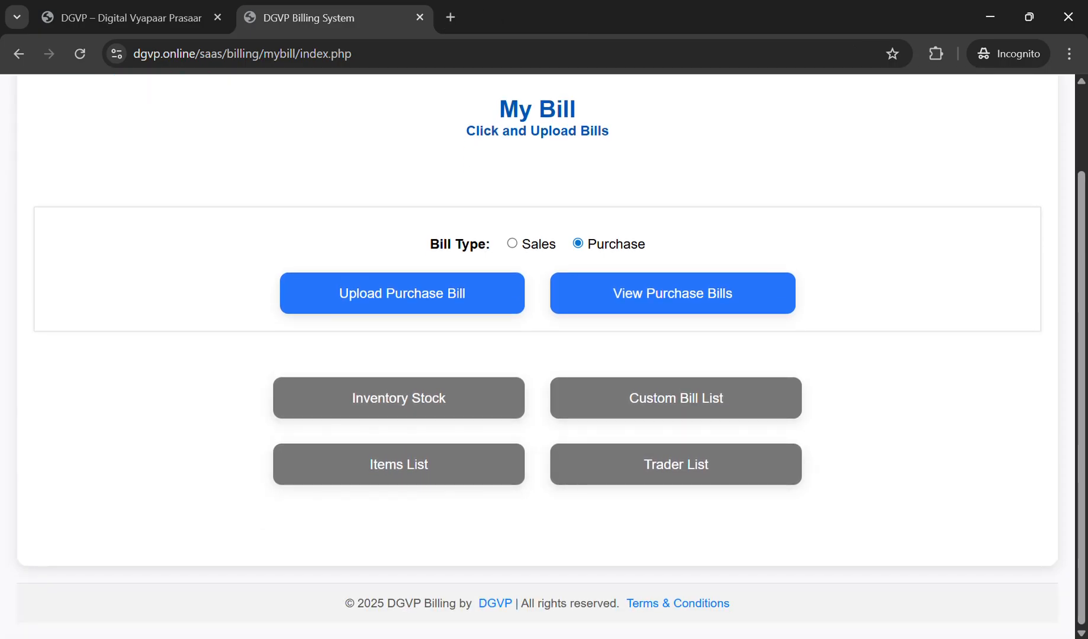
middle_click(398, 396)
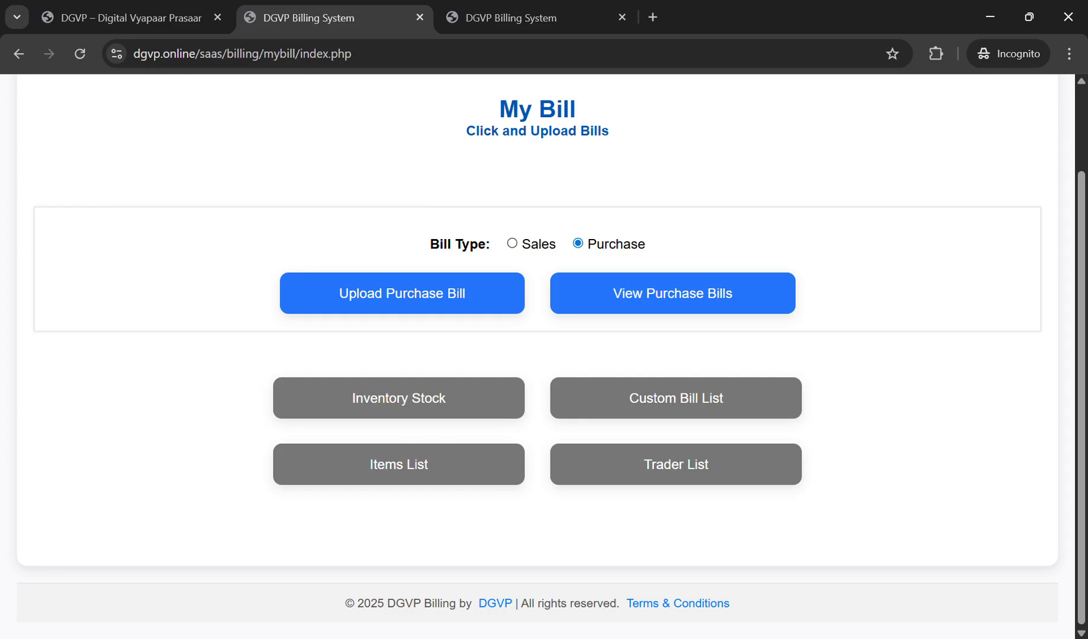
click(512, 243)
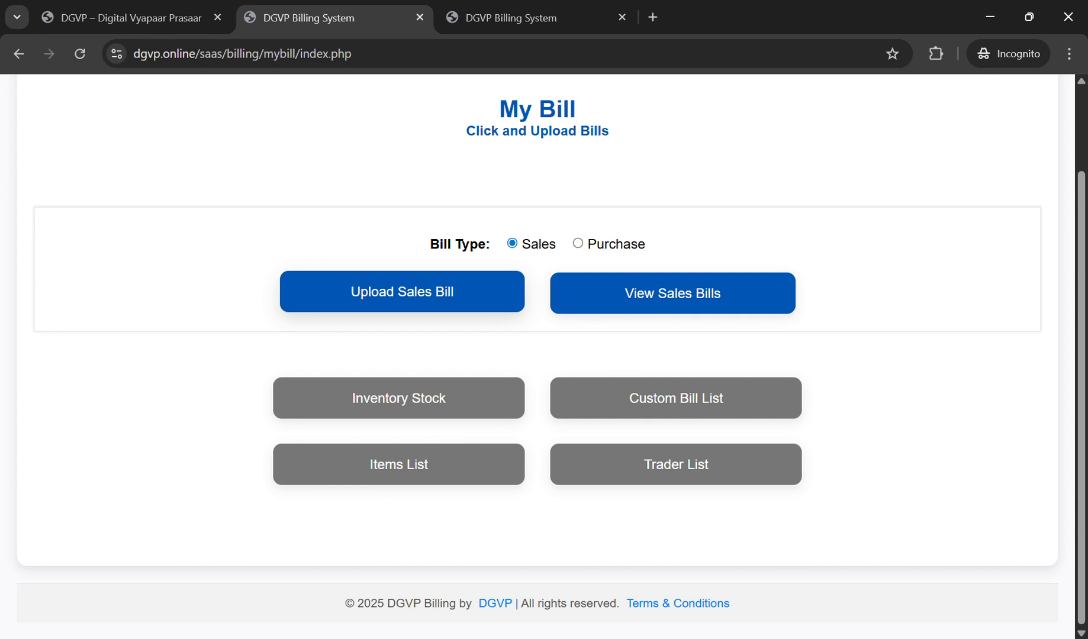
Step: Upload the photo bill_book.jpg through Upload Sales Bill, then go back to My Bill
click(402, 291)
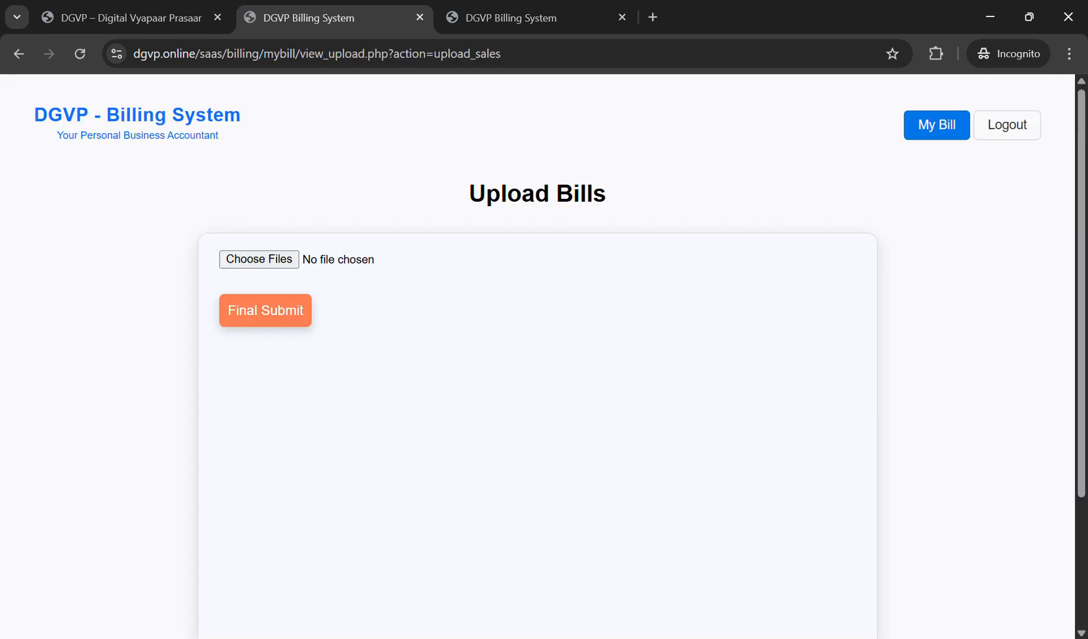
click(260, 260)
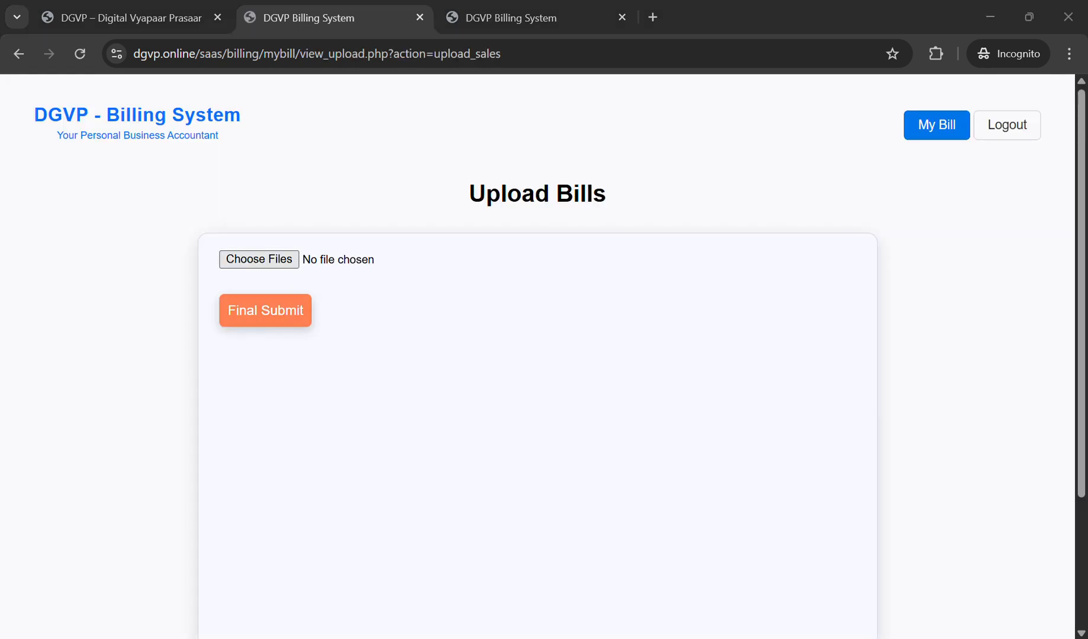
key(Return)
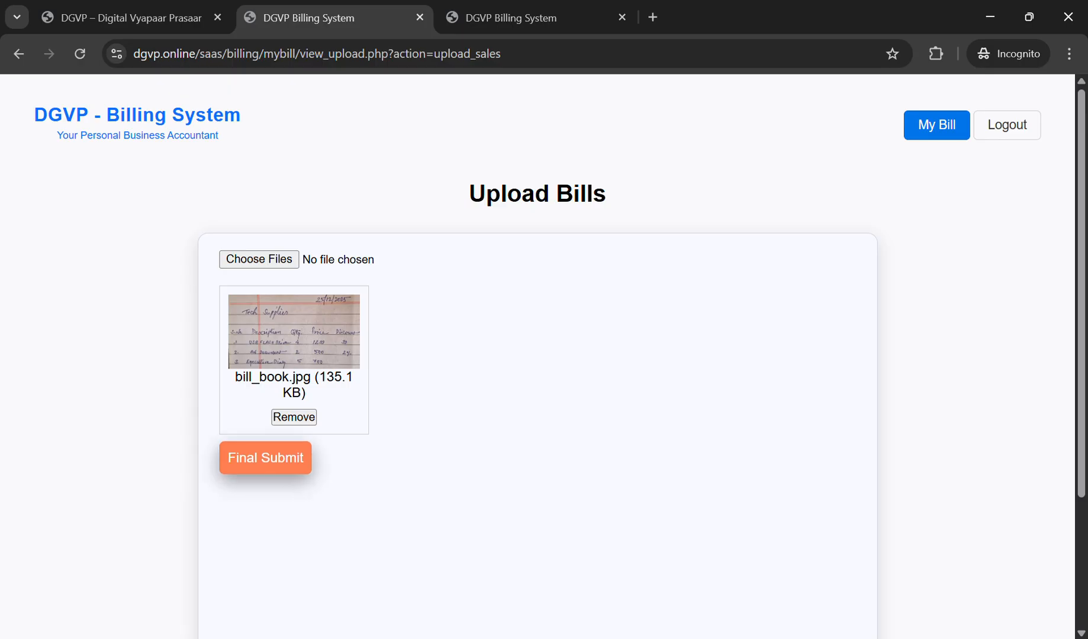
click(266, 458)
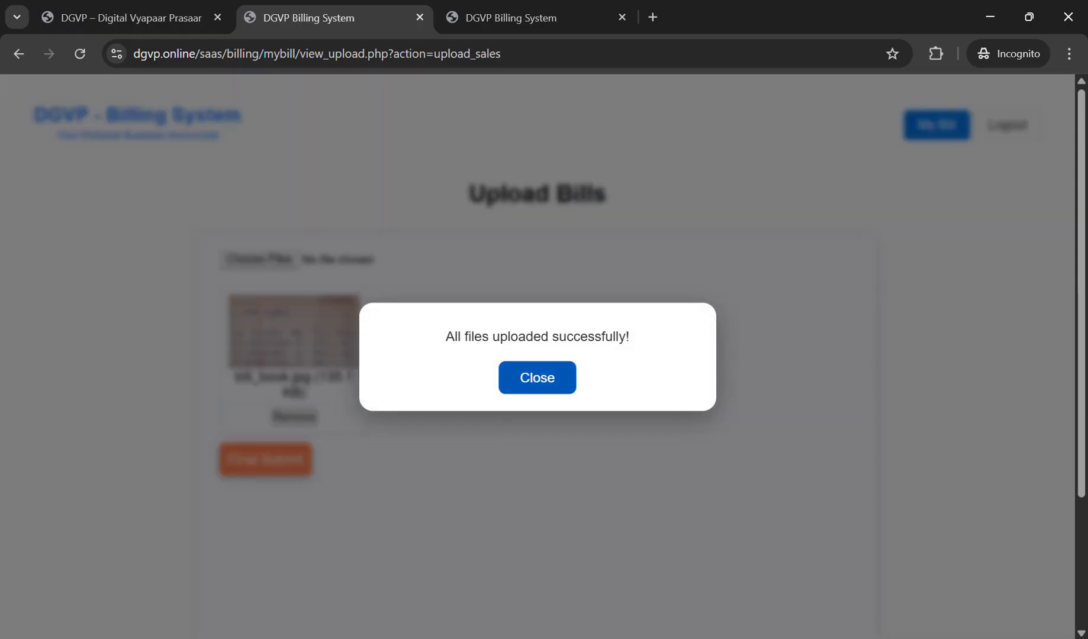
click(537, 378)
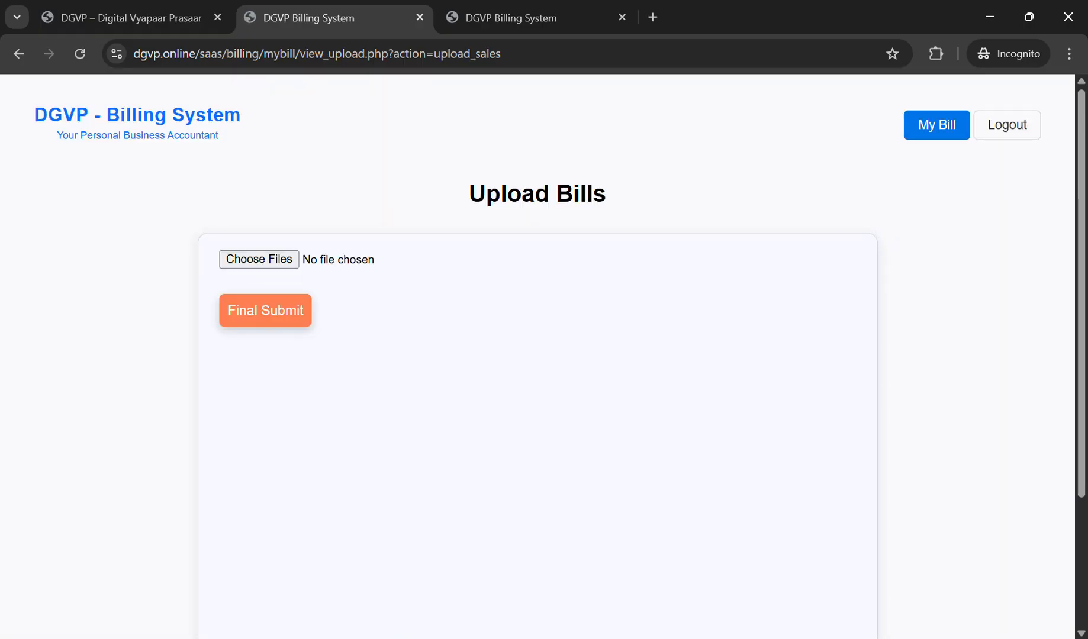
click(936, 125)
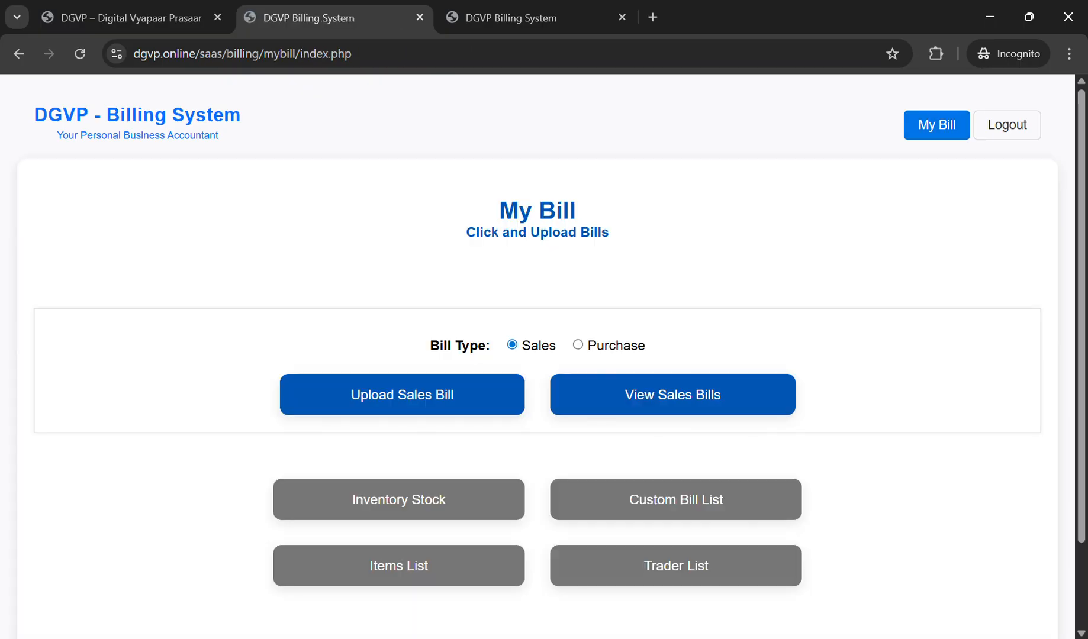
Step: Enlarge the bill_book.jpg thumbnail in View Sales Bills and open it in a tab beside the billing pages
click(673, 393)
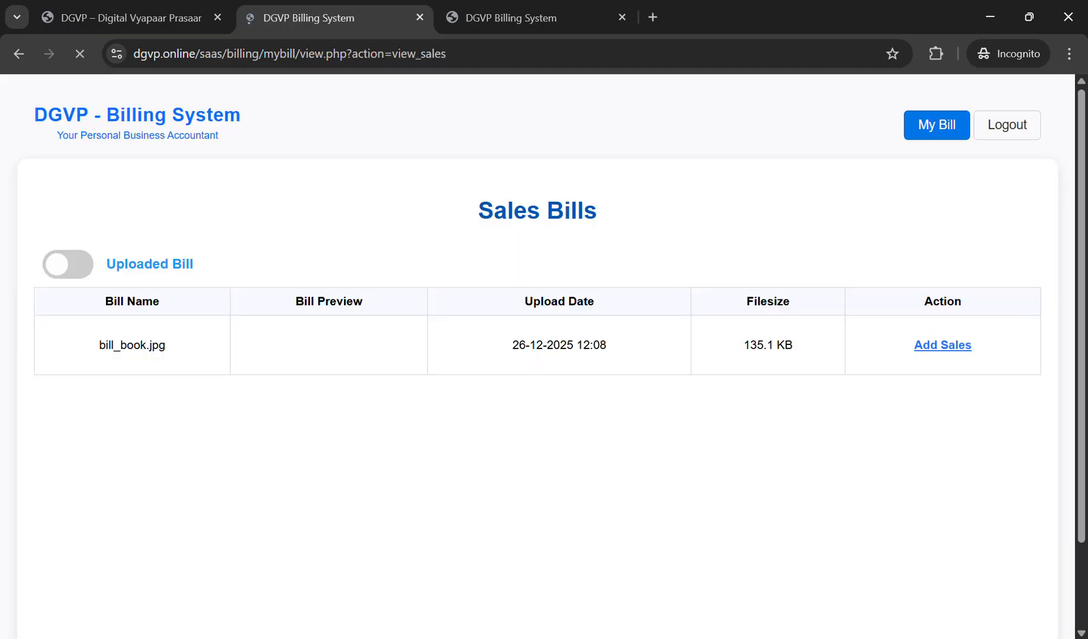
click(329, 345)
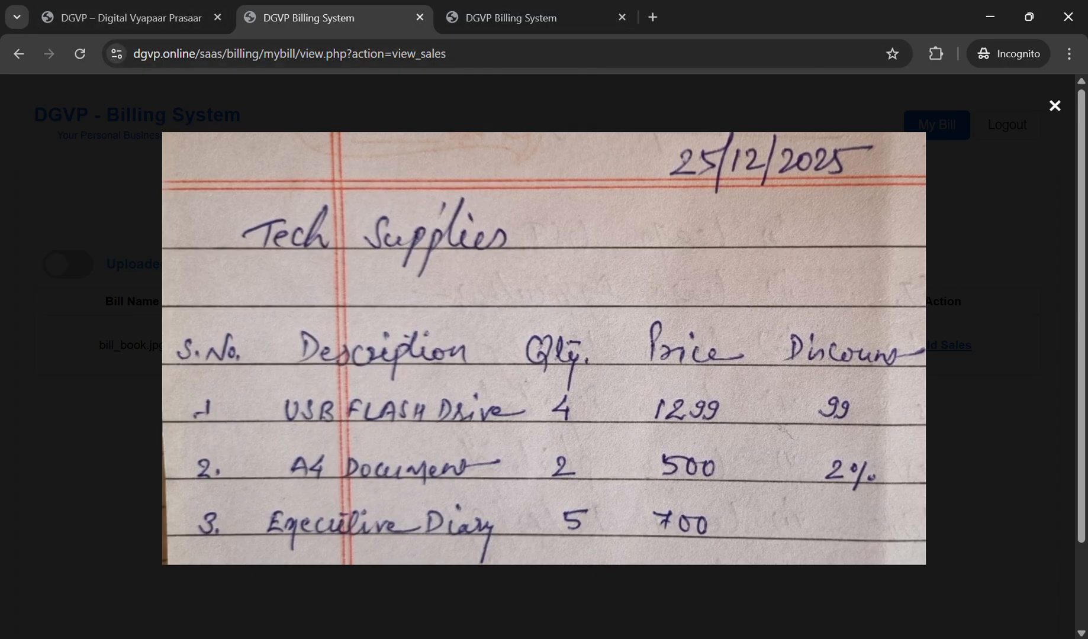
click(551, 284)
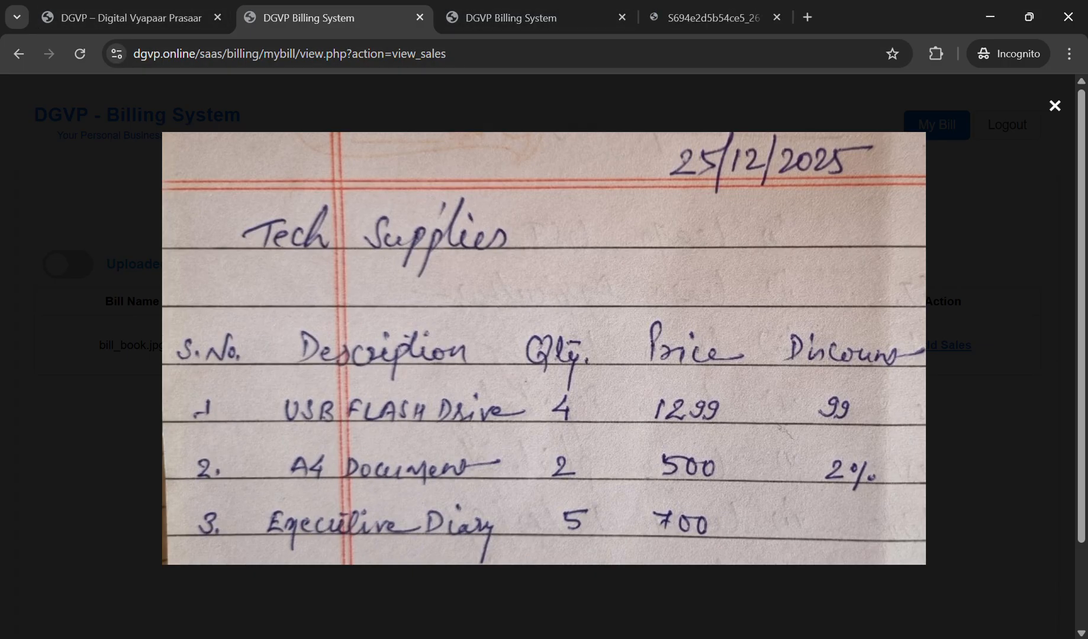
drag(710, 17, 588, 18)
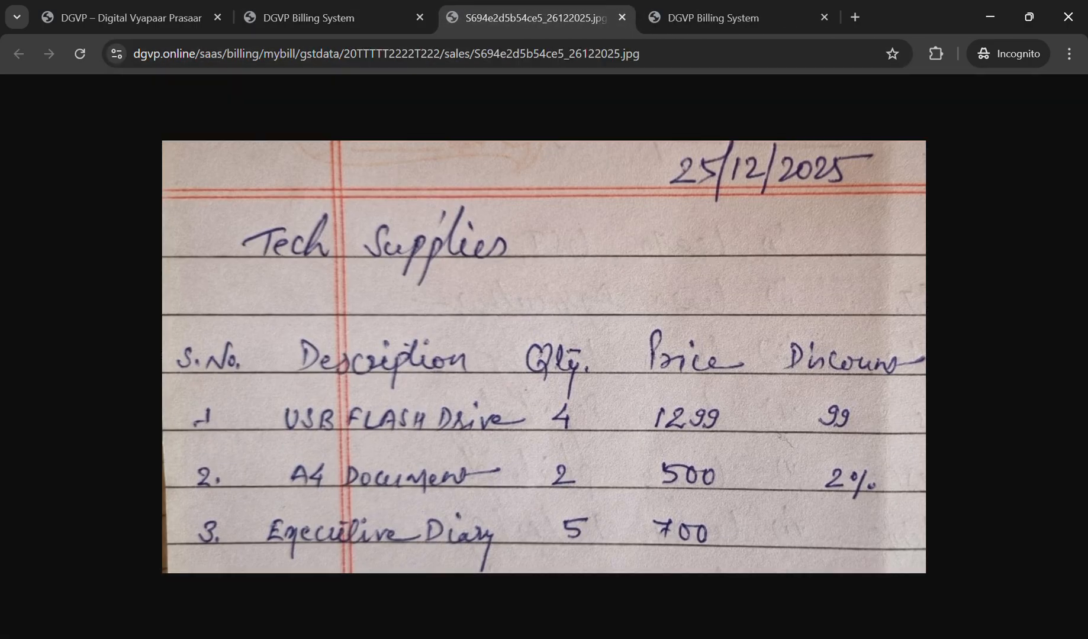
click(331, 18)
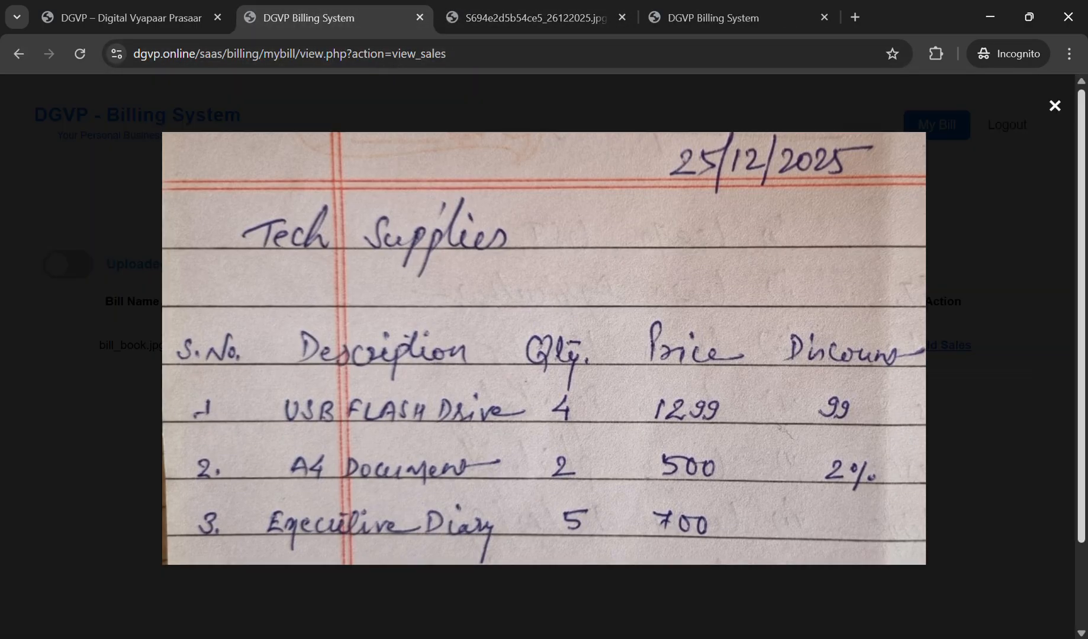
click(1055, 106)
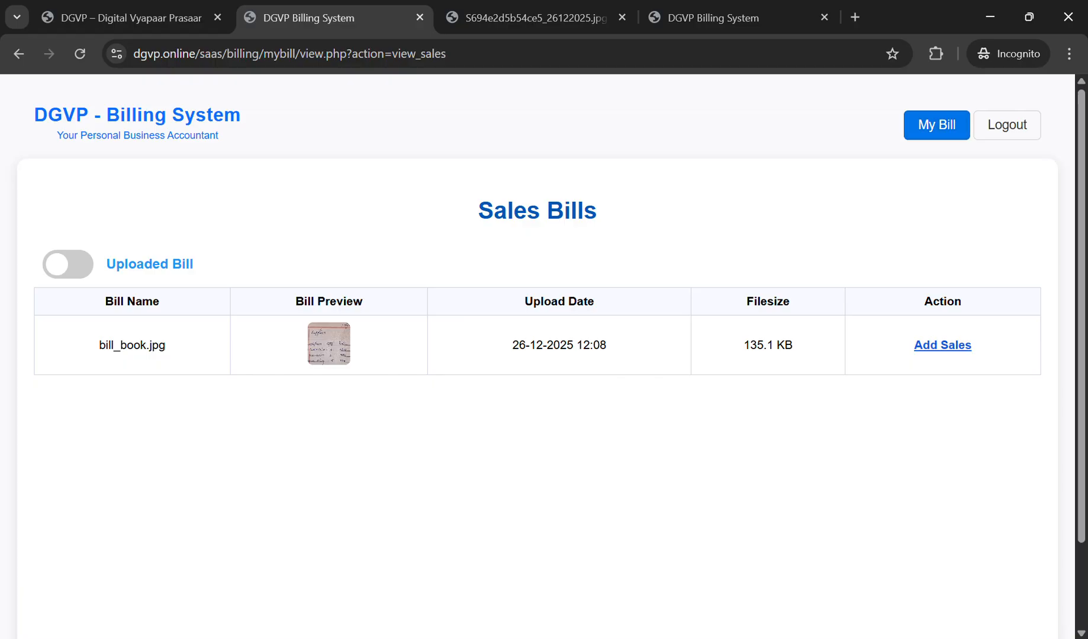
Step: Crop and compress the bill photo to 899×509 (about 102 KB) and add it for processing
click(942, 345)
scroll(544, 356, down, 4)
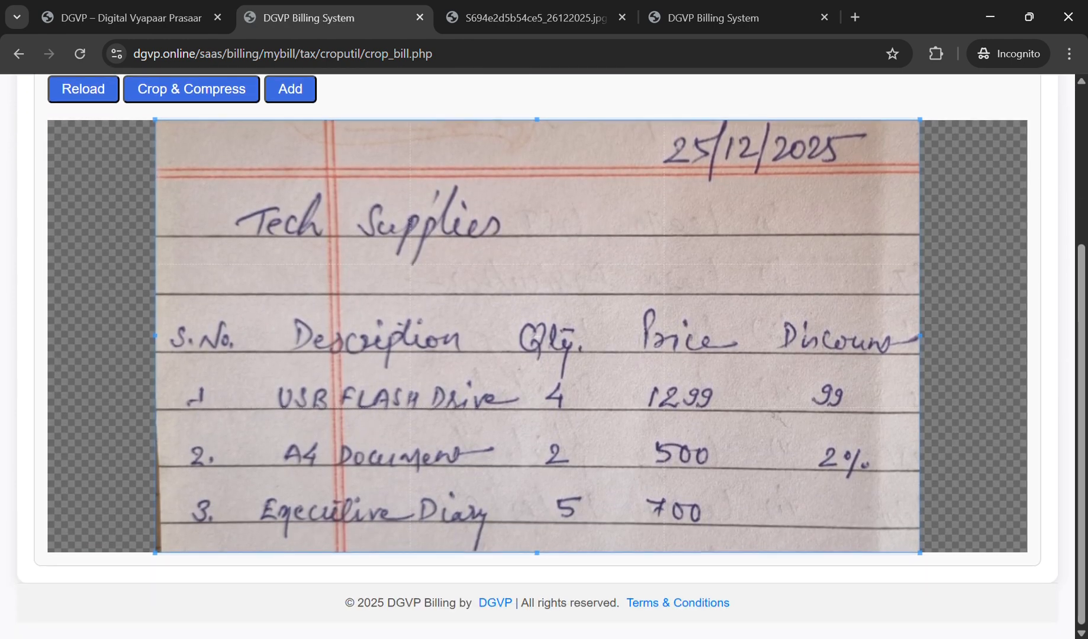
scroll(543, 355, up, 4)
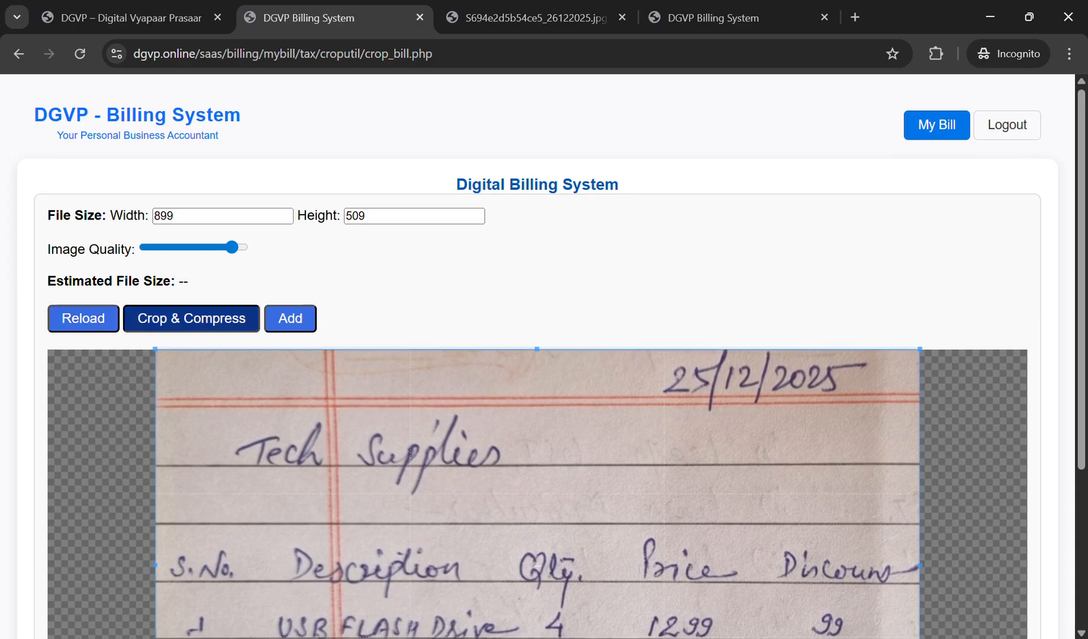
click(191, 319)
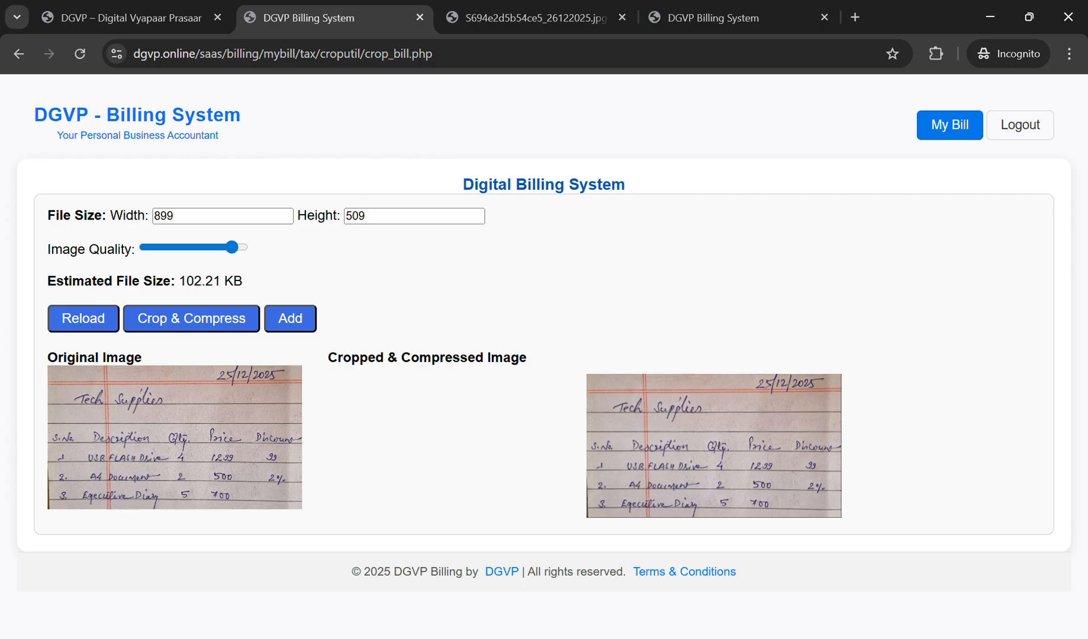
click(290, 319)
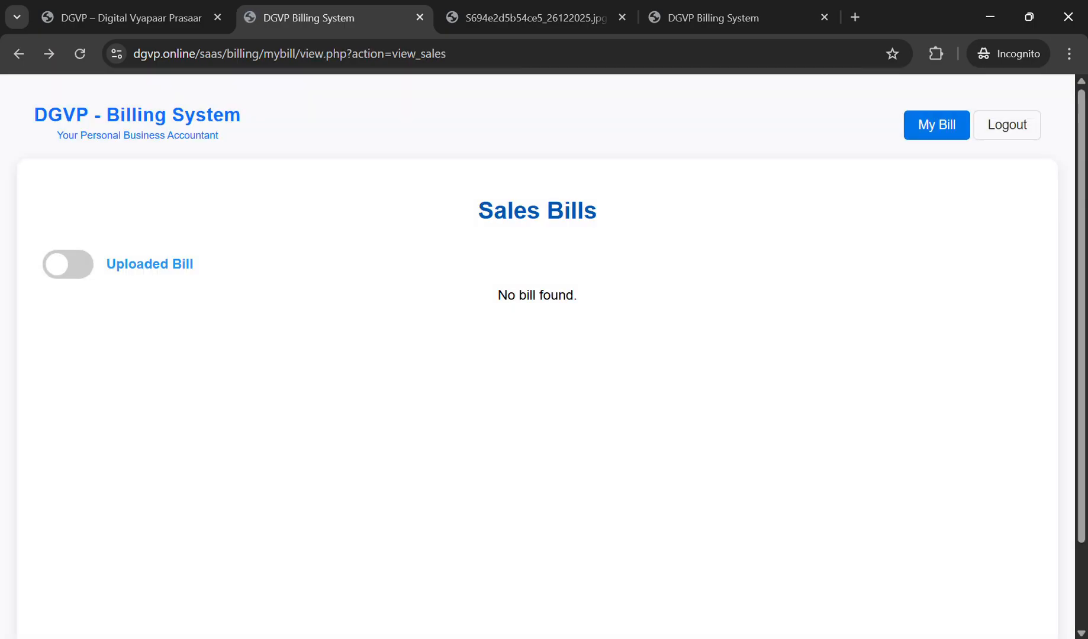
Step: Switch the list to Completed Bills and open bill_book.jpg's Digital Bill
click(68, 264)
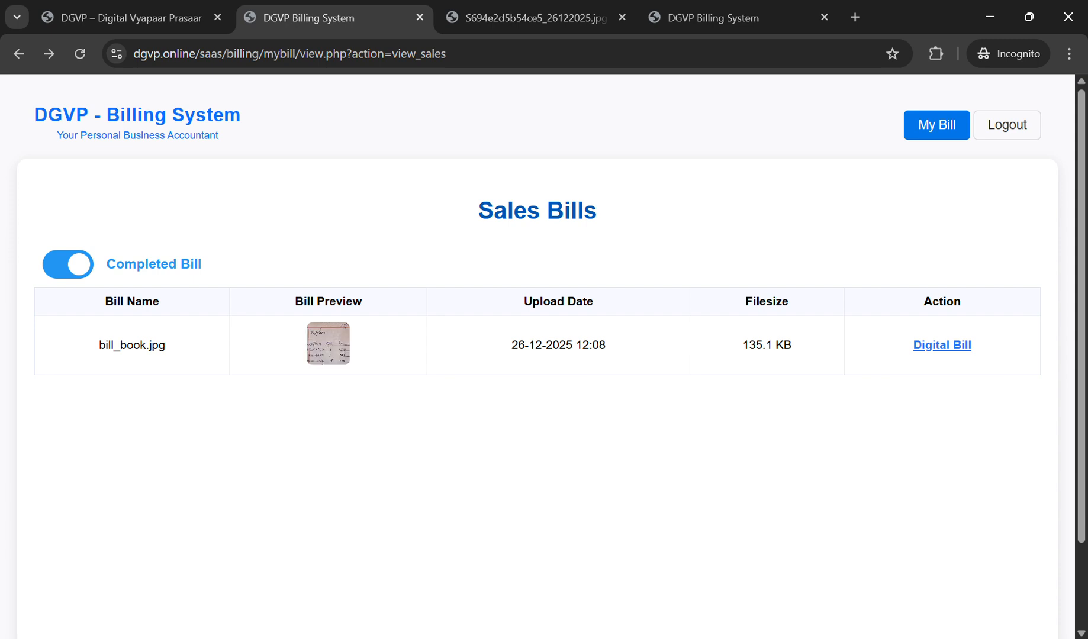
click(527, 17)
click(320, 18)
click(942, 345)
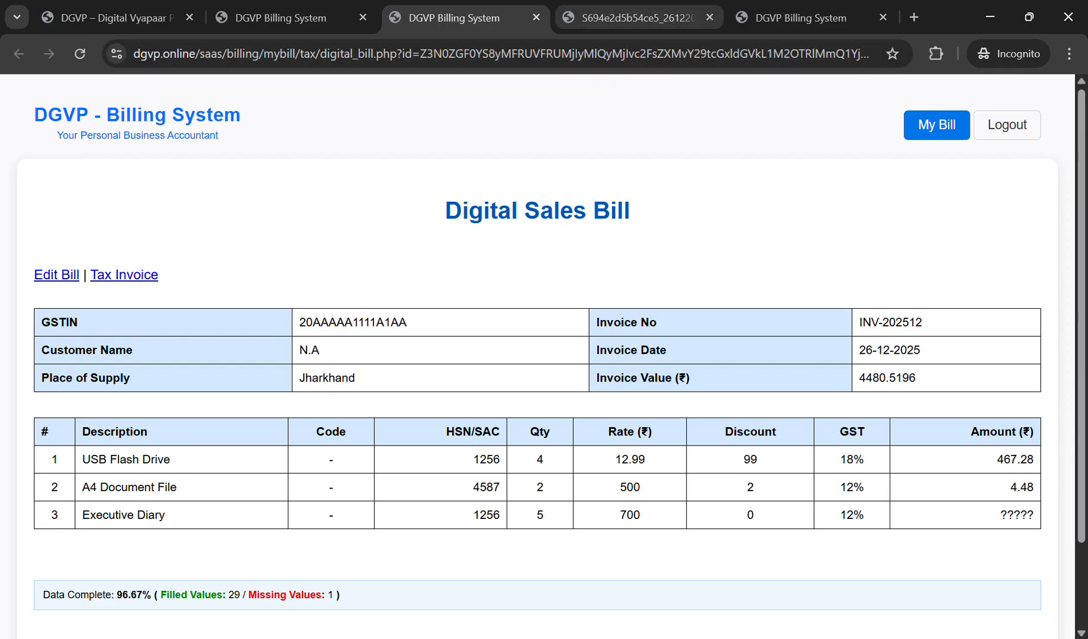
Step: Compare the digital bill's invoice header, GSTIN through value, against the handwritten photo
key(ctrl+Tab)
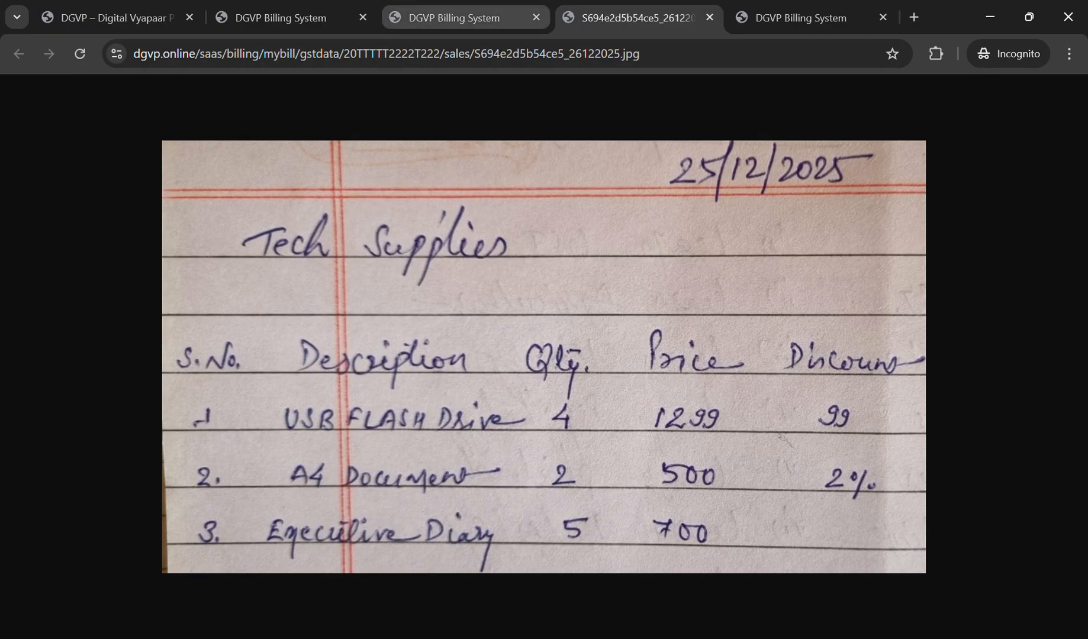
click(455, 18)
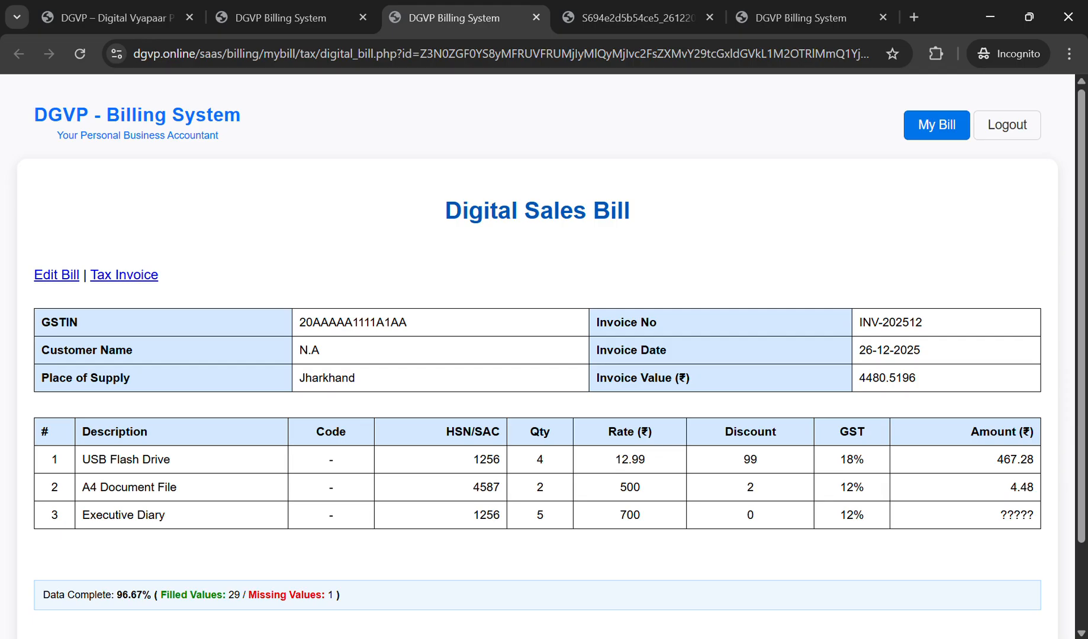
drag(41, 322, 917, 379)
click(916, 378)
scroll(916, 379, down, 2)
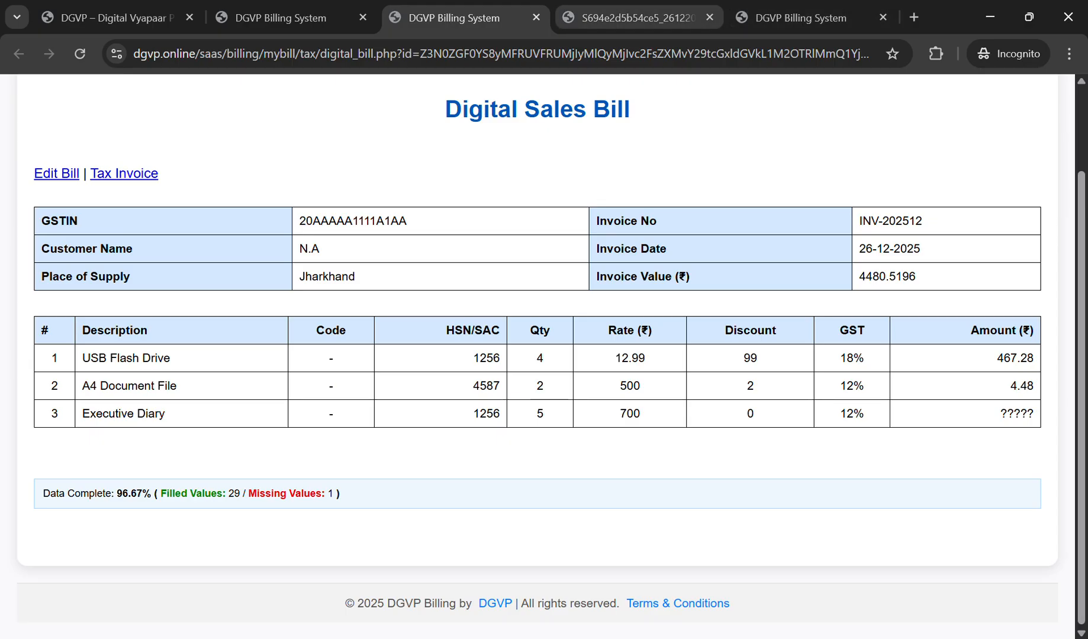
Step: Cross-check the line items against the photo, highlighting row 2's discount of 2
key(ctrl+Tab)
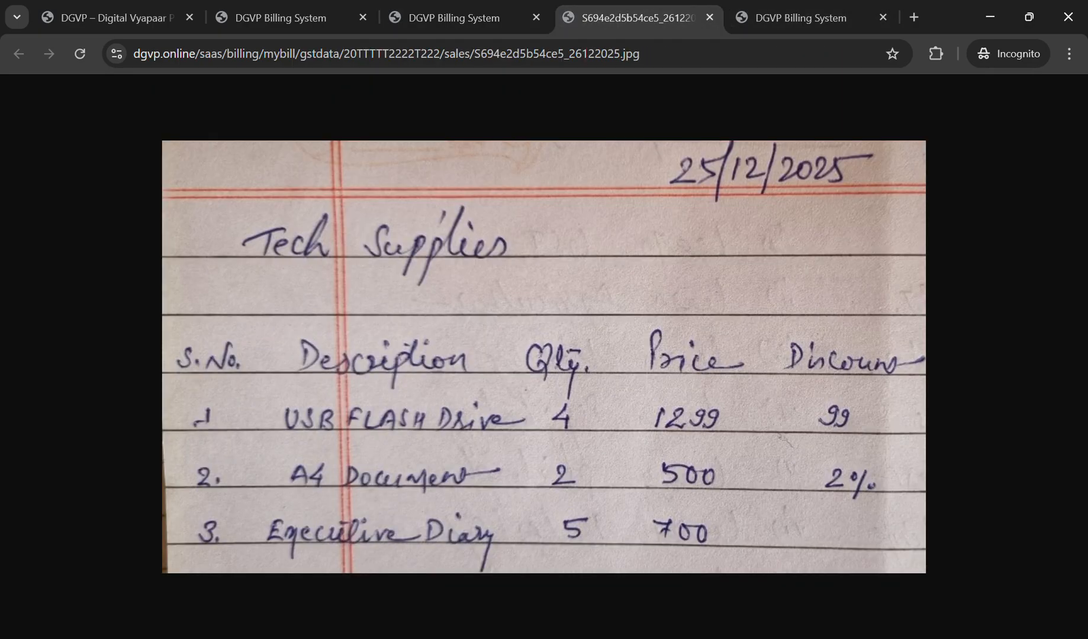
key(ctrl+shift+Tab)
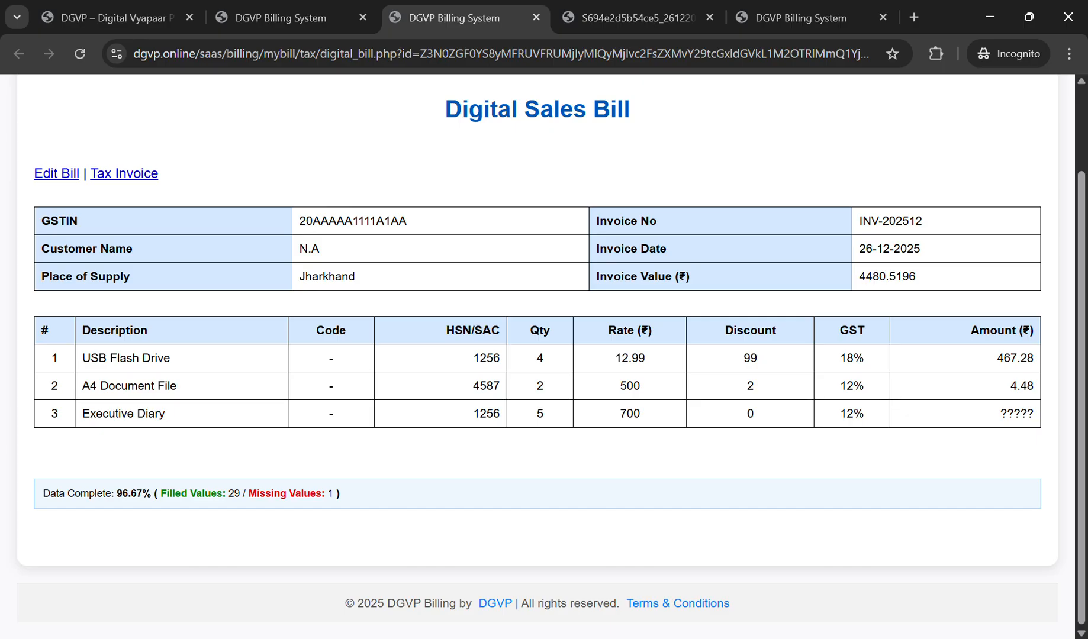
key(ctrl+Tab)
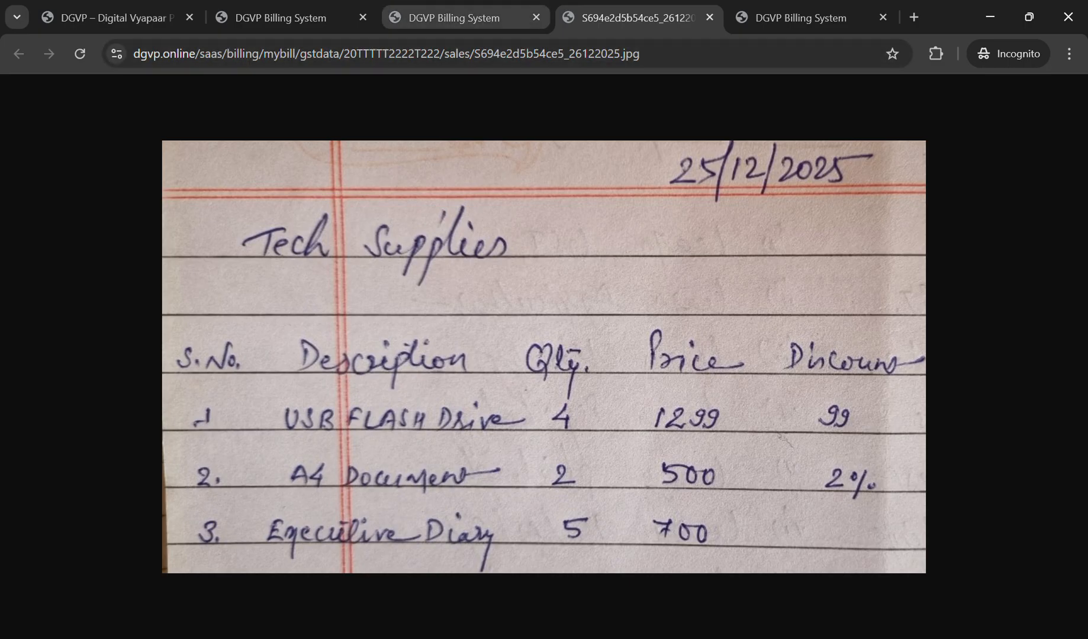
key(ctrl+shift+Tab)
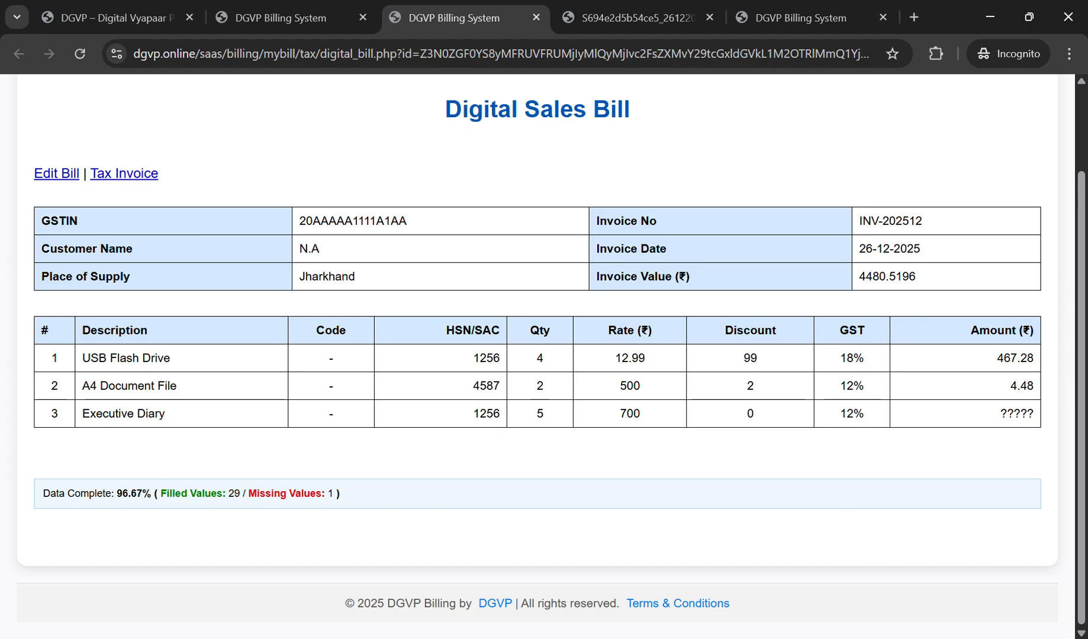
double_click(750, 386)
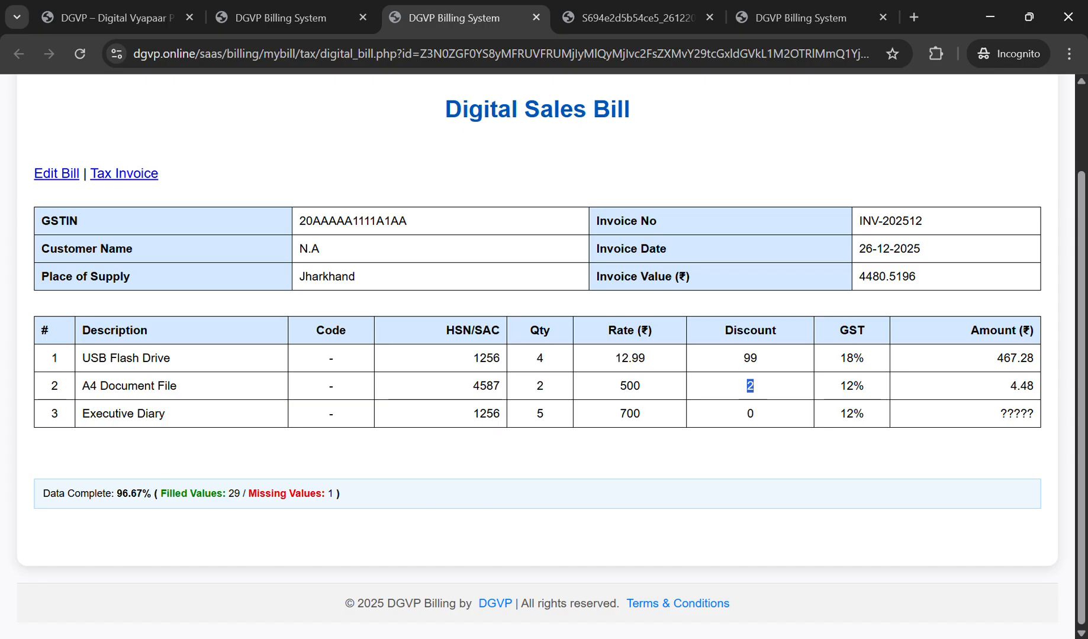
Step: Show Inventory Stock: USB Flash Drive 12, A4 Document File 5, Executive Diary 8
click(799, 17)
click(637, 18)
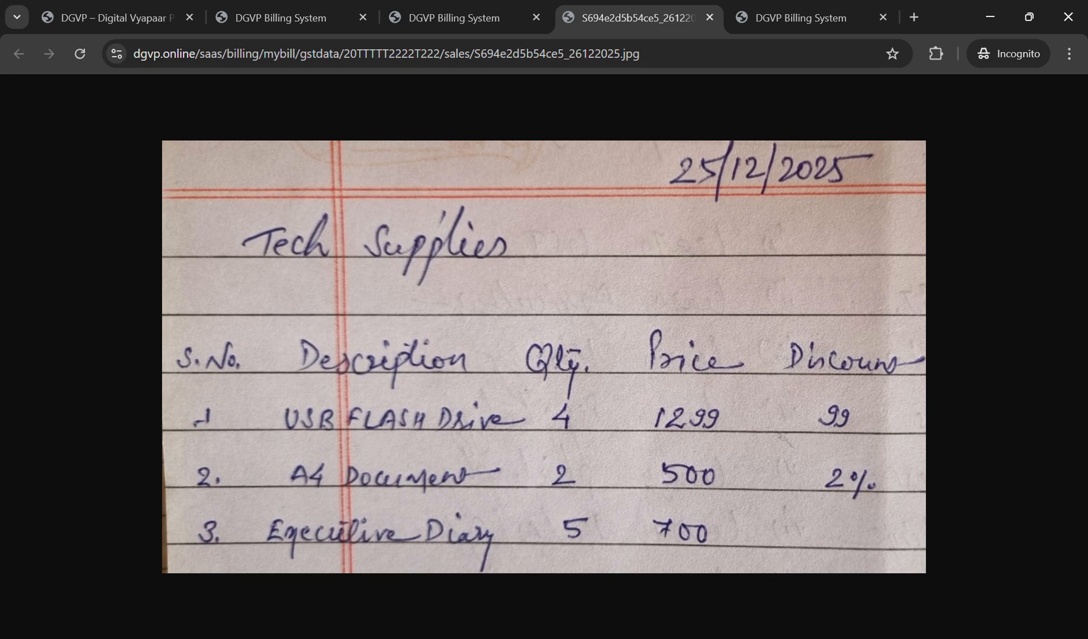
click(454, 18)
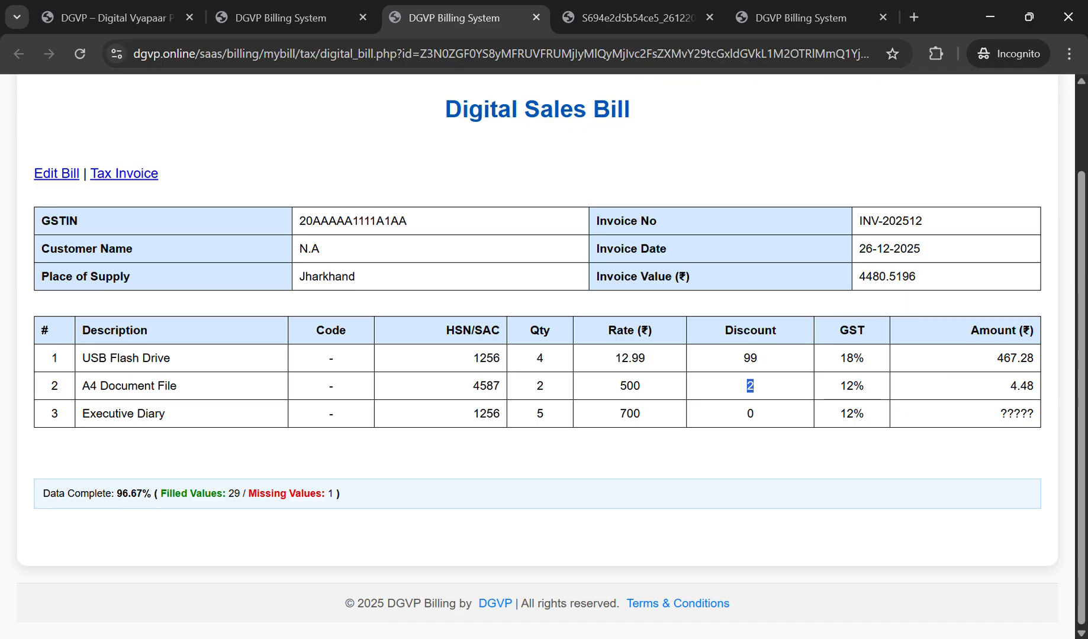
click(801, 18)
scroll(769, 352, down, 3)
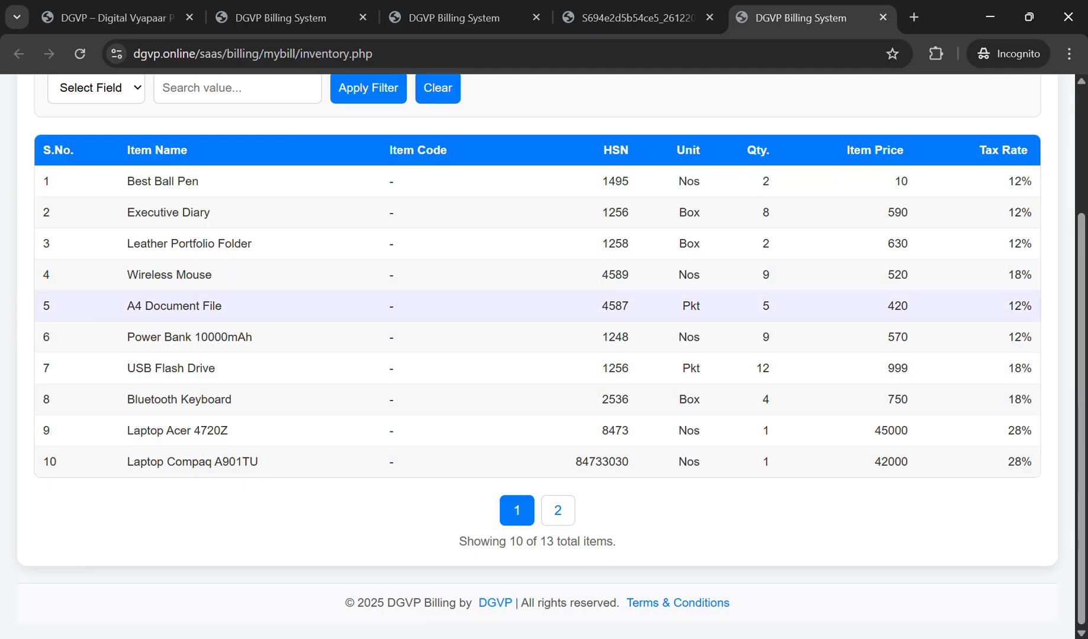
Step: Compare item HSN codes (4587, 1256) between the digital bill and the inventory list
click(450, 18)
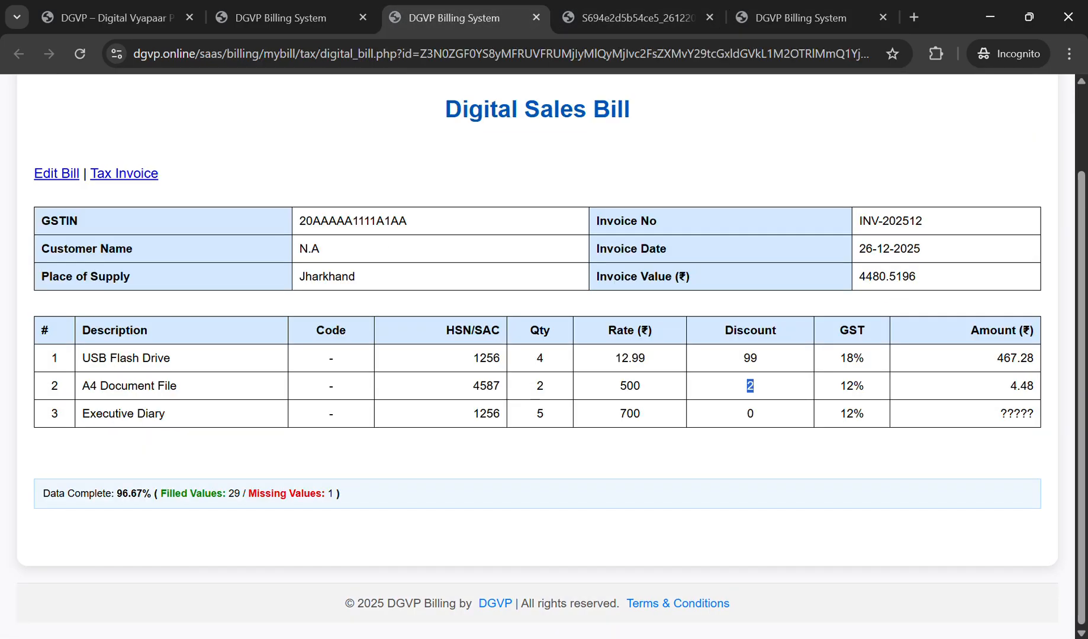
drag(473, 386, 501, 386)
click(805, 18)
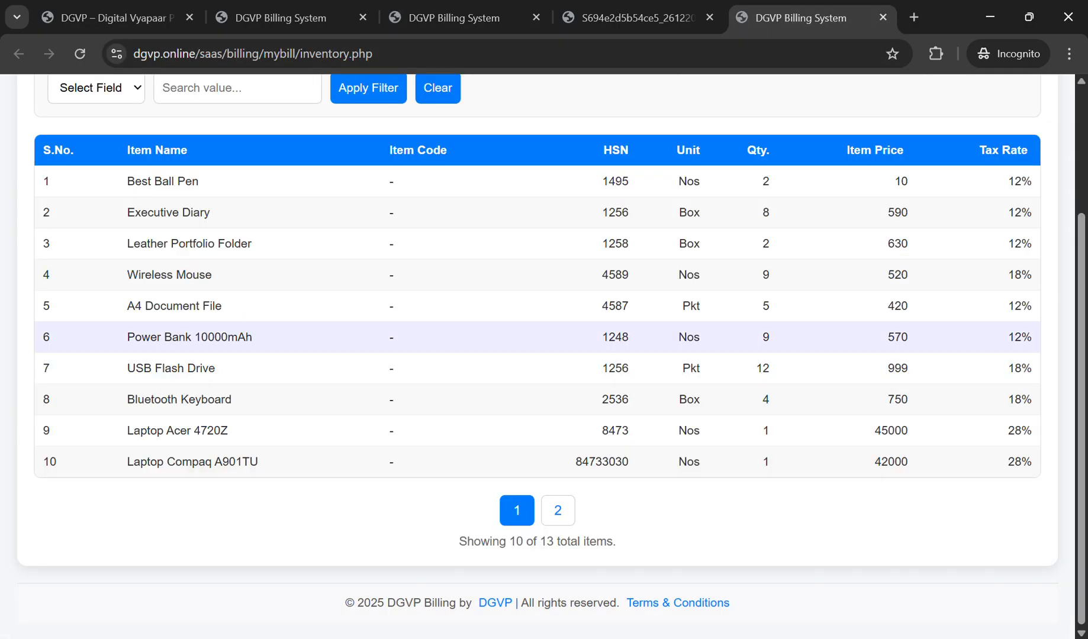
drag(602, 369, 629, 368)
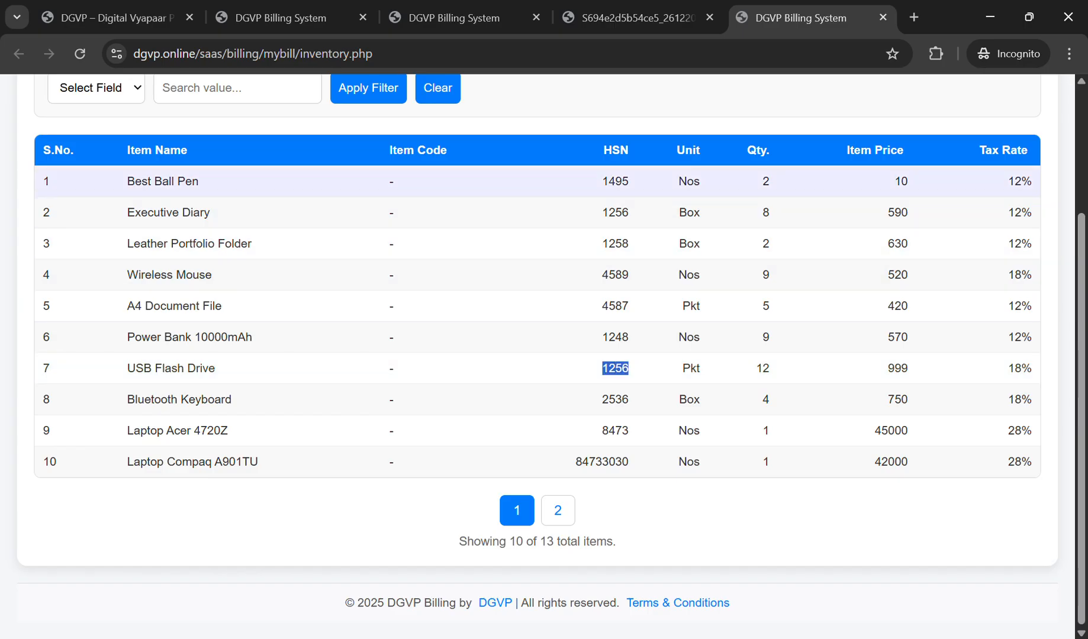
click(602, 213)
drag(602, 213, 628, 213)
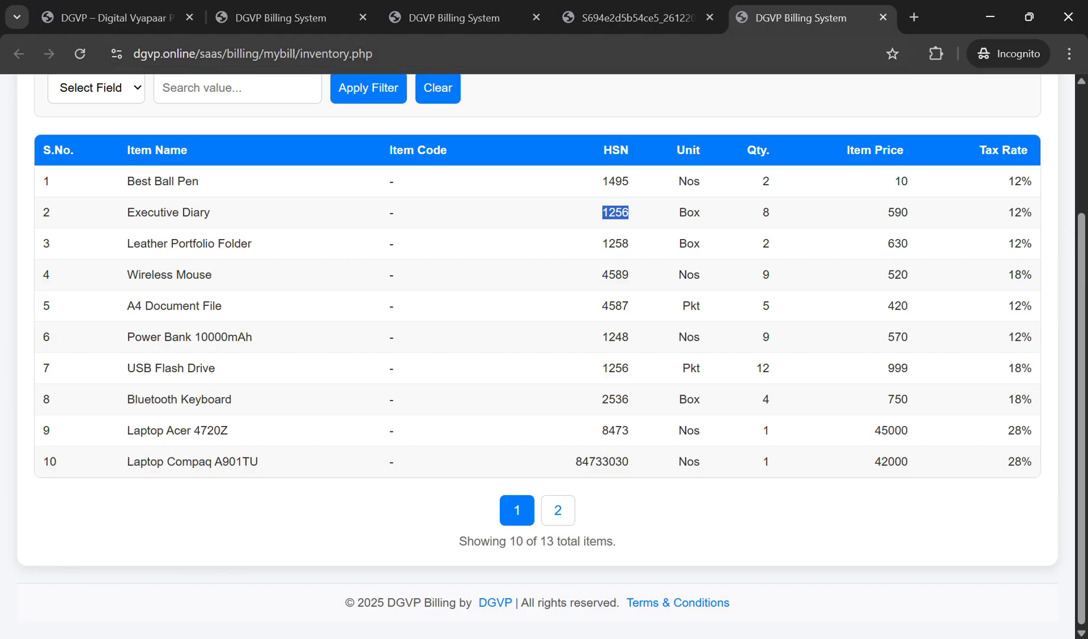
click(454, 17)
drag(479, 414, 501, 414)
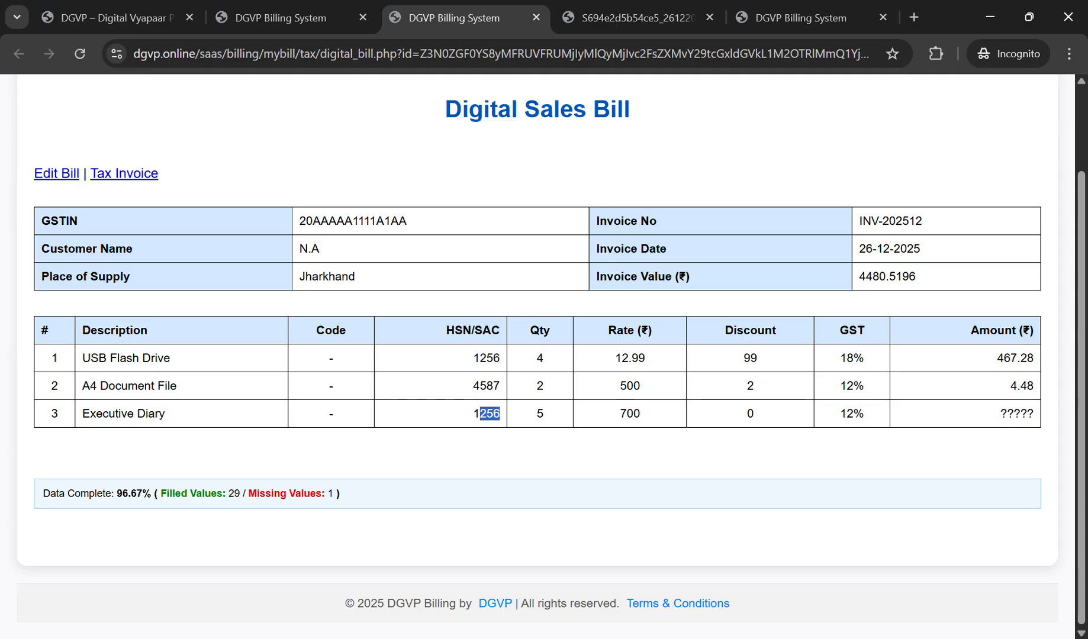
Step: Review Executive Diary's discount, the 12.99 rate and missing amount, then open Edit Bill's Items Record
click(636, 17)
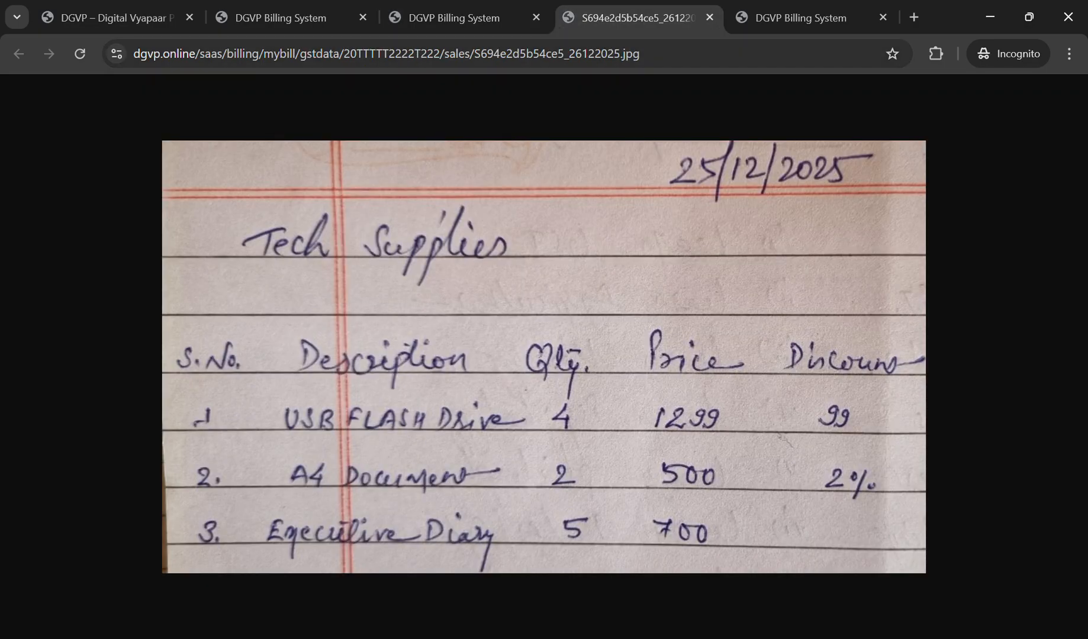
click(454, 18)
drag(755, 414, 746, 414)
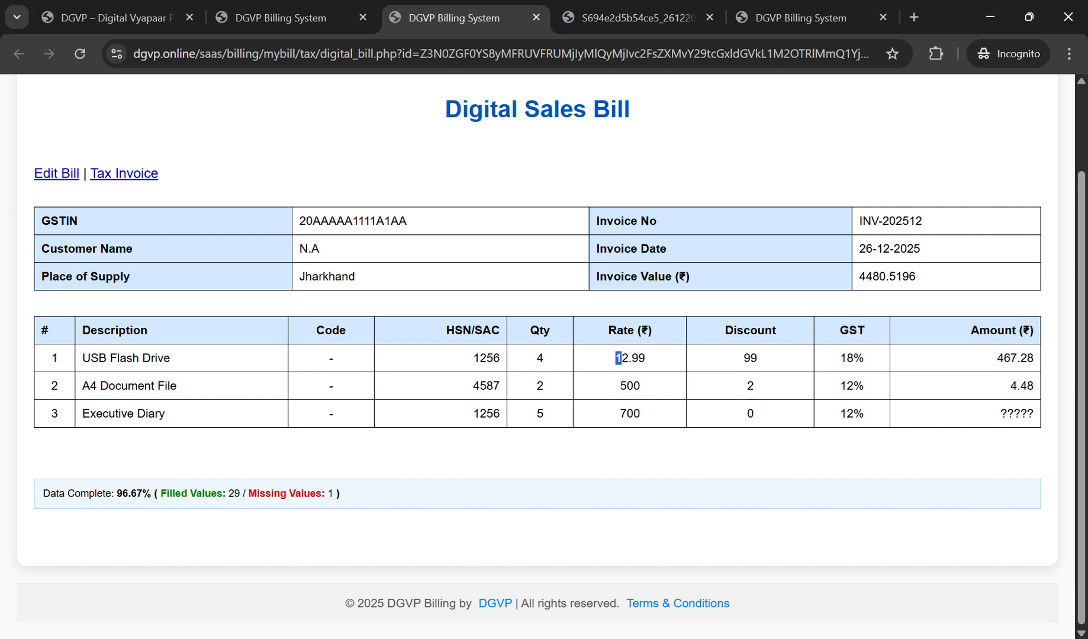
drag(615, 358, 645, 358)
click(648, 359)
drag(1000, 414, 1034, 413)
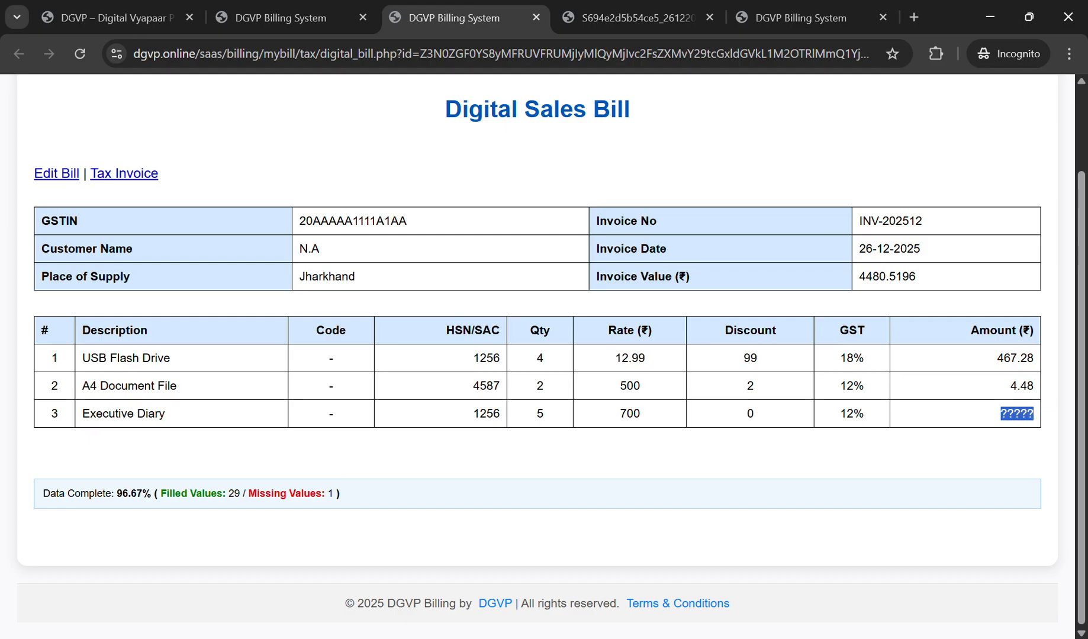
click(1026, 416)
click(56, 174)
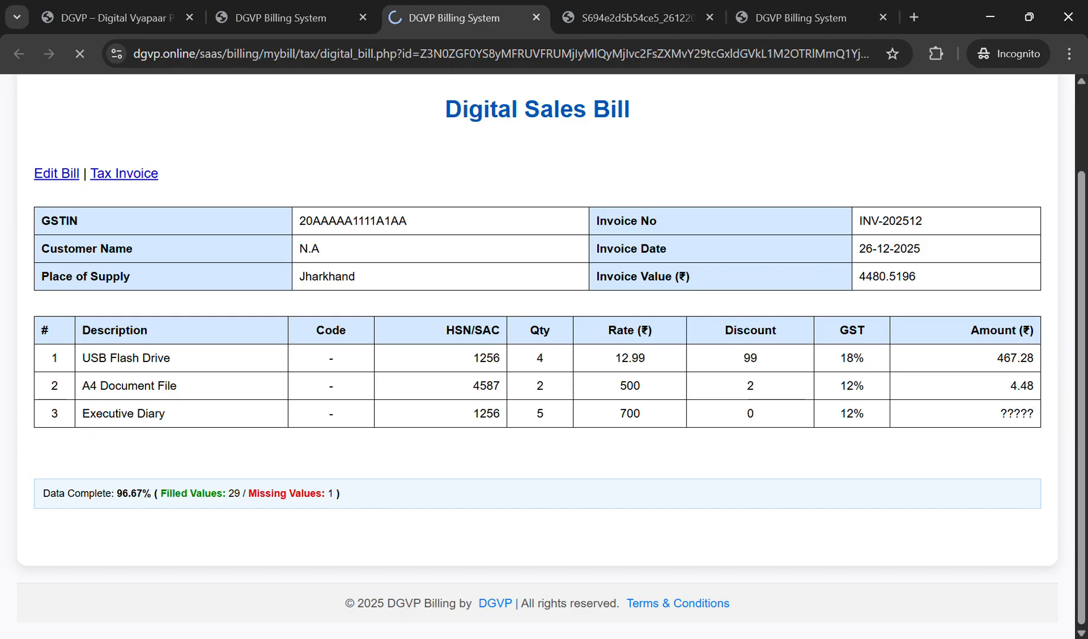
scroll(544, 355, down, 6)
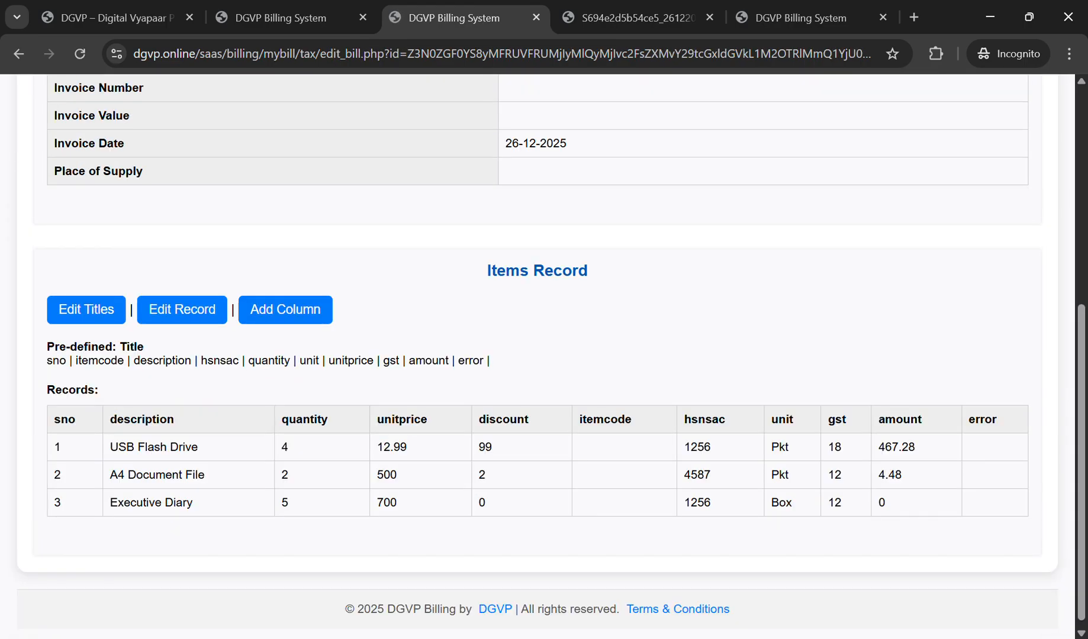
Step: Change USB Flash Drive's unit price from 12.99 to 1299 and A4 Document File's discount to 2%, then save
click(182, 303)
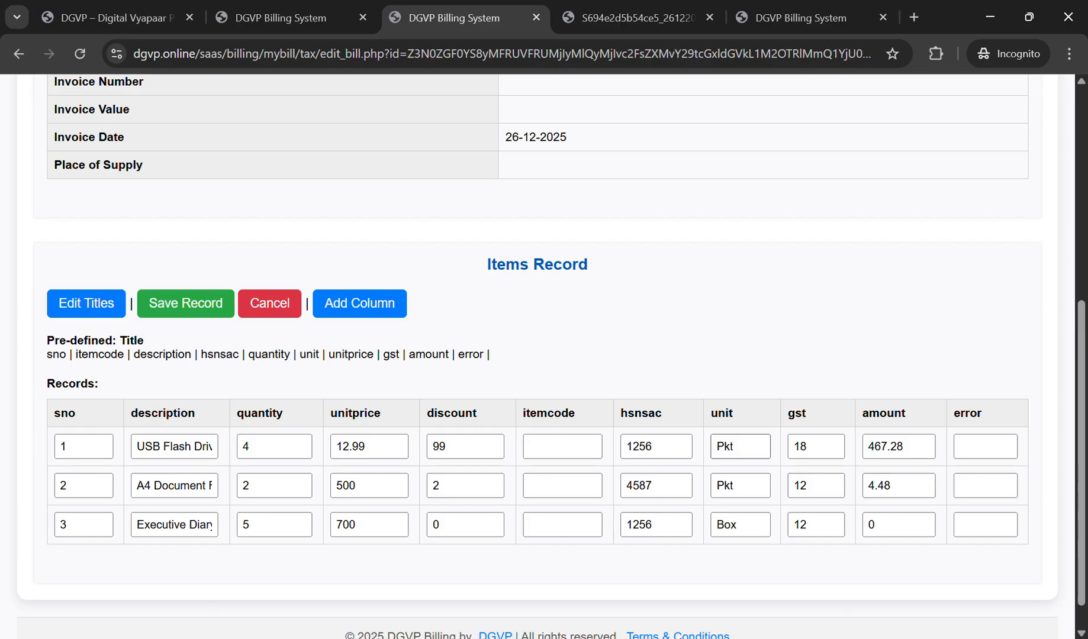
click(350, 446)
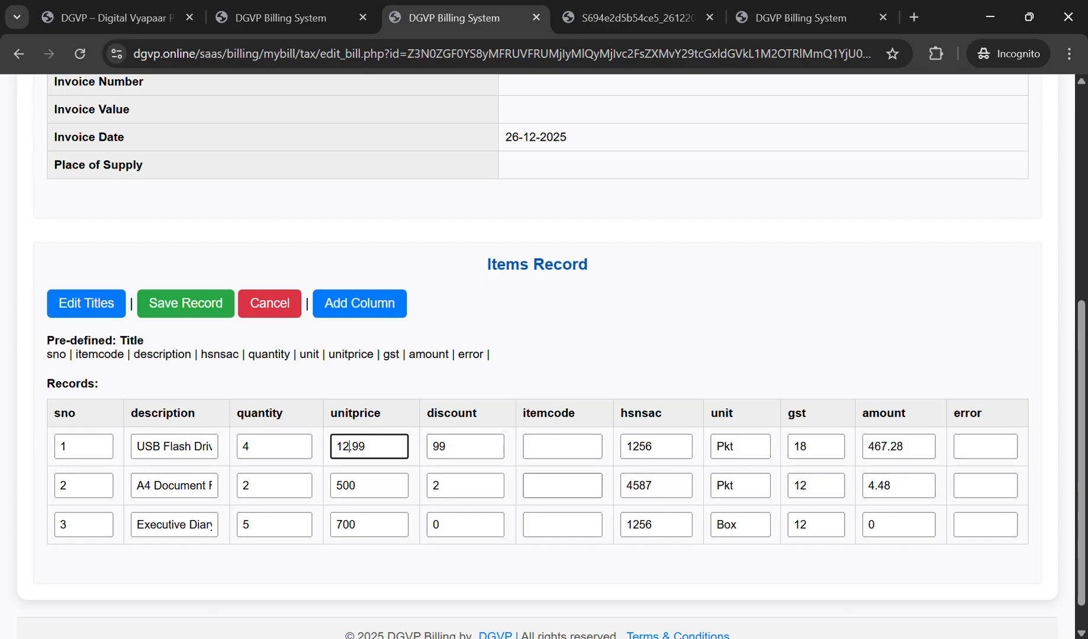
key(Delete)
click(459, 486)
text(1)
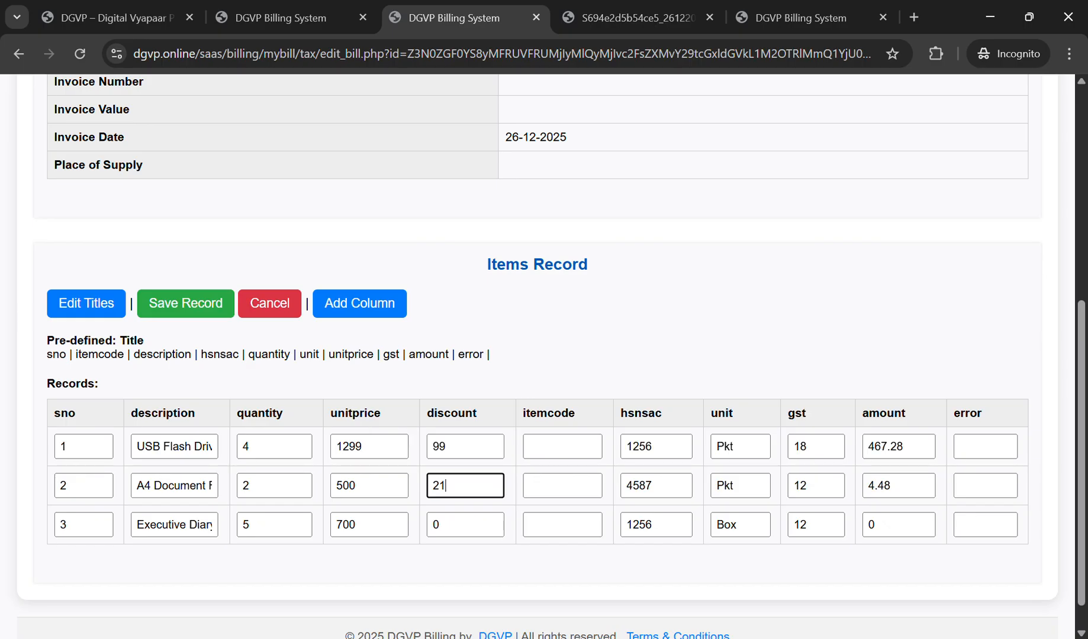
key(BackSpace)
text(%)
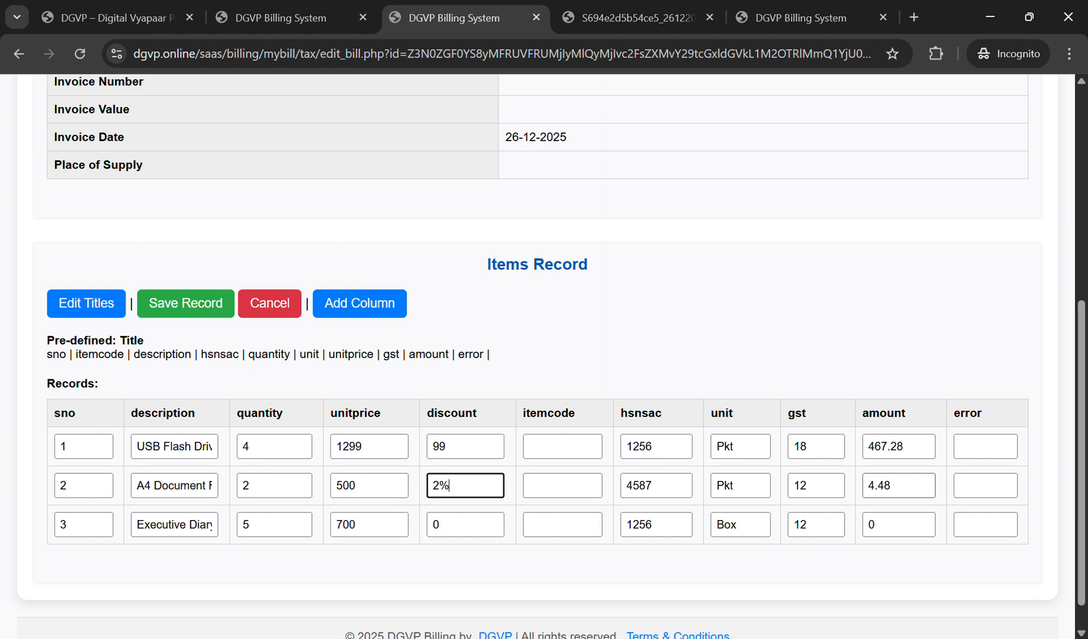
click(637, 18)
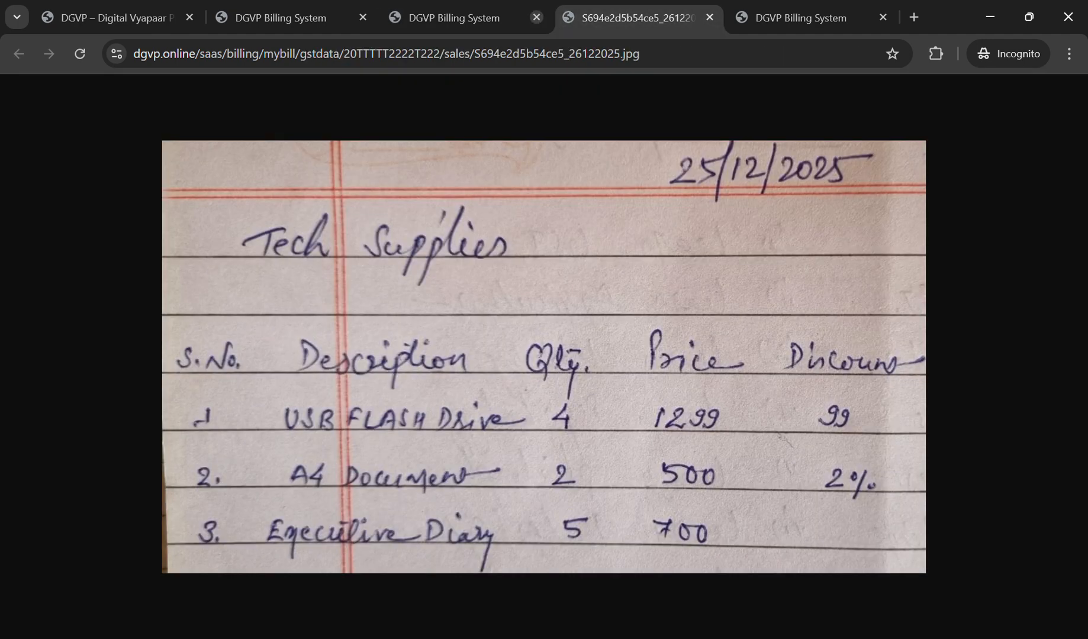
click(455, 18)
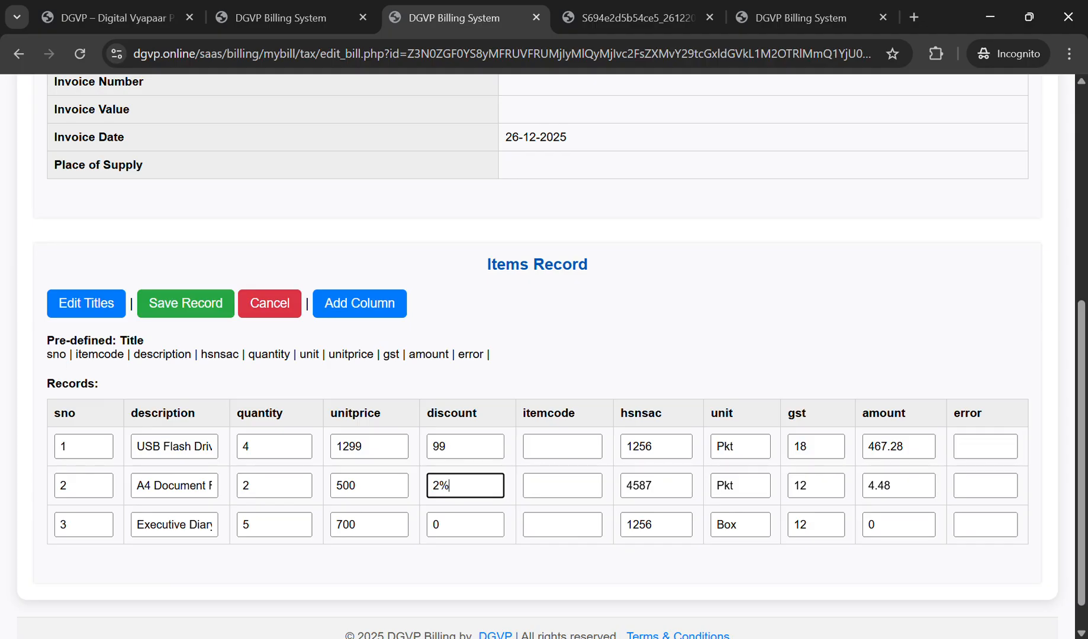
click(186, 304)
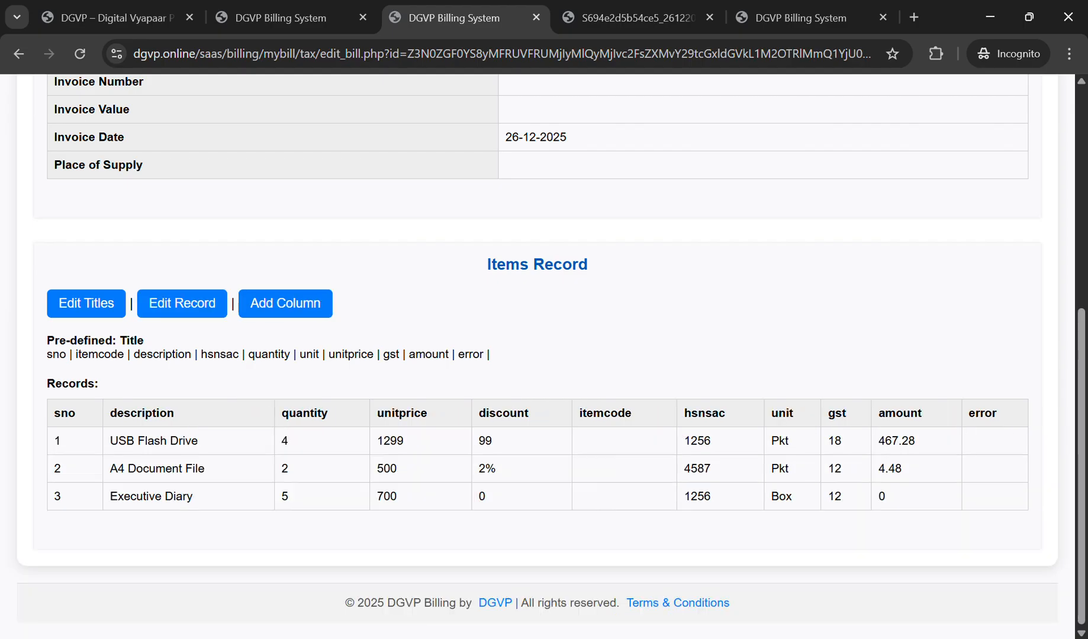
Step: Go back to the Digital Sales Bill and check that row 1 shows rate 1299 and discount 2%
click(537, 377)
scroll(537, 377, down, 5)
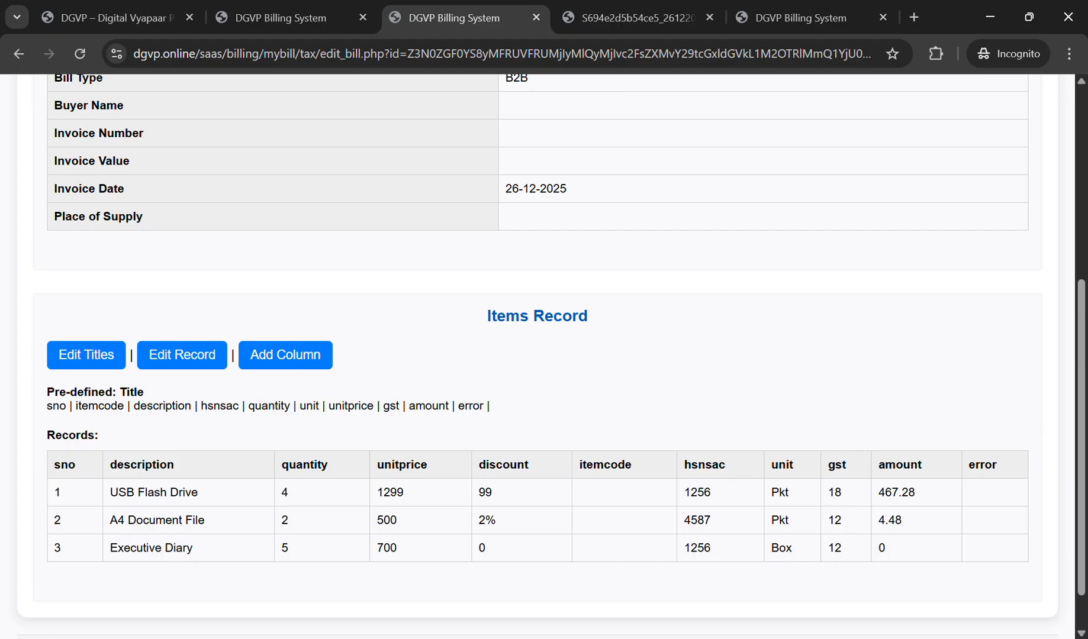
scroll(537, 355, up, 3)
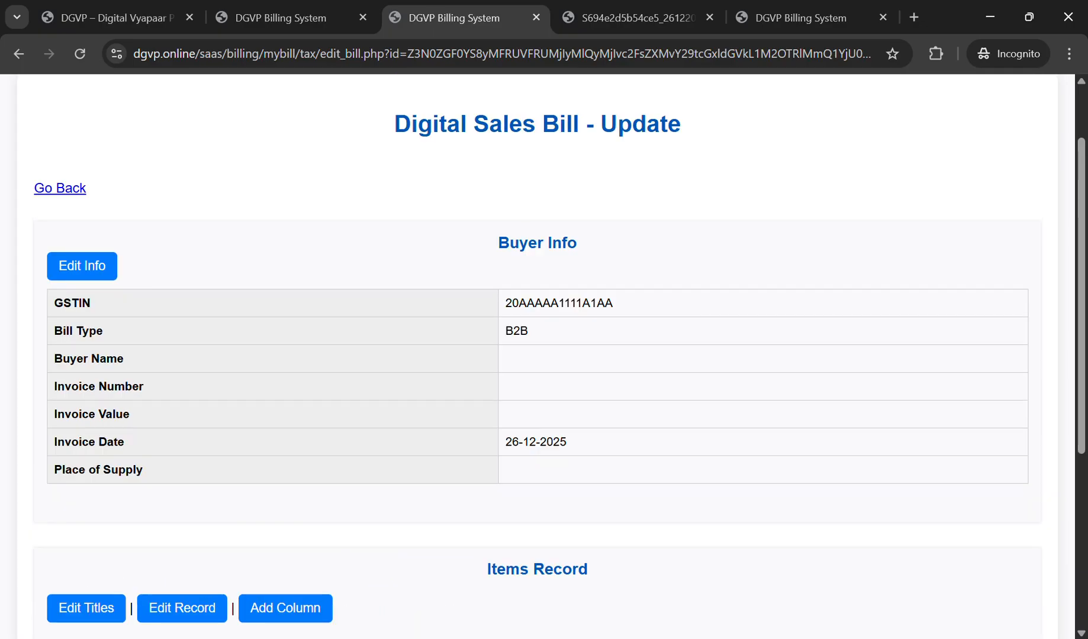
click(60, 190)
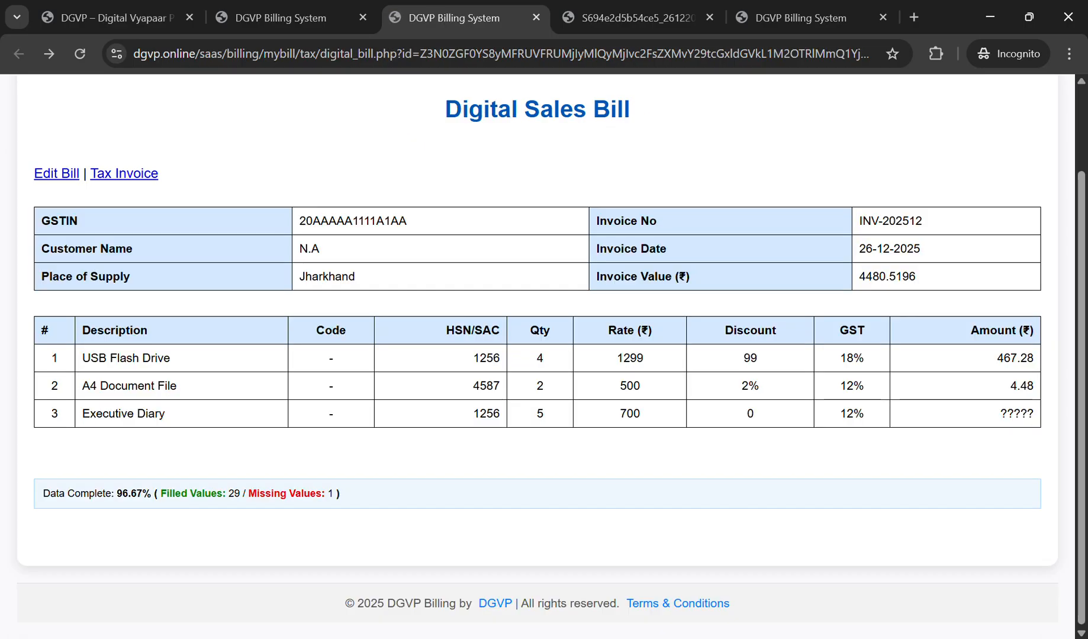
drag(616, 358, 865, 358)
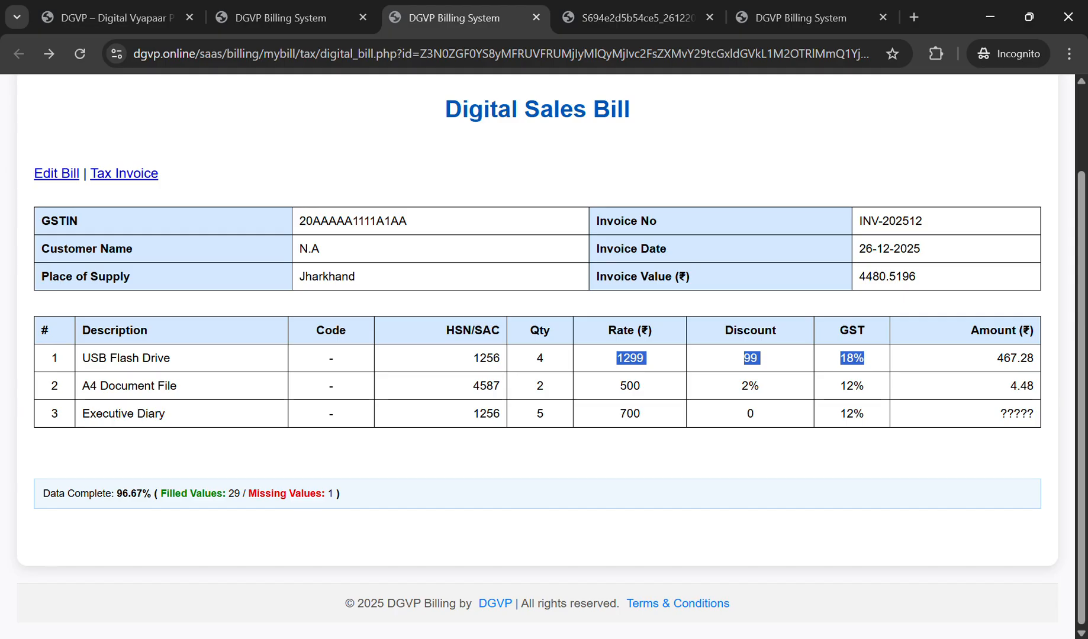
Step: Reopen the Items Record and set Executive Diary's amount to 3080
click(56, 174)
scroll(538, 357, down, 1)
scroll(537, 356, down, 5)
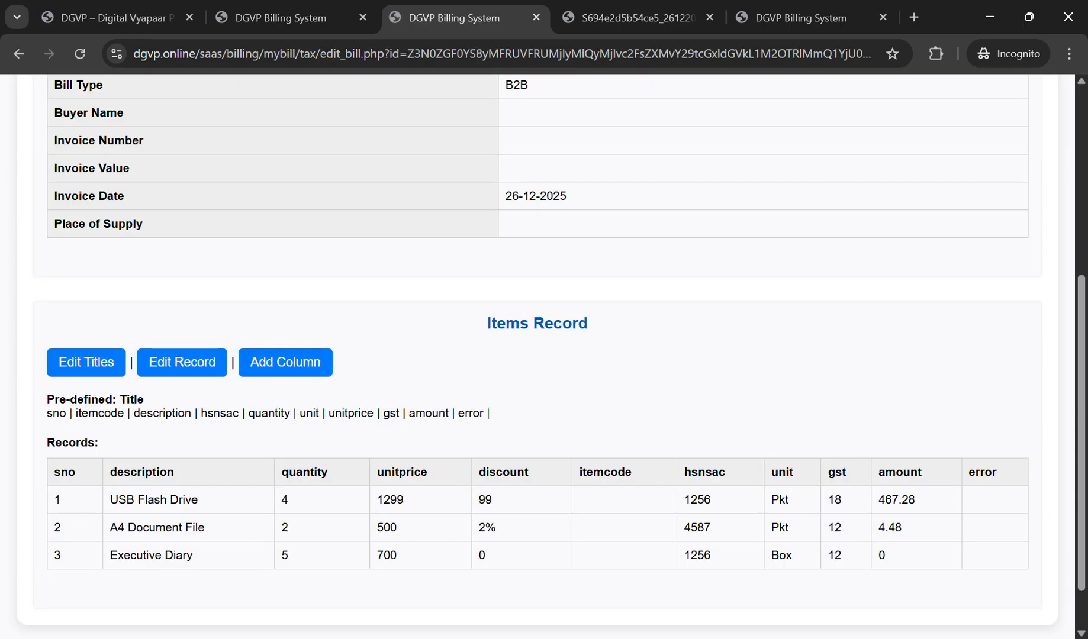
scroll(544, 349, down, 2)
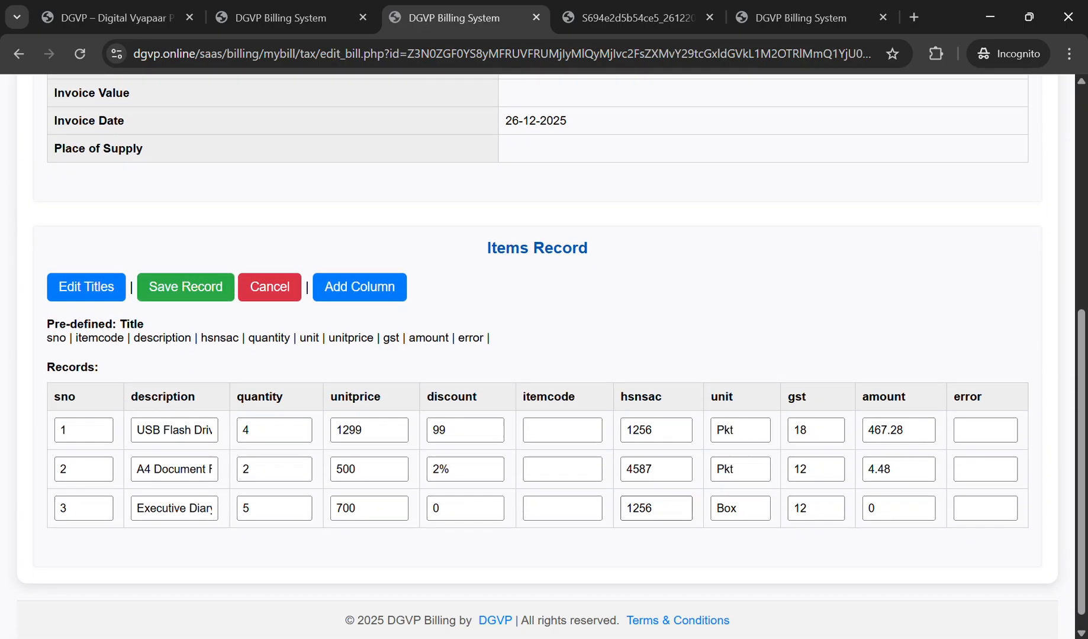
click(369, 491)
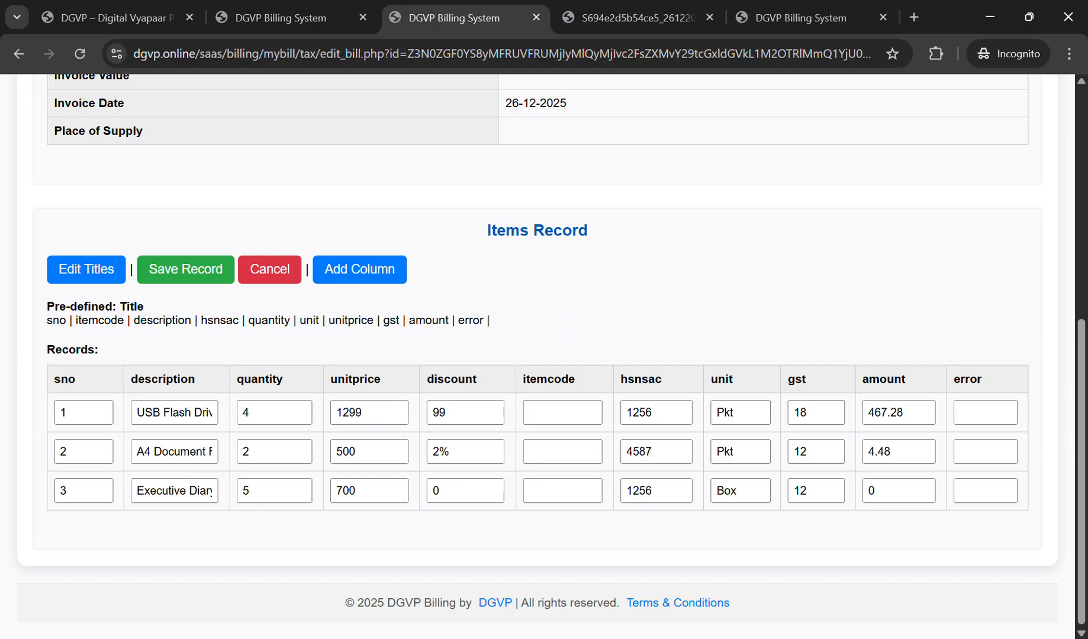
drag(886, 491, 831, 491)
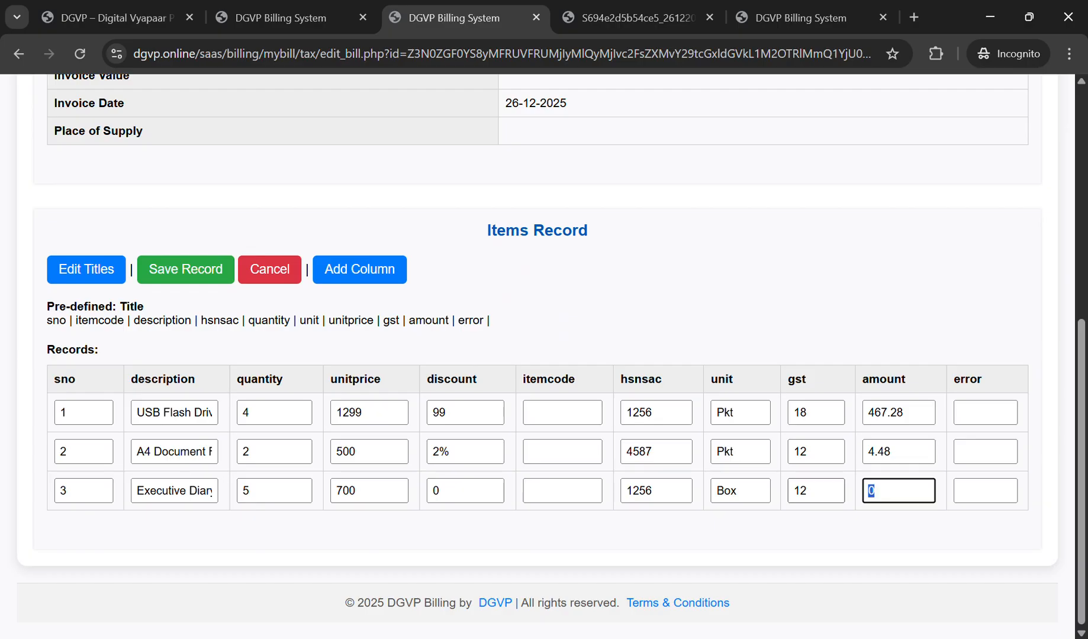
text(3500-)
text(0-)
text(0)
text(42)
key(Left)
key(Left)
key(BackSpace)
key(Left)
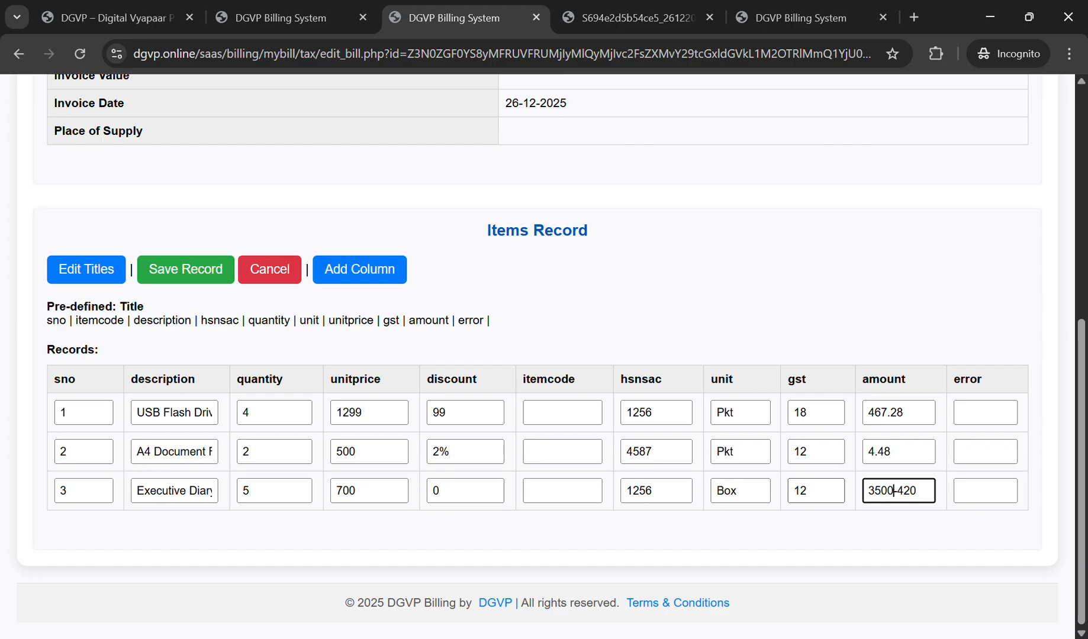
key(Left)
key(Left)
key(Home)
key(shift+End)
text(3080)
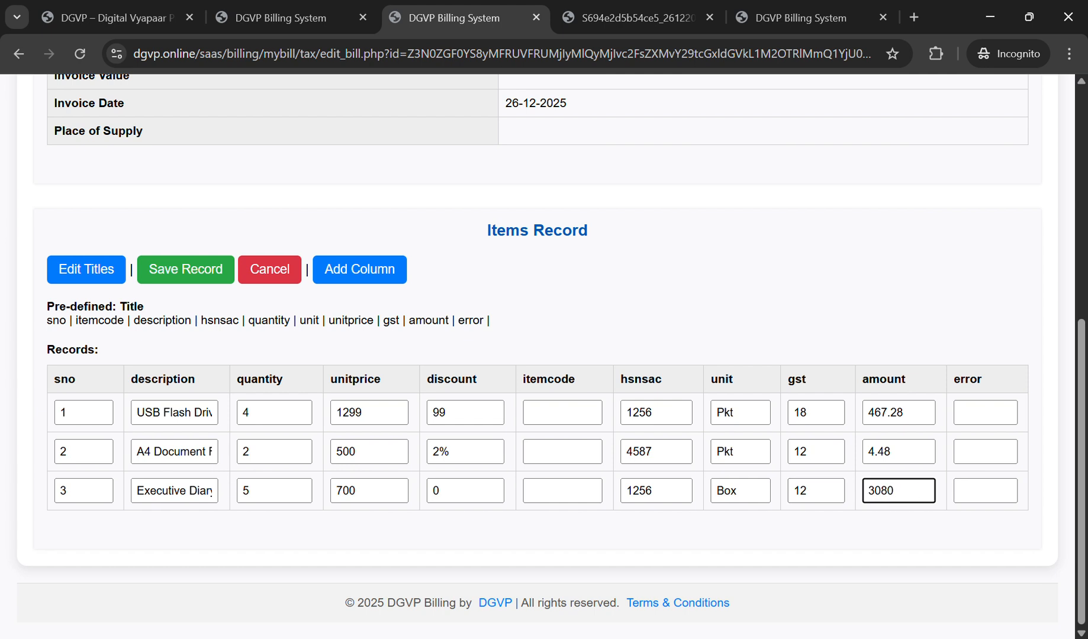
click(924, 530)
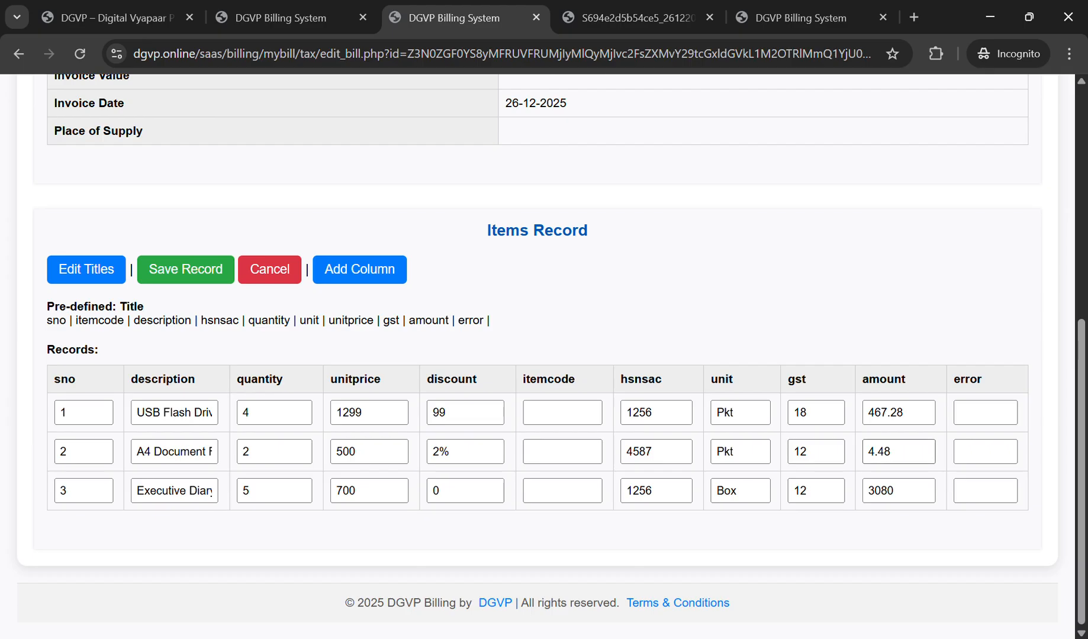
Step: Replace A4 Document File's amount with 525 and save the items record
click(878, 453)
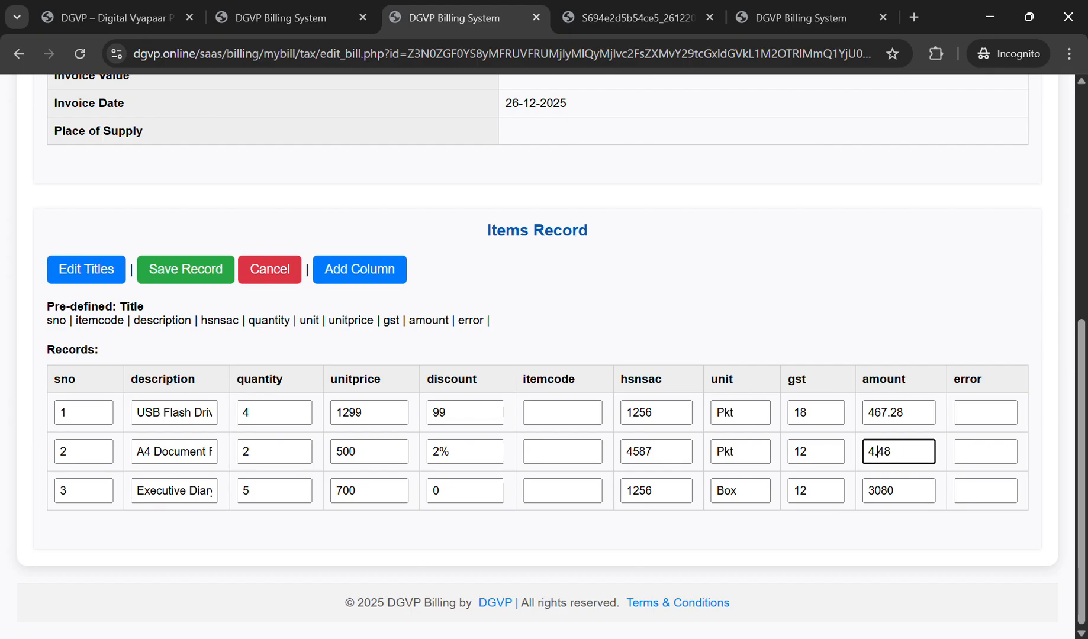
key(BackSpace)
key(ctrl+a)
text(525)
key(Return)
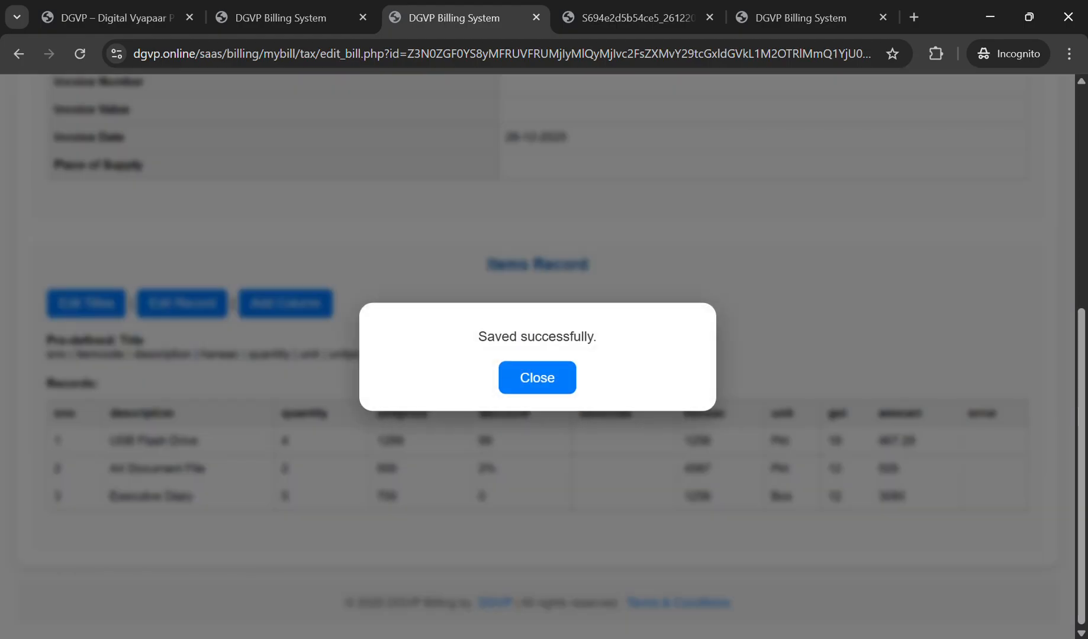
click(537, 378)
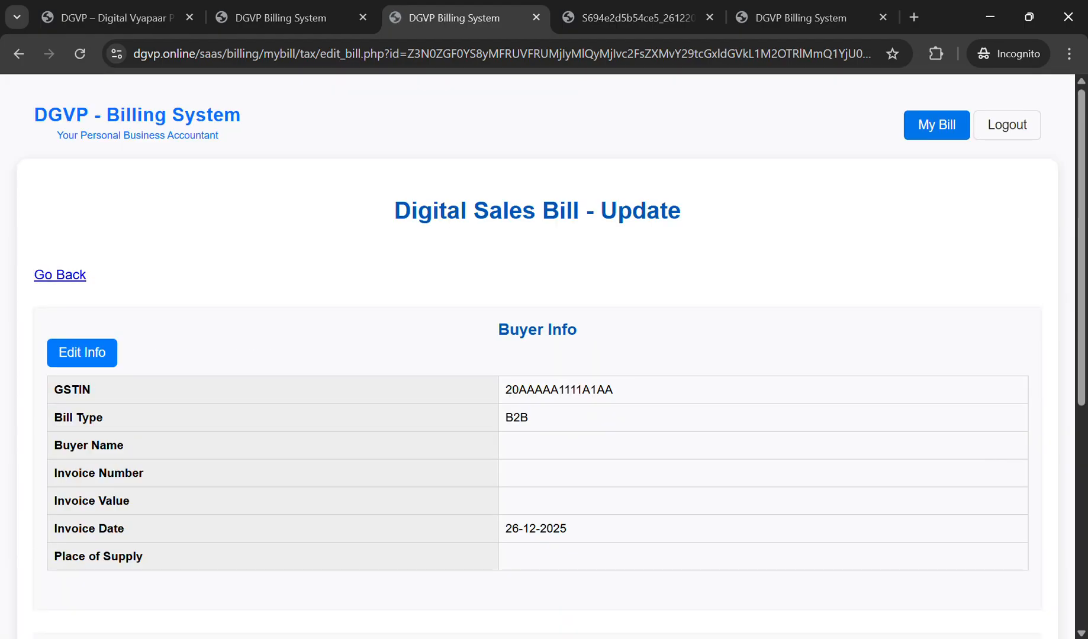
Step: Return to the Digital Sales Bill and open its Tax Invoice, totalling ₹9,280.06
scroll(537, 378, down, 6)
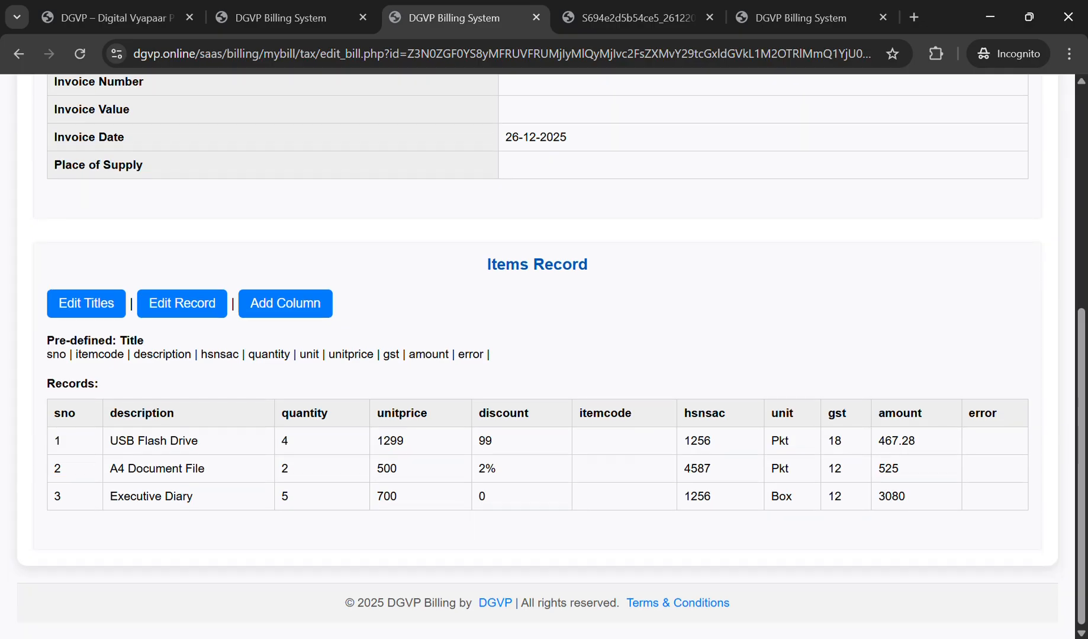
scroll(536, 377, up, 6)
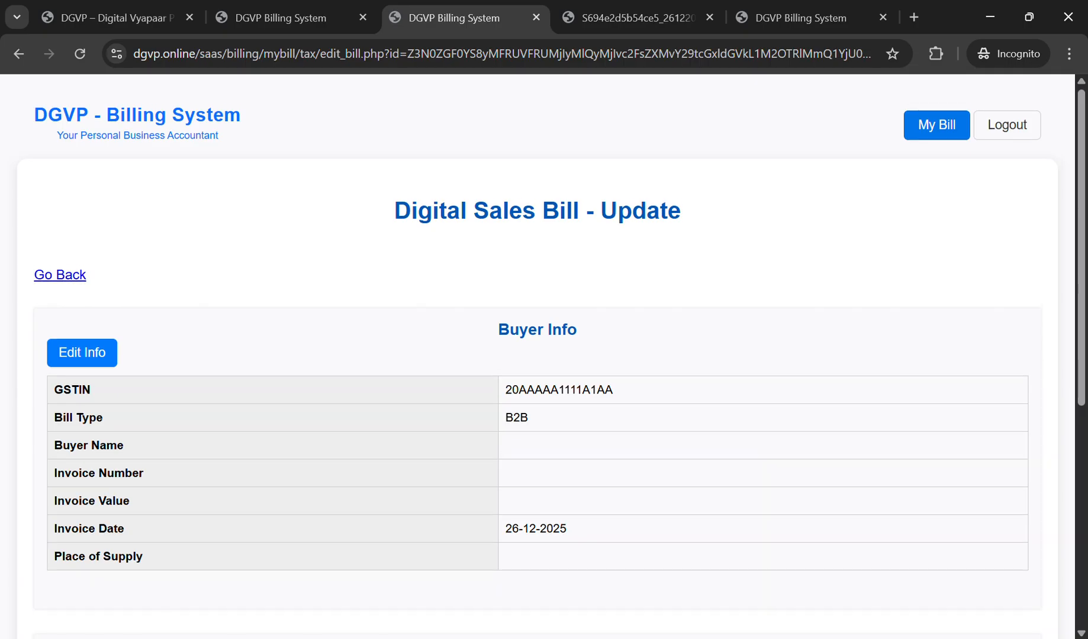
key(alt+Left)
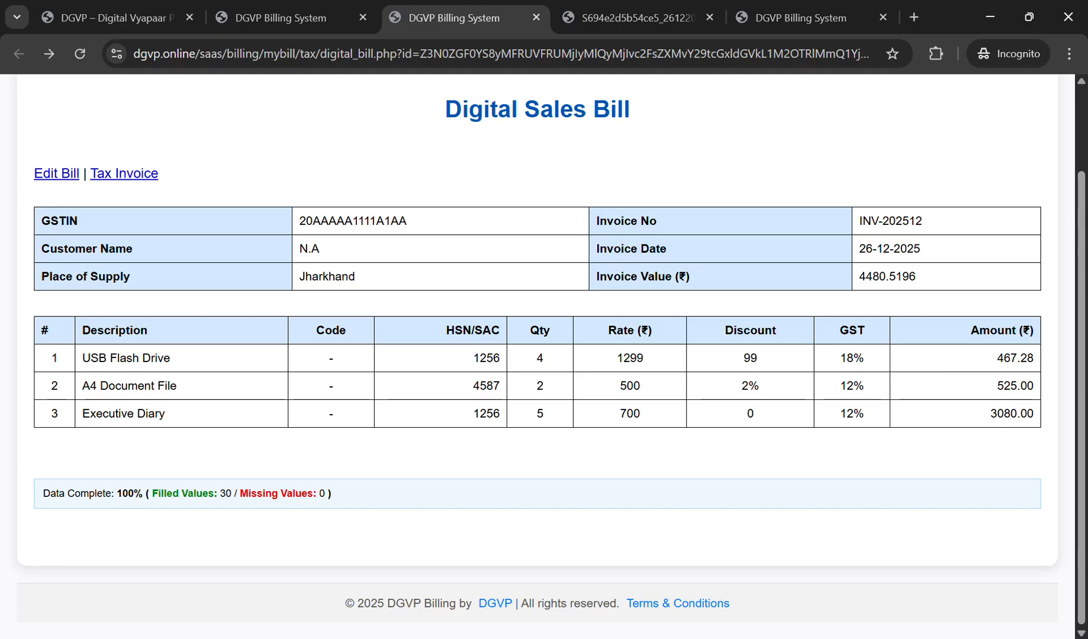
click(124, 174)
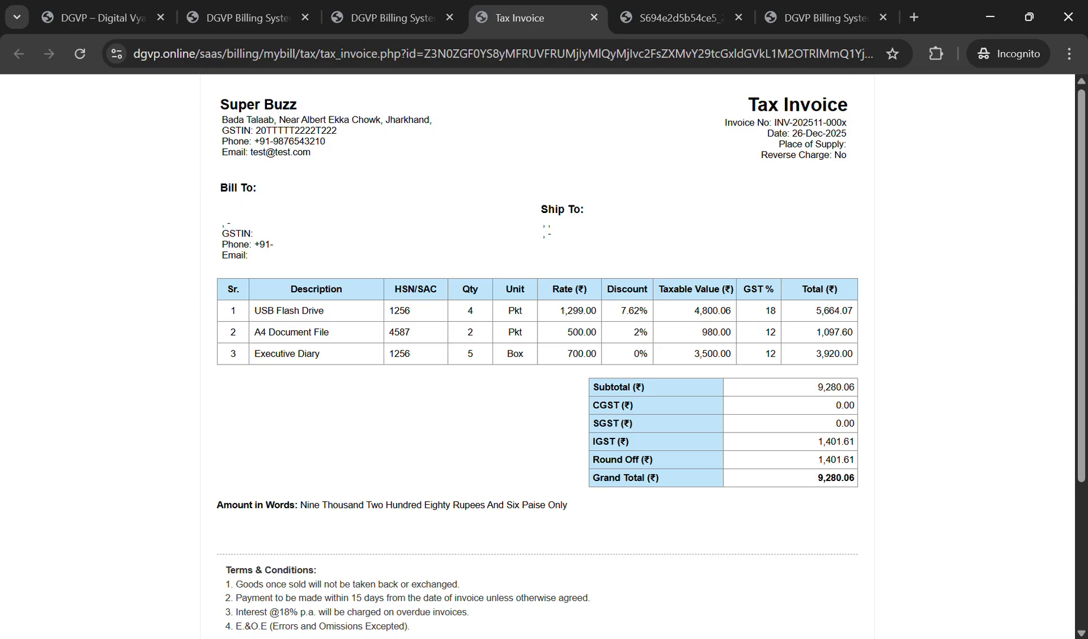
Step: Compare the USB Flash Drive's 7.62% invoice discount with the sales bill's 99 discount
double_click(630, 310)
key(shift+Right)
click(392, 18)
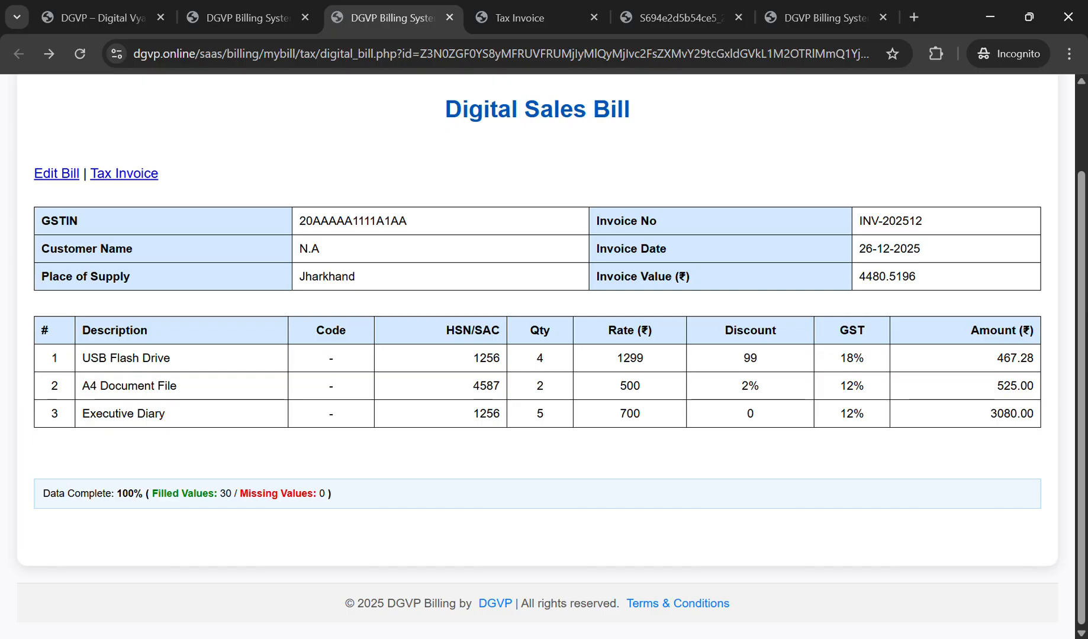
drag(744, 358, 758, 359)
click(533, 18)
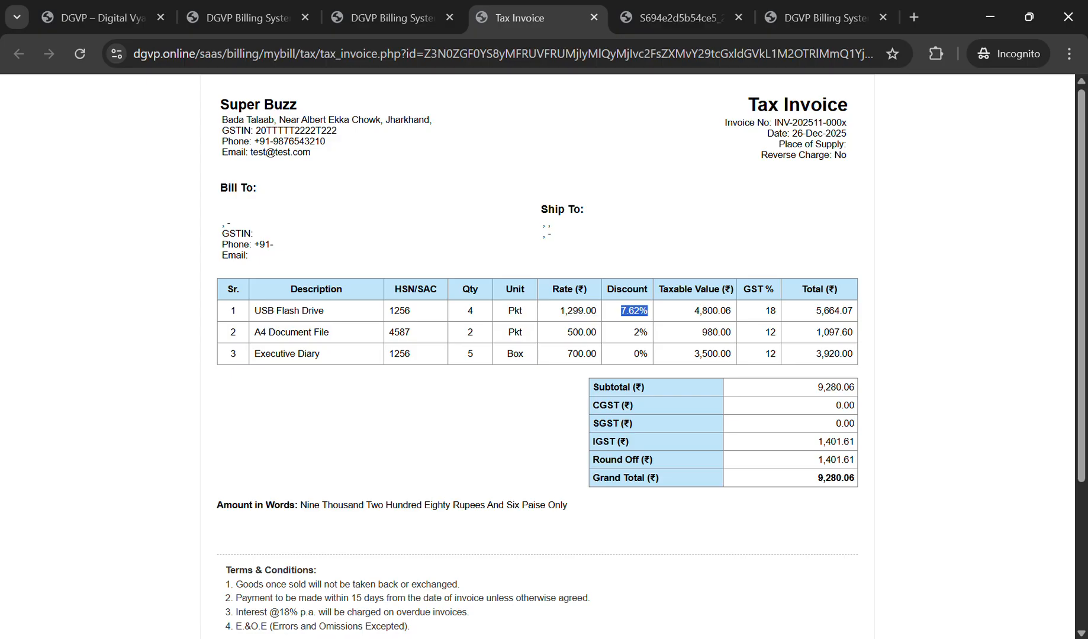
Step: Check taxable value 4,800.06 and total 5,664.07 against the sales bill and handwritten bill
drag(695, 311, 732, 311)
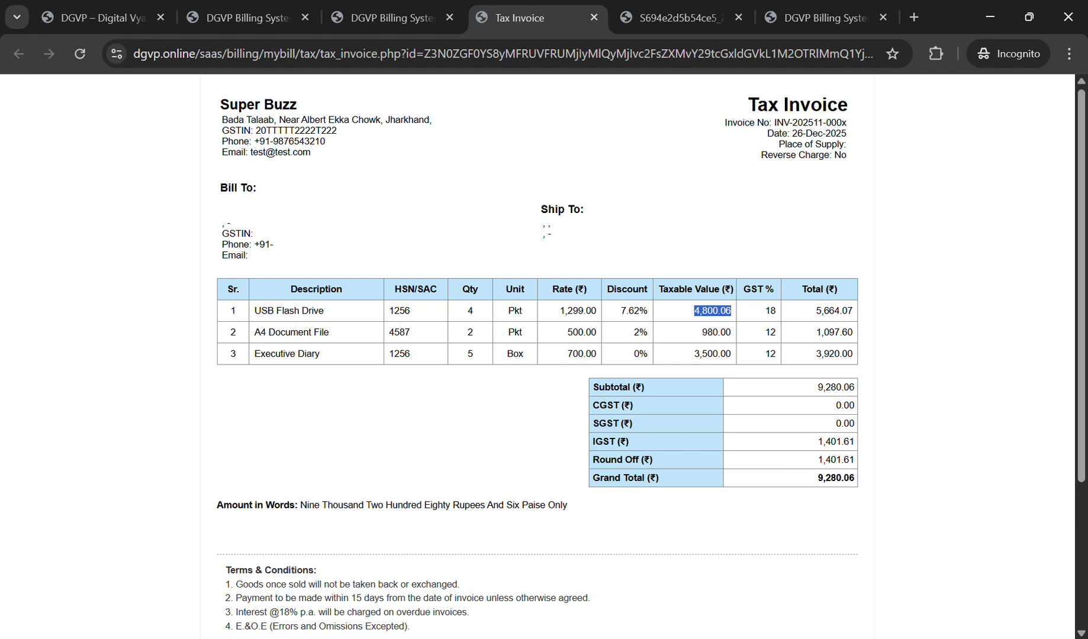
click(392, 18)
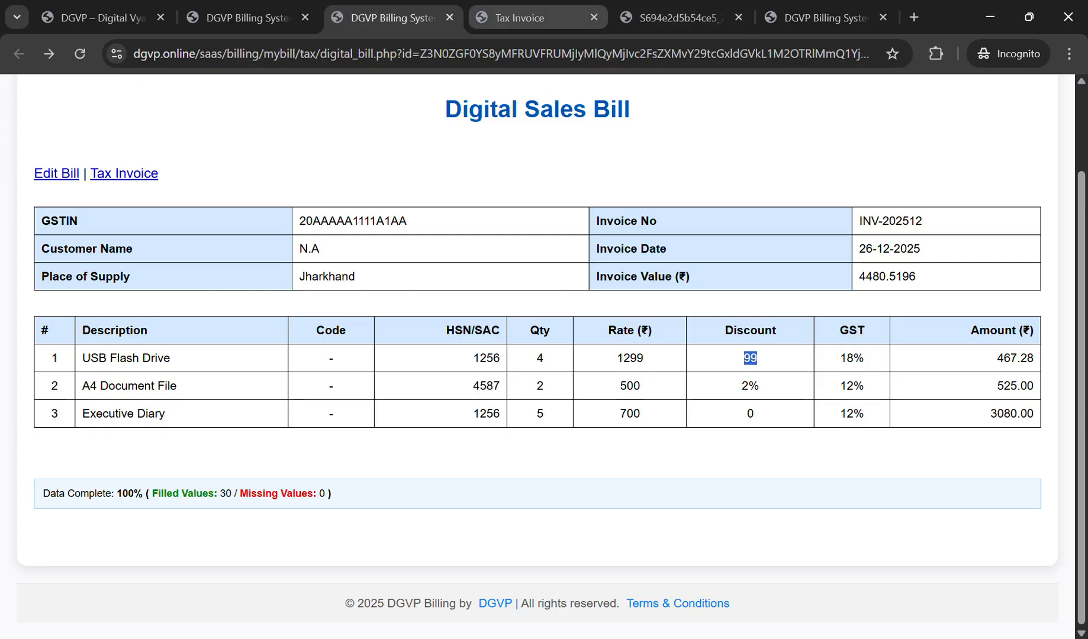
click(675, 18)
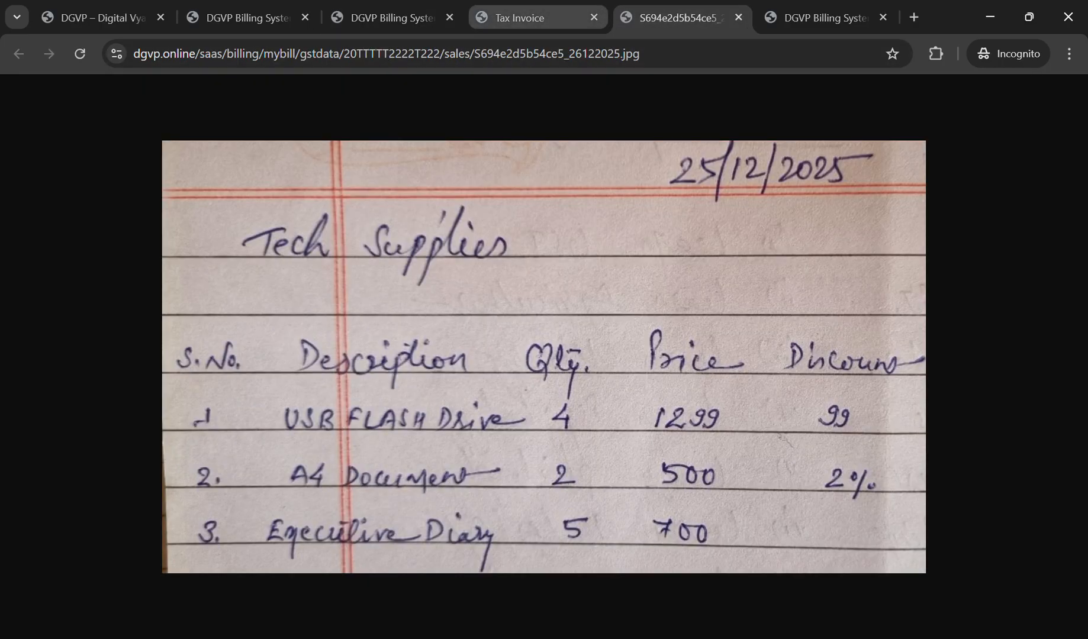
click(536, 18)
drag(815, 311, 853, 311)
key(ctrl+c)
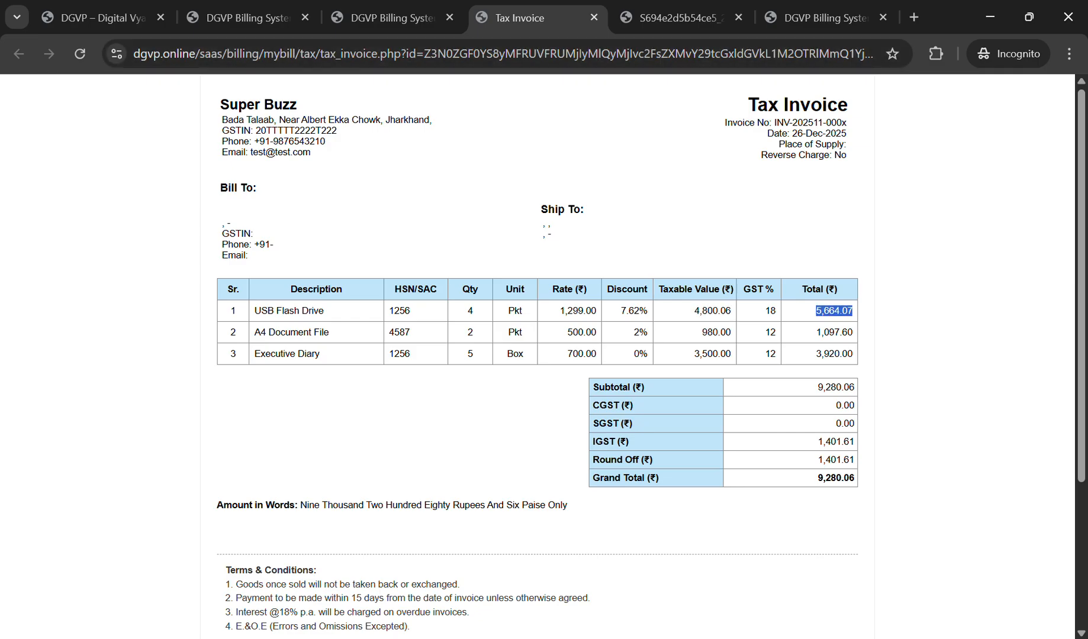
click(393, 18)
Step: Make the bill's item records editable and set row 1's amount to 5664.07
click(56, 174)
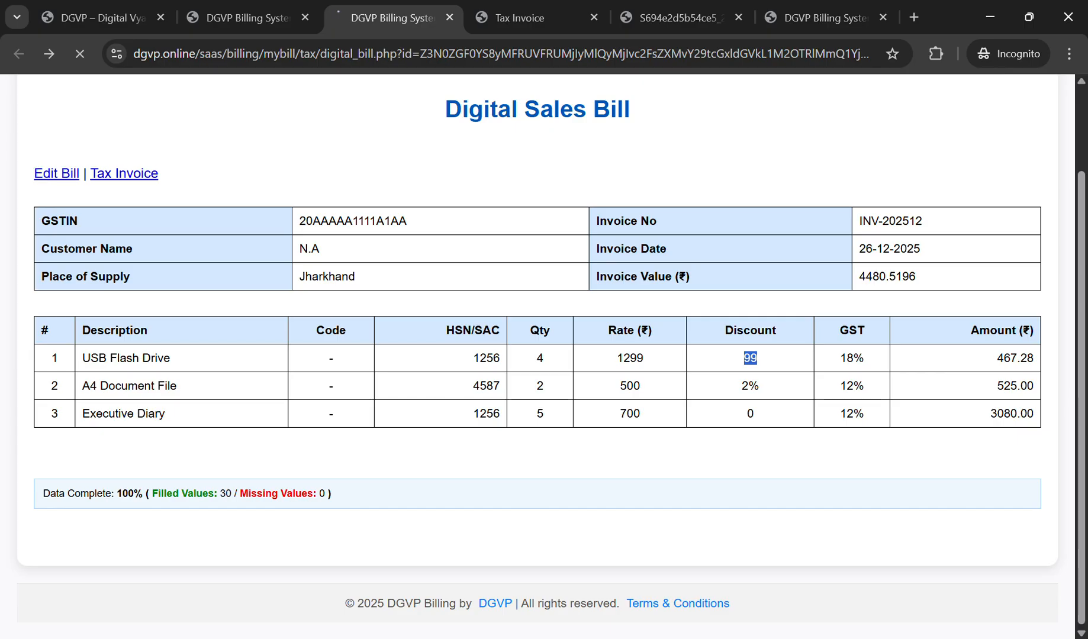
scroll(545, 355, down, 6)
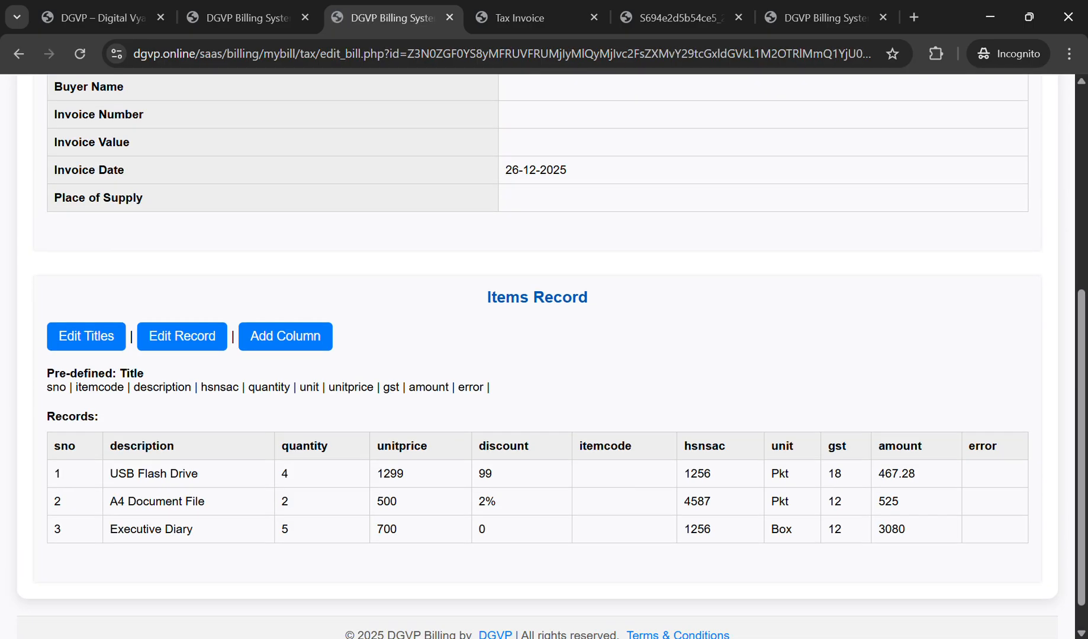
click(182, 304)
drag(908, 447, 867, 447)
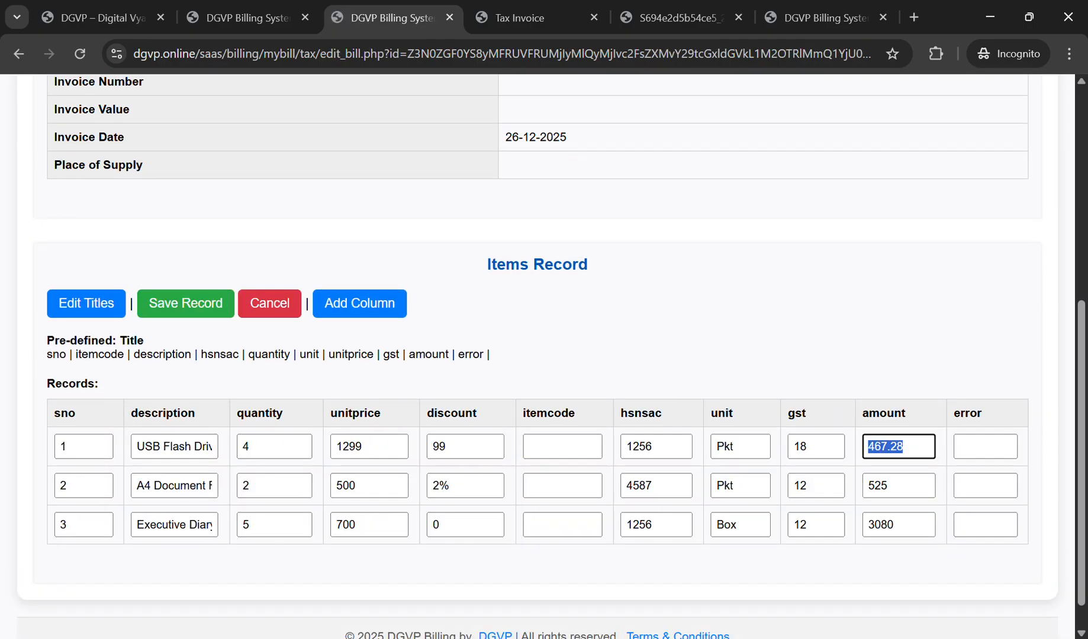
key(ctrl+v)
click(874, 447)
key(Delete)
Step: Close the bill image and set row 2's amount to the invoice total 1097.6
click(675, 17)
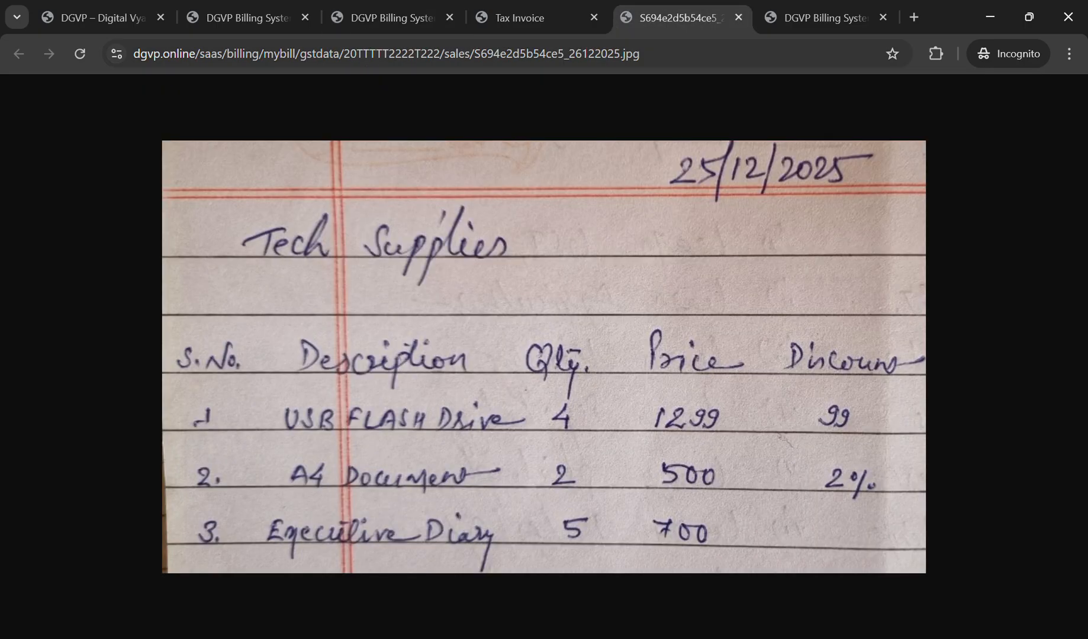
click(823, 17)
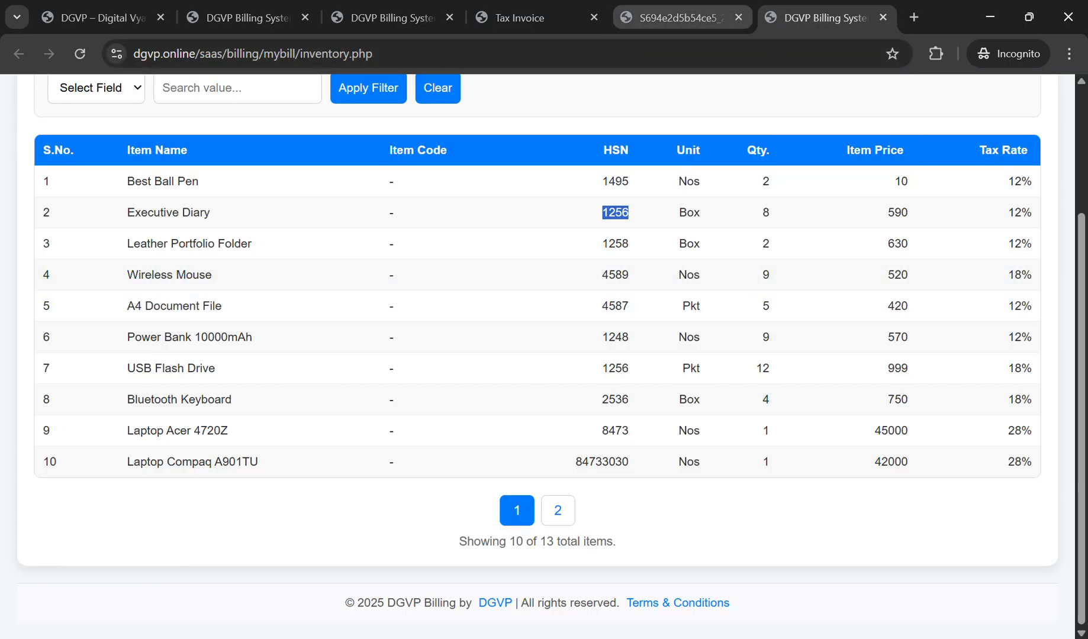
click(738, 17)
click(519, 17)
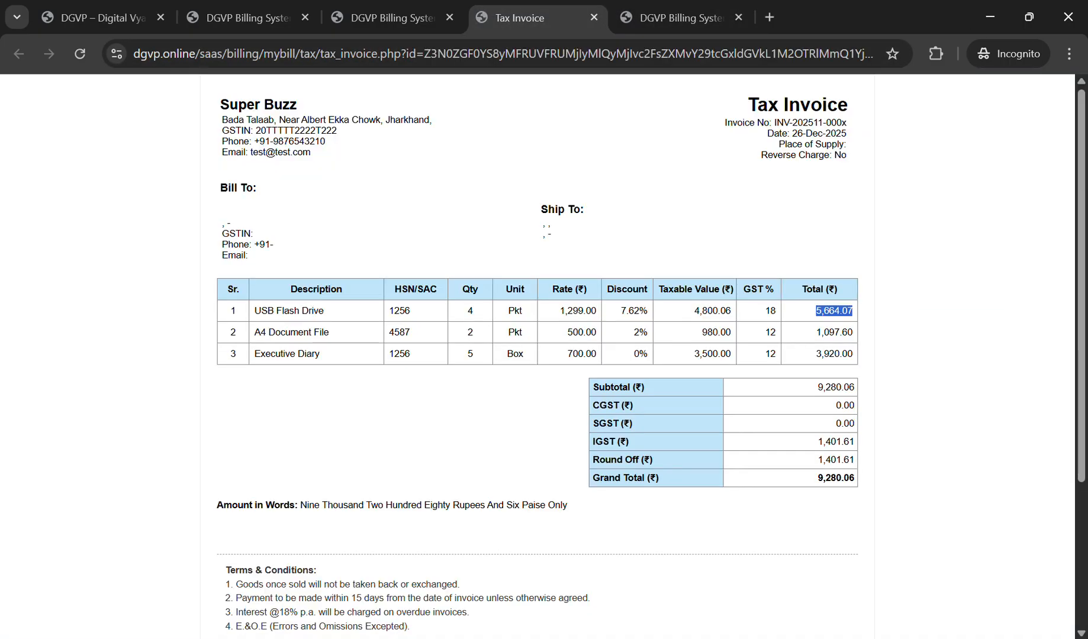
drag(816, 333, 853, 354)
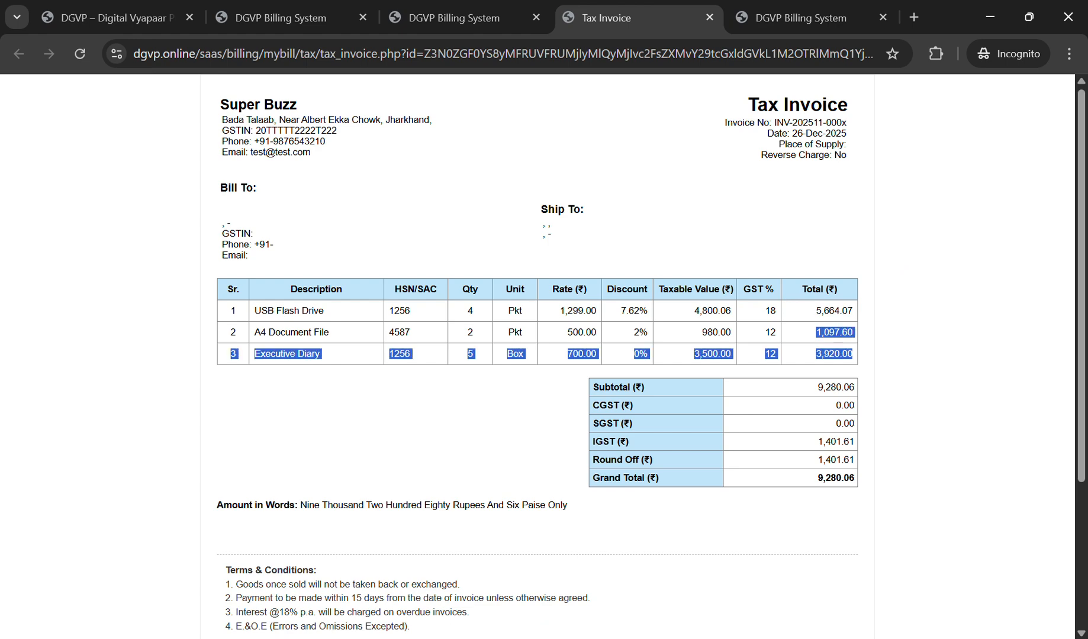
click(450, 17)
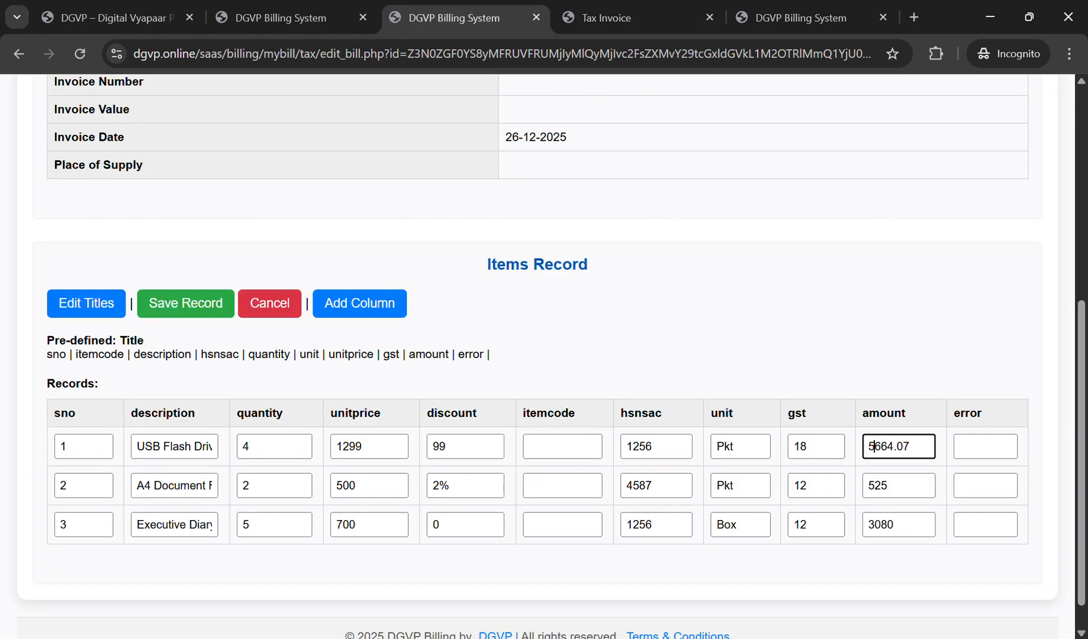
drag(906, 486, 836, 490)
text(1)
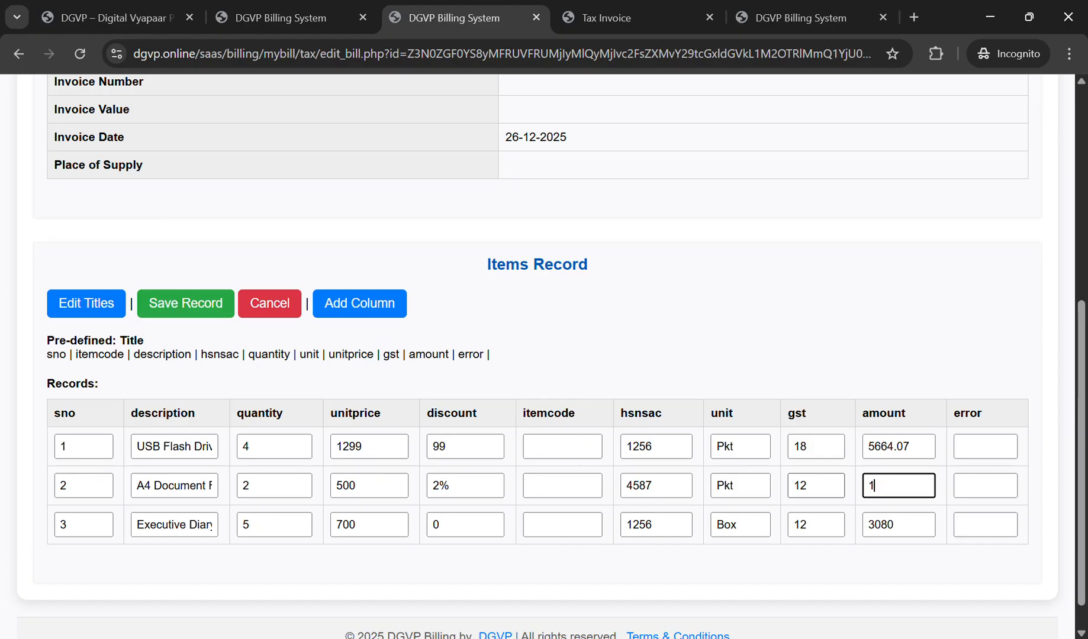
text(097.6)
Step: Set row 3's amount to 3920 and save the item records
drag(906, 526, 853, 526)
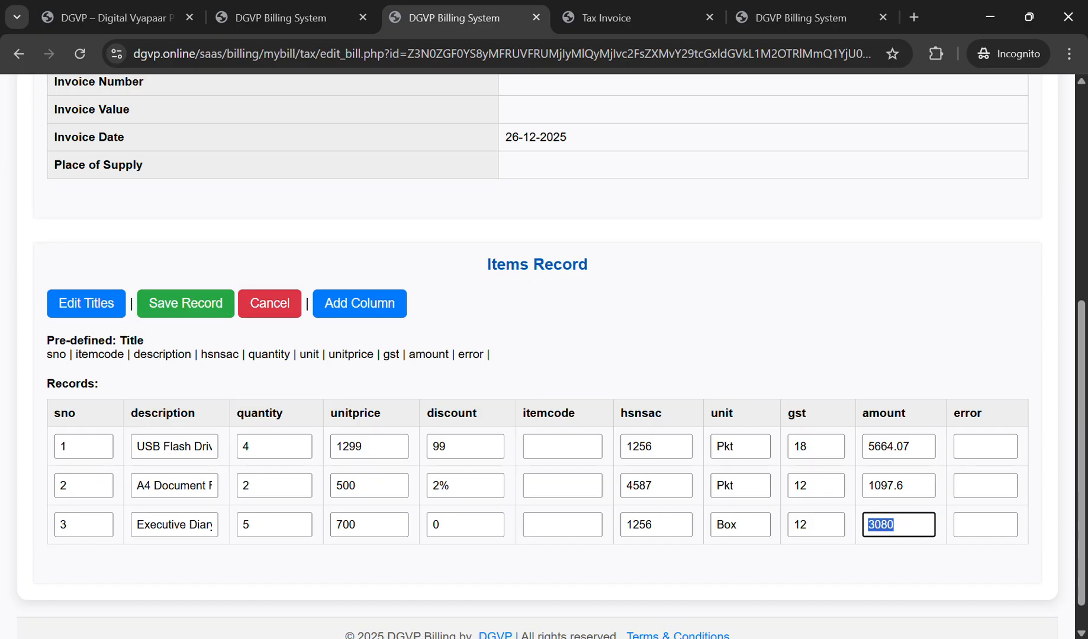
key(BackSpace)
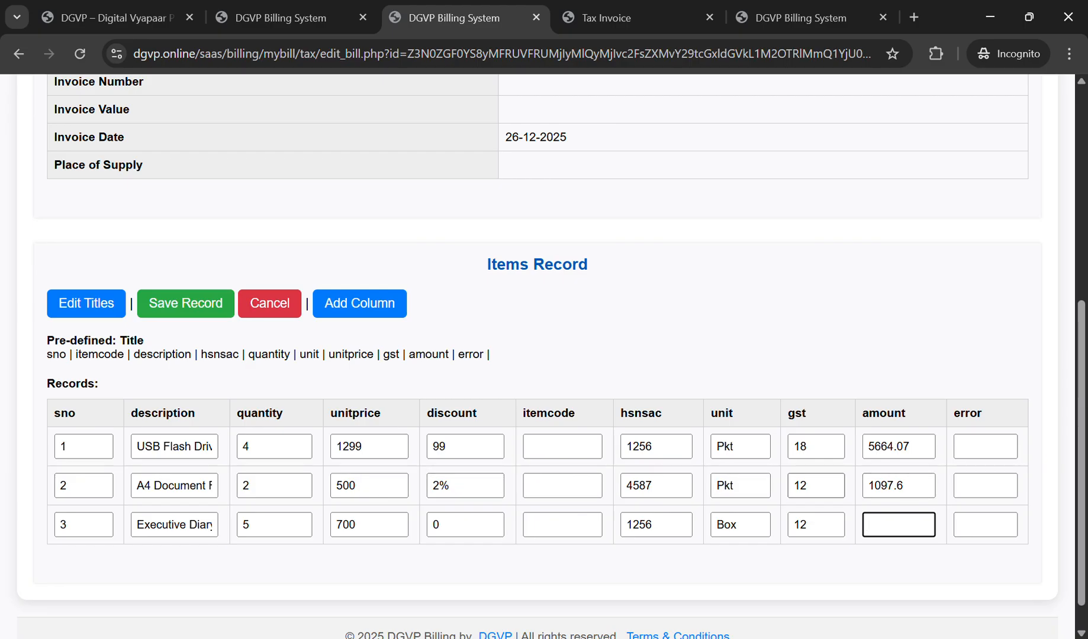
click(645, 17)
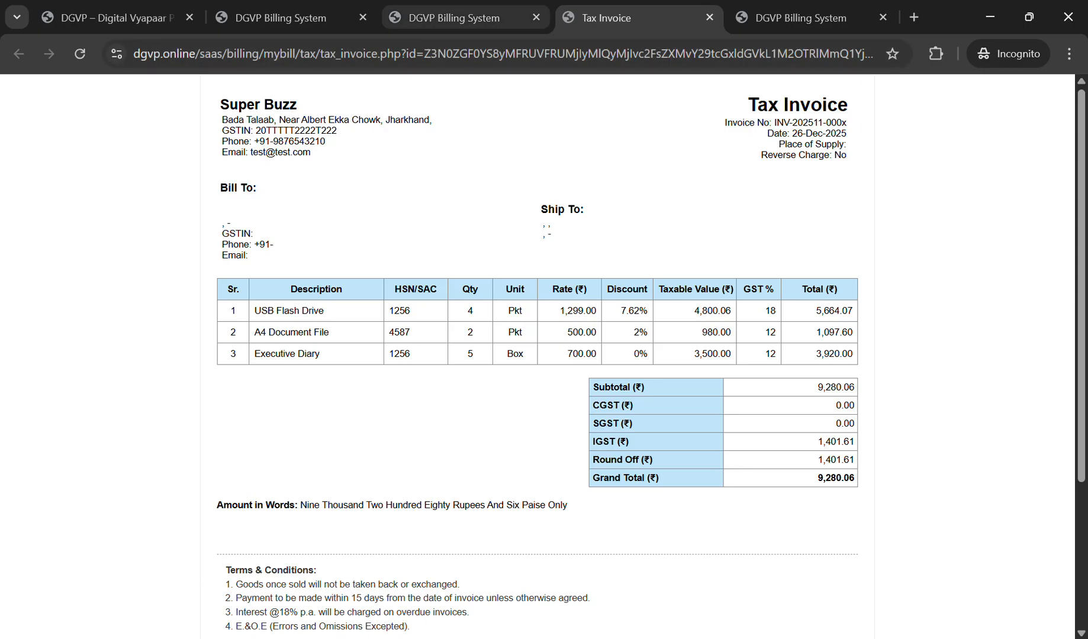
click(441, 18)
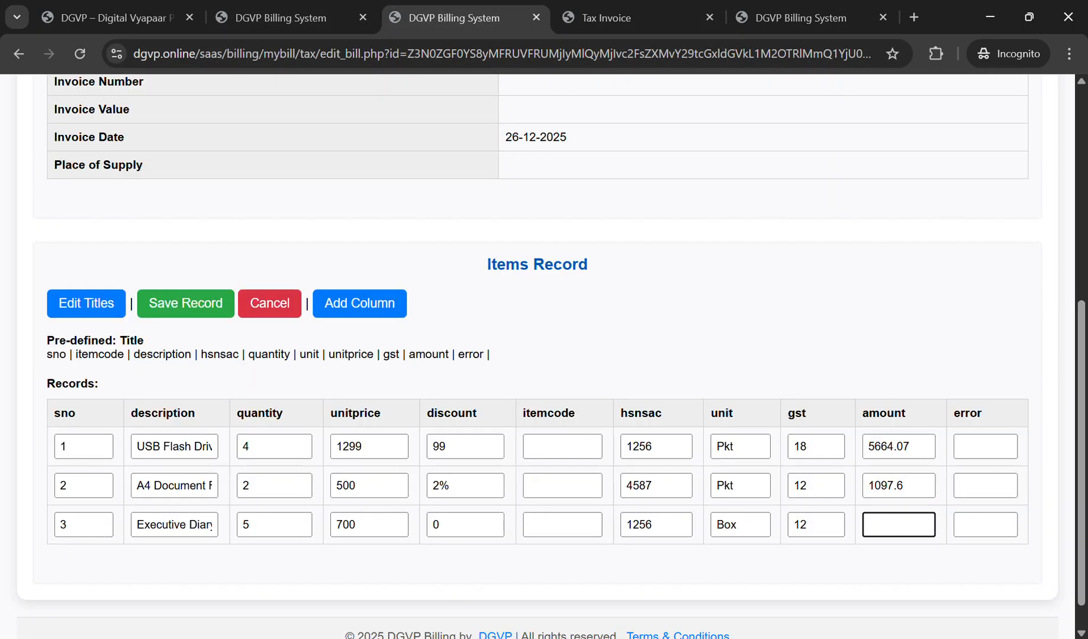
text(3920)
click(186, 303)
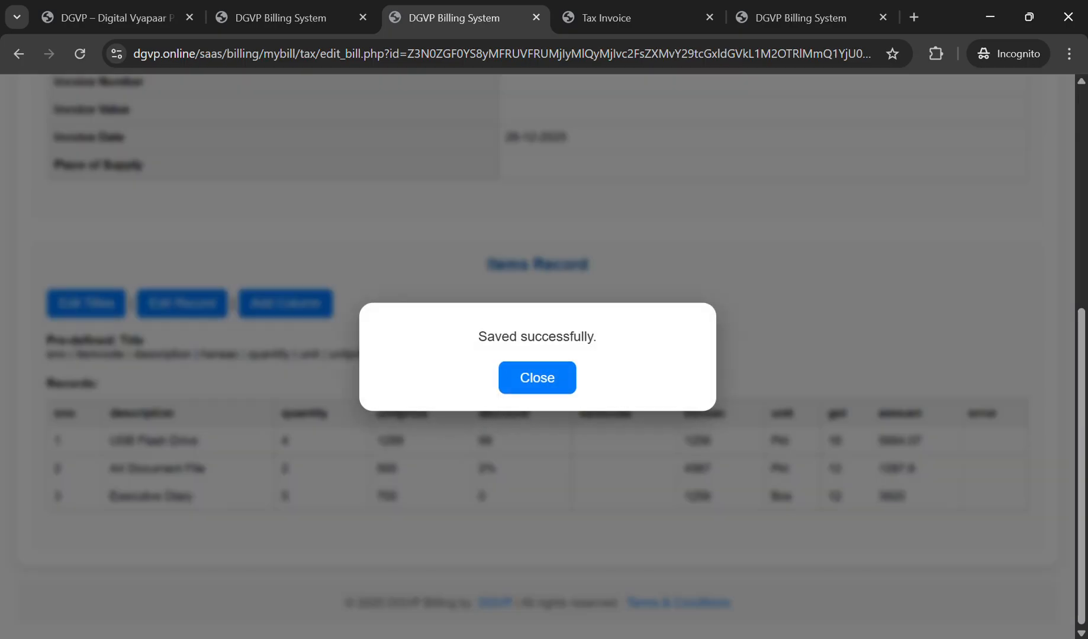
Step: Dismiss the save confirmation and open the Tax Invoice from the Digital Sales Bill page
click(535, 377)
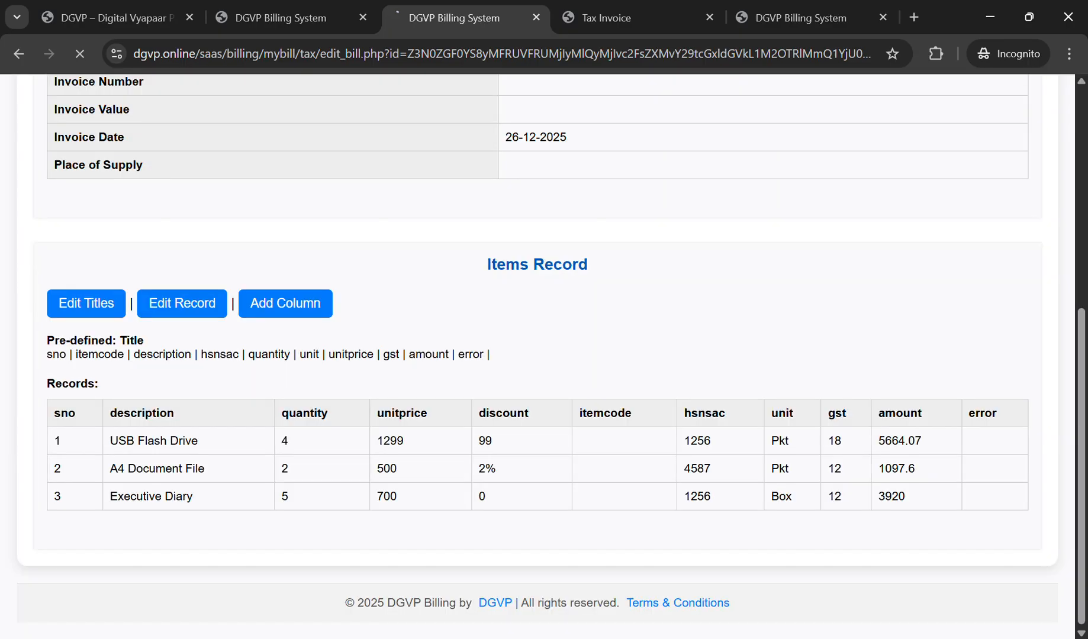
scroll(535, 377, up, 3)
click(60, 274)
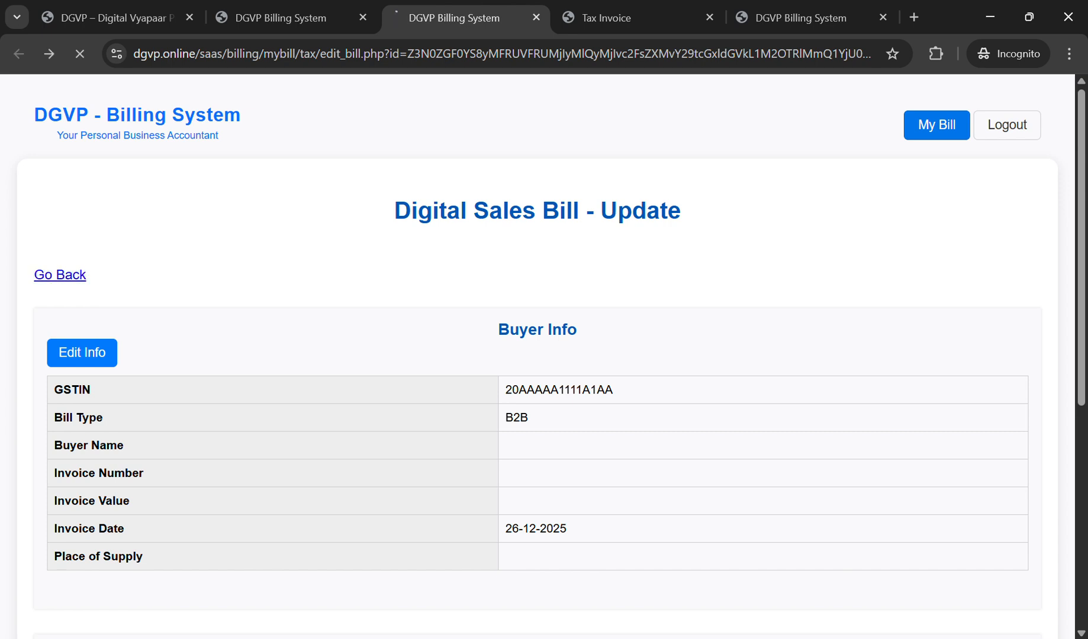
click(631, 18)
click(462, 18)
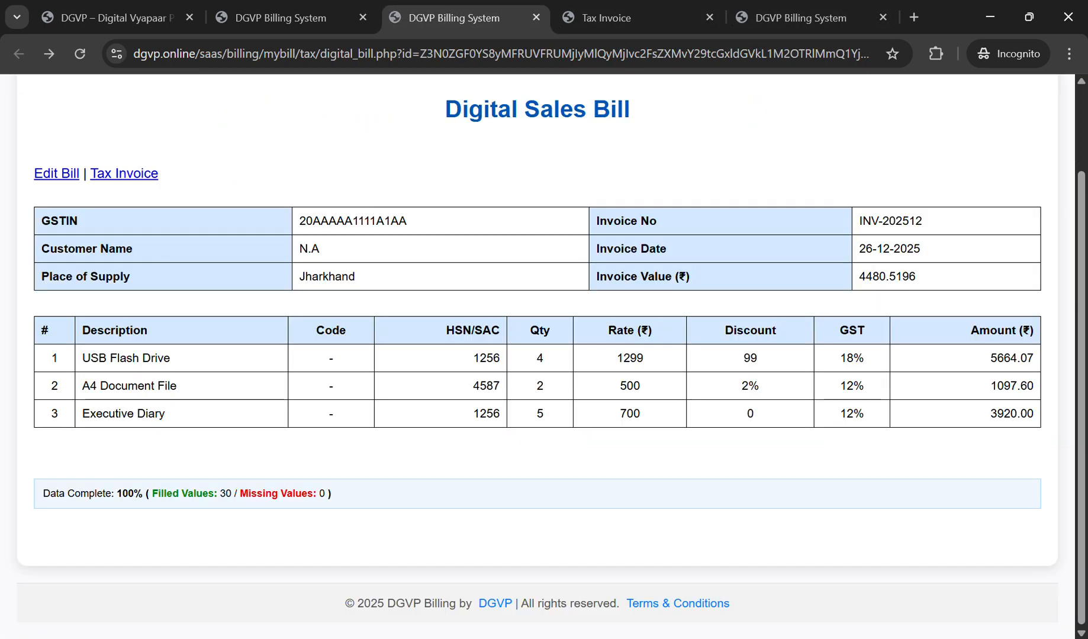
click(124, 173)
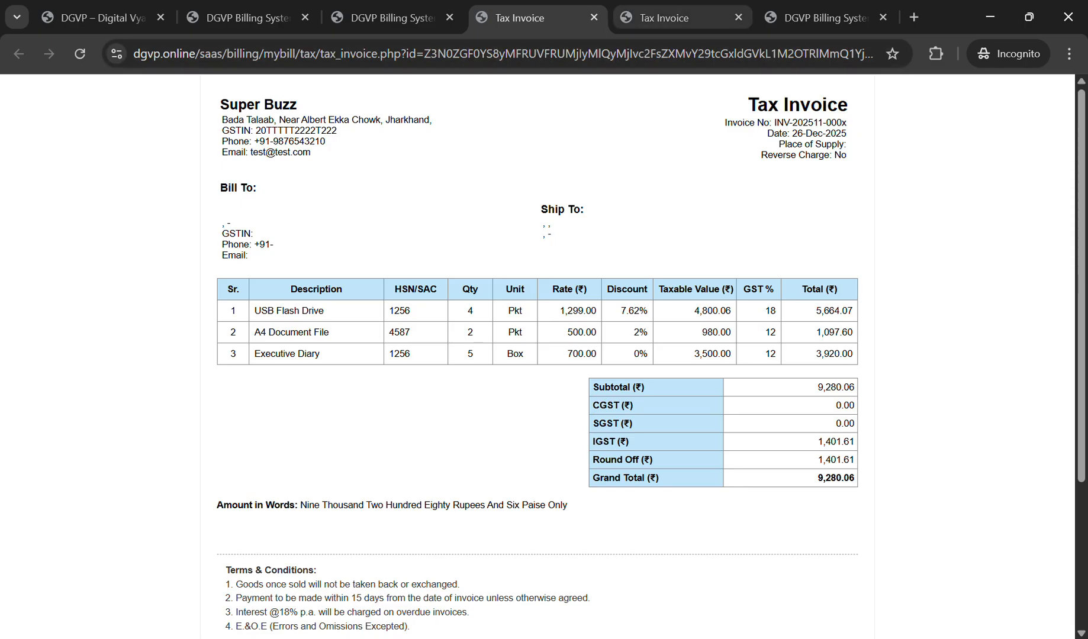
Step: Compare the two Tax Invoice copies and close the duplicate, keeping the ₹9,280.06 invoice
key(ctrl+Tab)
key(ctrl+shift+Tab)
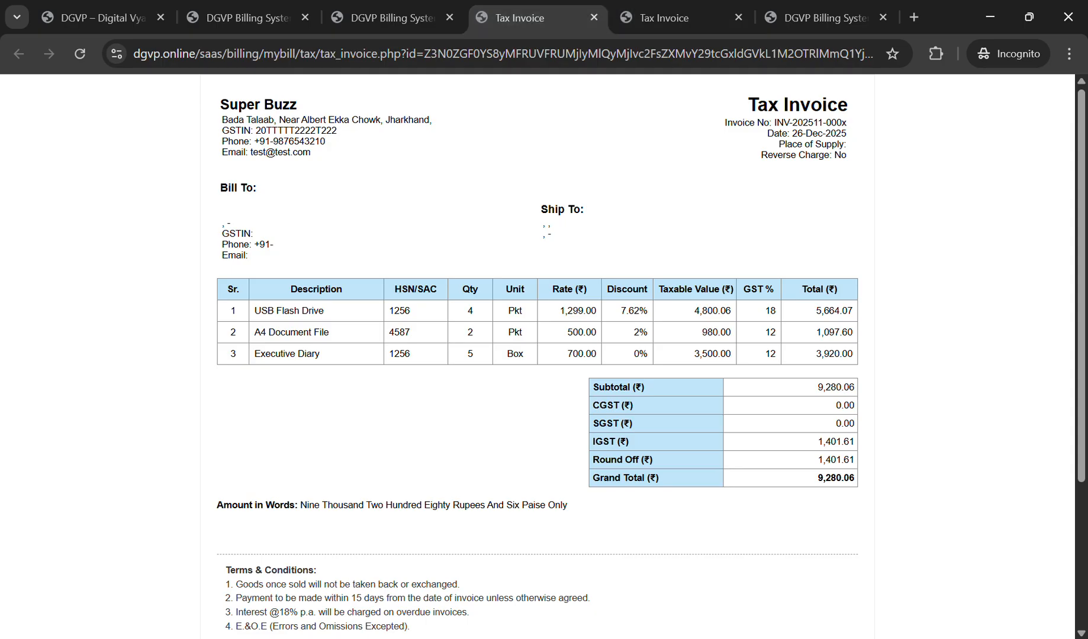
key(ctrl+Tab)
key(ctrl+shift+Tab)
key(ctrl+w)
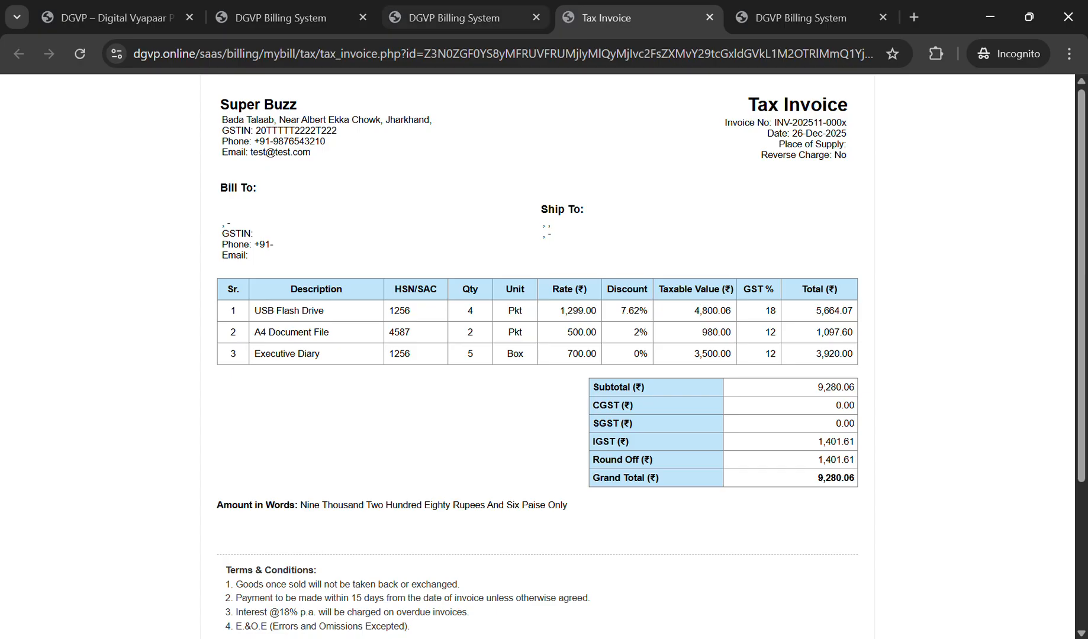
click(461, 17)
Step: Close the Tax Invoice and go via My Bill and the empty Trade List to Add Trade Partner
click(628, 18)
click(709, 18)
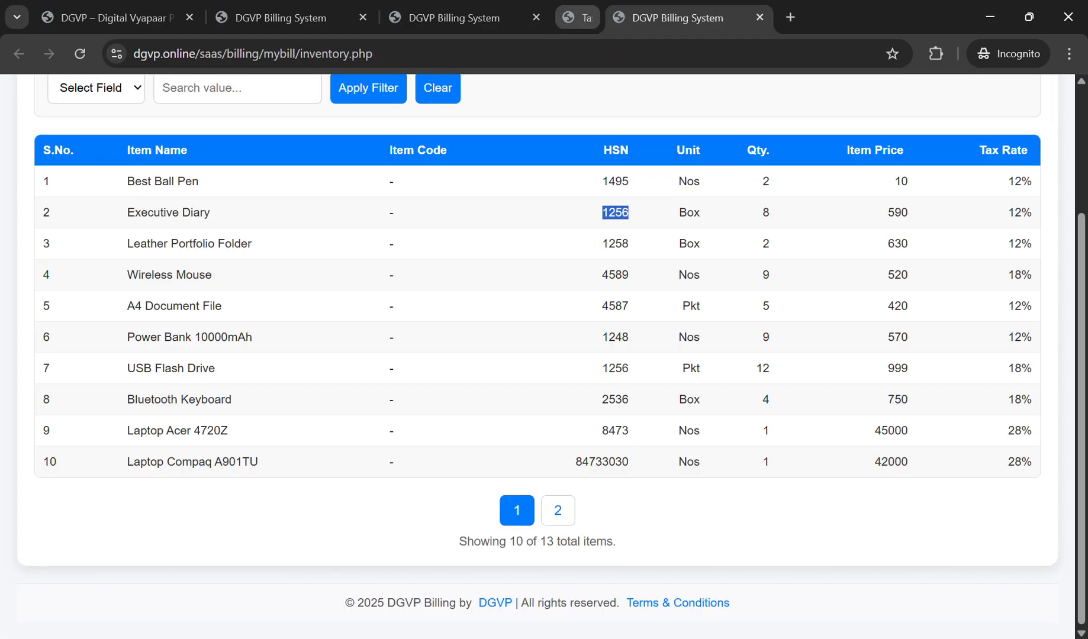
click(503, 18)
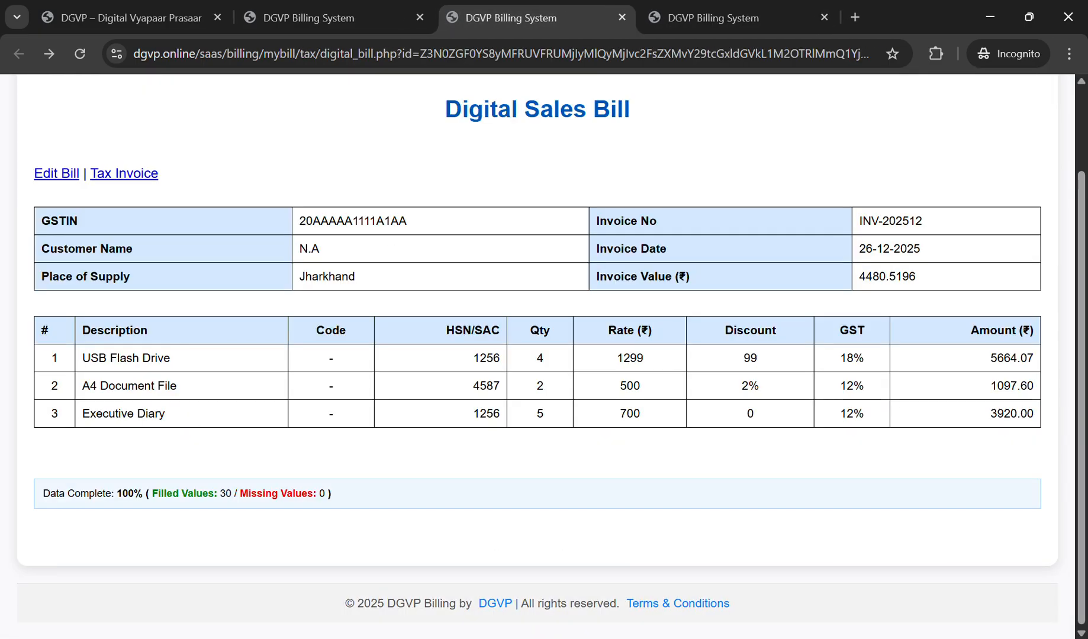
scroll(544, 355, up, 3)
click(331, 18)
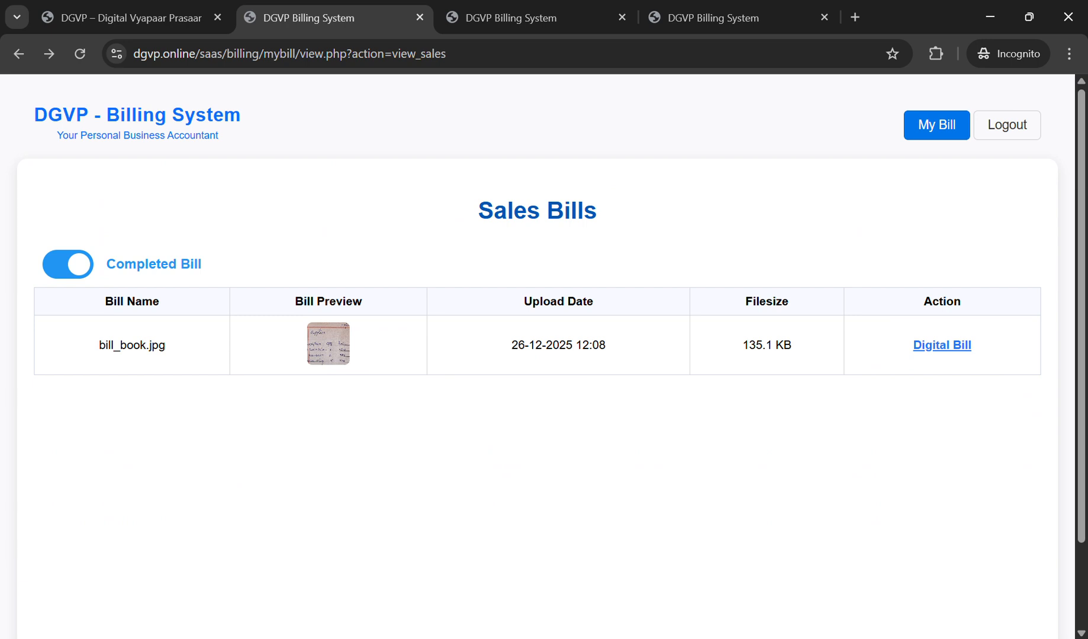
click(936, 125)
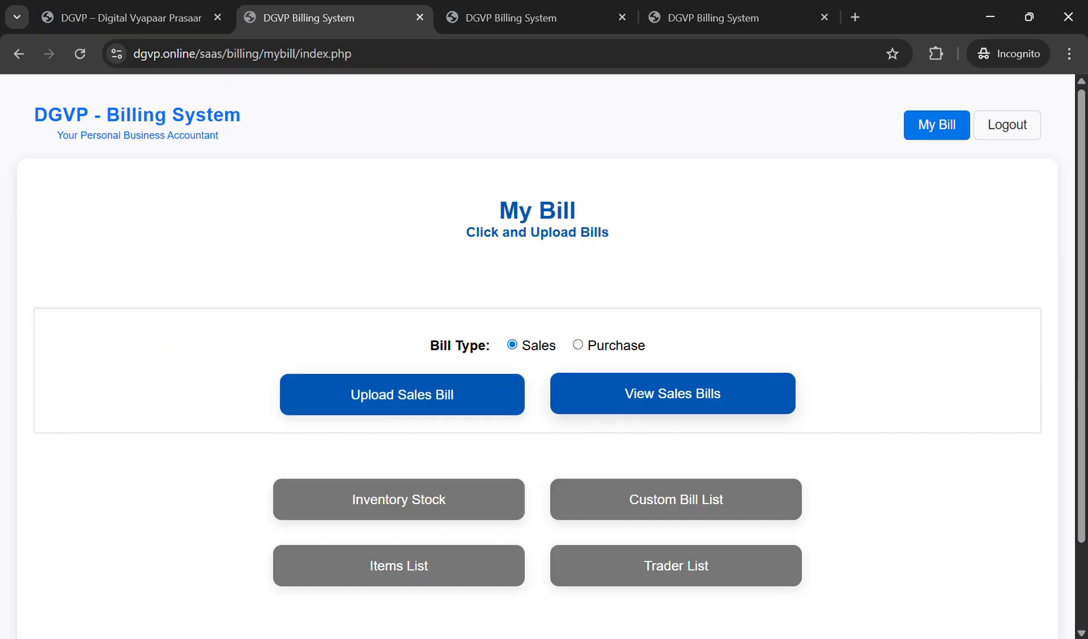
click(677, 566)
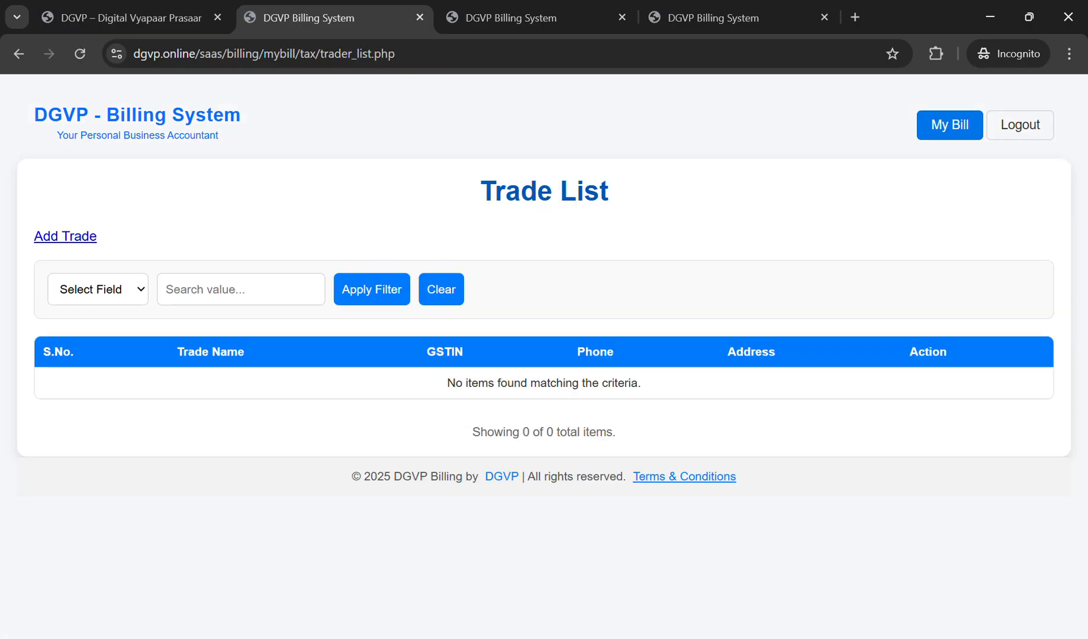
click(65, 237)
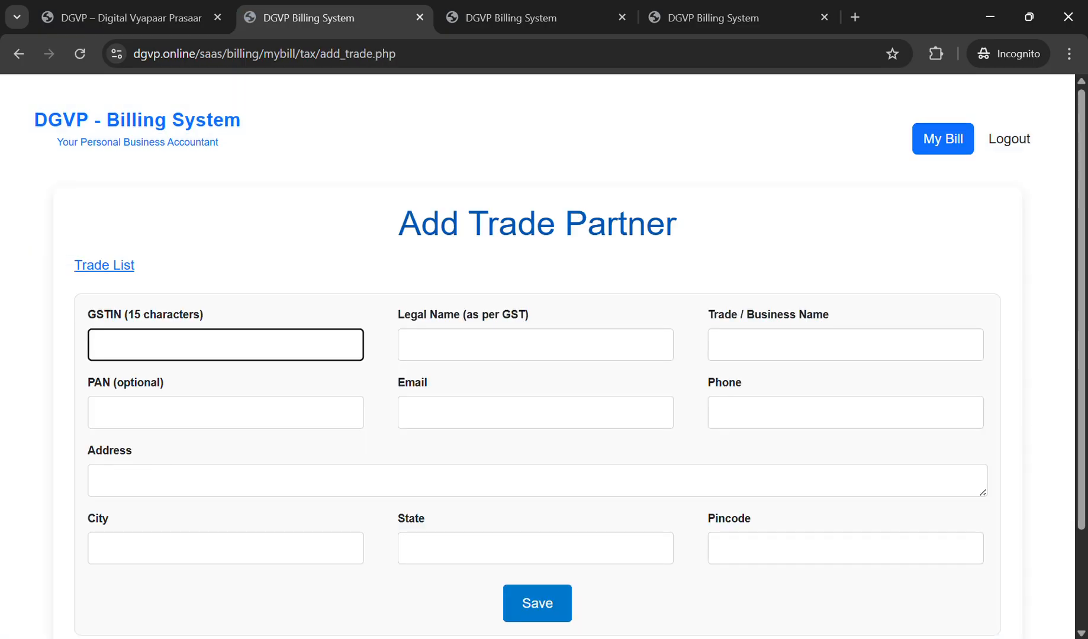
Step: Enter the partner's GSTIN and set both legal name and trade name to Tech Buzz
text(20TTTTT3333TTT)
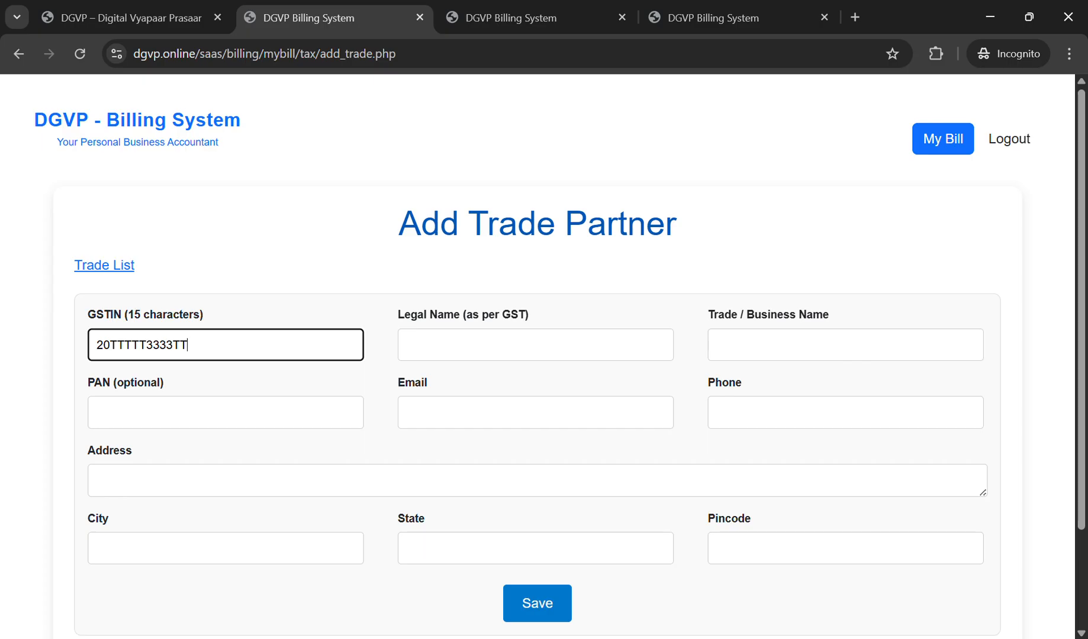
key(BackSpace)
key(BackSpace)
text(333)
click(407, 346)
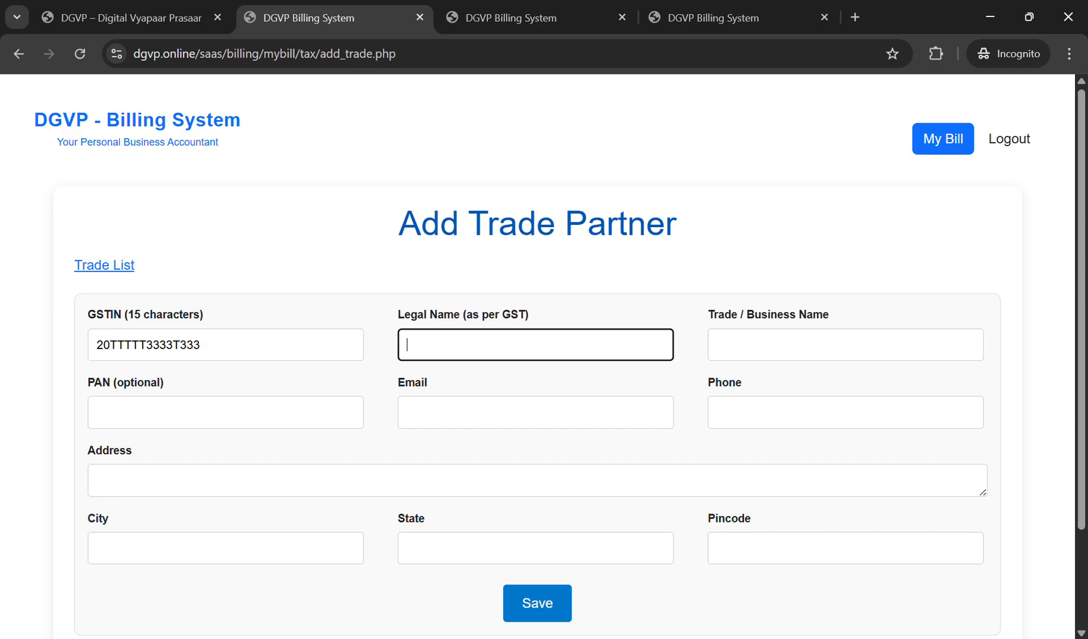
text(Tech)
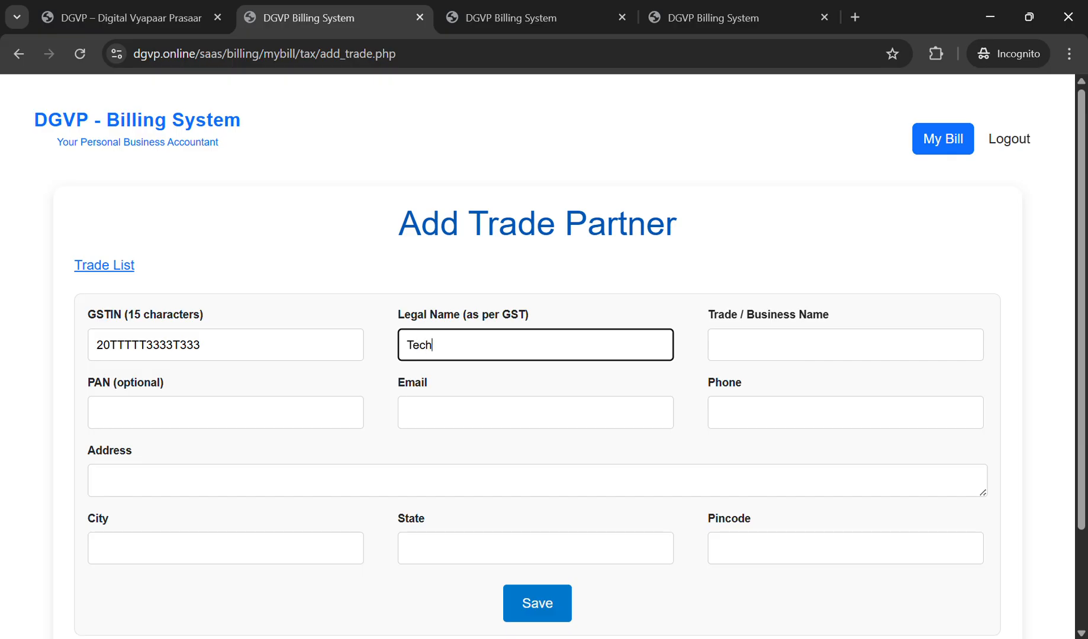
text( Buzz)
key(ctrl+a)
key(ctrl+c)
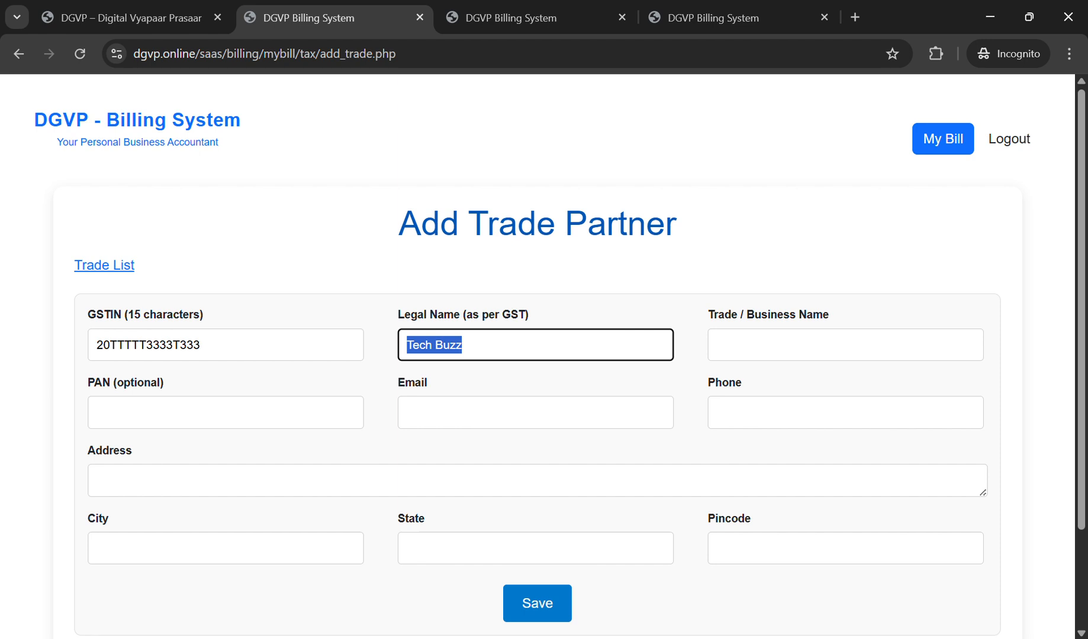
key(Tab)
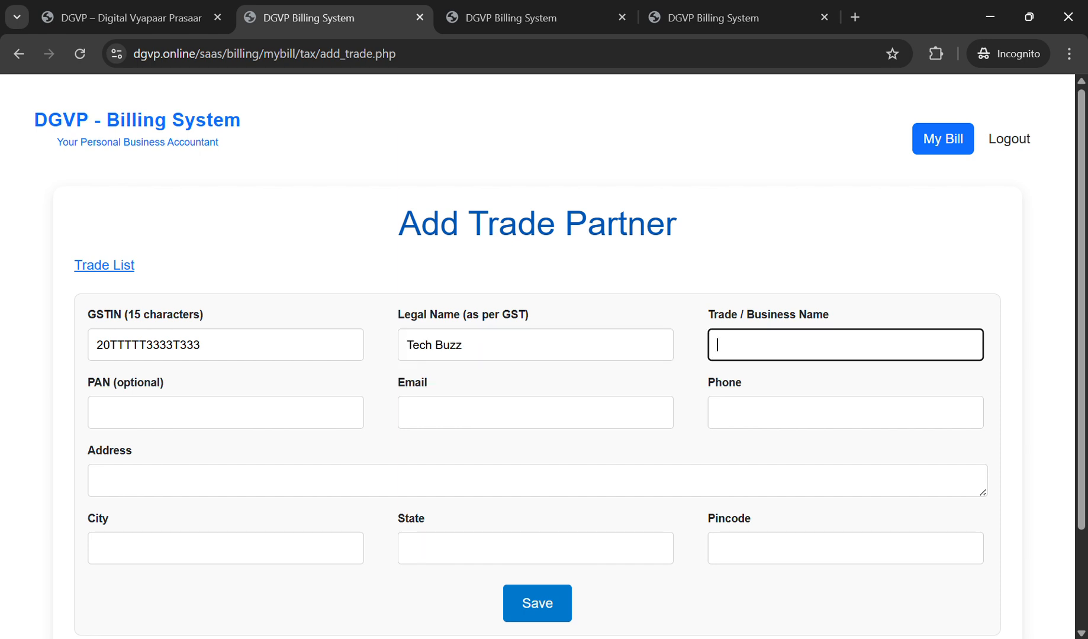
key(ctrl+v)
Step: Fill in the partner's PAN, e-mail address and phone number
key(Tab)
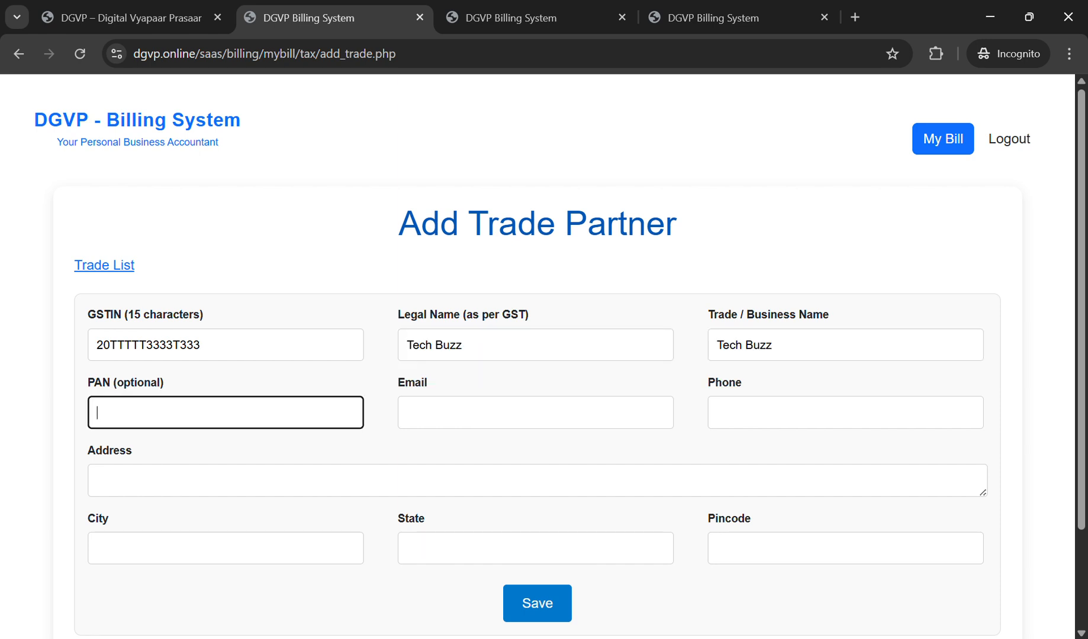
text(PPPPPP)
key(BackSpace)
text(11111P)
key(Tab)
text(t)
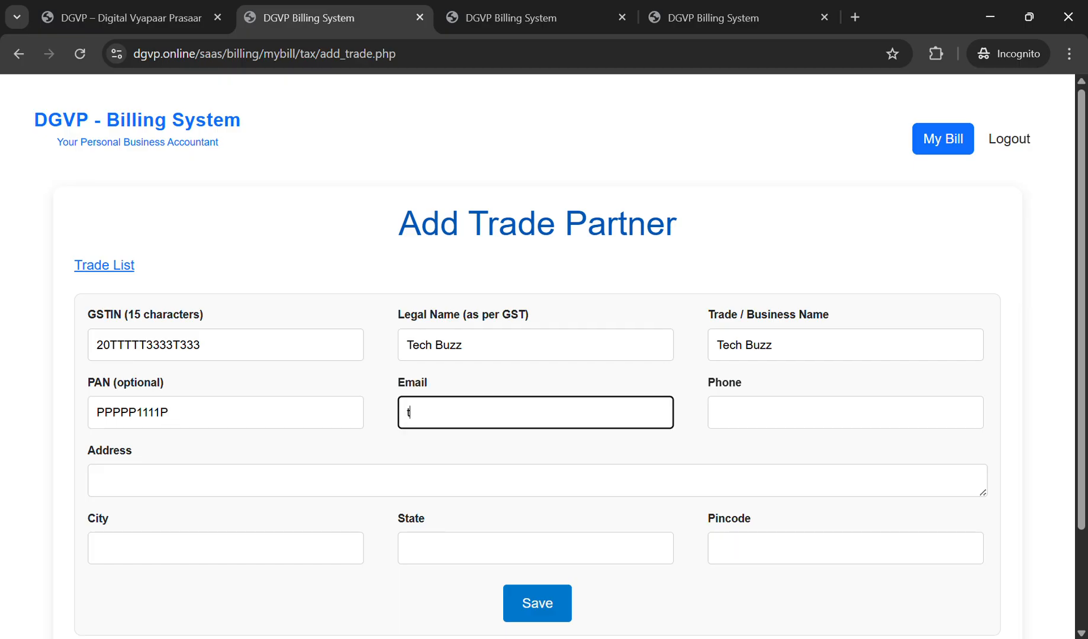
text(est2@)
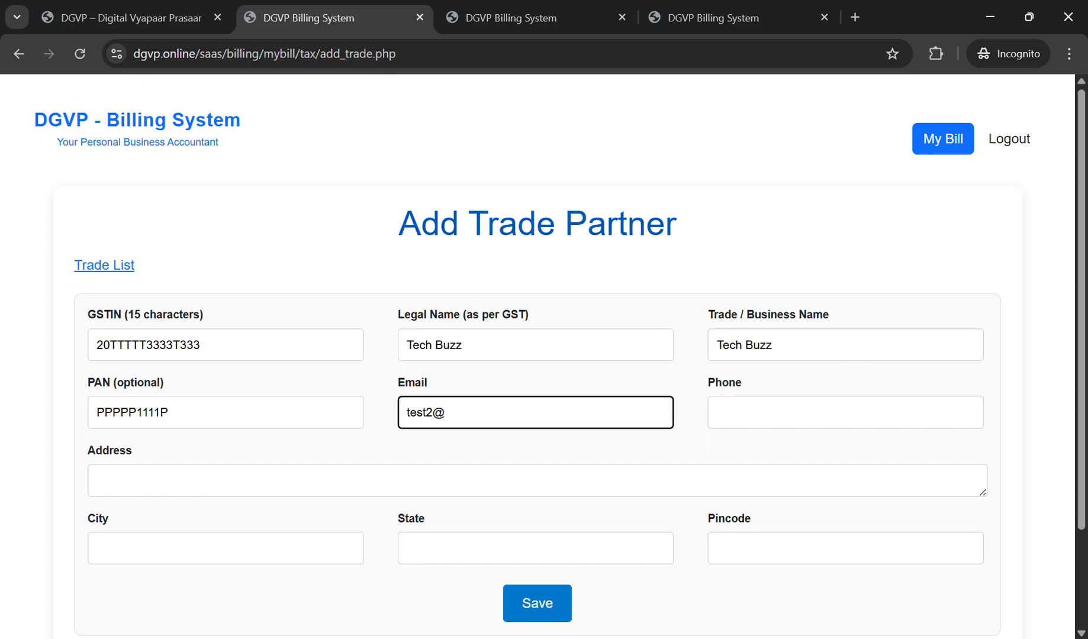
text(test.com)
key(Tab)
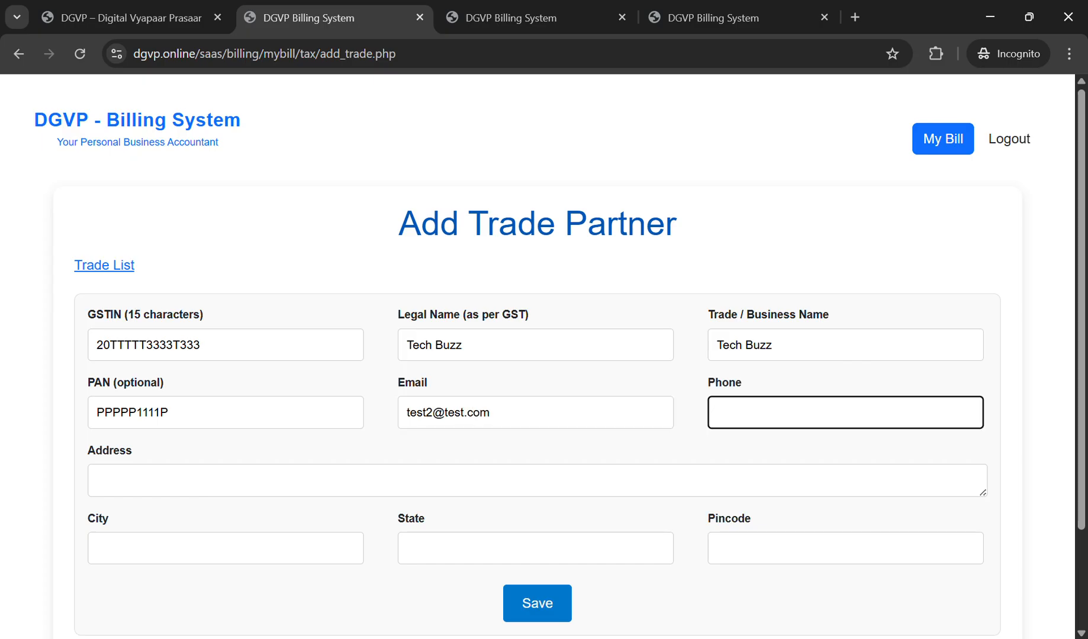
text(7777777777)
Step: Enter the partner's street address, city Ramgarh, state Jharkhand and pincode
key(Tab)
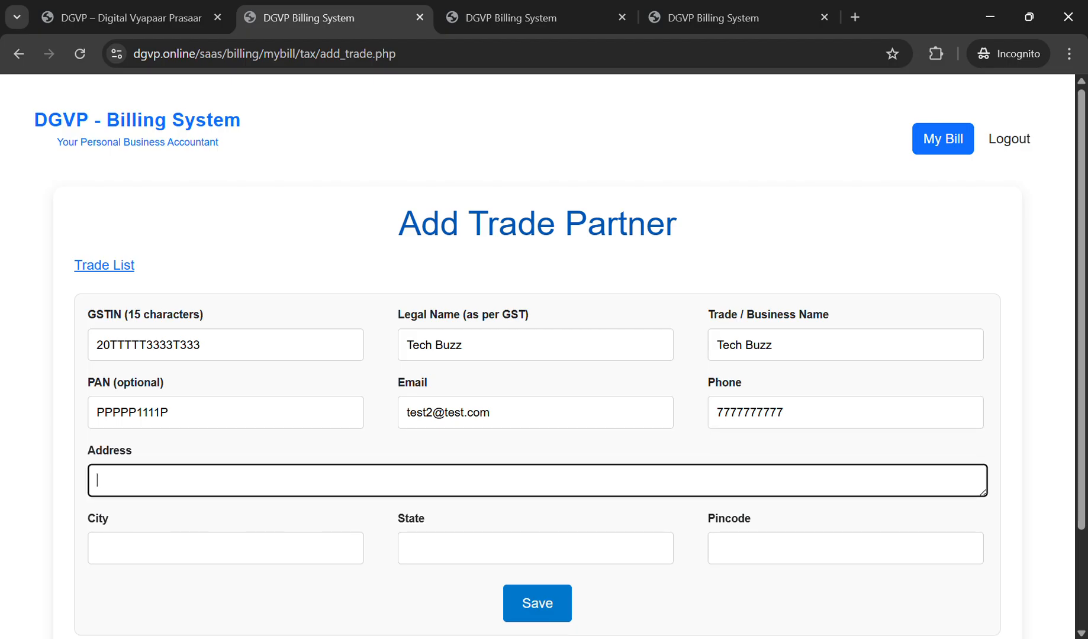
text(New Colon)
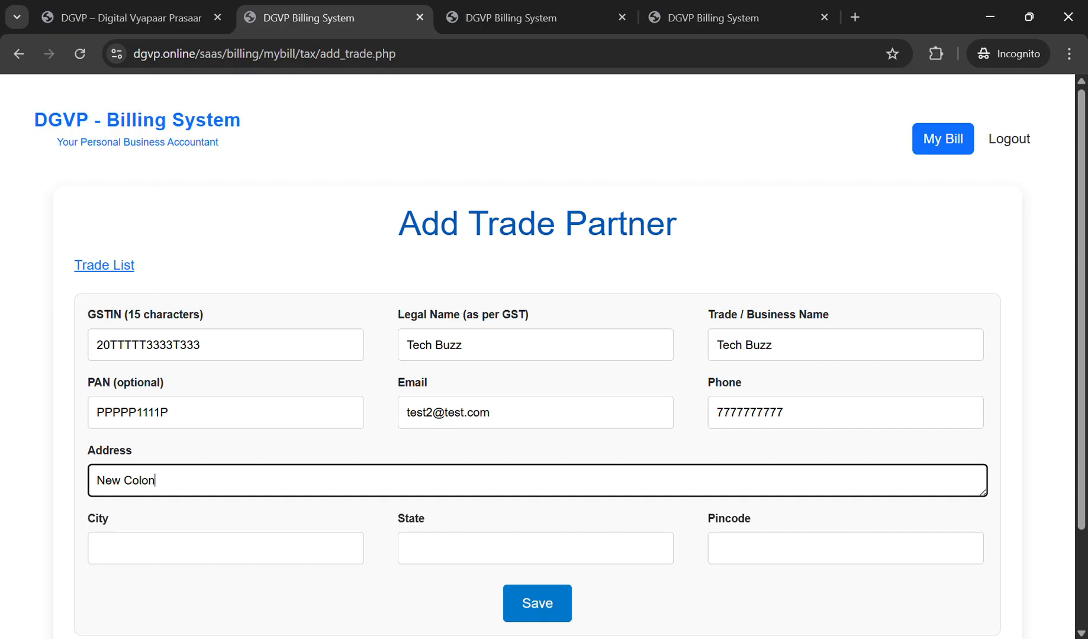
text(y, Ramgarh)
key(Tab)
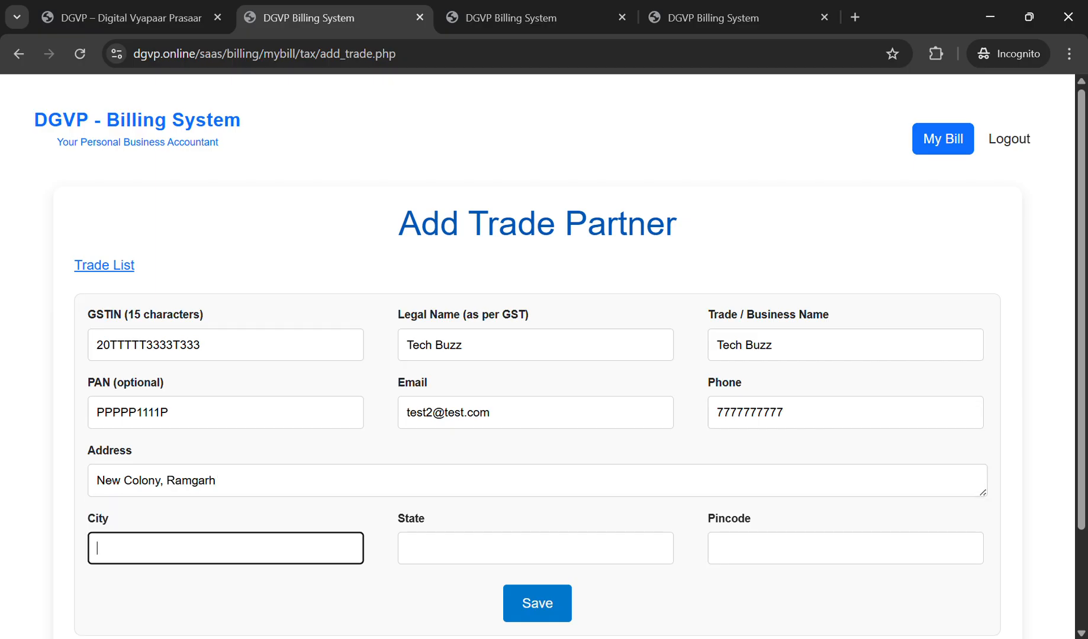
text(Ramgarh)
key(Tab)
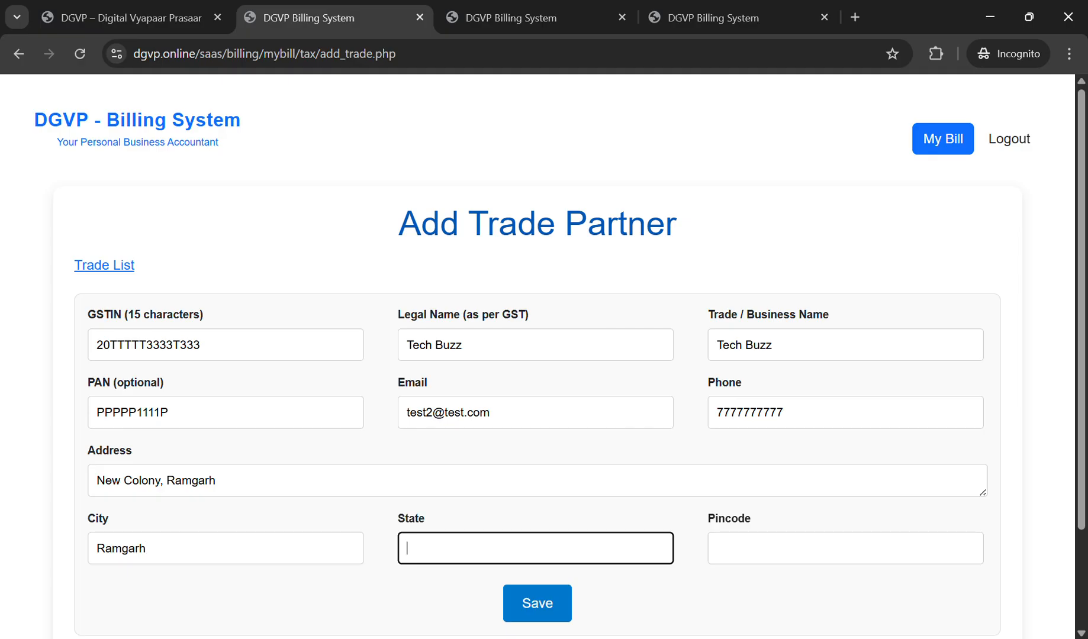
text(Jharkhand)
key(Tab)
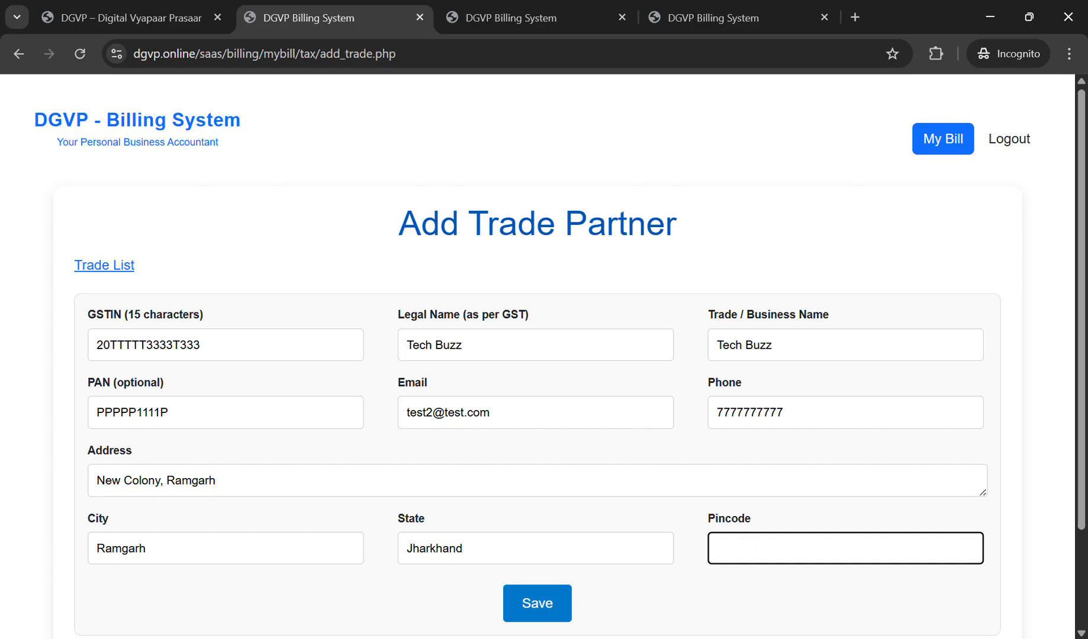
text(839150)
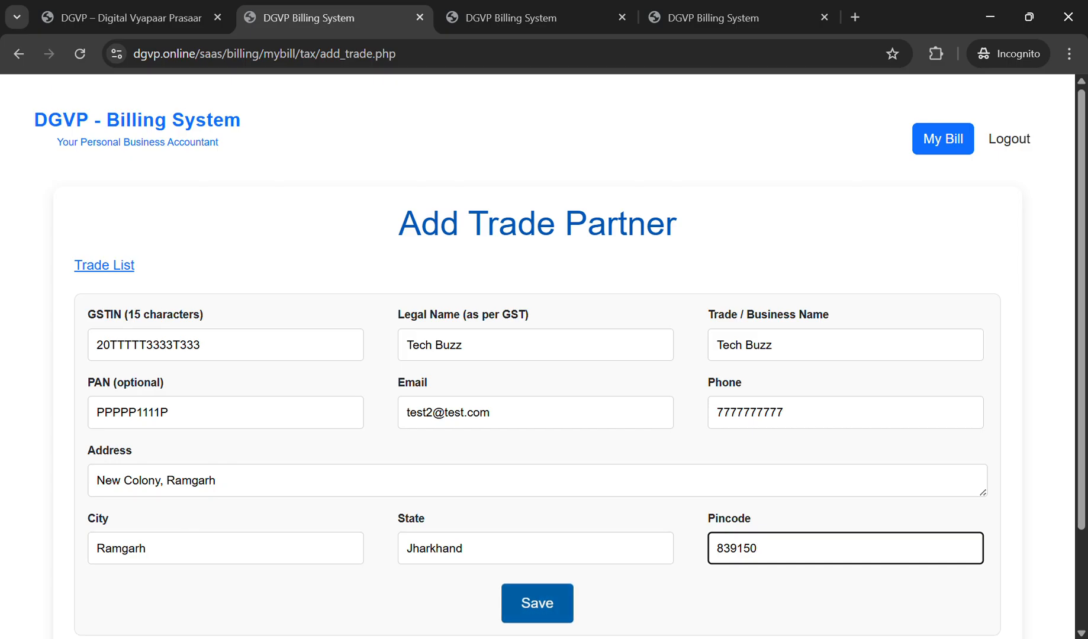
scroll(537, 601, down, 2)
Step: Save Tech Buzz and reopen its Trade List record for editing
click(538, 482)
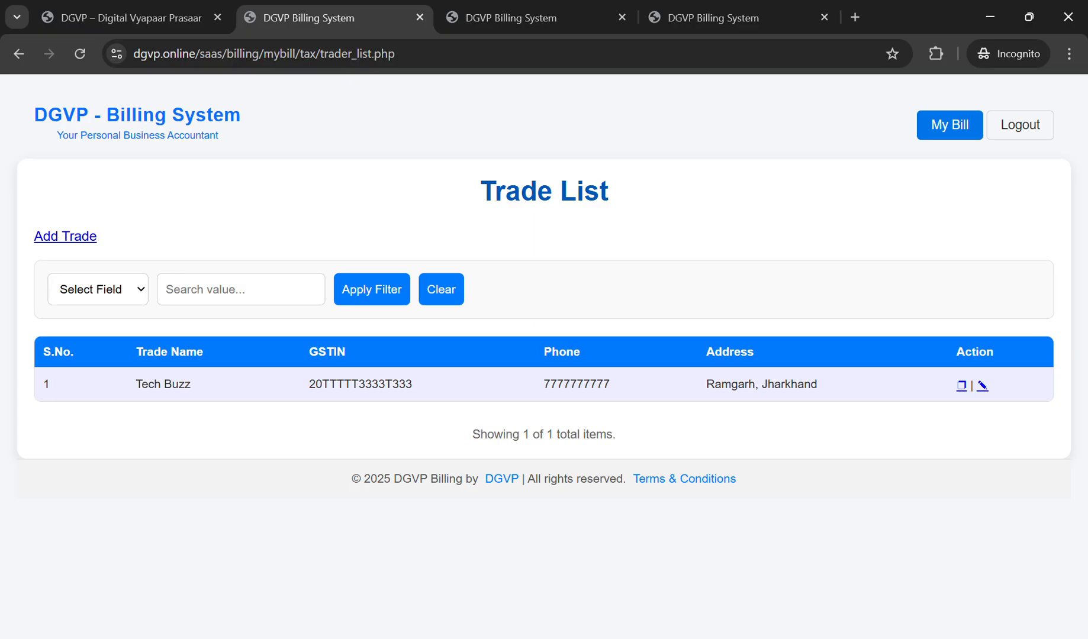
click(982, 386)
scroll(538, 356, down, 3)
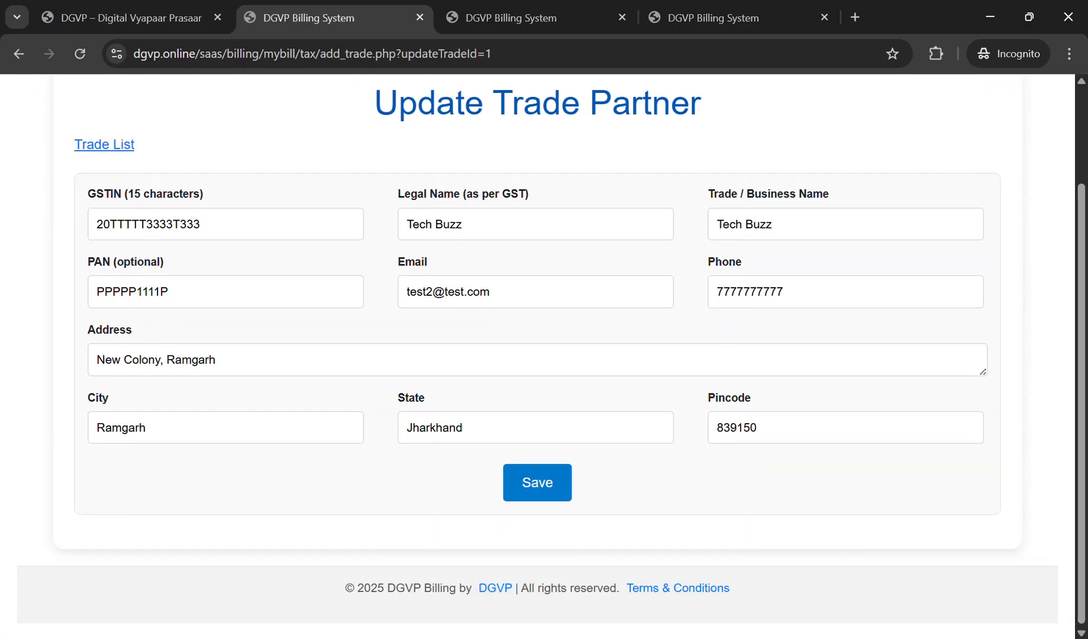
Step: Start inserting the word Near before Ramgarh in the partner's address
click(216, 360)
click(191, 360)
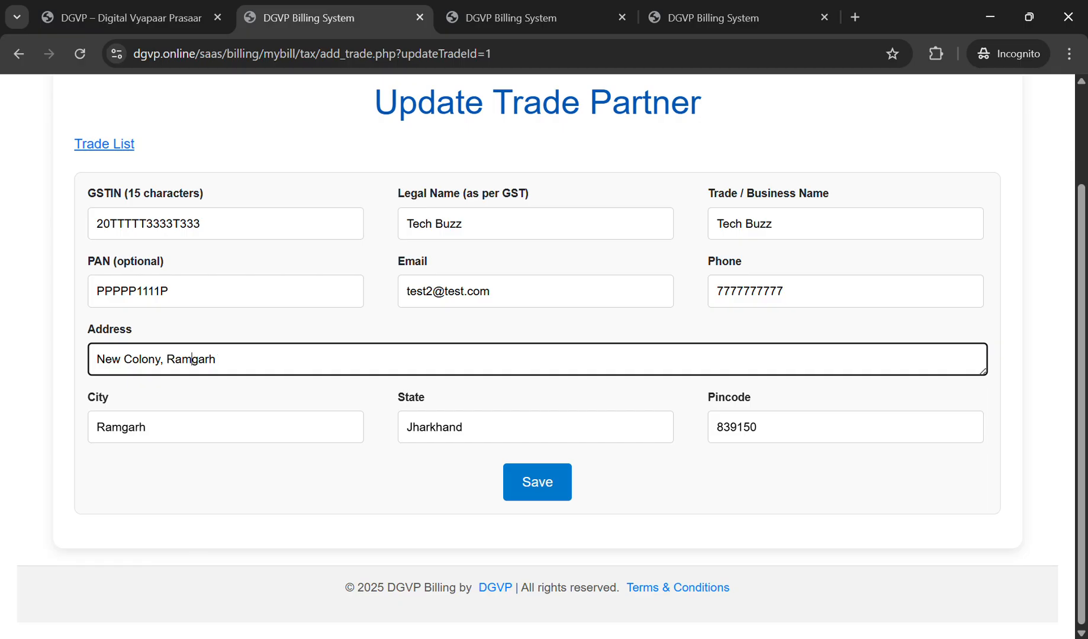
double_click(192, 359)
key(Left)
text(Near)
key(BackSpace)
text(e)
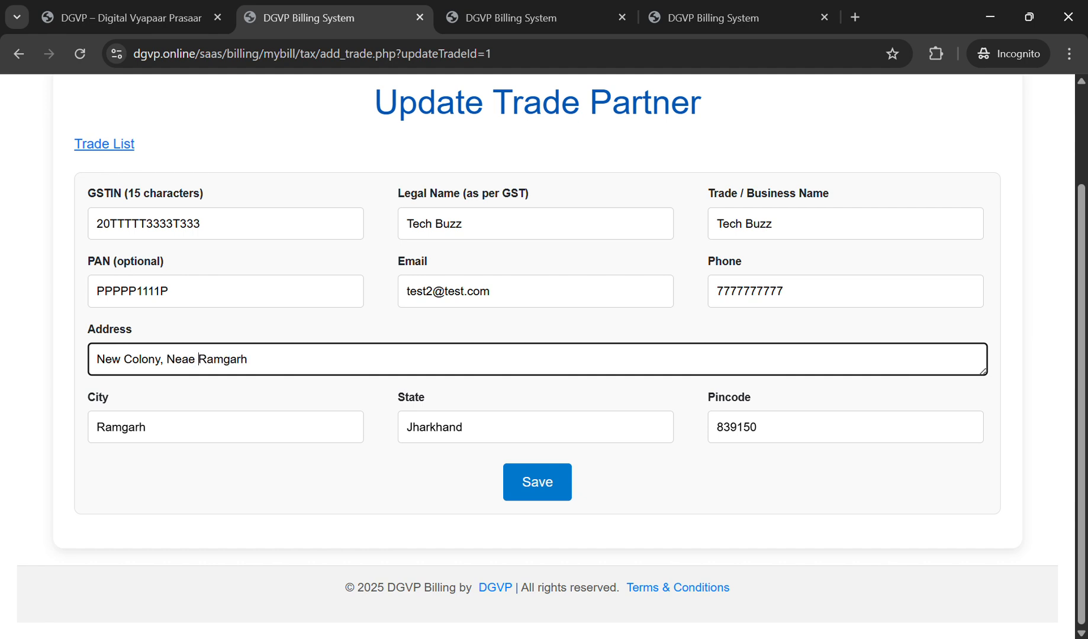